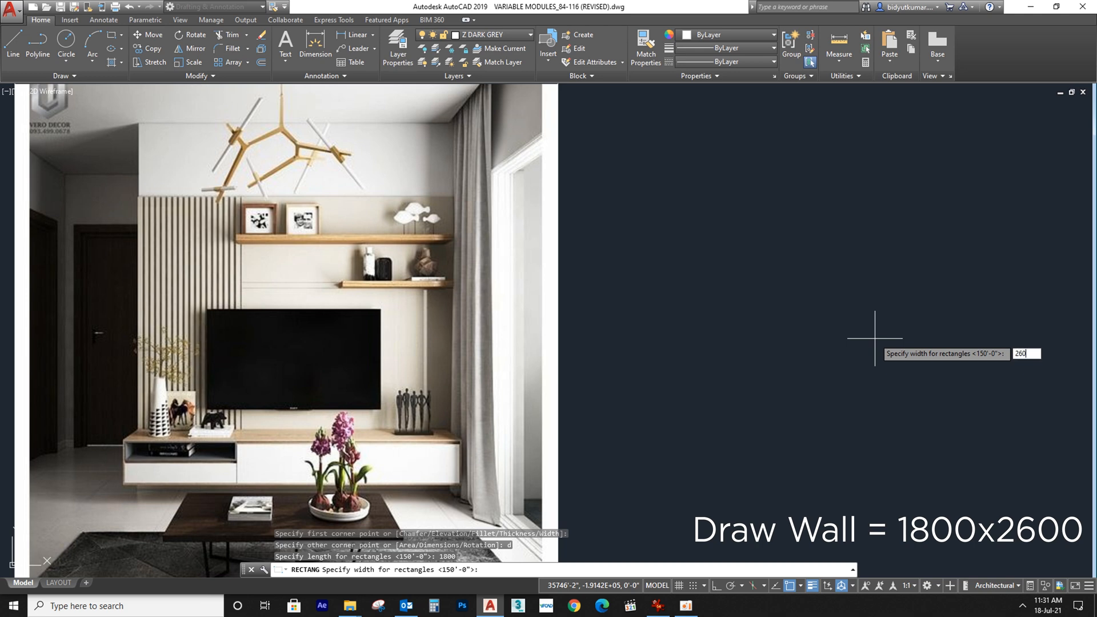
# Step: Draw the wall as a rectangle 1800 long and 2600 high beside the reference photo
pyautogui.press('Return')
pyautogui.click(874, 339)
pyautogui.scroll(-2, 879, 352)
pyautogui.moveTo(903, 364); pyautogui.dragTo(411, 406, button='middle')
pyautogui.click(510, 377)
pyautogui.click(428, 412)
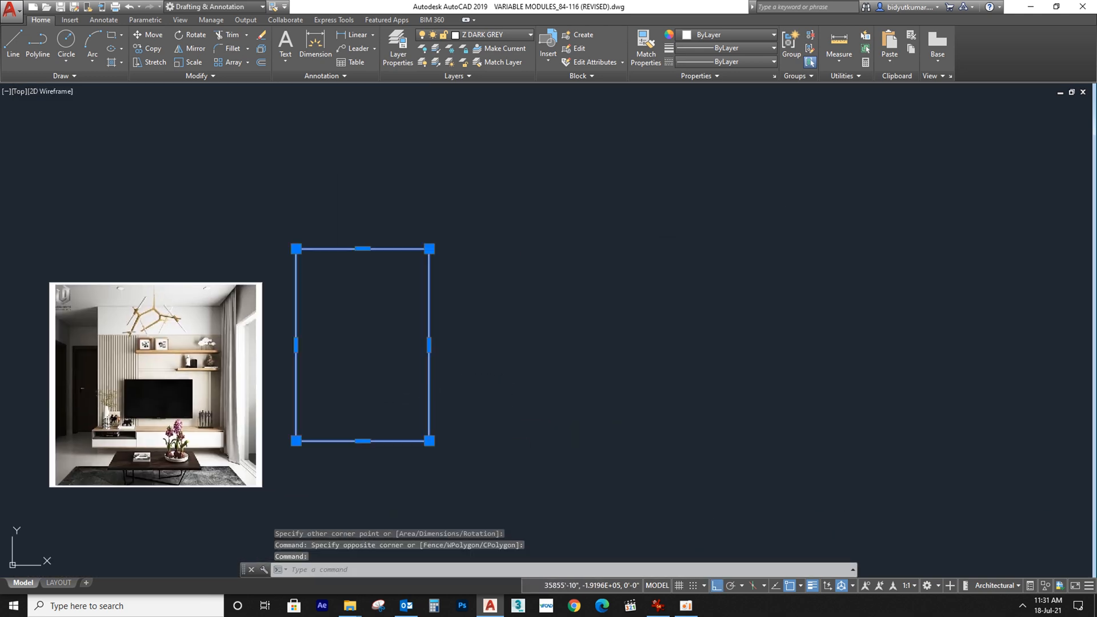
pyautogui.write('m')
pyautogui.press('Return')
pyautogui.click(490, 441)
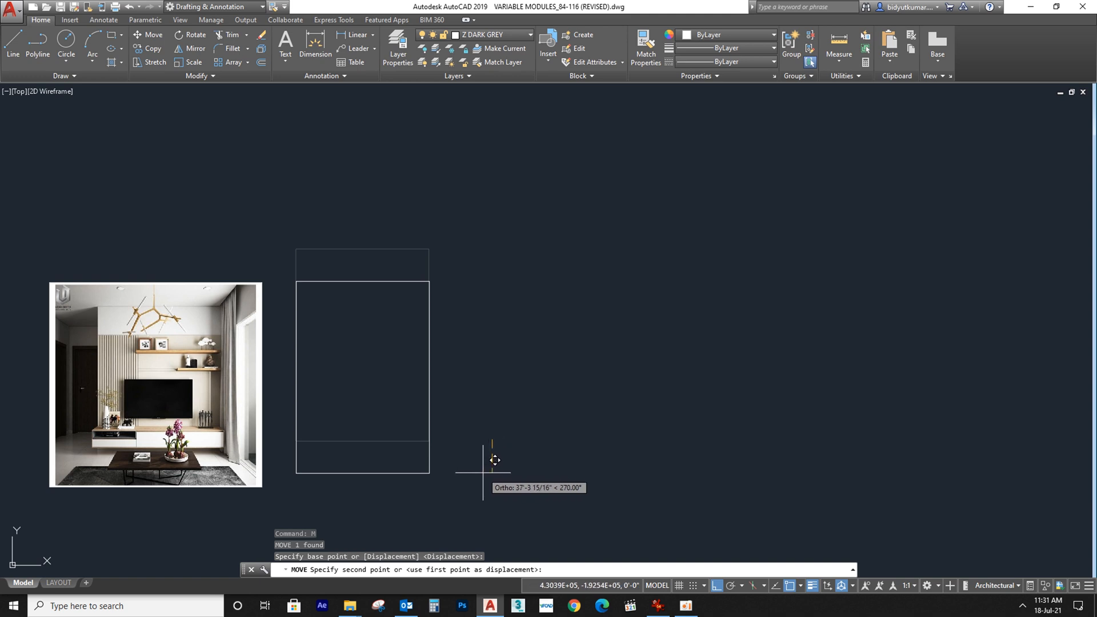
pyautogui.press('Escape')
pyautogui.scroll(2, 436, 428)
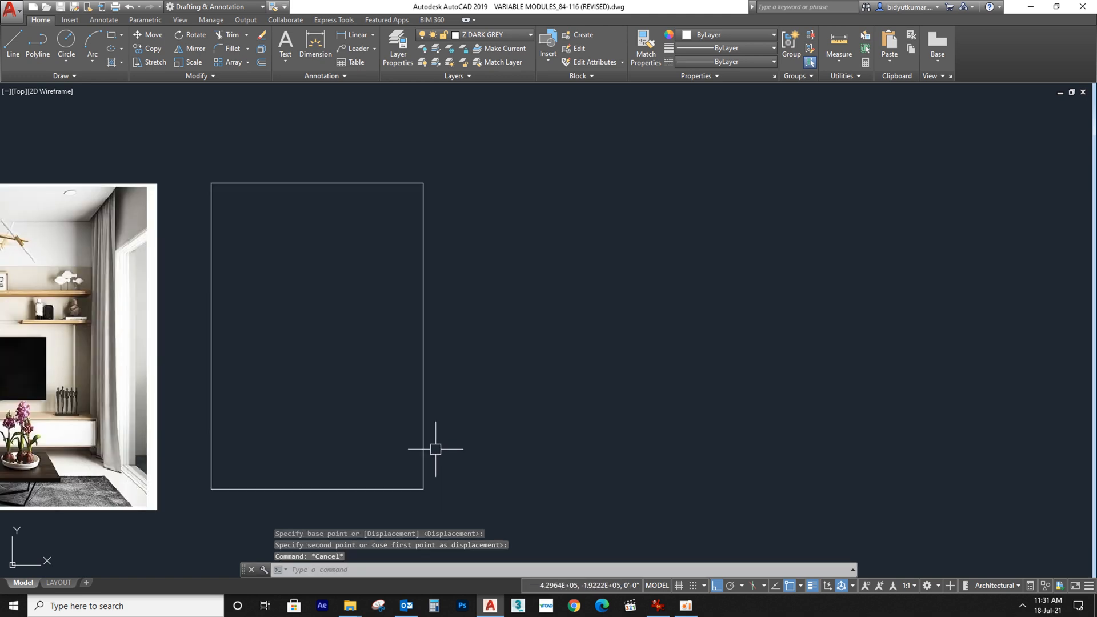
# Step: Explode the wall rectangle into separate lines
pyautogui.click(481, 347)
pyautogui.moveTo(334, 389); pyautogui.dragTo(558, 391, button='middle')
pyautogui.click(544, 408)
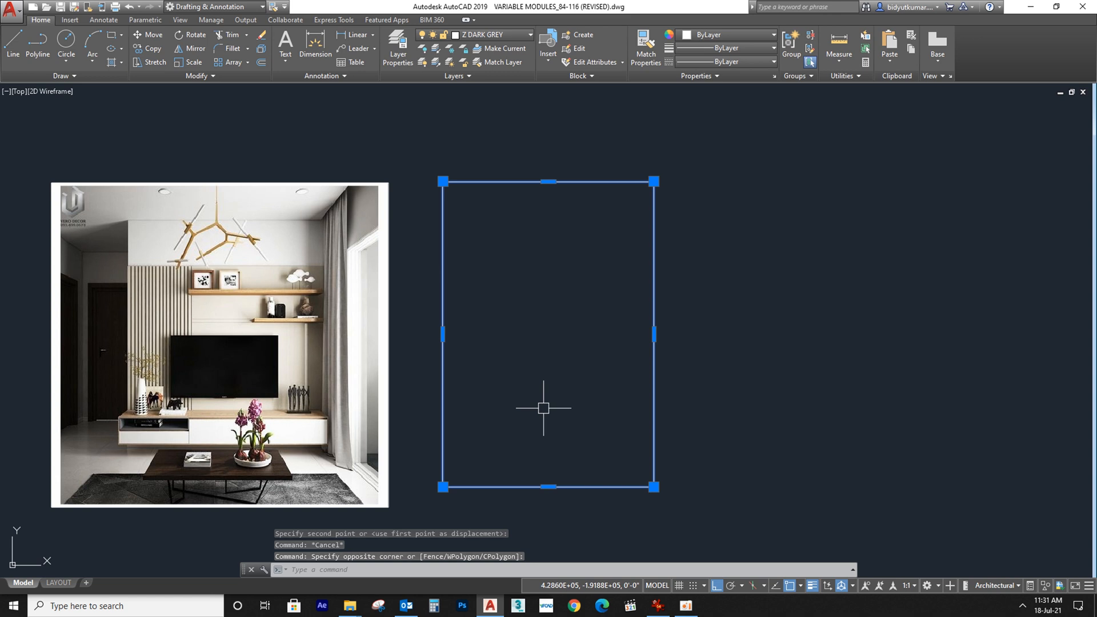
pyautogui.click(262, 49)
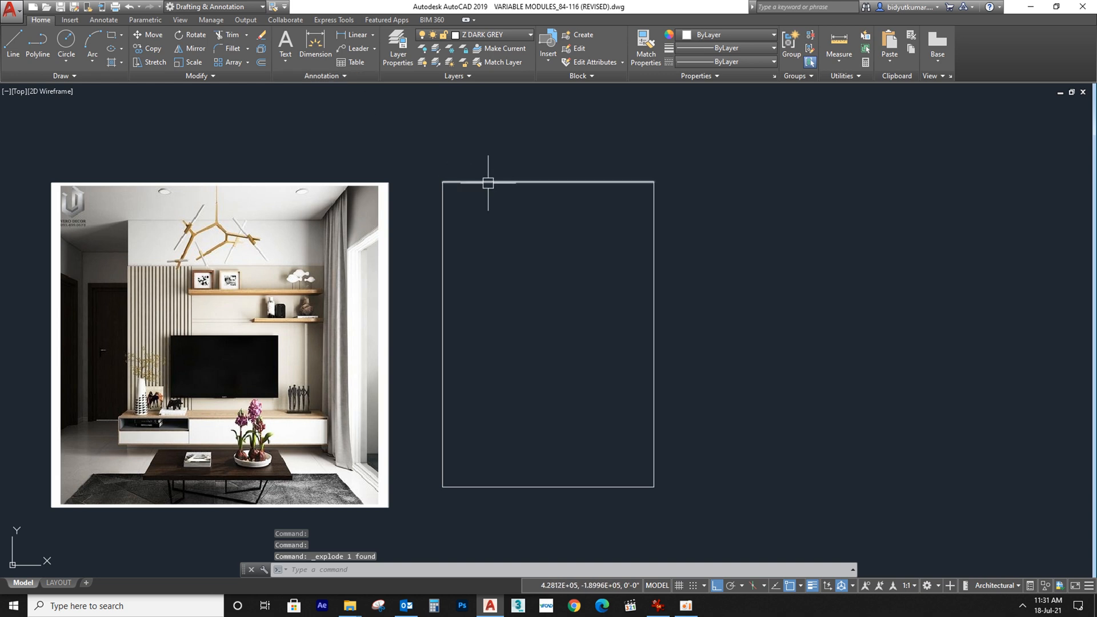
# Step: Select individual edges of the exploded wall outline in turn to check that they are separate lines
pyautogui.click(647, 309)
pyautogui.press('Escape')
pyautogui.click(653, 343)
pyautogui.press('Escape')
pyautogui.click(482, 486)
pyautogui.press('Escape')
pyautogui.click(443, 399)
pyautogui.press('Return')
pyautogui.press('Escape')
# Step: Draw the TV unit as a rectangle 1800 long and 300 high from the wall's lower-left corner
pyautogui.moveTo(559, 427); pyautogui.dragTo(504, 380, button='middle')
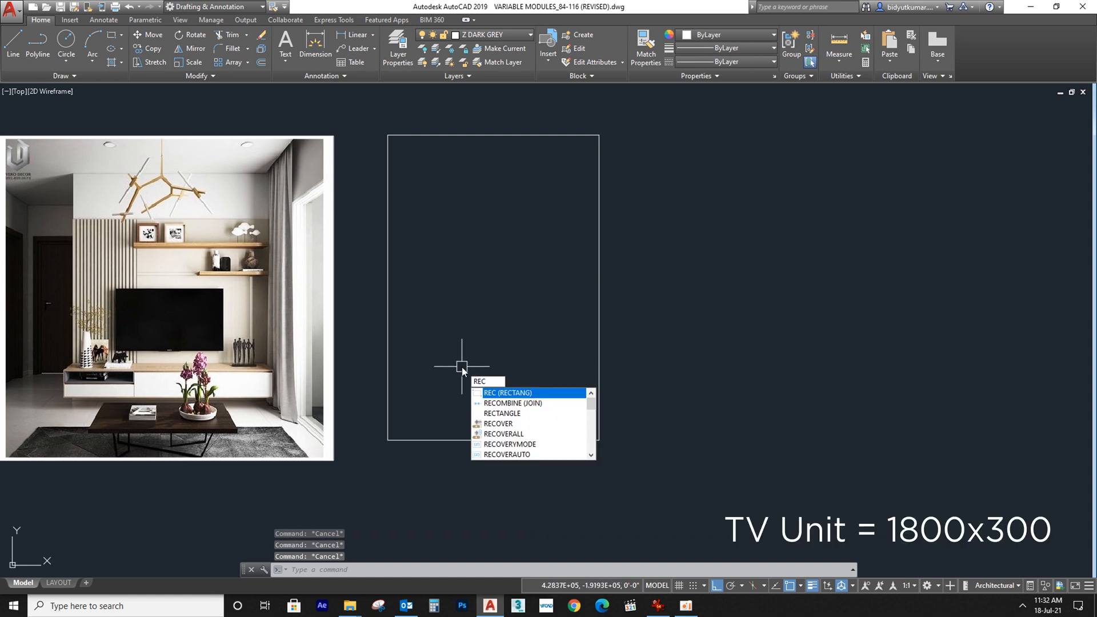
pyautogui.press('Return')
pyautogui.click(387, 440)
pyautogui.write('d')
pyautogui.press('Return')
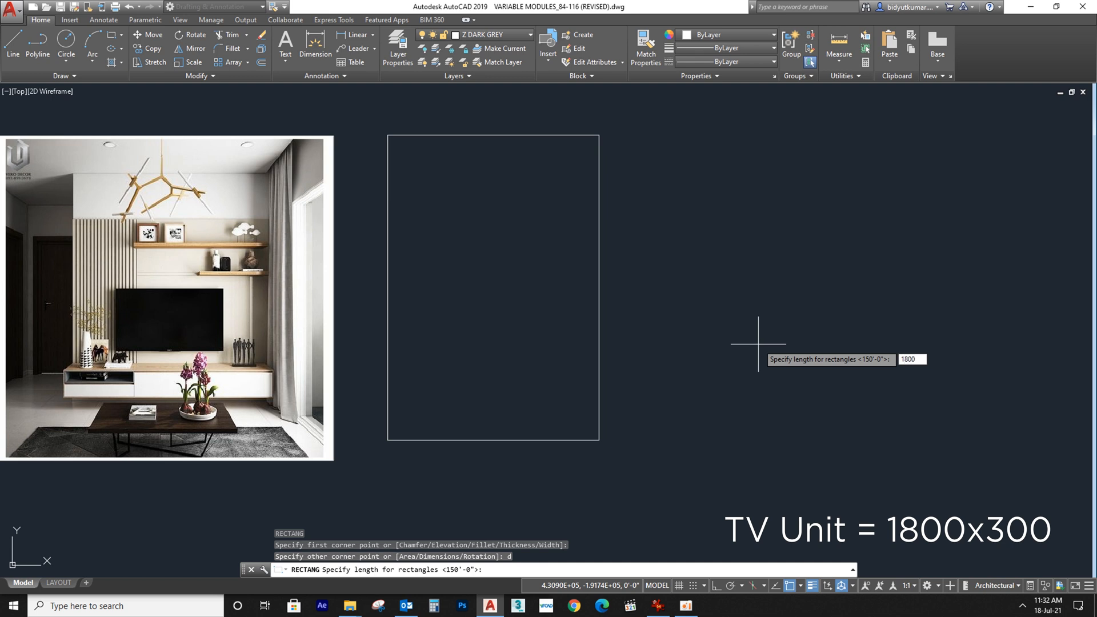
pyautogui.write('1800')
pyautogui.press('Return')
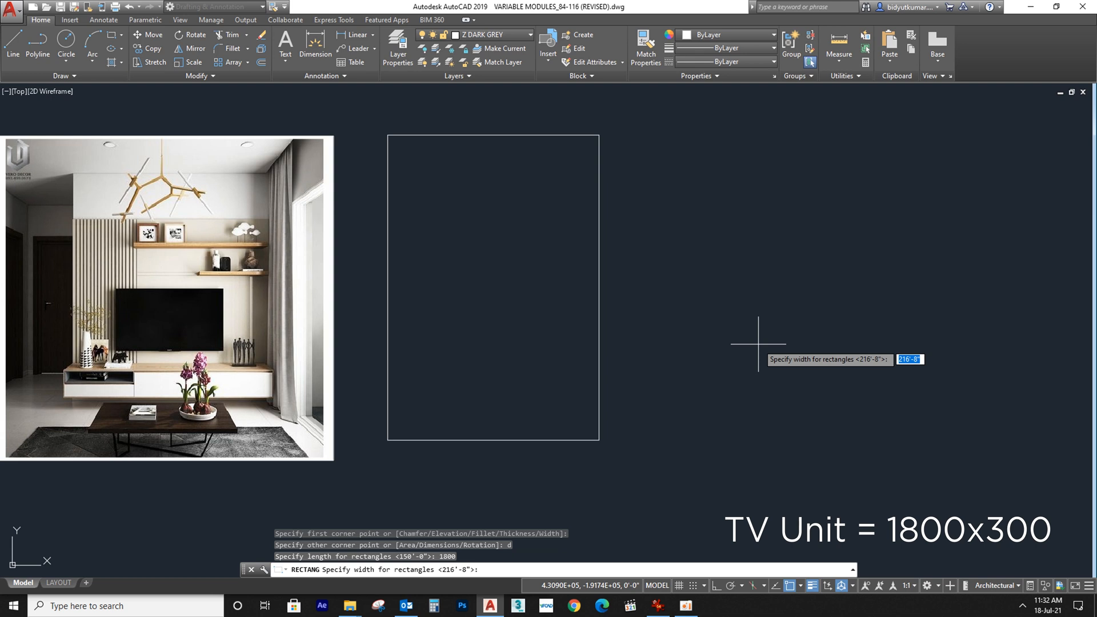
pyautogui.write('300')
pyautogui.press('Return')
pyautogui.click(753, 343)
# Step: Move the TV unit rectangle 200 straight up from the base of the wall
pyautogui.click(546, 368)
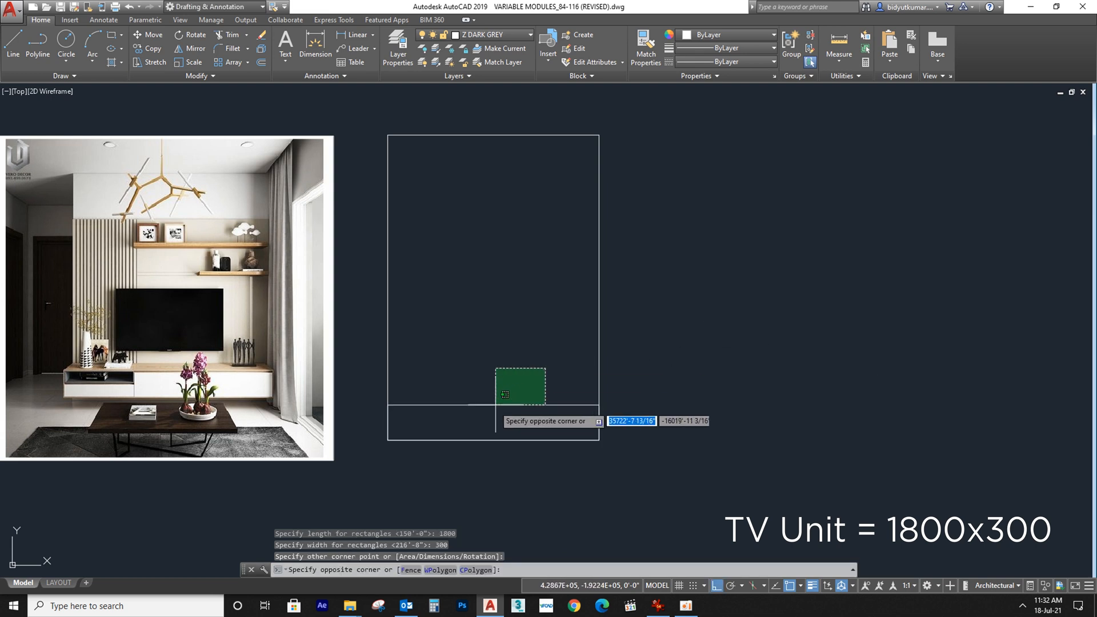
pyautogui.click(505, 414)
pyautogui.scroll(2, 663, 451)
pyautogui.write('m')
pyautogui.press('Return')
pyautogui.click(649, 438)
pyautogui.write('200')
pyautogui.press('Return')
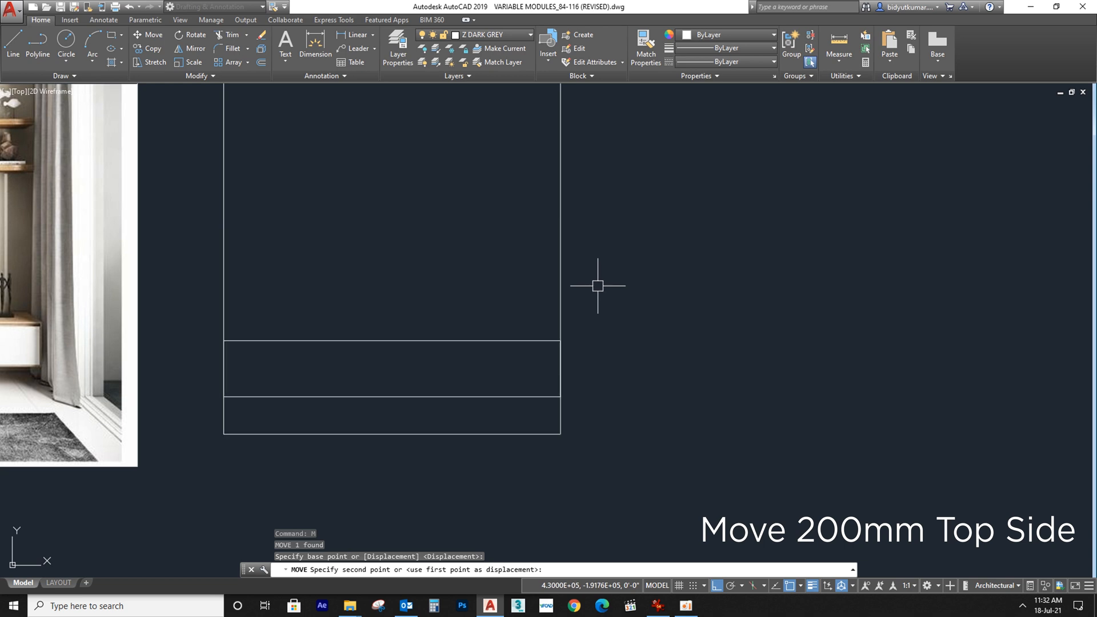
# Step: Add a linear dimension for the wall's full height, placed to the right of the wall
pyautogui.scroll(-2, 614, 411)
pyautogui.write('d')
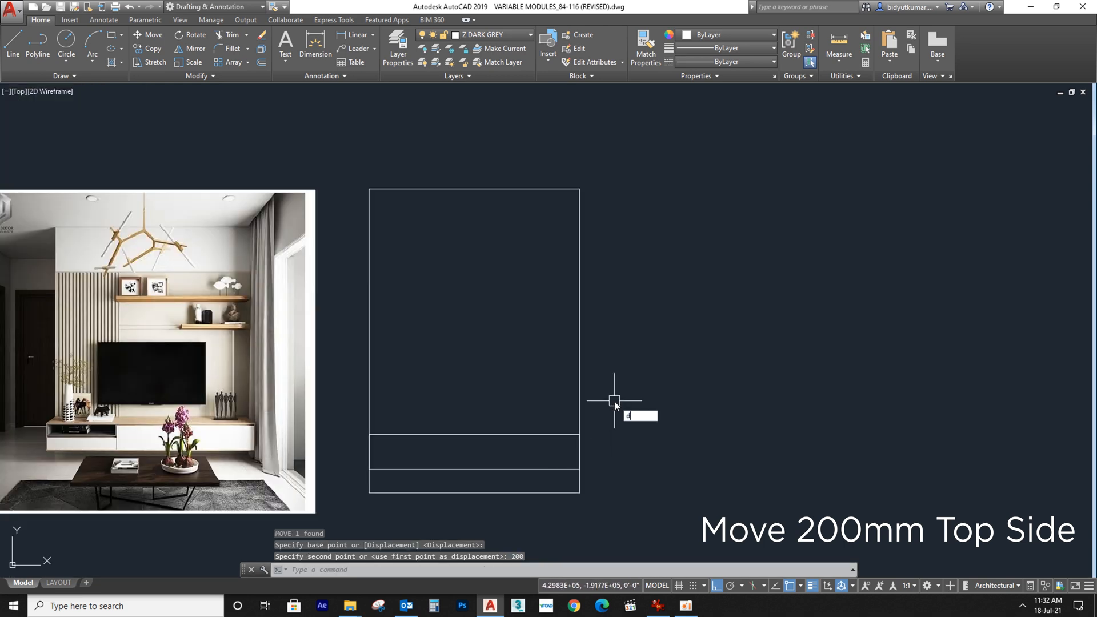
pyautogui.press('Escape')
pyautogui.press('Escape')
pyautogui.click(355, 35)
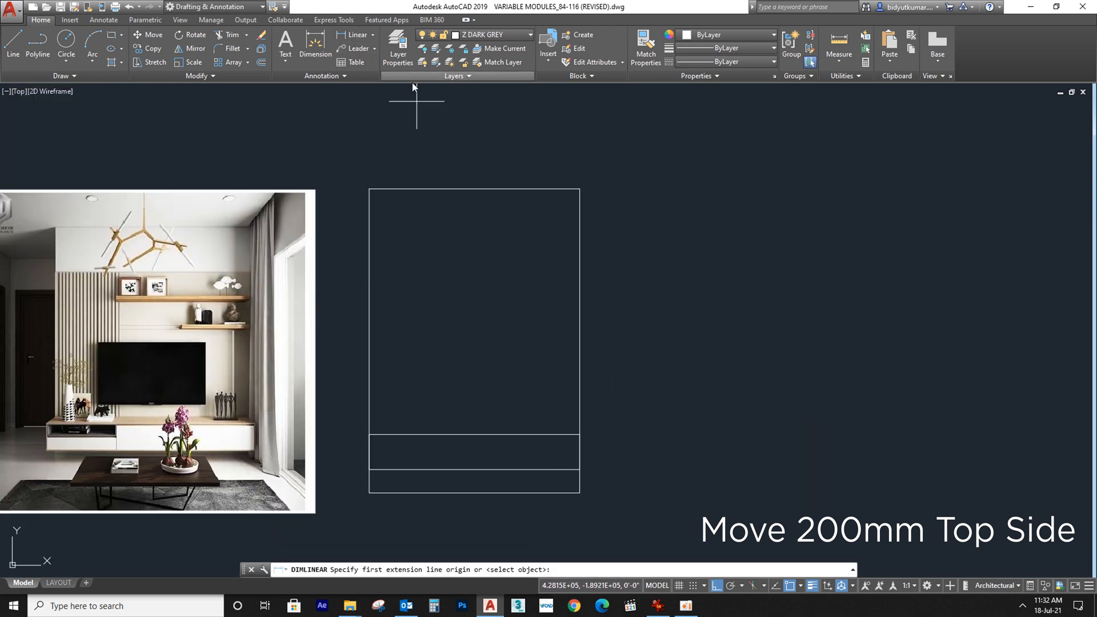
pyautogui.click(580, 189)
pyautogui.click(579, 492)
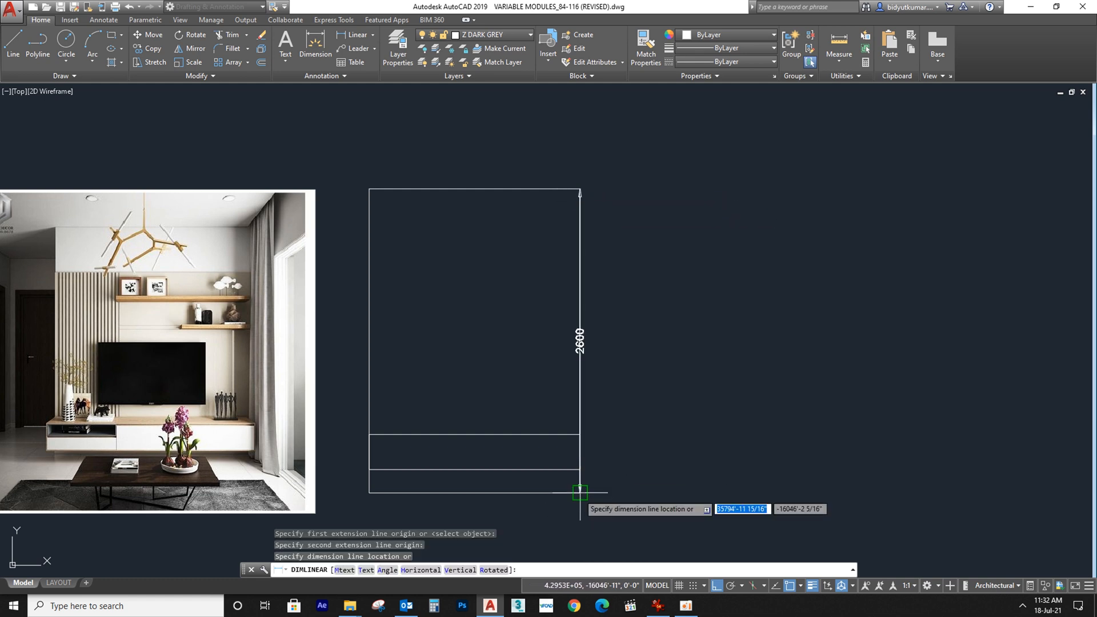
pyautogui.click(625, 454)
# Step: Add a linear dimension for the wall's width, placed below its bottom edge
pyautogui.moveTo(598, 488); pyautogui.dragTo(619, 377, button='middle')
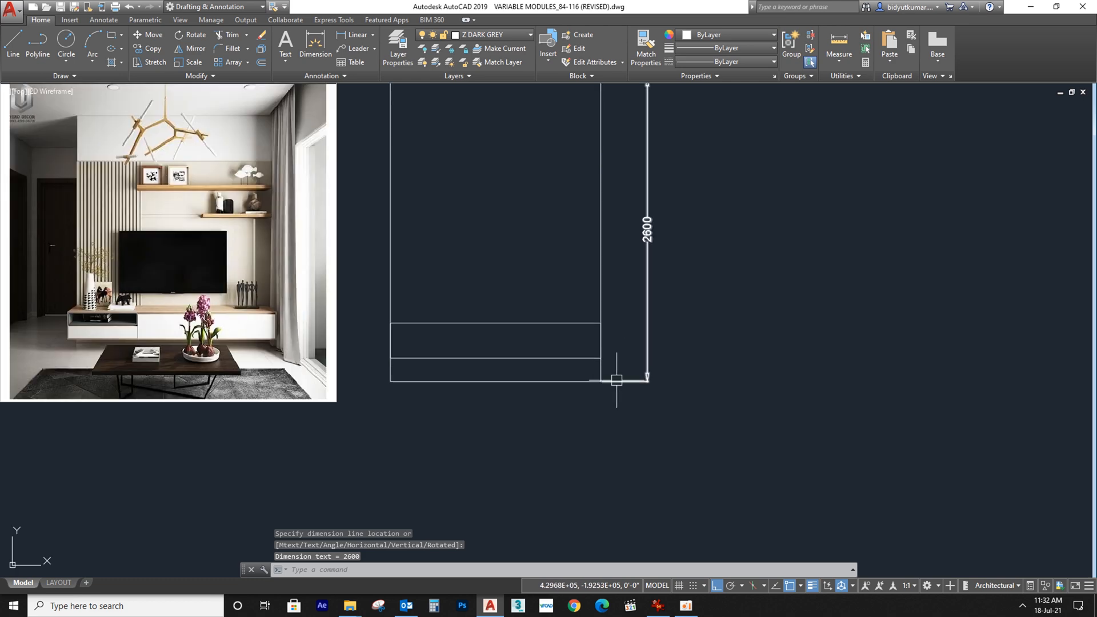
pyautogui.press('Return')
pyautogui.click(390, 381)
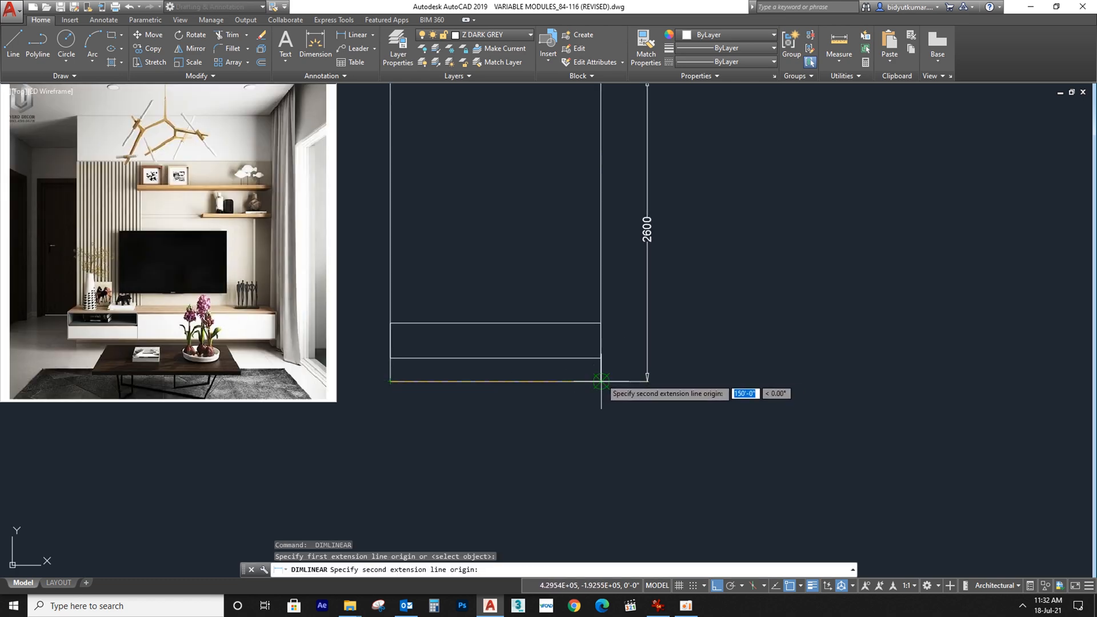
pyautogui.click(600, 381)
pyautogui.click(599, 424)
pyautogui.scroll(-4, 597, 411)
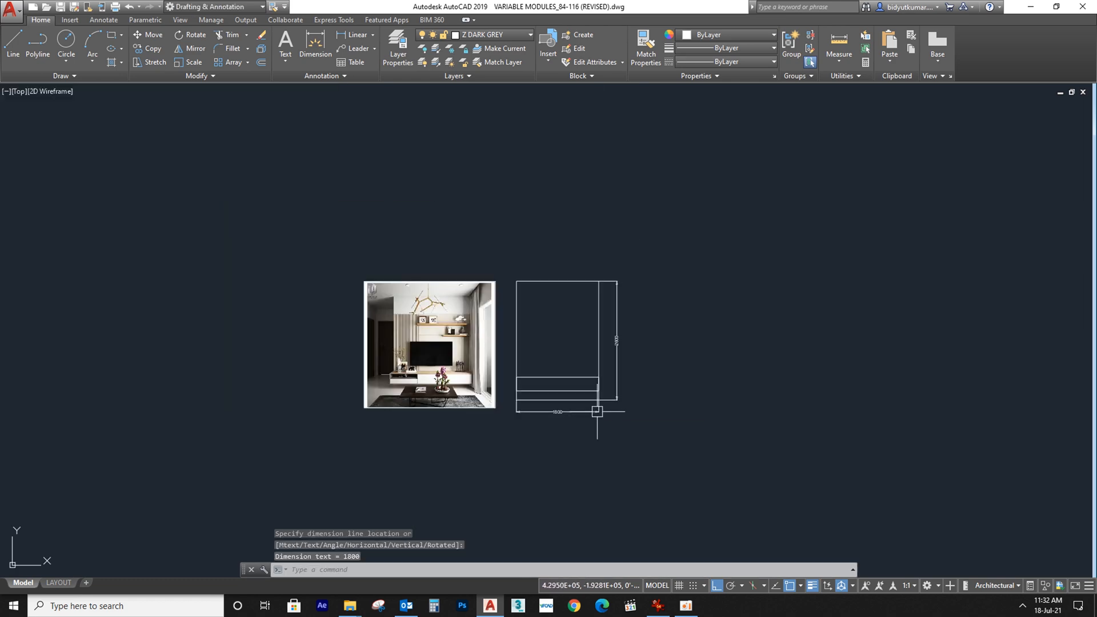
pyautogui.scroll(4, 514, 399)
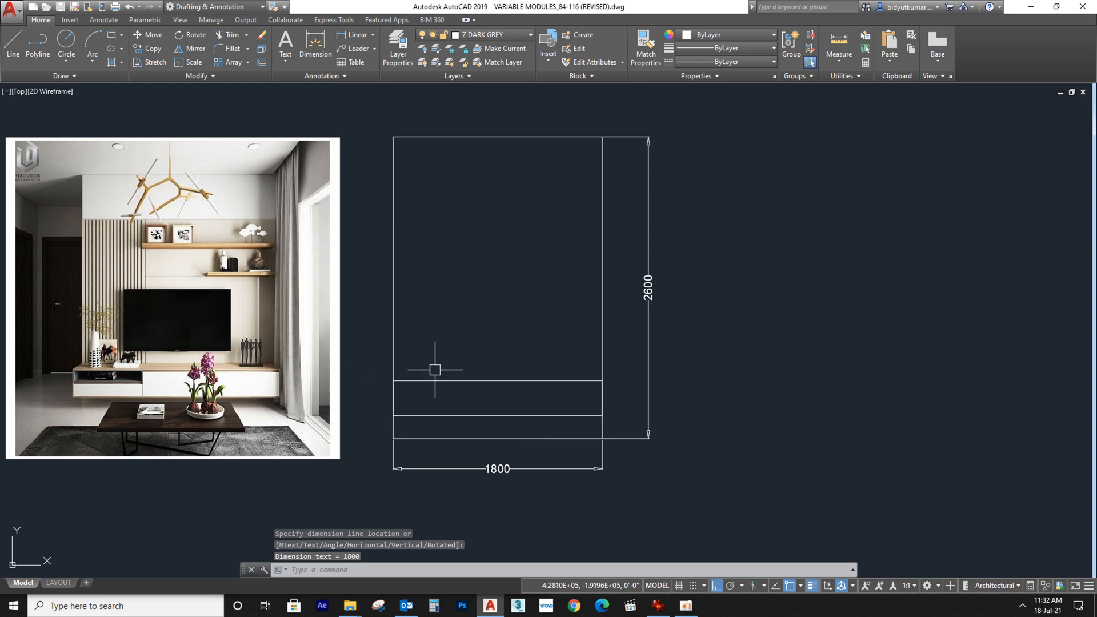
pyautogui.press('Return')
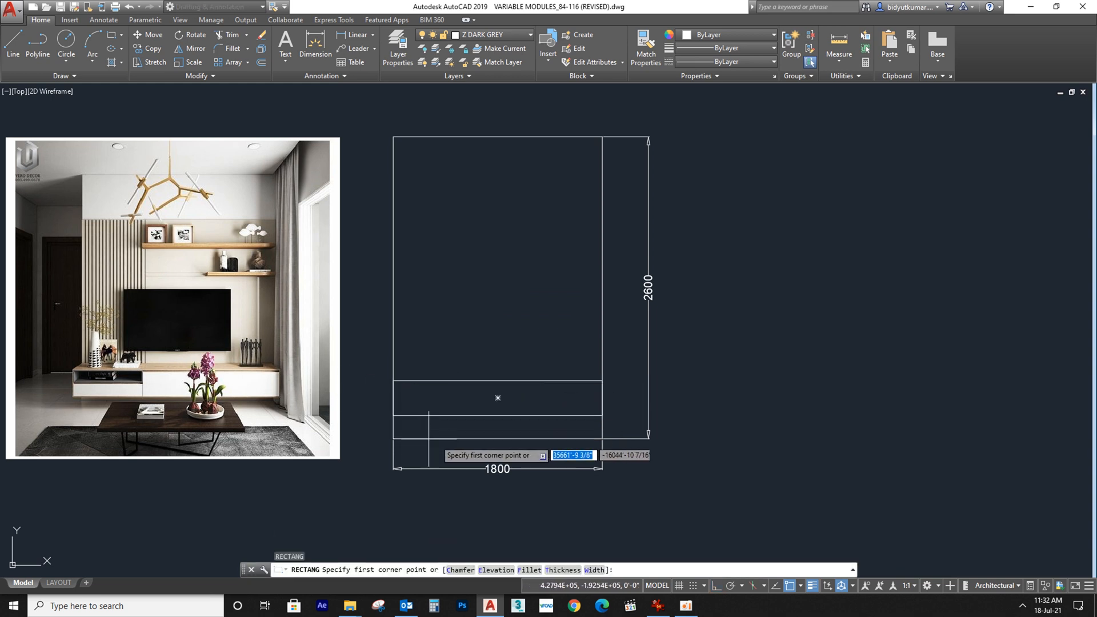
pyautogui.click(602, 380)
pyautogui.write('d')
pyautogui.press('Return')
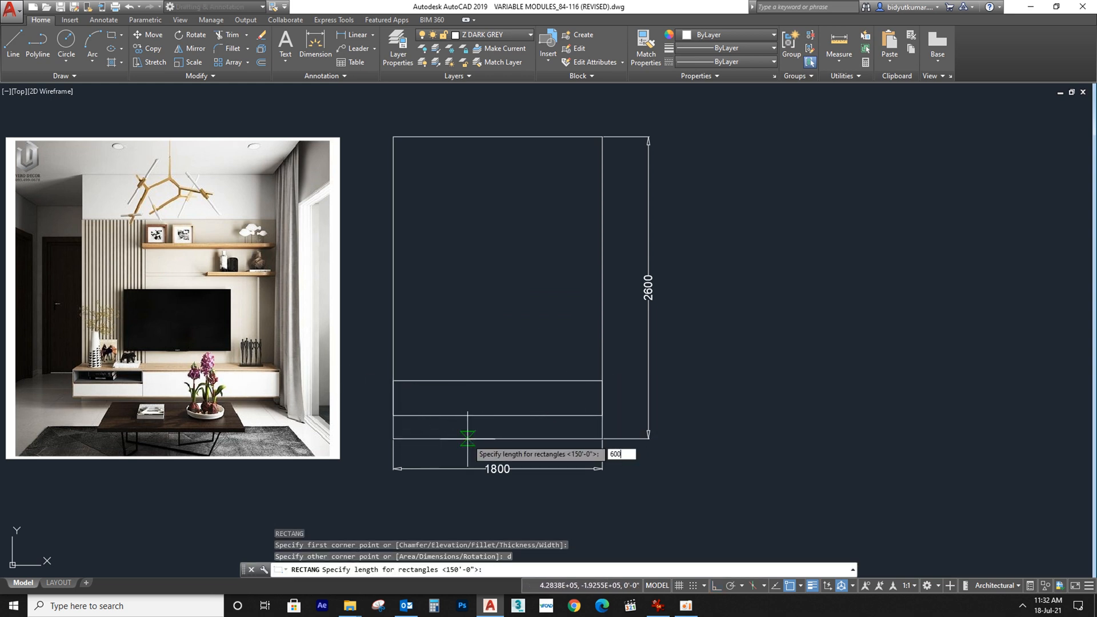
pyautogui.write('600')
pyautogui.press('Return')
pyautogui.write('600')
pyautogui.press('Return')
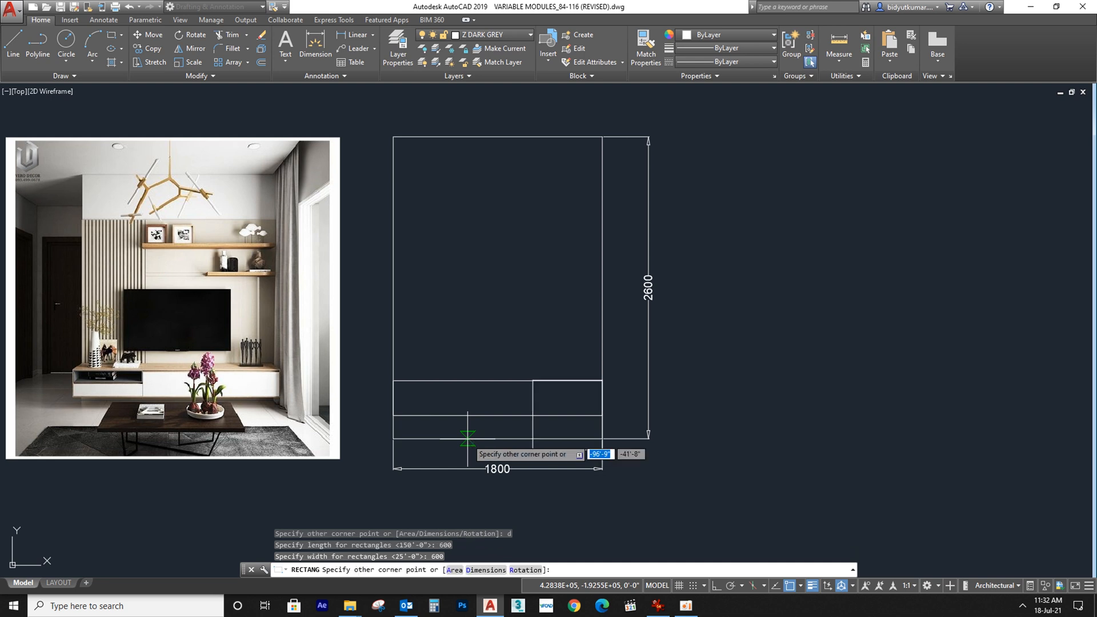
pyautogui.press('Escape')
# Step: Draw a 600 × 300 rectangle inside the TV unit, starting from the unit's upper-right corner
pyautogui.press('Return')
pyautogui.click(602, 380)
pyautogui.write('d')
pyautogui.press('Return')
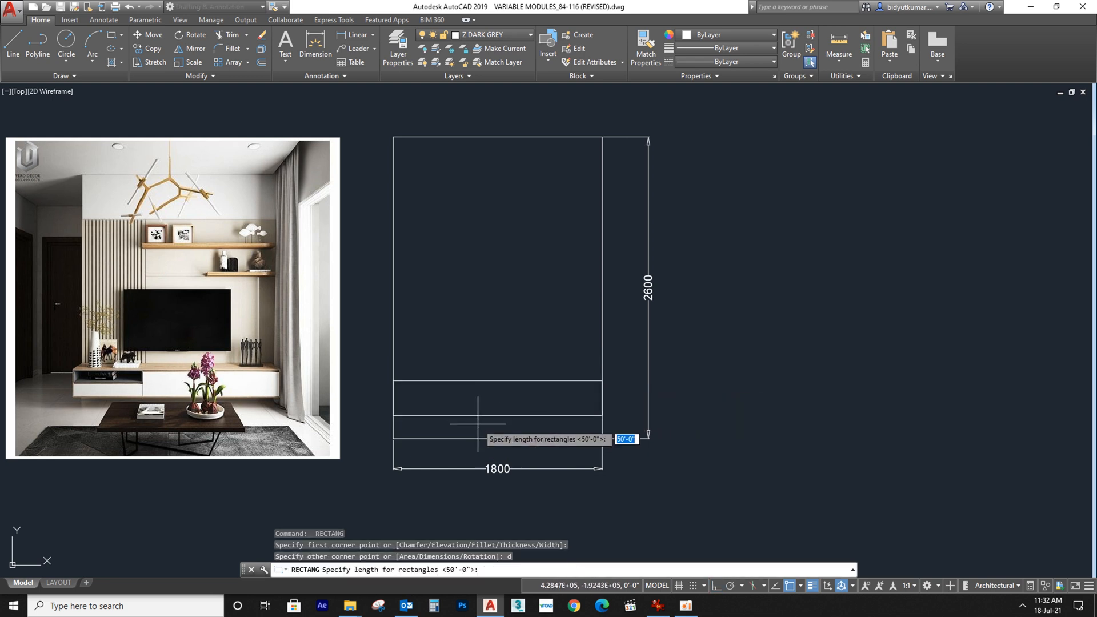
pyautogui.write('600')
pyautogui.press('Return')
pyautogui.write('300')
pyautogui.press('Return')
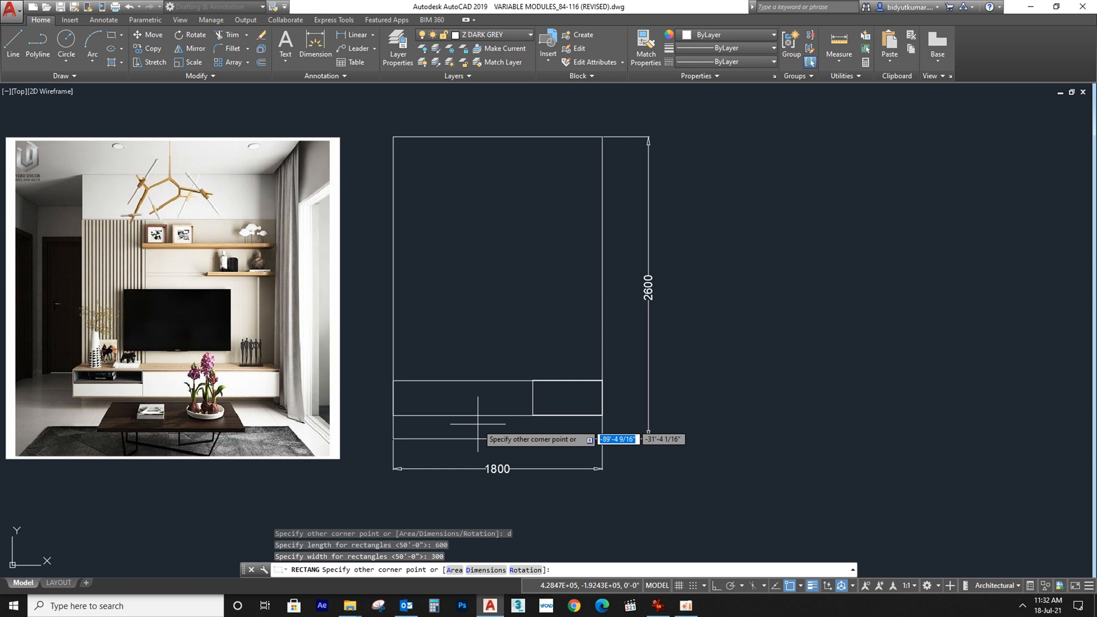
pyautogui.click(477, 423)
# Step: Copy the 600 × 300 rectangle to the left so that it adjoins the original inside the TV unit
pyautogui.scroll(4, 542, 404)
pyautogui.click(556, 391)
pyautogui.click(411, 390)
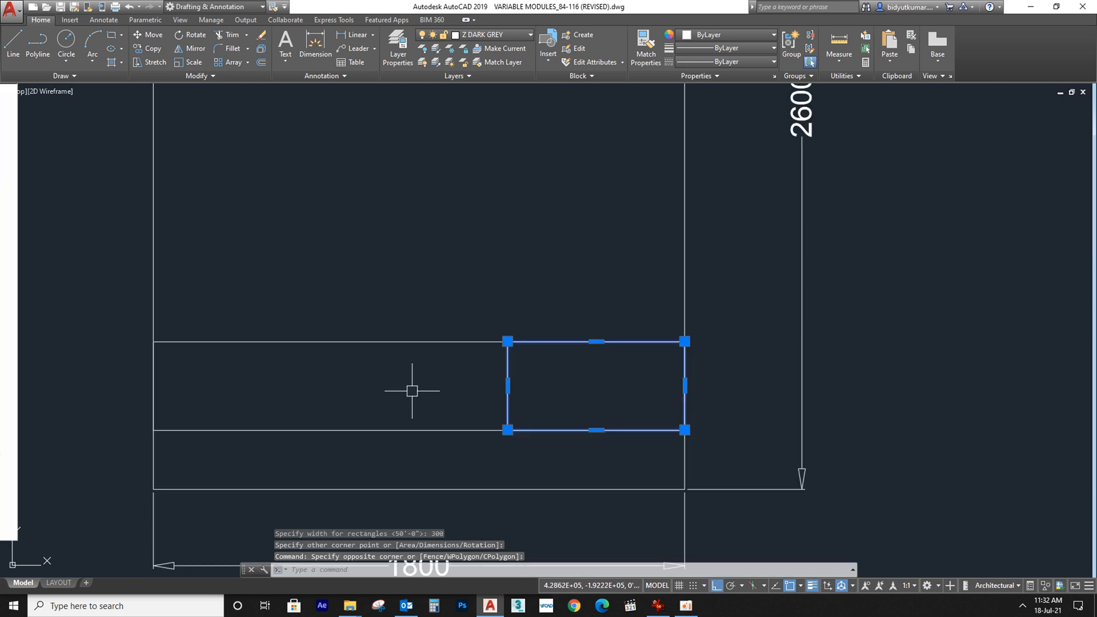
pyautogui.write('co')
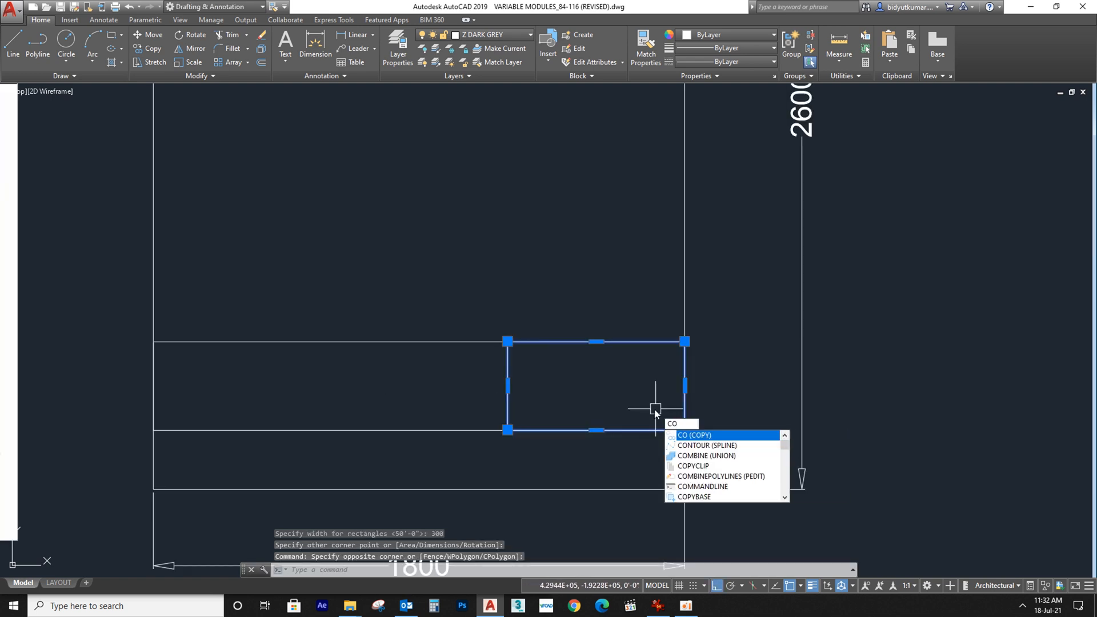
pyautogui.press('Return')
pyautogui.click(684, 341)
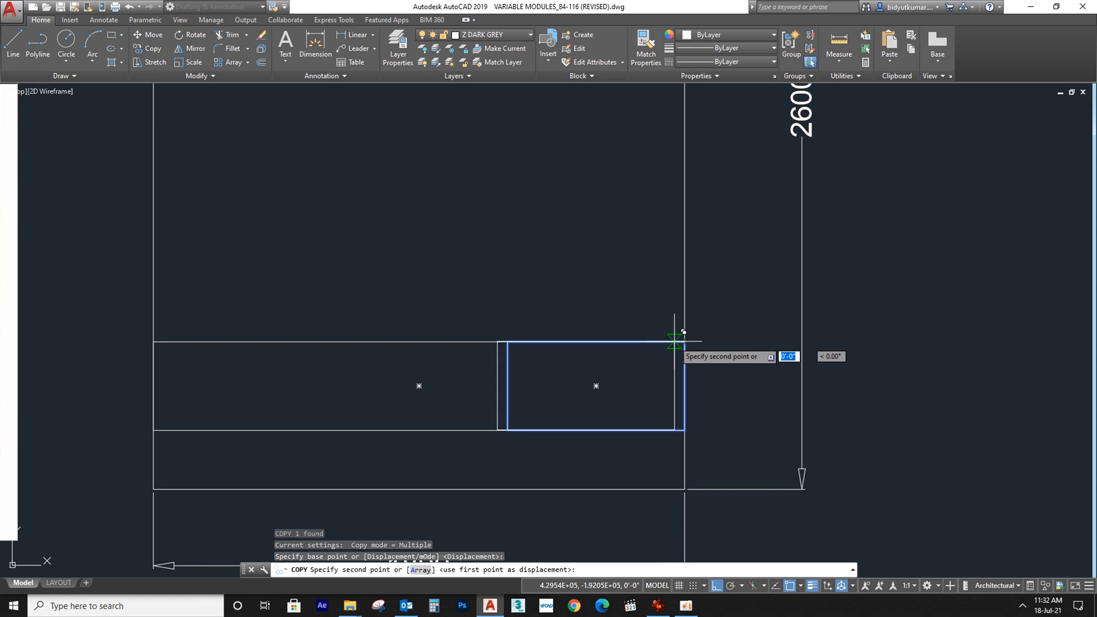
pyautogui.click(507, 342)
pyautogui.press('Escape')
pyautogui.moveTo(430, 405); pyautogui.dragTo(651, 409, button='middle')
pyautogui.scroll(-1, 651, 409)
pyautogui.moveTo(329, 377); pyautogui.dragTo(679, 403, button='middle')
pyautogui.scroll(1, 419, 430)
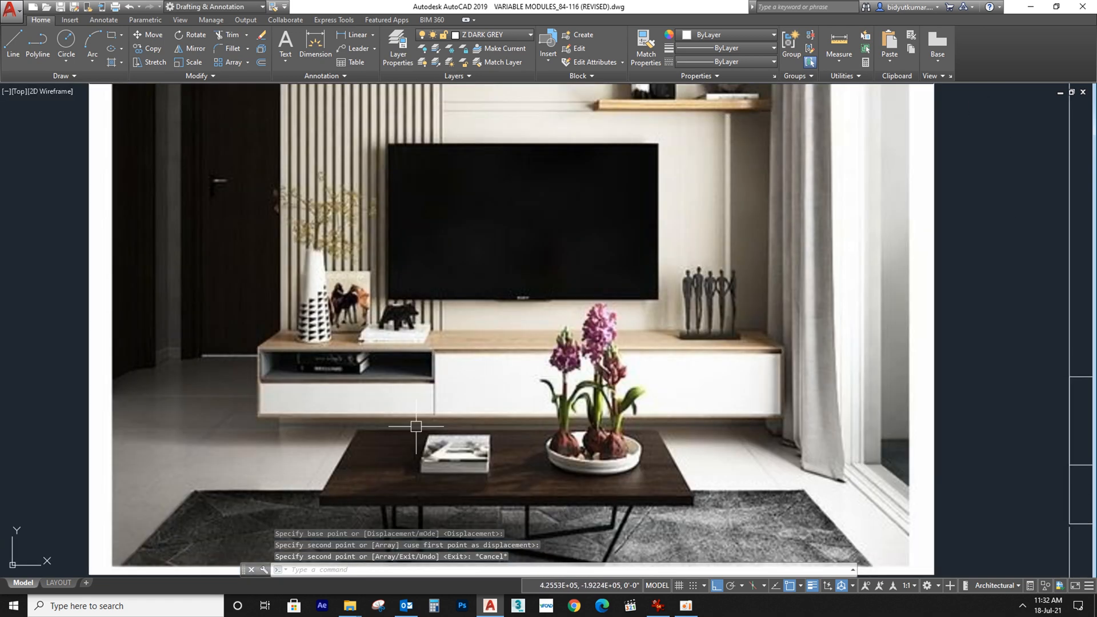
pyautogui.moveTo(773, 402); pyautogui.dragTo(60, 341, button='middle')
pyautogui.moveTo(408, 315); pyautogui.dragTo(317, 314, button='middle')
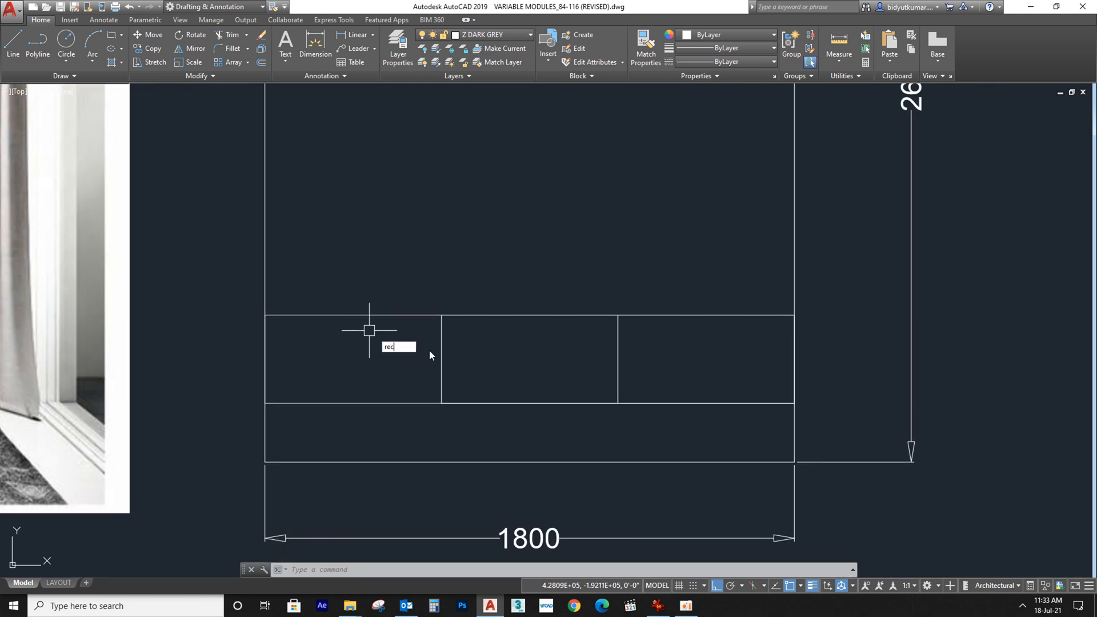
pyautogui.press('Return')
pyautogui.click(441, 315)
pyautogui.write('d')
pyautogui.press('Return')
pyautogui.write('60')
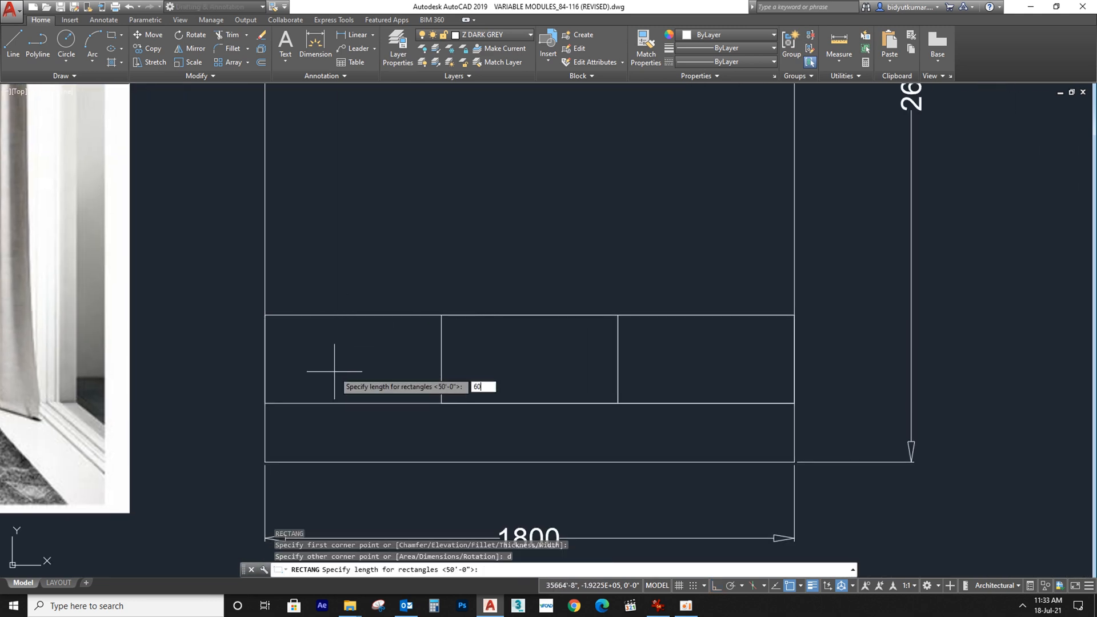
pyautogui.write('0')
pyautogui.press('Return')
pyautogui.write('300')
pyautogui.press('Return')
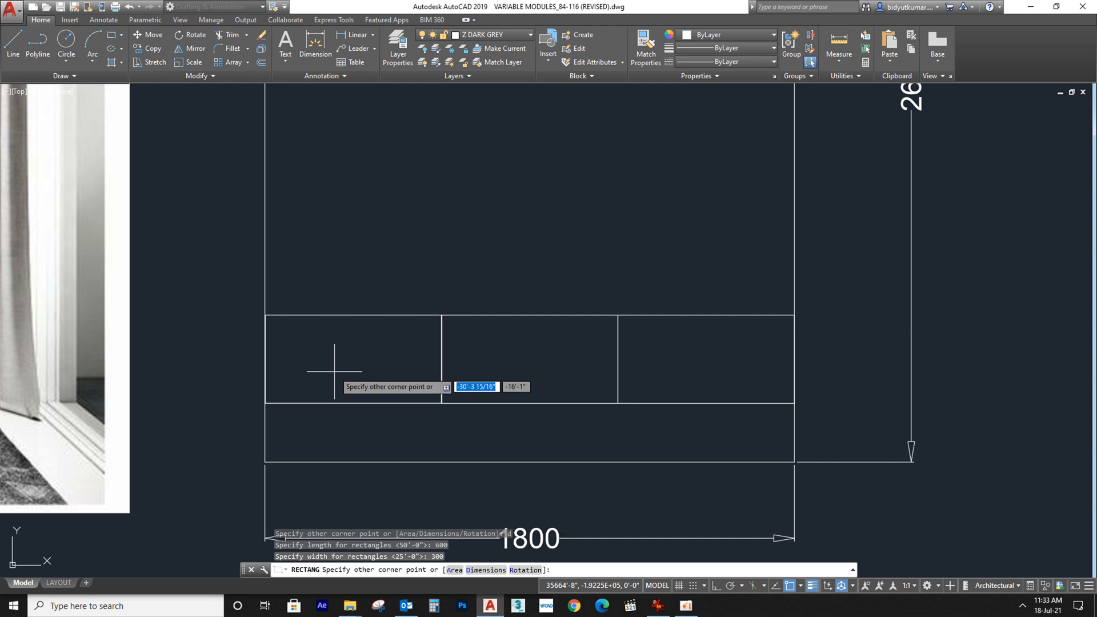
pyautogui.press('Escape')
# Step: Draw a 600 × 150 rectangle in the upper half of the TV unit's left compartment
pyautogui.write('re')
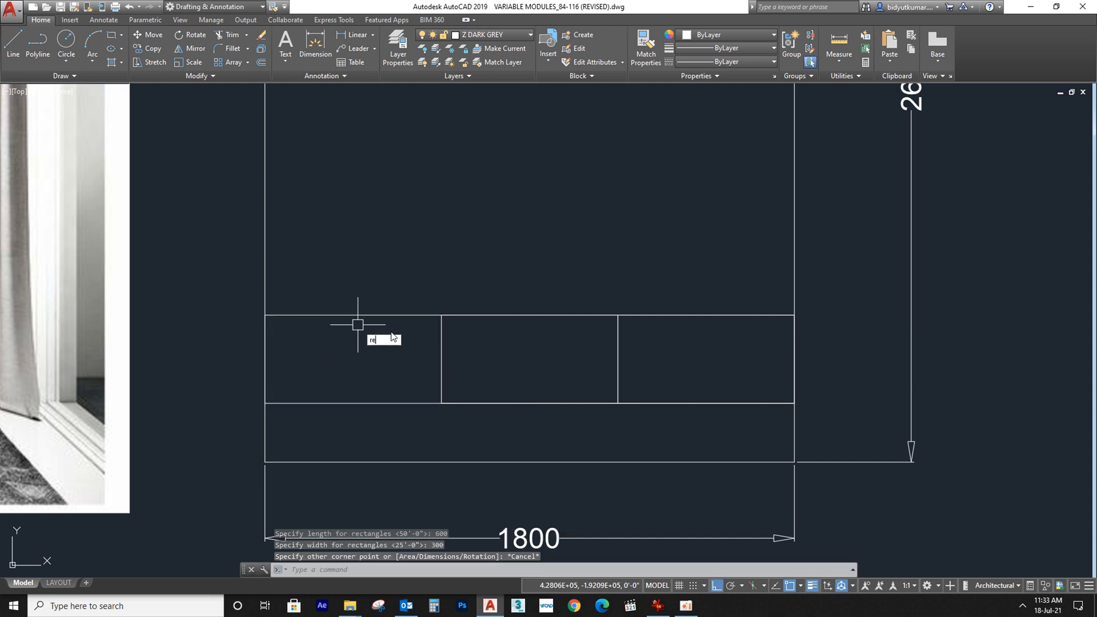
pyautogui.write('c')
pyautogui.press('Return')
pyautogui.click(441, 315)
pyautogui.write('d')
pyautogui.press('Return')
pyautogui.write('600')
pyautogui.press('Return')
pyautogui.write('1')
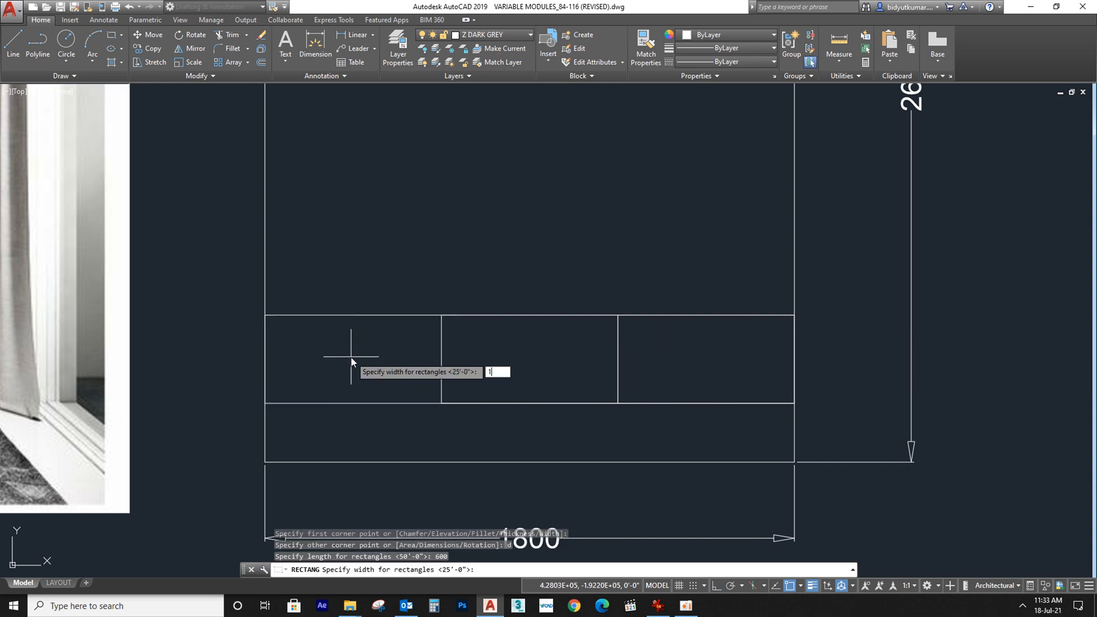
pyautogui.write('50')
pyautogui.press('Return')
# Step: Offset the 600 × 150 rectangle inward by 18 to form the open shelf's panel thickness
pyautogui.write('o')
pyautogui.press('Return')
pyautogui.write('18')
pyautogui.press('Return')
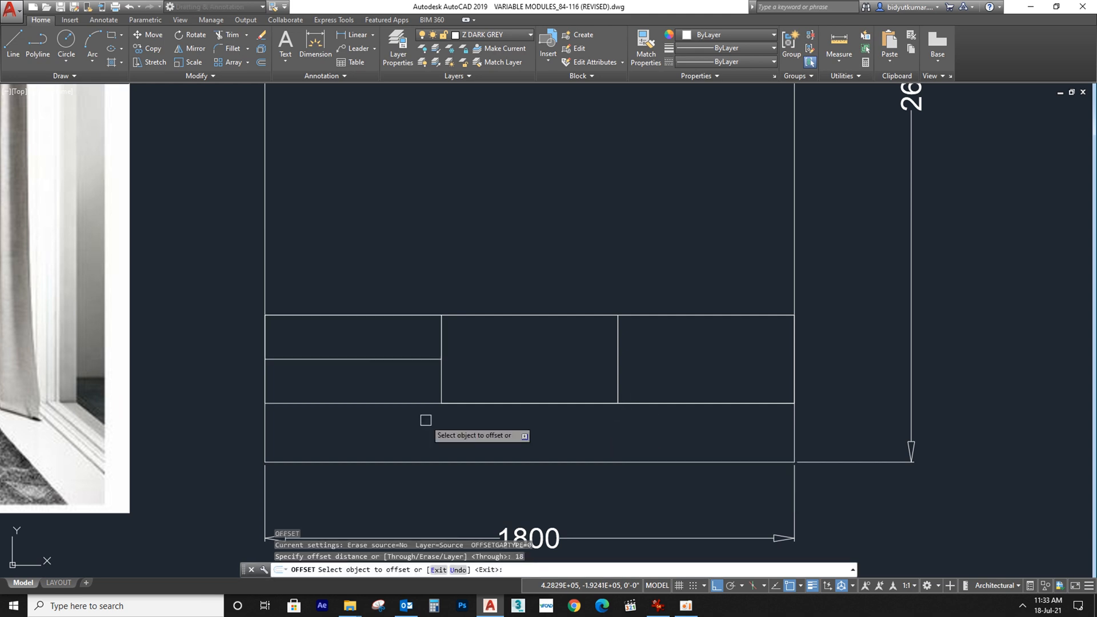
pyautogui.click(376, 359)
pyautogui.click(395, 330)
pyautogui.press('Escape')
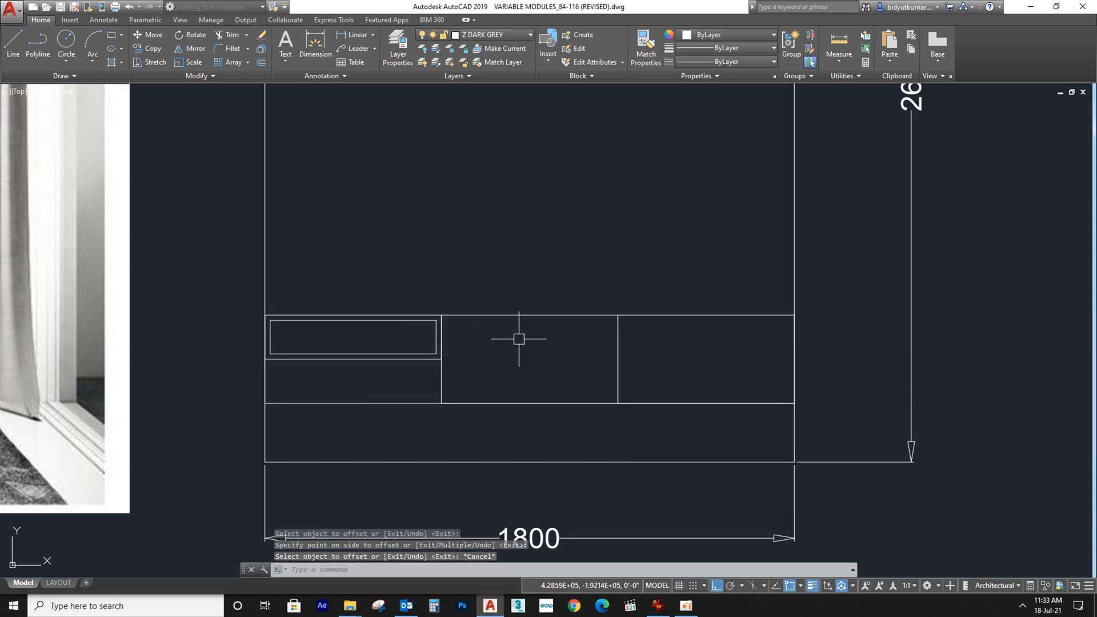
pyautogui.scroll(-4, 719, 363)
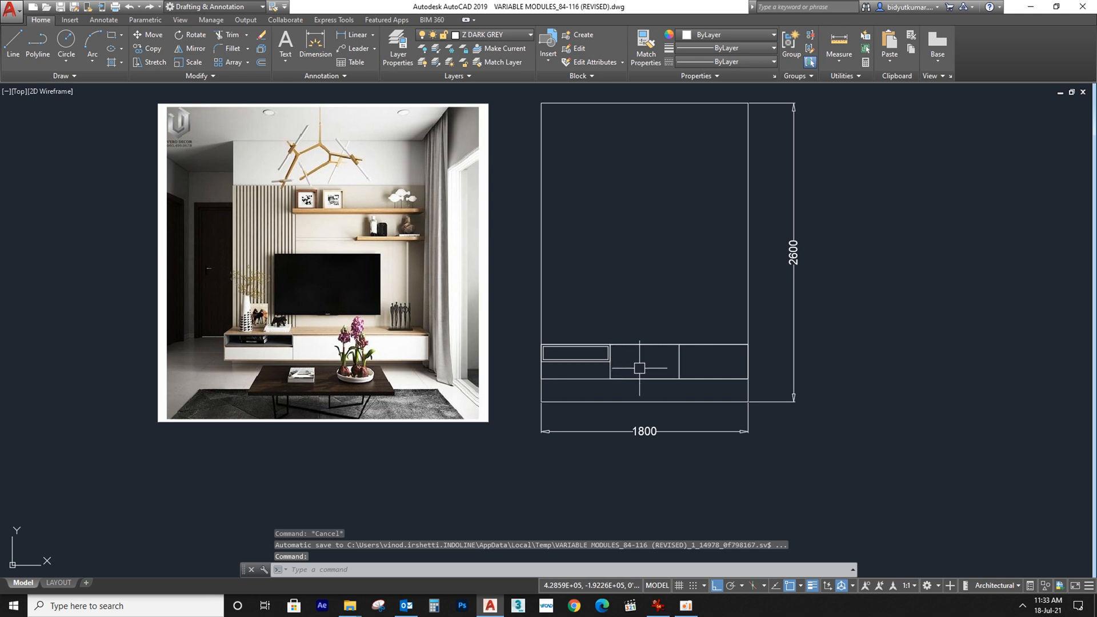
pyautogui.scroll(2, 595, 367)
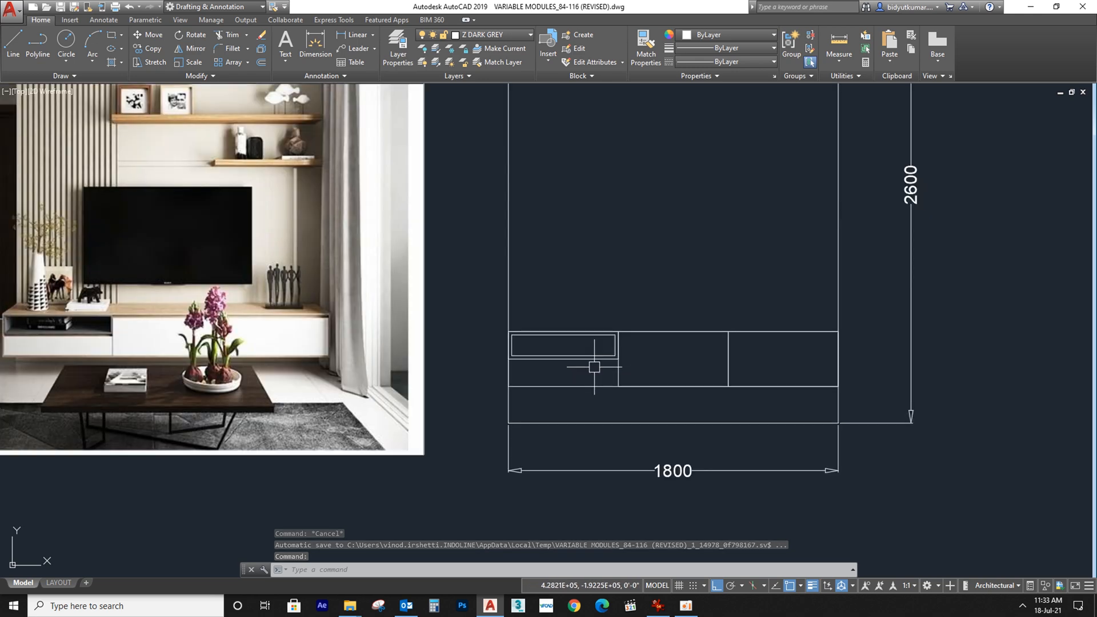
# Step: Draw a horizontal line from the open shelf's inner upper-right corner to the TV unit's right edge
pyautogui.moveTo(633, 378); pyautogui.dragTo(489, 403, button='middle')
pyautogui.write('l')
pyautogui.press('Return')
pyautogui.scroll(4, 483, 377)
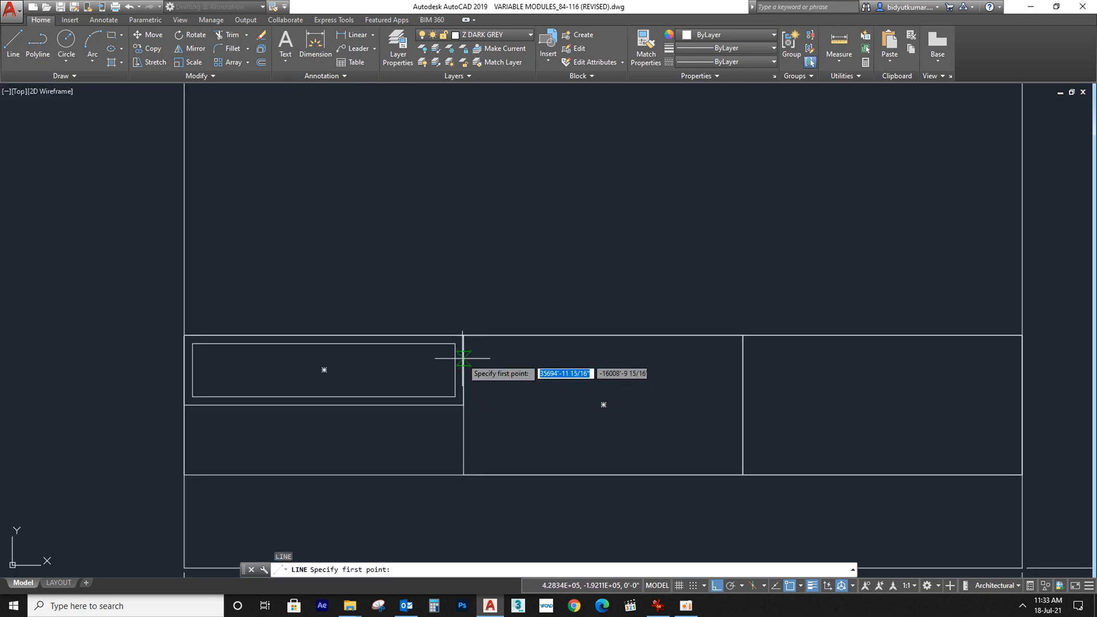
pyautogui.click(456, 343)
pyautogui.click(1022, 344)
pyautogui.press('Escape')
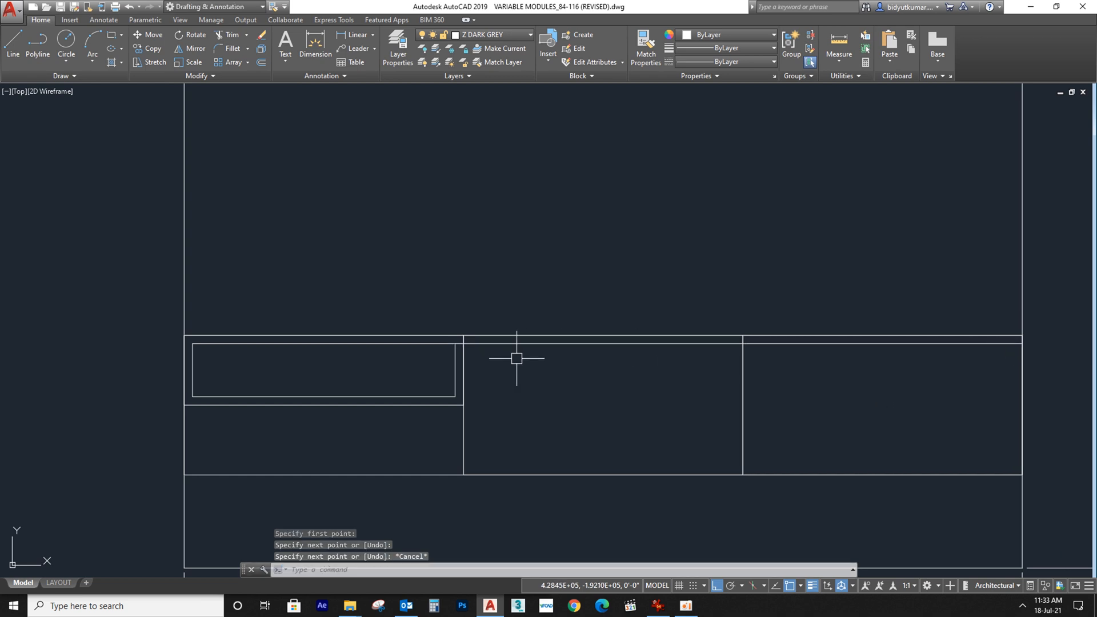
# Step: Trim the short piece of the new line that crosses the open shelf's right panel thickness
pyautogui.scroll(3, 452, 341)
pyautogui.write('tr')
pyautogui.press('Return')
pyautogui.press('Return')
pyautogui.click(481, 346)
pyautogui.press('Escape')
pyautogui.scroll(-4, 484, 346)
pyautogui.scroll(-4, 623, 387)
pyautogui.press('Escape')
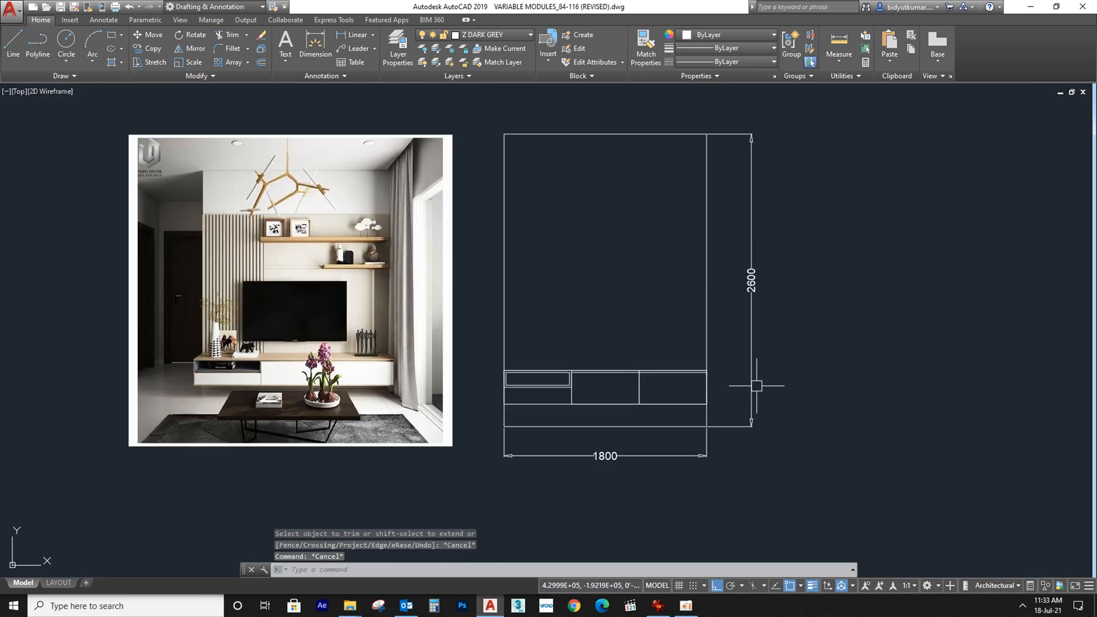
# Step: Draw an 1800 × 1800 rectangle upward from the TV unit's lower-left corner for the back panel
pyautogui.moveTo(678, 391)
pyautogui.mouseDown(button='middle')
pyautogui.moveTo(654, 394)
pyautogui.moveTo(652, 418)
pyautogui.mouseUp(button='middle')
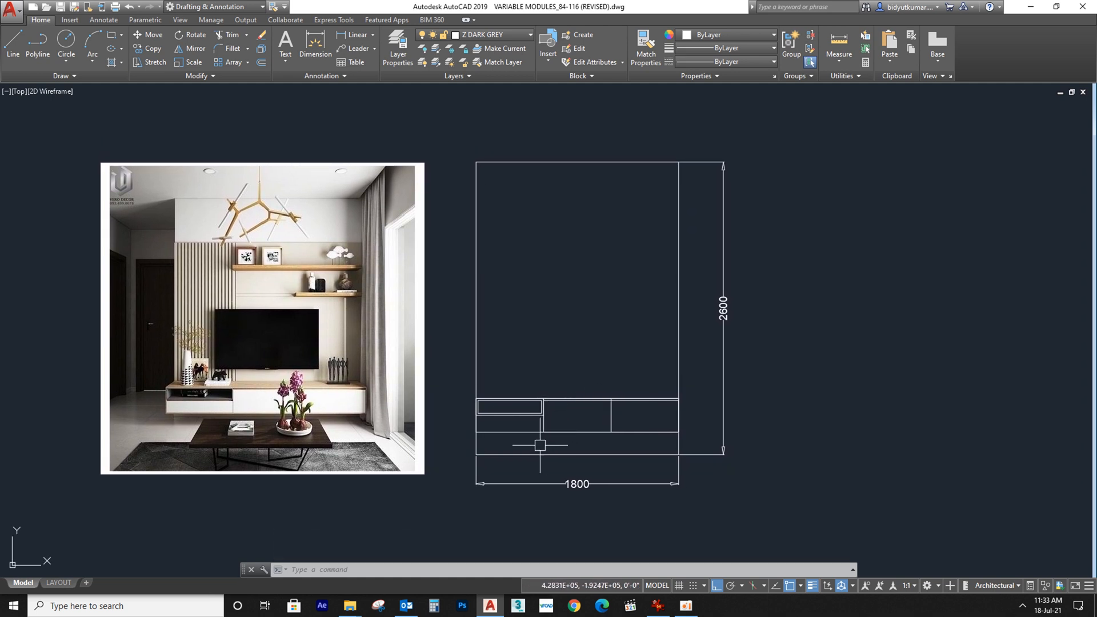
pyautogui.write('rec')
pyautogui.press('Return')
pyautogui.click(476, 432)
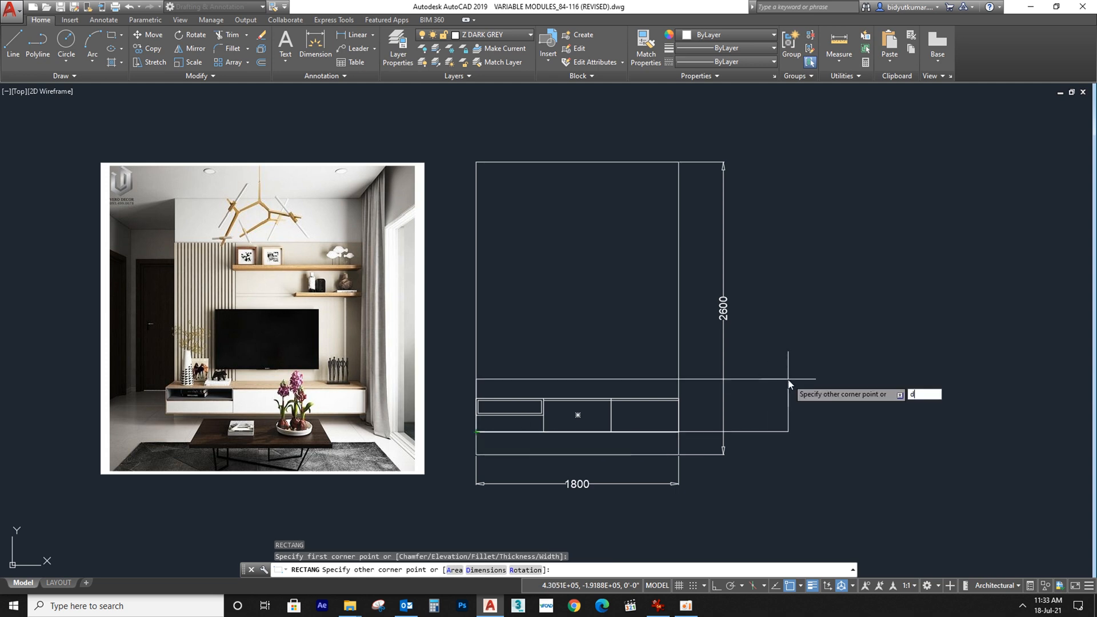
pyautogui.write('d')
pyautogui.press('Return')
pyautogui.write('1800')
pyautogui.press('Return')
pyautogui.write('1800')
pyautogui.press('Return')
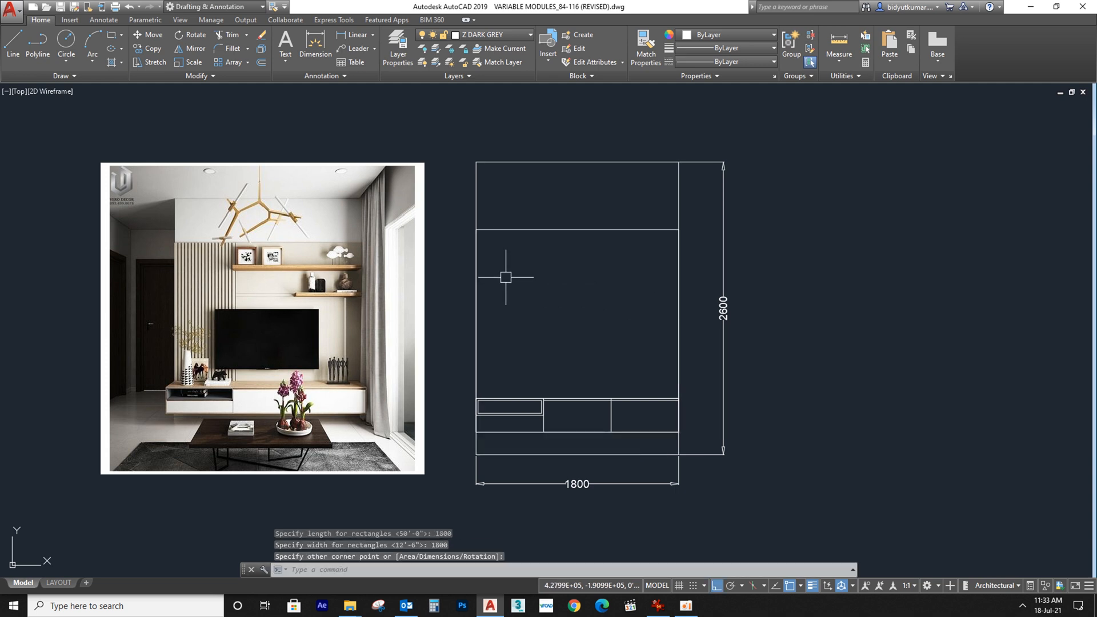
# Step: Add a vertical linear dimension for the height of the 1800 × 1800 rectangle, between its right edge and the overall height dimension
pyautogui.moveTo(621, 371); pyautogui.dragTo(566, 396, button='middle')
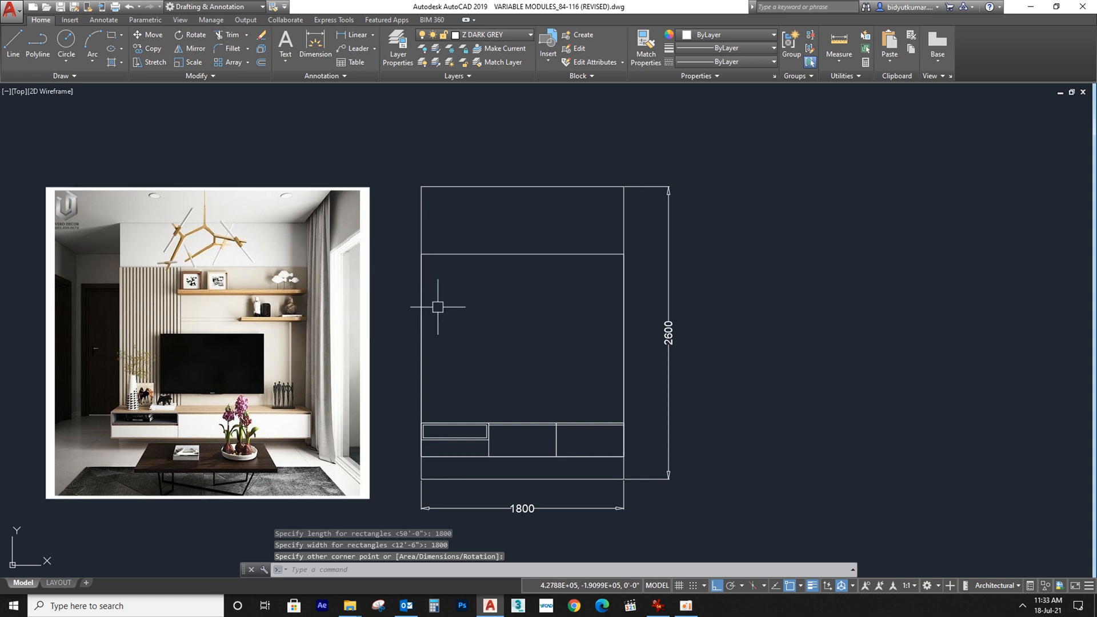
pyautogui.write('dli')
pyautogui.press('Return')
pyautogui.press('Return')
pyautogui.click(623, 408)
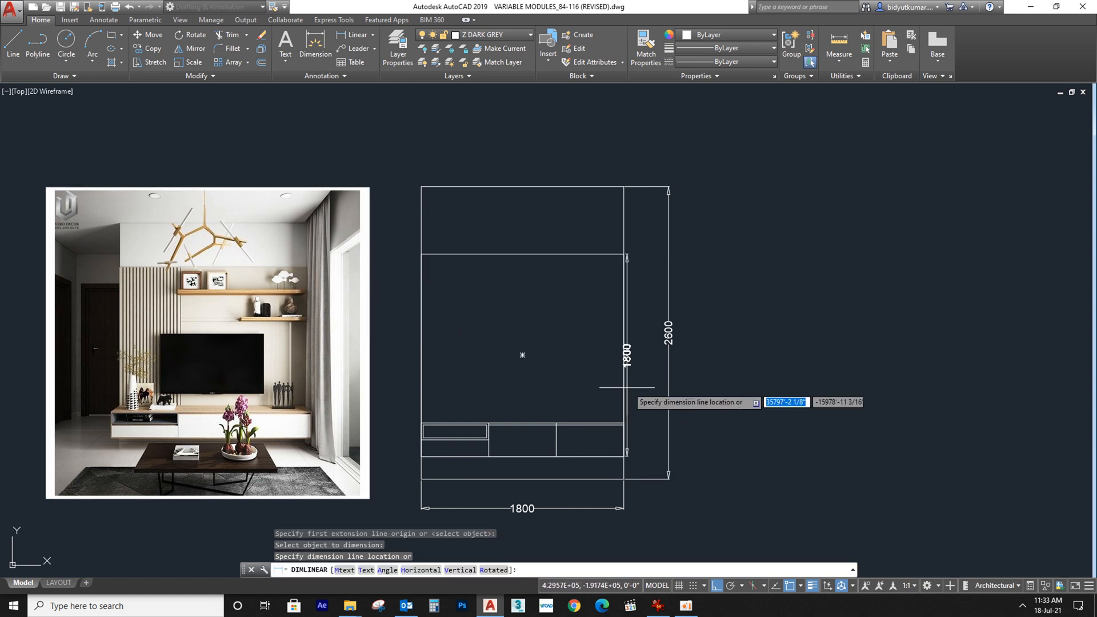
pyautogui.click(657, 403)
# Step: Add a vertical linear dimension for the TV unit's height, just outside its right edge
pyautogui.scroll(4, 632, 435)
pyautogui.press('Return')
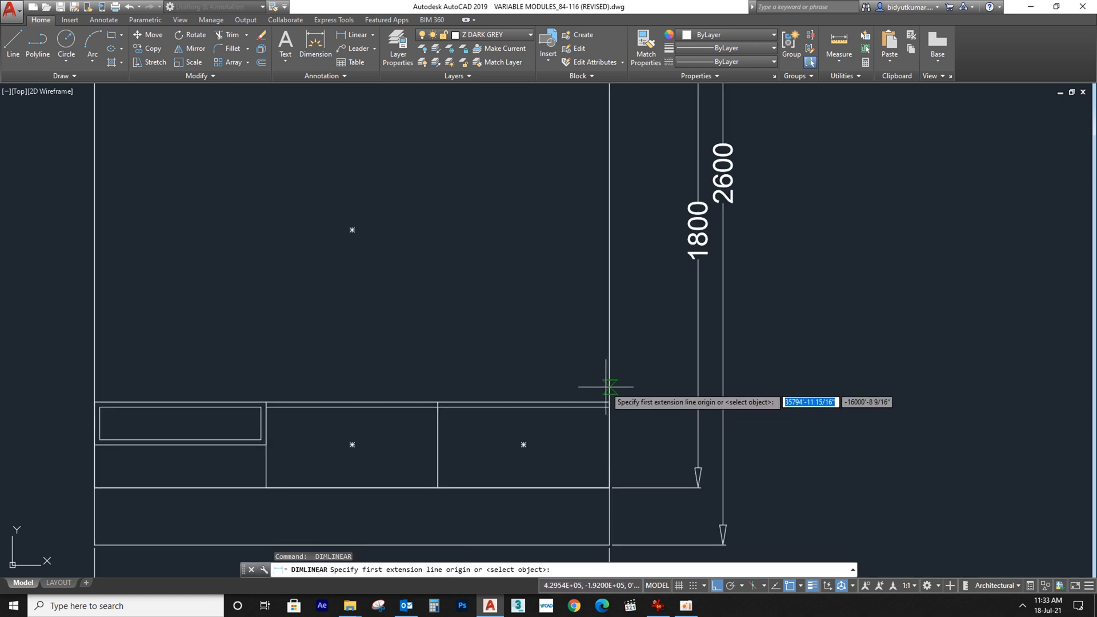
pyautogui.click(610, 401)
pyautogui.click(610, 487)
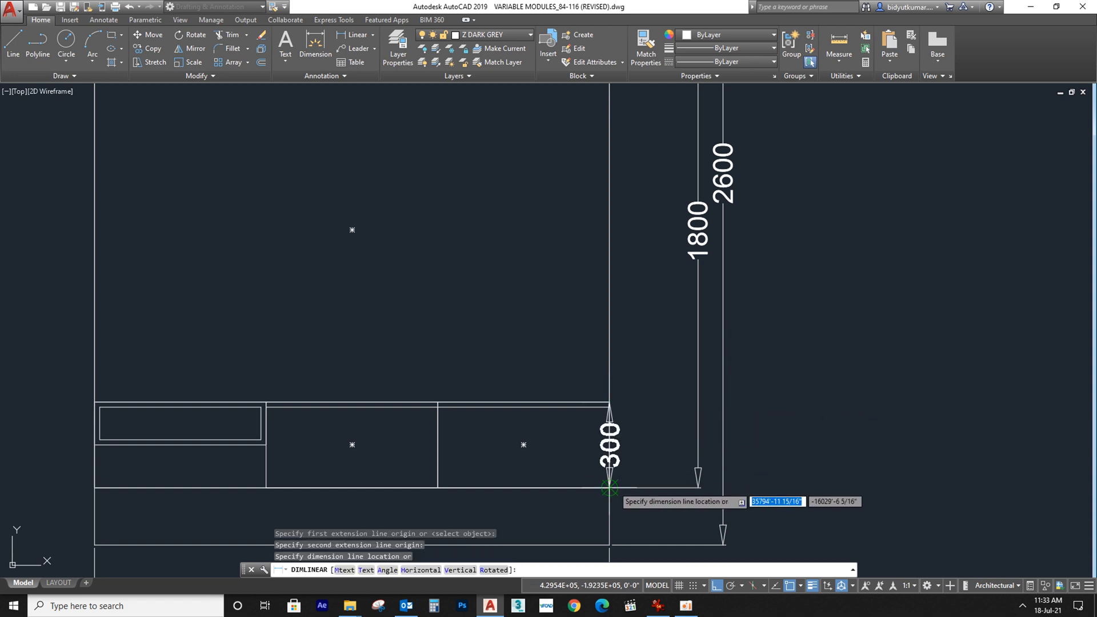
pyautogui.click(669, 457)
# Step: Dimension the back panel's height from the TV unit's upper edge to the panel's top, in line with the unit height dimension
pyautogui.scroll(-2, 665, 457)
pyautogui.press('Return')
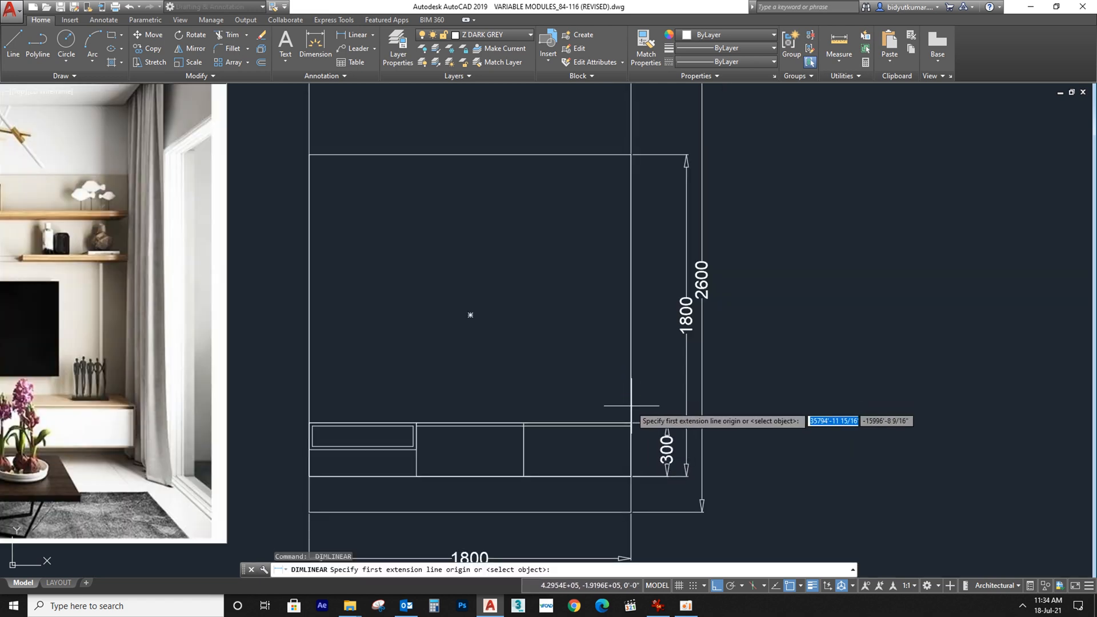
pyautogui.click(630, 422)
pyautogui.click(630, 154)
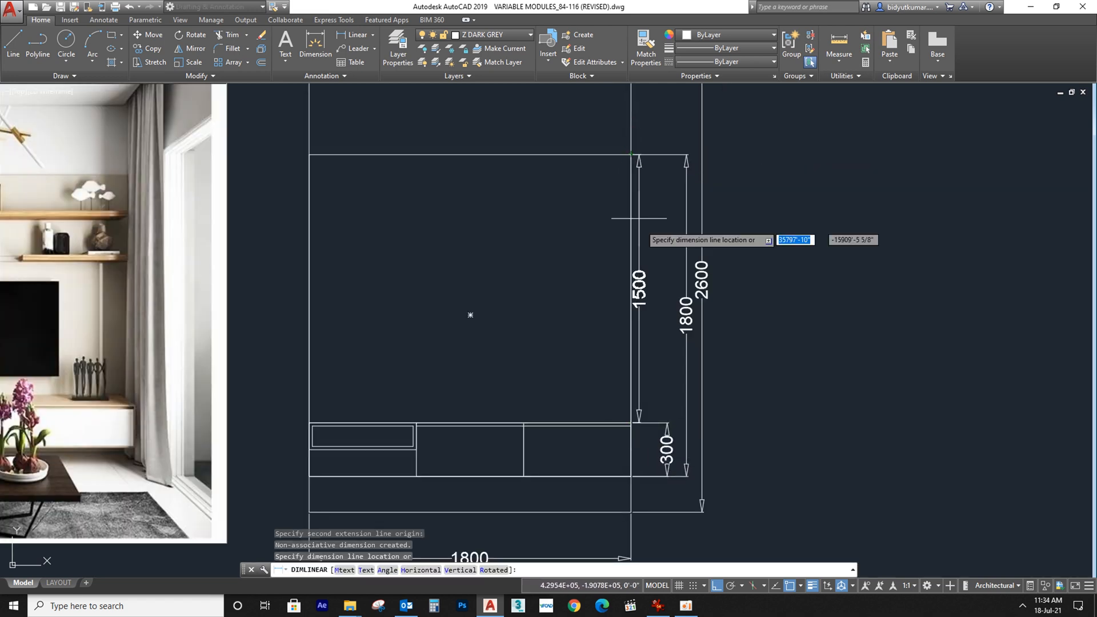
pyautogui.click(666, 428)
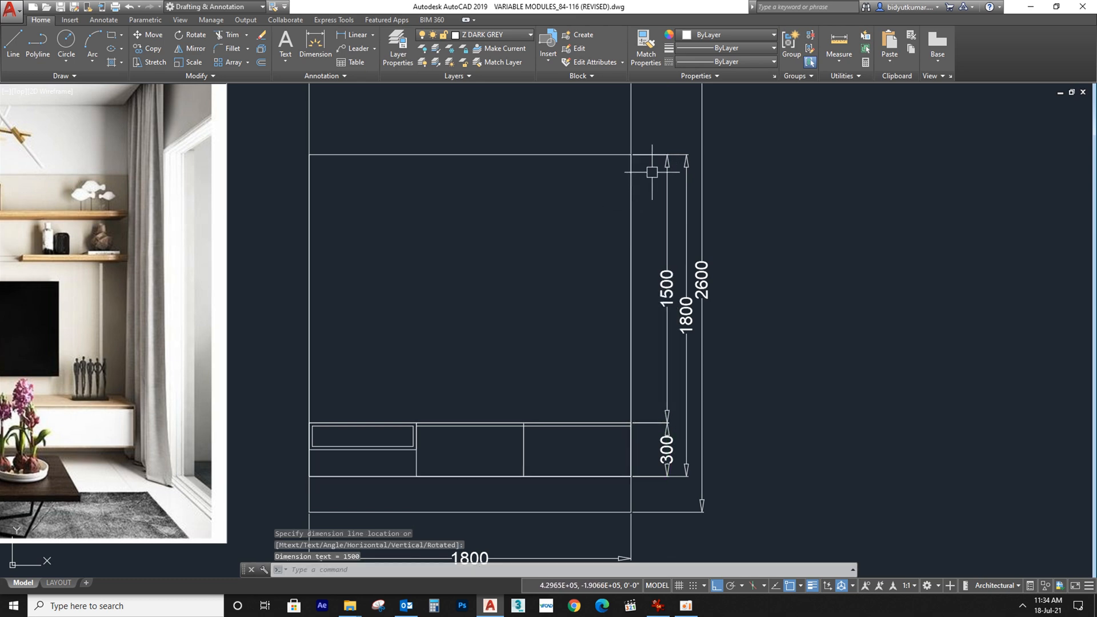
# Step: Add a horizontal linear dimension for the left compartment's width, just below the TV unit
pyautogui.scroll(-1, 541, 486)
pyautogui.moveTo(537, 478); pyautogui.dragTo(548, 379, button='middle')
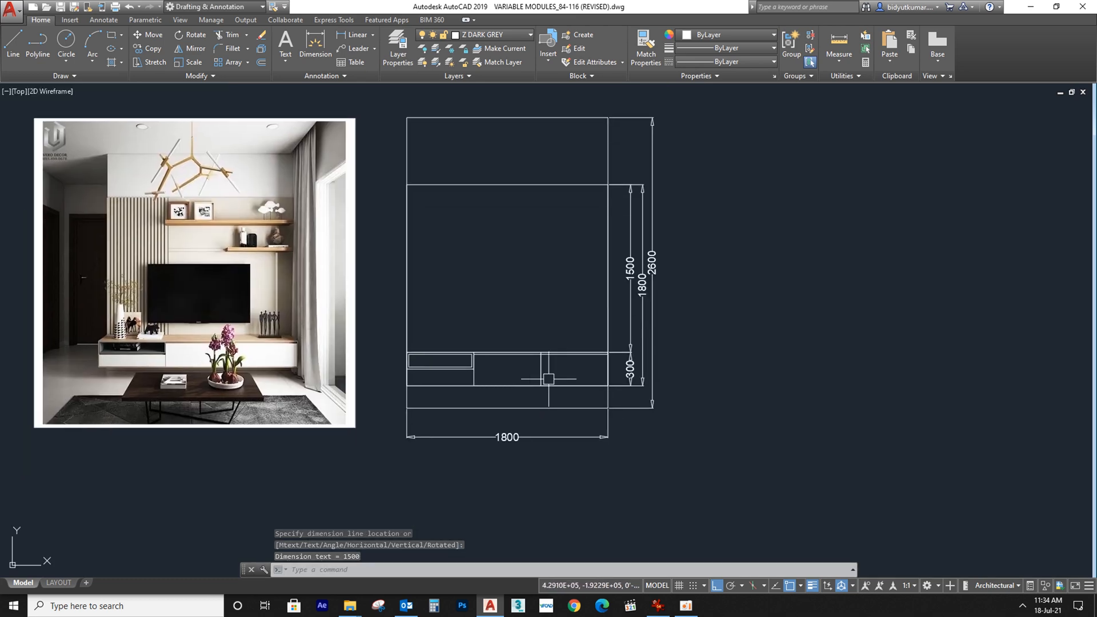
pyautogui.scroll(2, 503, 387)
pyautogui.press('Return')
pyautogui.click(427, 381)
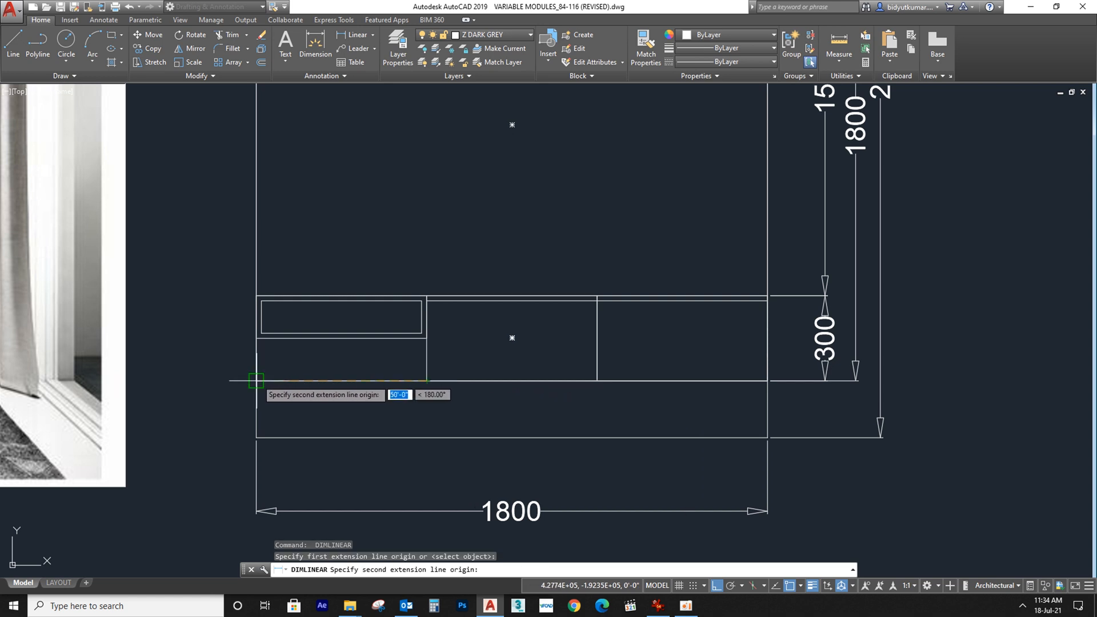
pyautogui.click(257, 380)
pyautogui.click(334, 399)
pyautogui.press('Return')
pyautogui.press('Return')
pyautogui.click(491, 375)
pyautogui.click(494, 380)
pyautogui.press('Escape')
pyautogui.press('Return')
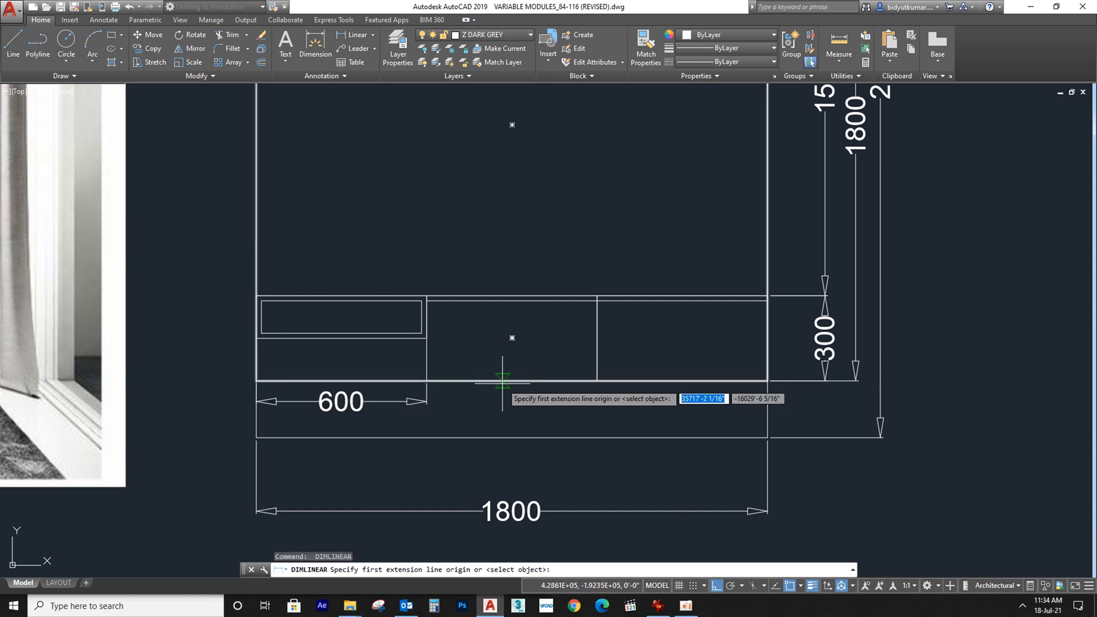
pyautogui.press('Return')
pyautogui.click(503, 380)
pyautogui.press('Escape')
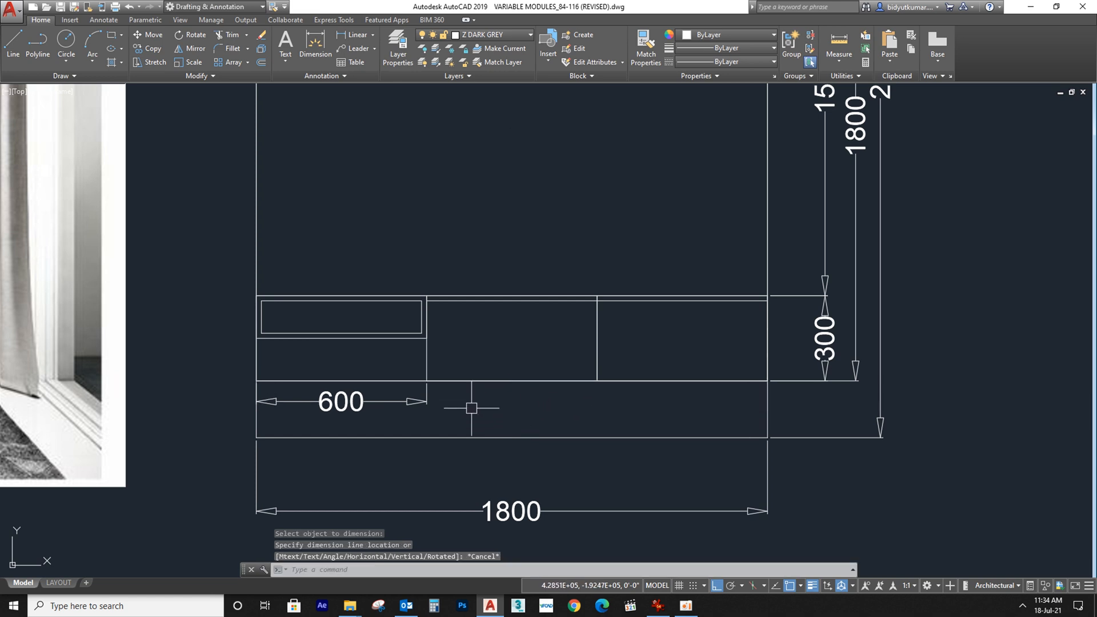
# Step: Dimension the widths of the middle and right compartments, in line with the left compartment's dimension
pyautogui.press('Return')
pyautogui.click(427, 380)
pyautogui.click(597, 381)
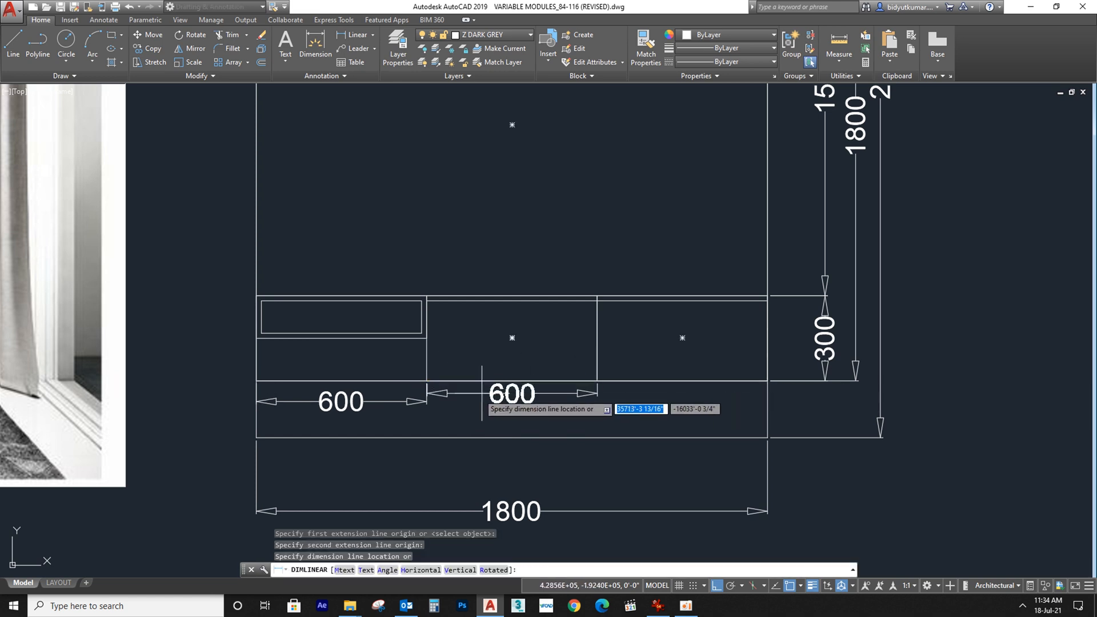
pyautogui.click(392, 401)
pyautogui.press('Return')
pyautogui.click(597, 380)
pyautogui.click(767, 380)
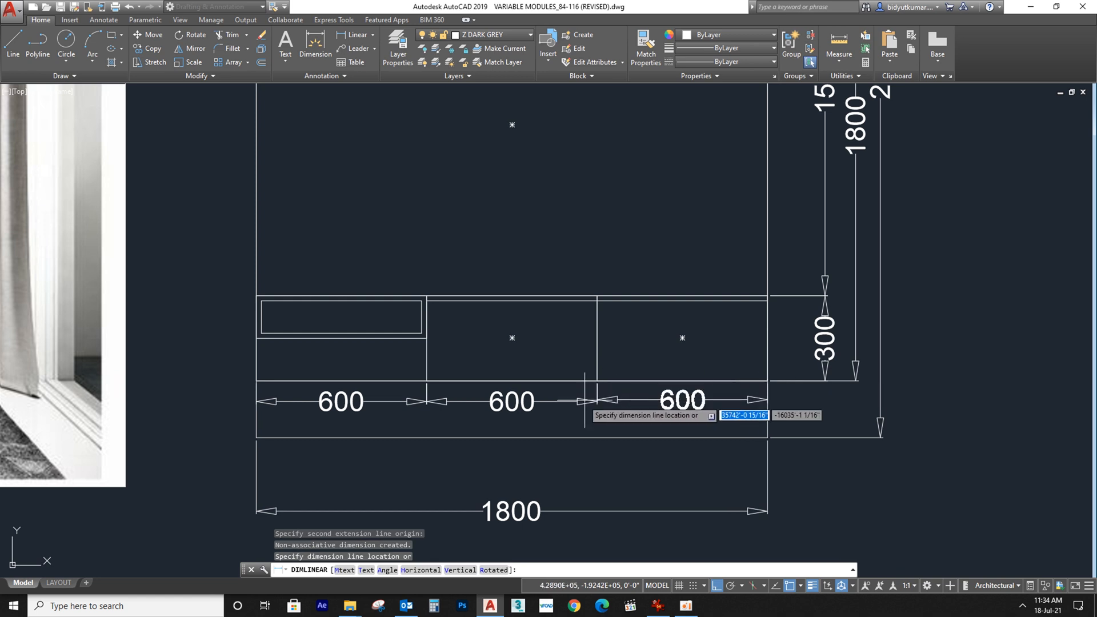
pyautogui.click(577, 401)
# Step: Dimension the vertical gap between the TV unit's underside and the floor line, in line with the unit height dimension
pyautogui.scroll(-2, 587, 388)
pyautogui.moveTo(680, 369); pyautogui.dragTo(658, 401, button='middle')
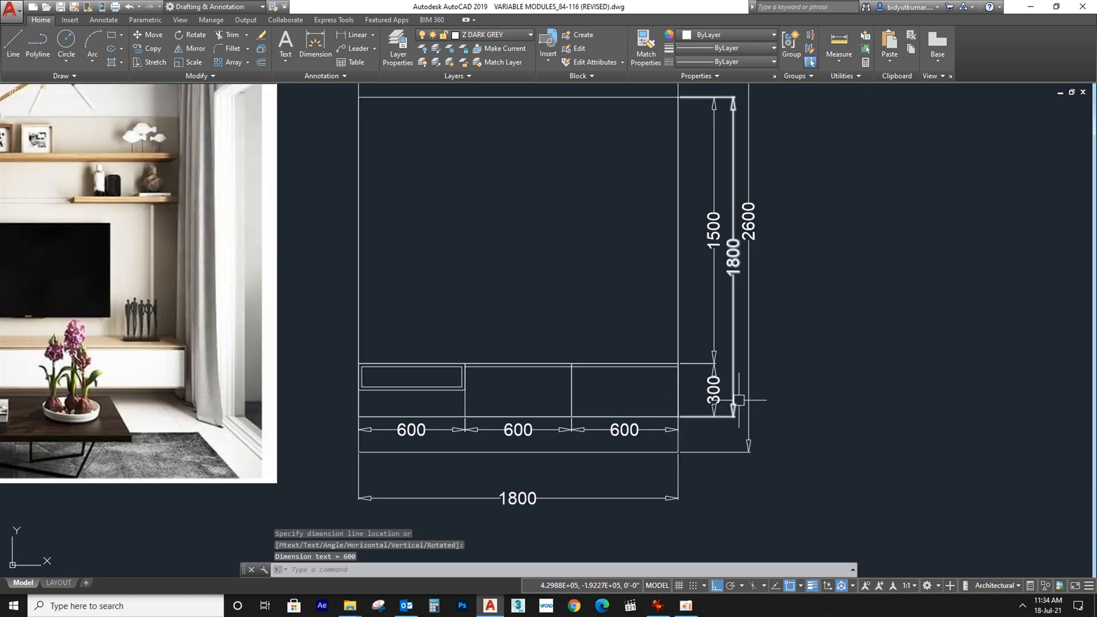
pyautogui.scroll(2, 707, 408)
pyautogui.press('Return')
pyautogui.click(660, 420)
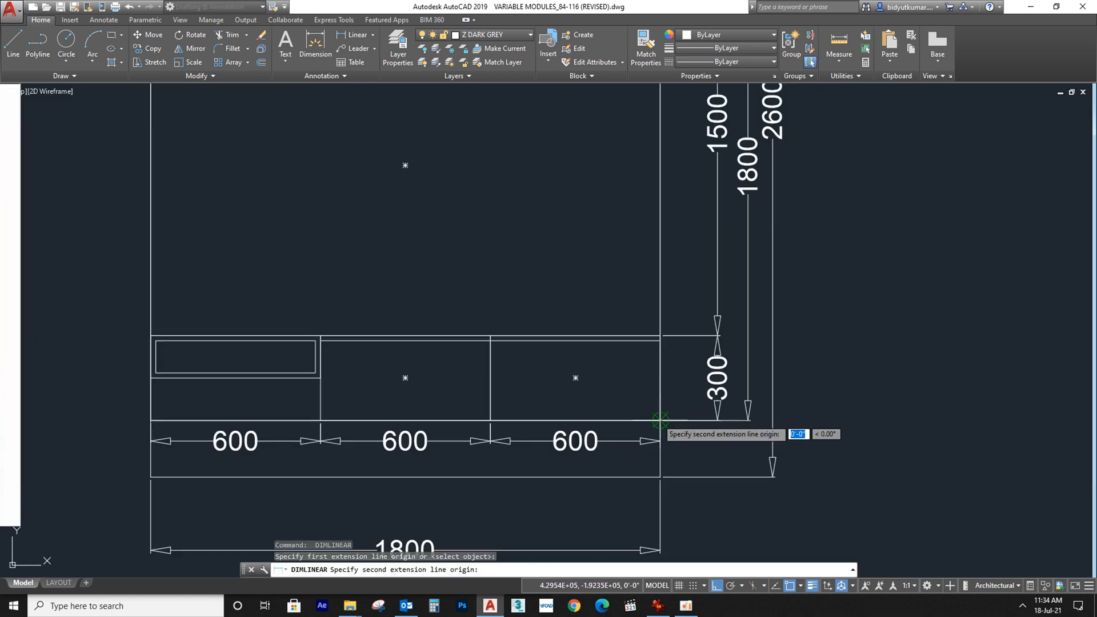
pyautogui.click(660, 477)
pyautogui.click(717, 299)
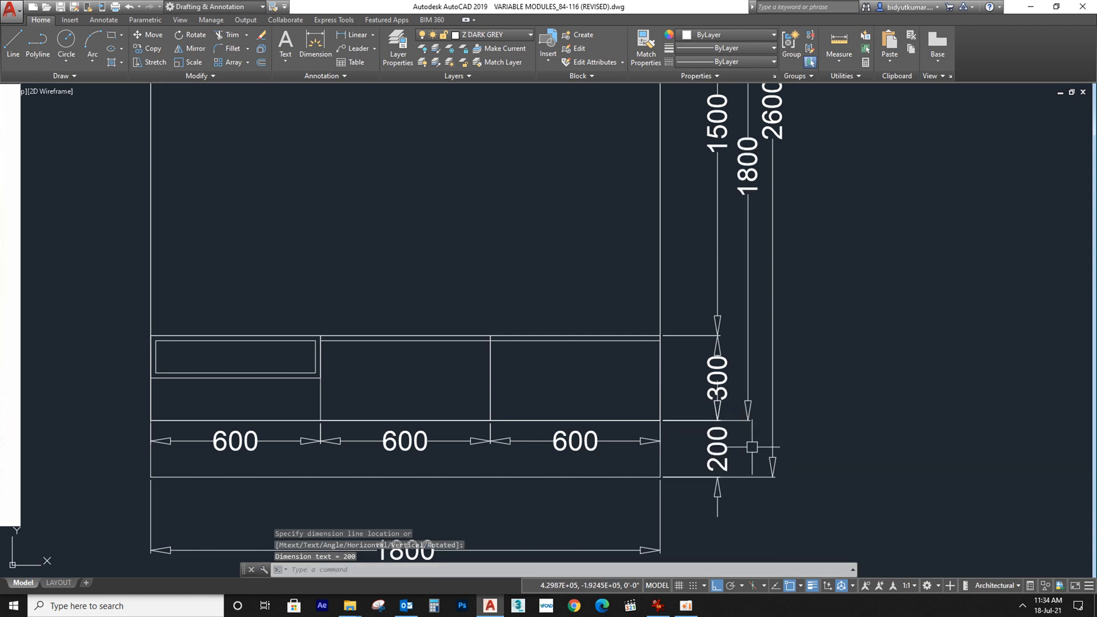
# Step: Set the arrow size of the floor gap dimension to 2'-11" in its properties
pyautogui.scroll(-2, 752, 447)
pyautogui.moveTo(732, 254); pyautogui.dragTo(698, 262, button='middle')
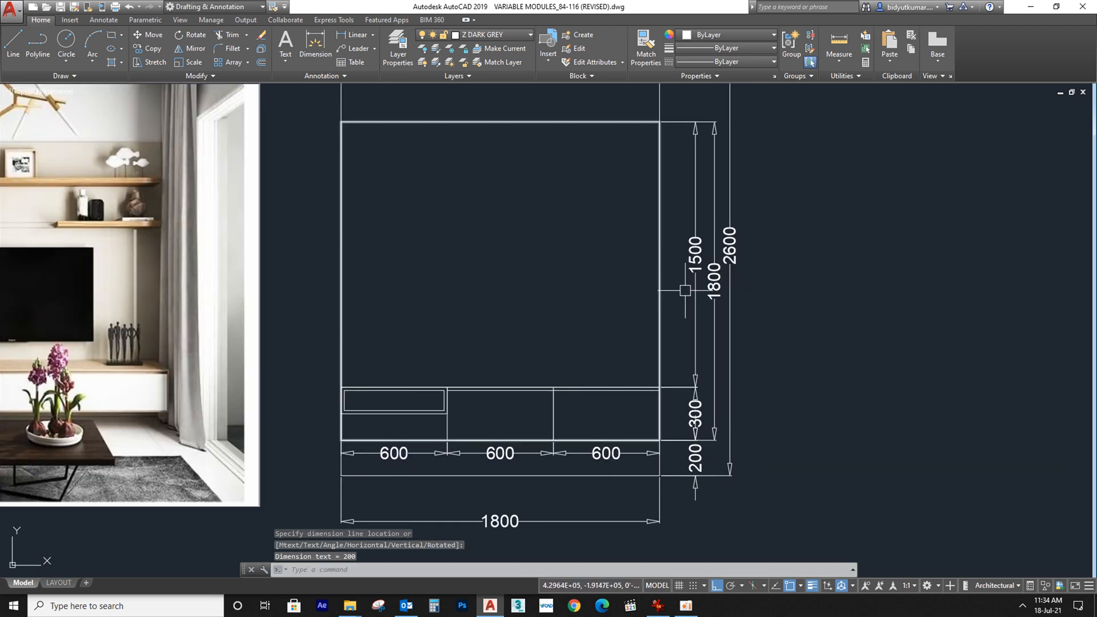
pyautogui.click(696, 453)
pyautogui.scroll(2, 728, 444)
pyautogui.rightClick(708, 444)
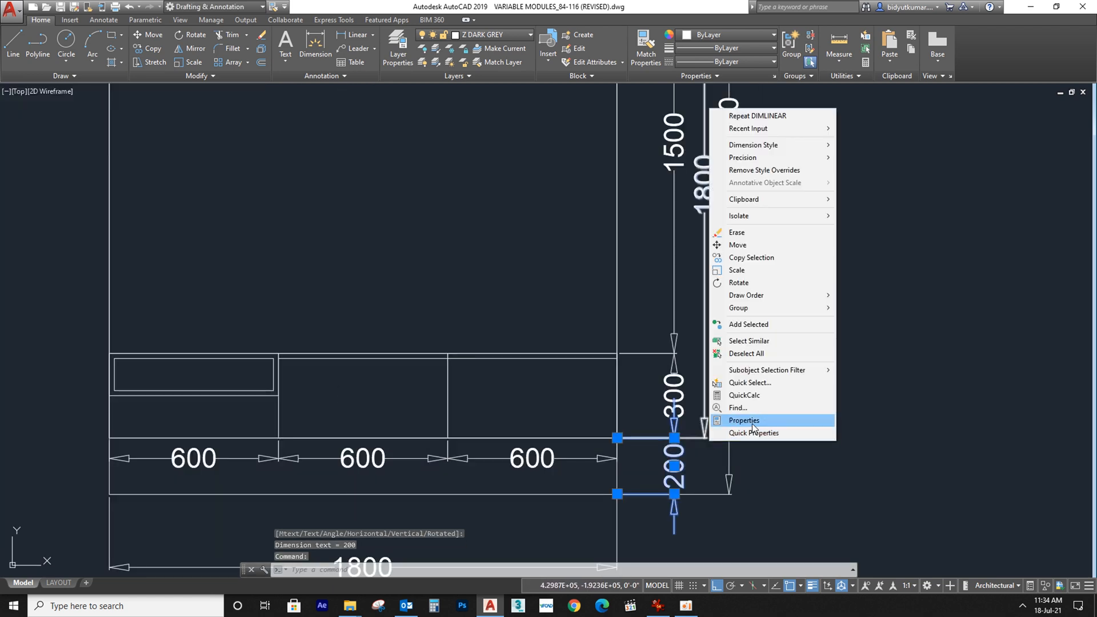
pyautogui.click(760, 417)
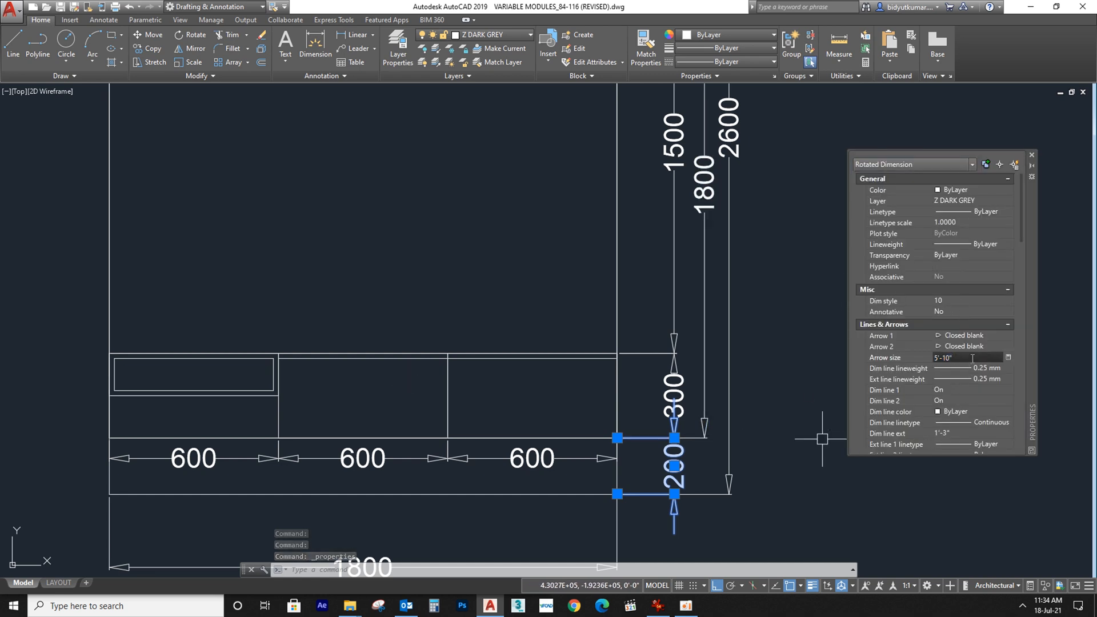
pyautogui.press('Return')
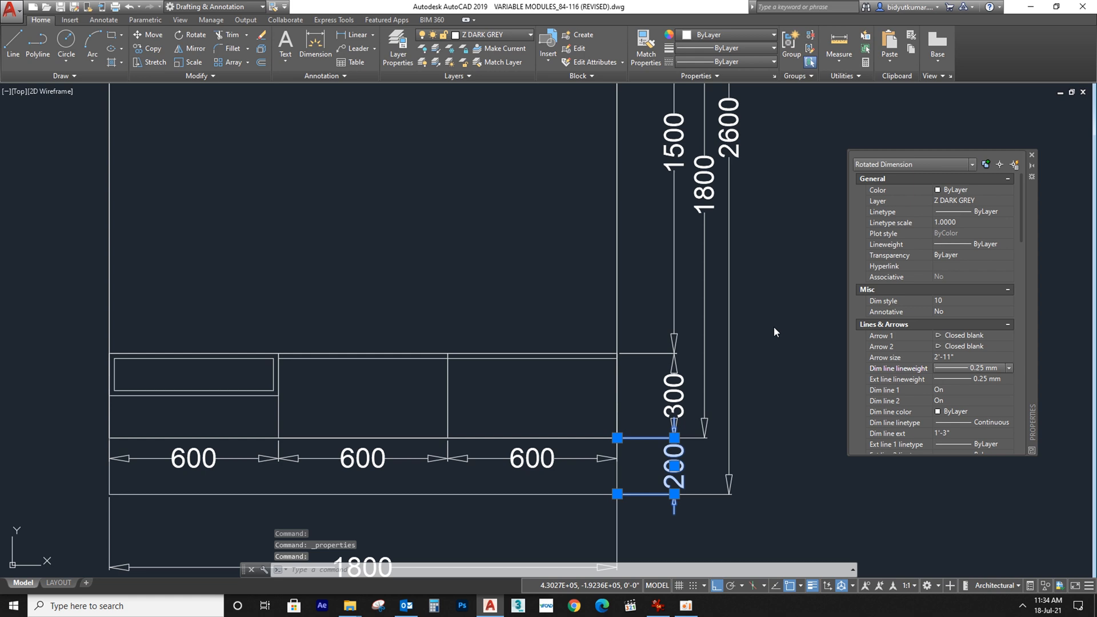
# Step: Set the text height of the floor gap dimension to 35 and close its properties
pyautogui.moveTo(1021, 229); pyautogui.dragTo(1017, 292)
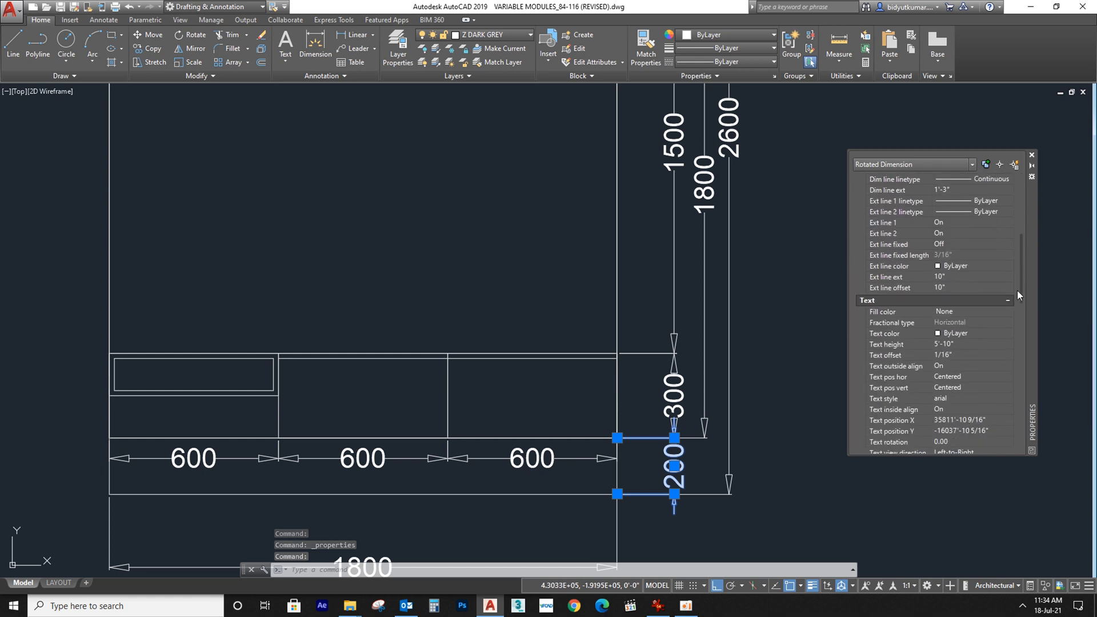
pyautogui.write('35')
pyautogui.press('Return')
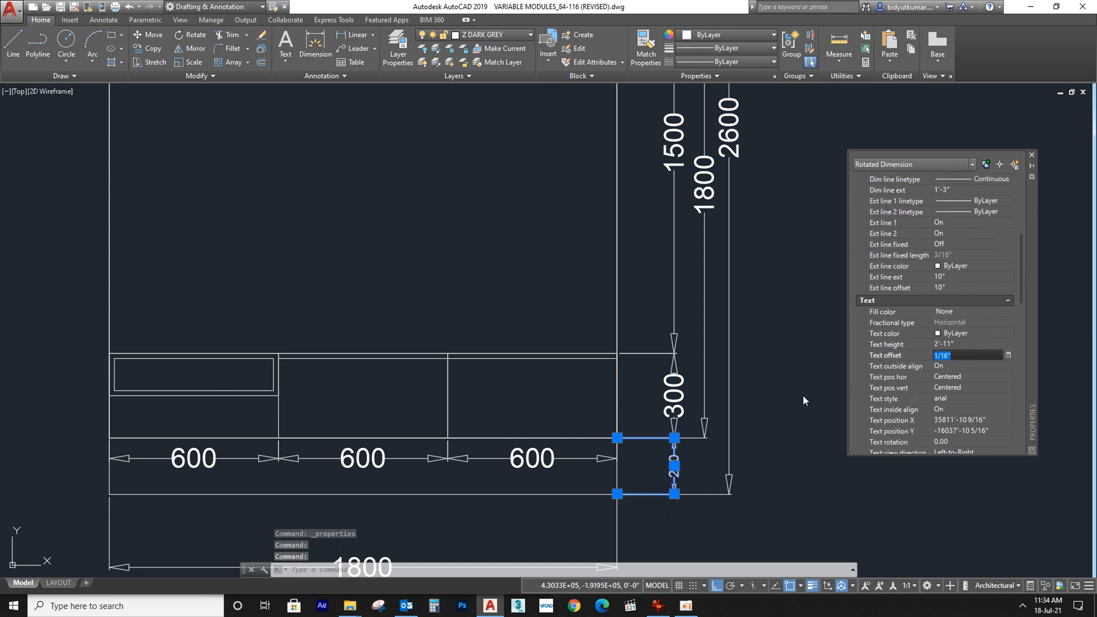
pyautogui.press('Escape')
pyautogui.press('Escape')
pyautogui.press('Escape')
pyautogui.moveTo(739, 414); pyautogui.dragTo(722, 377, button='middle')
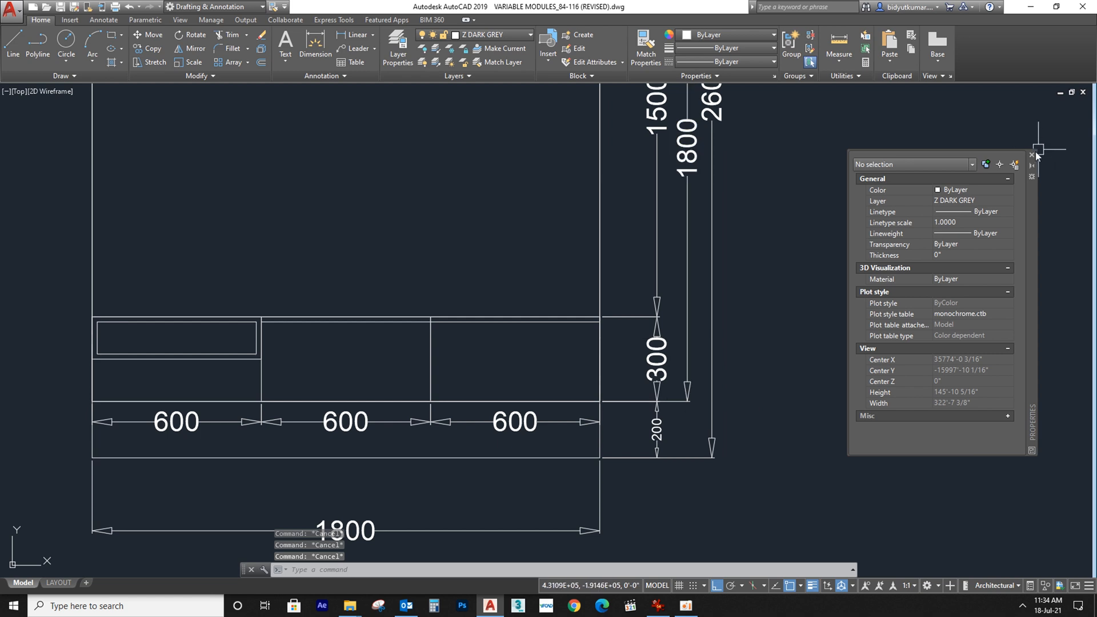
pyautogui.click(1031, 155)
# Step: Match the properties of the floor gap dimension onto all the vertical dimensions beside the elevation
pyautogui.moveTo(462, 310); pyautogui.dragTo(462, 294, button='middle')
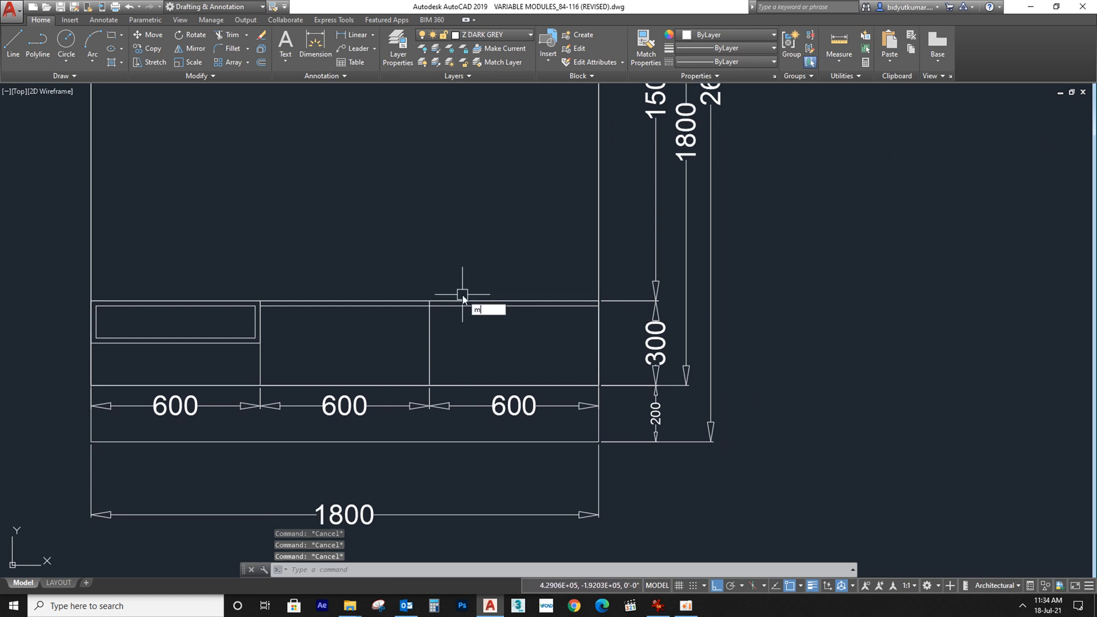
pyautogui.write('a')
pyautogui.press('Return')
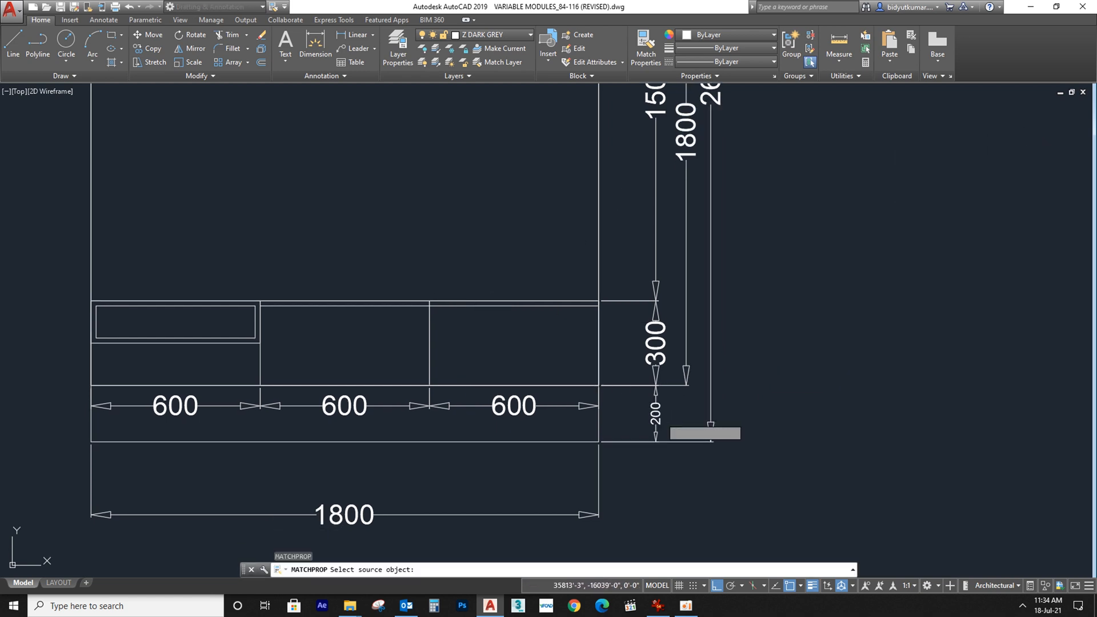
pyautogui.click(656, 422)
pyautogui.scroll(-5, 657, 420)
pyautogui.click(691, 140)
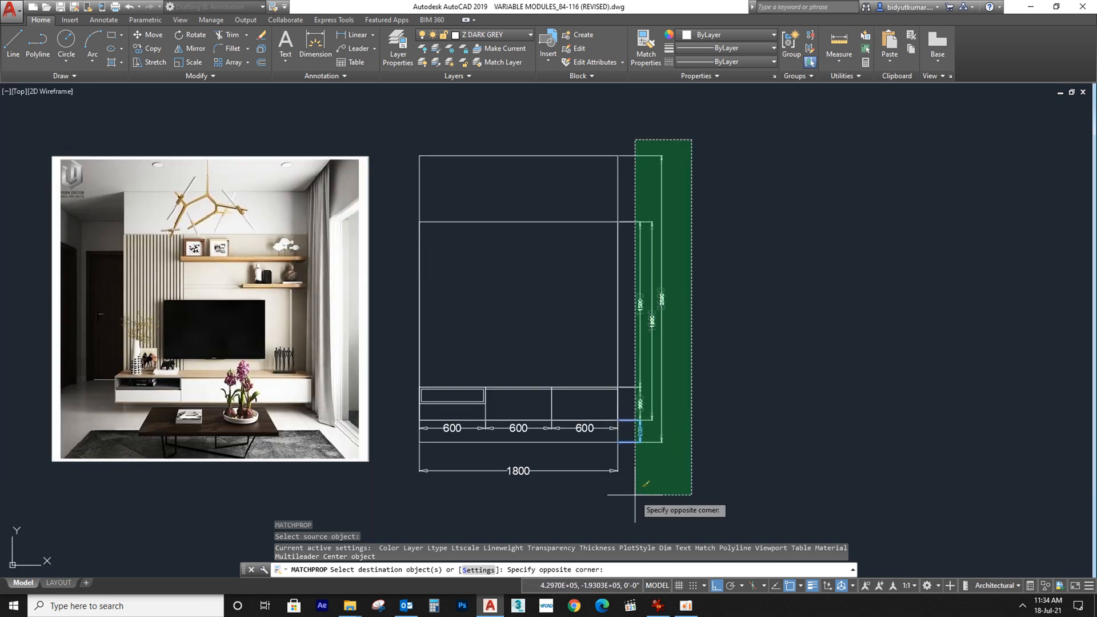
pyautogui.click(635, 494)
# Step: Apply the same matched properties to the overall width dimension and the three compartment width dimensions
pyautogui.scroll(2, 633, 497)
pyautogui.click(785, 499)
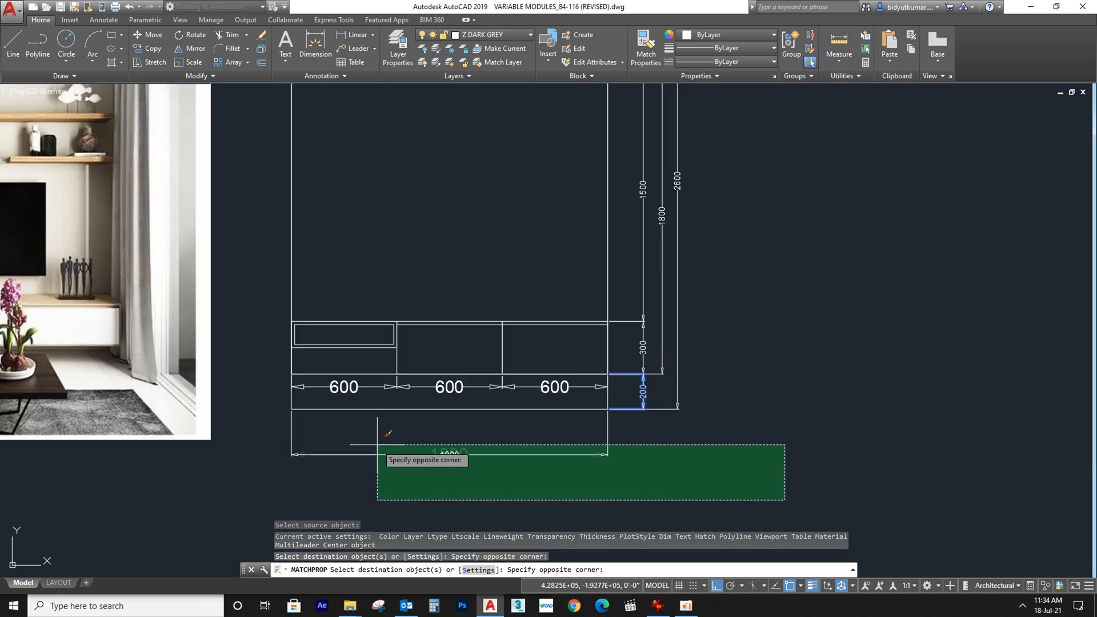
pyautogui.click(315, 423)
pyautogui.click(642, 391)
pyautogui.click(377, 380)
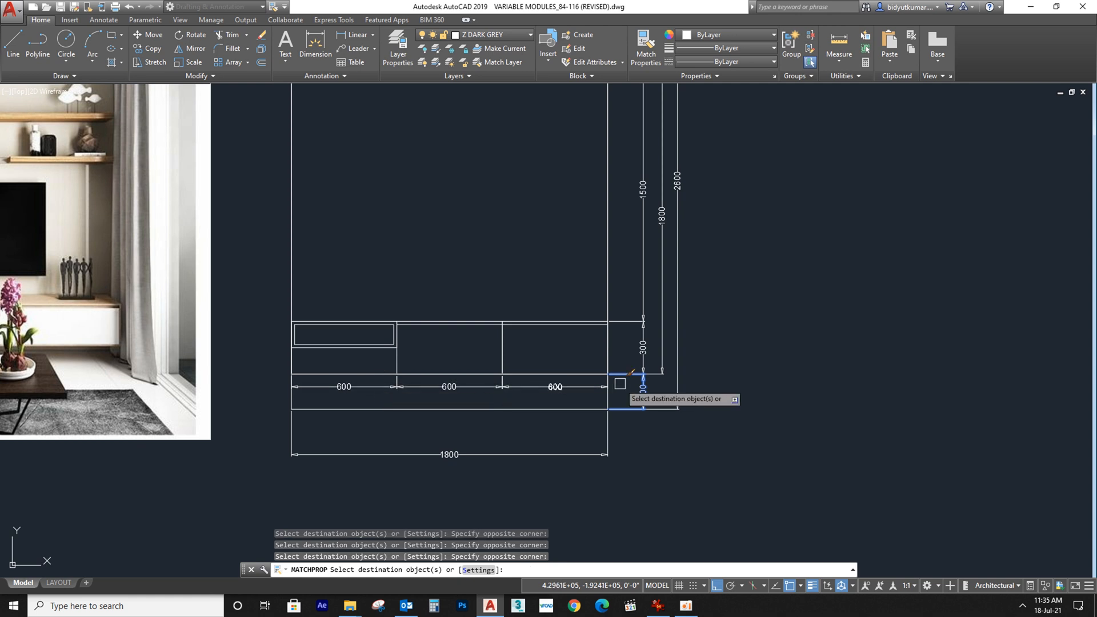
pyautogui.press('Escape')
# Step: Move the overall width dimension line up, closer to the bottom of the elevation
pyautogui.scroll(2, 543, 364)
pyautogui.moveTo(542, 365); pyautogui.dragTo(585, 369, button='middle')
pyautogui.click(693, 486)
pyautogui.click(660, 512)
pyautogui.click(687, 512)
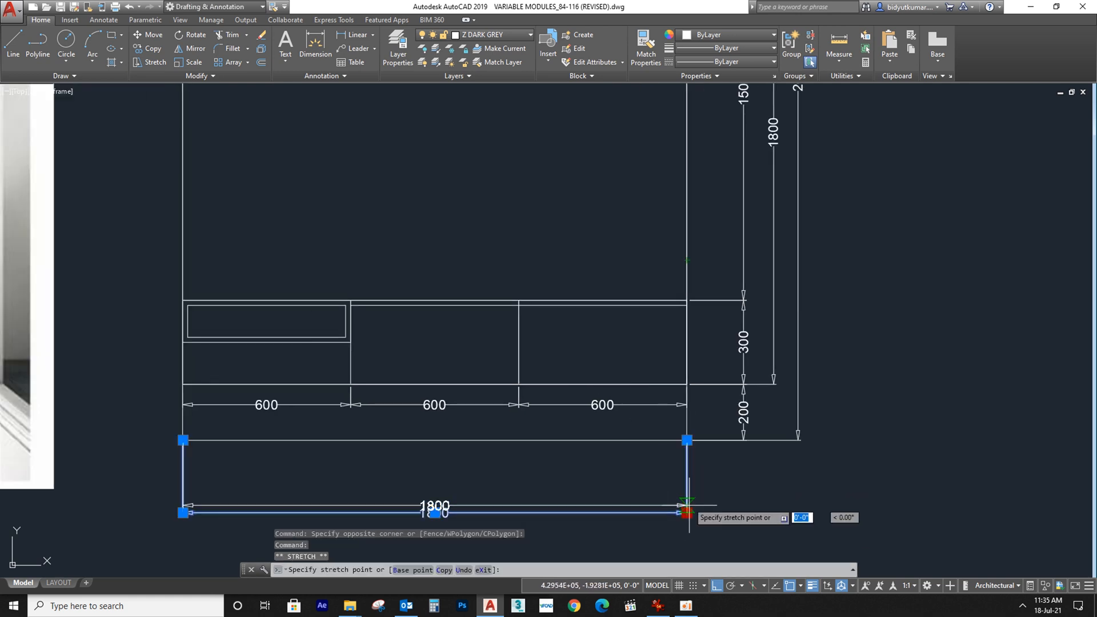
pyautogui.click(686, 461)
pyautogui.press('Escape')
# Step: Edit the overall width dimension text to read WIDTH=1800
pyautogui.click(434, 461)
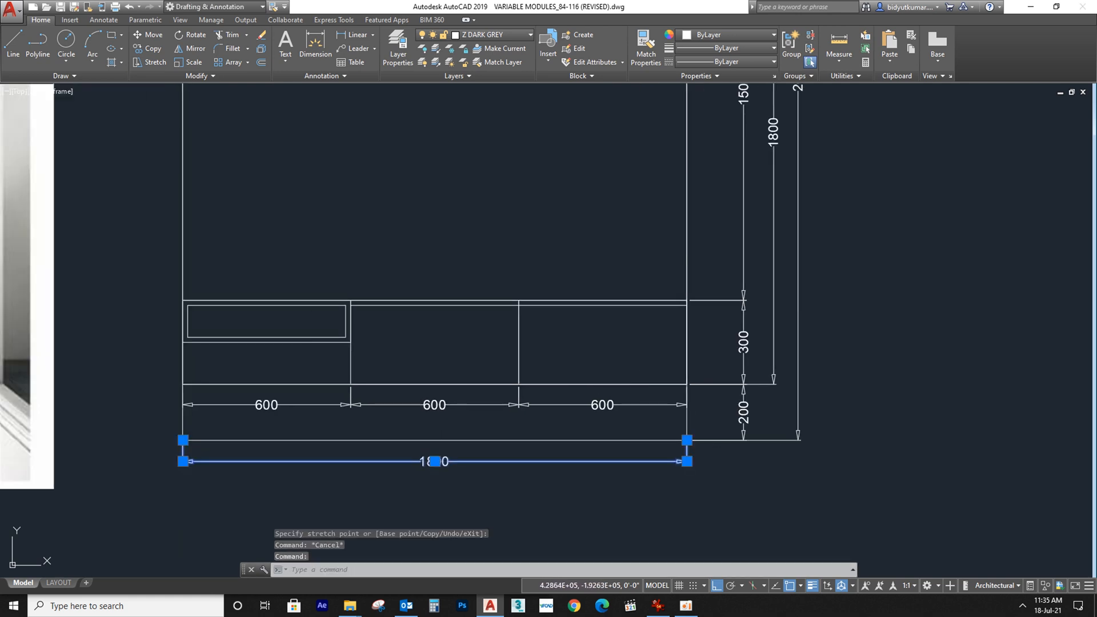
pyautogui.doubleClick(557, 461)
pyautogui.write('w')
pyautogui.press('BackSpace')
pyautogui.write('WIDTH=')
pyautogui.click(557, 478)
# Step: Edit the 1800 vertical dimension text to read HEIGHT=1800, and save the drawing
pyautogui.scroll(-1, 740, 417)
pyautogui.moveTo(774, 379); pyautogui.dragTo(616, 478, button='middle')
pyautogui.doubleClick(602, 359)
pyautogui.write('HEIGHT')
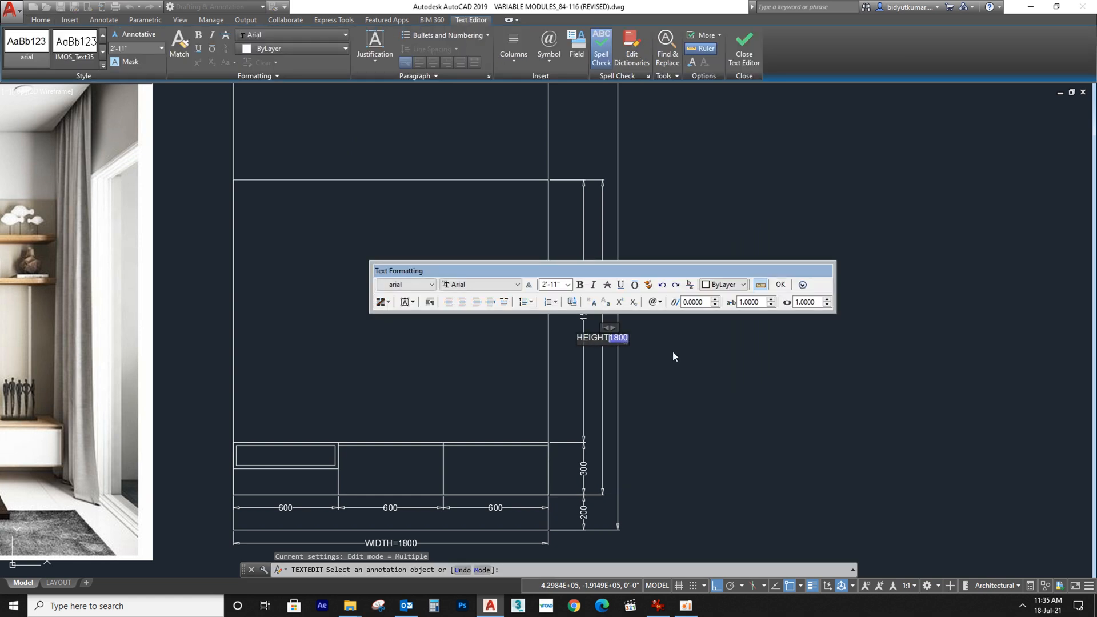
pyautogui.write('=')
pyautogui.click(672, 356)
pyautogui.press('Escape')
pyautogui.moveTo(628, 329)
pyautogui.mouseDown(button='middle')
pyautogui.moveTo(609, 259)
pyautogui.moveTo(616, 297)
pyautogui.moveTo(604, 315)
pyautogui.mouseUp(button='middle')
pyautogui.press('Escape')
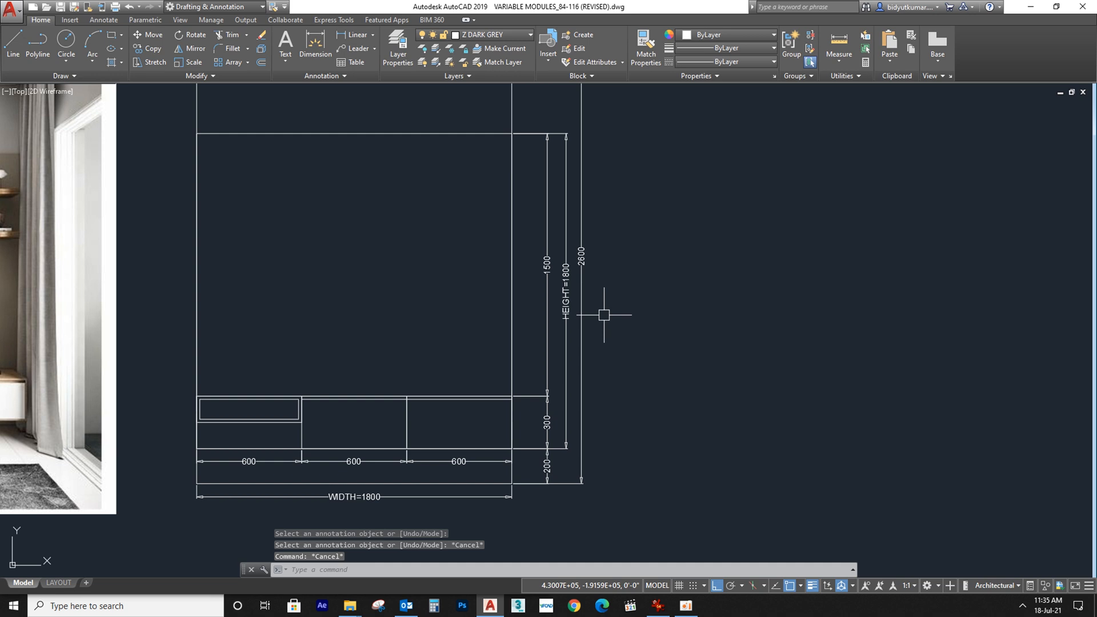
pyautogui.hotkey('ctrl', 's')
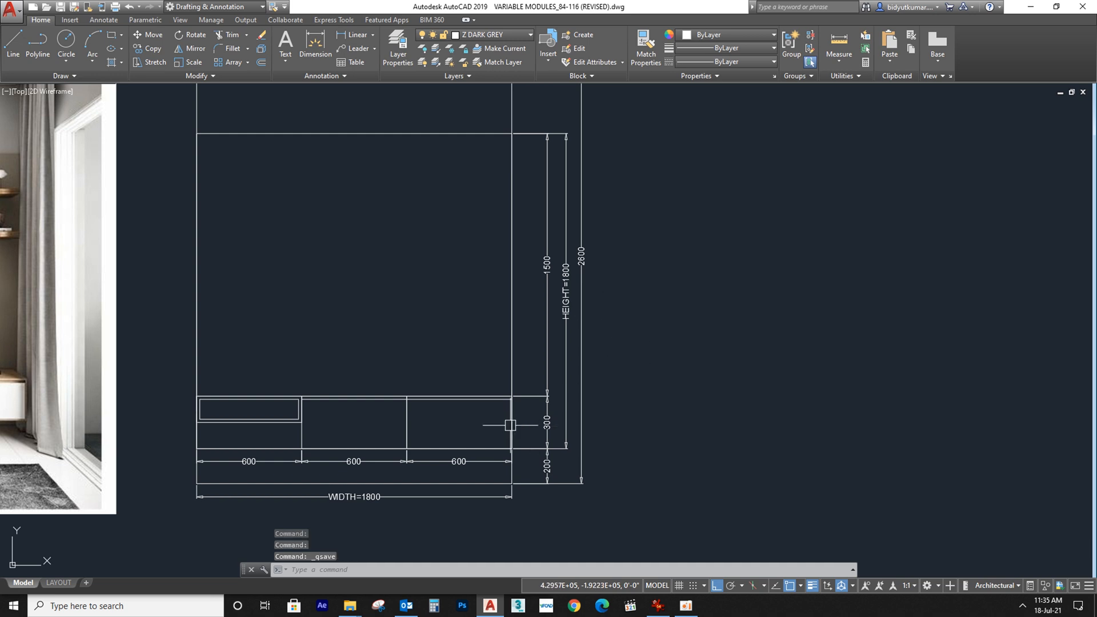
# Step: Dimension the height of the upper section of the left compartment, placing the dimension outside the unit's left edge
pyautogui.scroll(1, 189, 427)
pyautogui.write('dli')
pyautogui.press('Return')
pyautogui.press('Return')
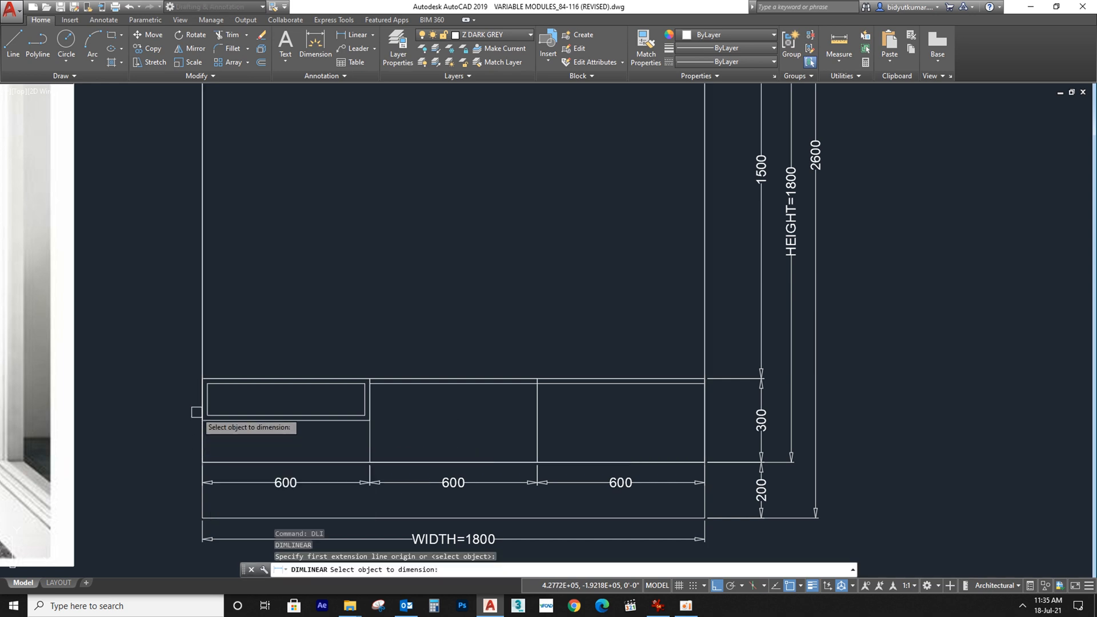
pyautogui.scroll(1, 195, 408)
pyautogui.click(204, 398)
pyautogui.press('Escape')
pyautogui.click(204, 360)
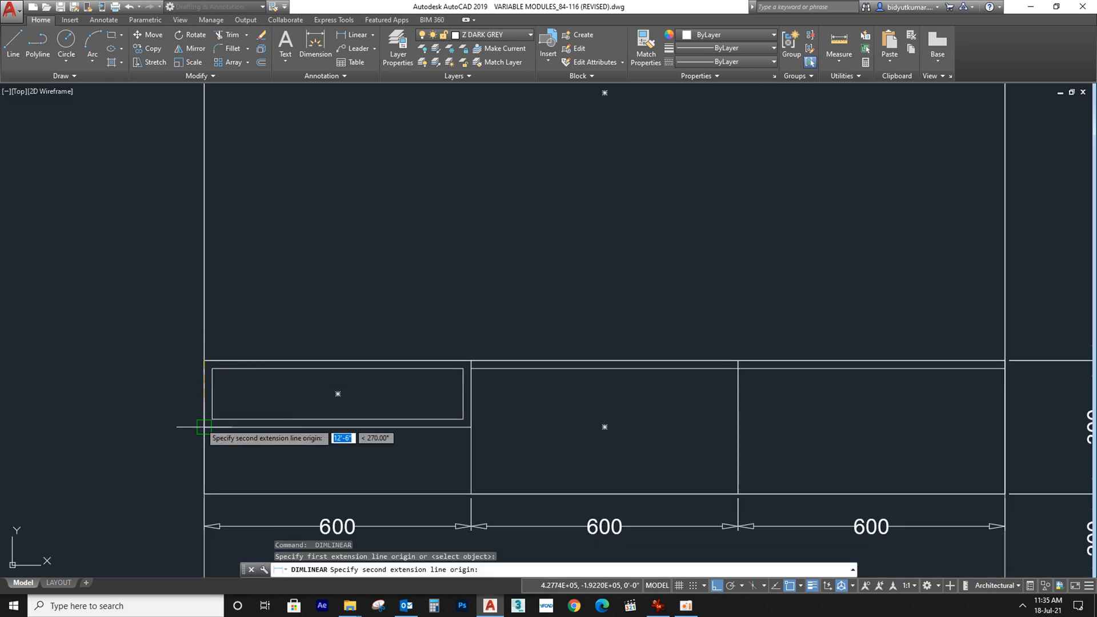
pyautogui.click(204, 425)
pyautogui.click(172, 420)
# Step: Dimension the height of the lower section of the left compartment in line with the dimension above it
pyautogui.press('space')
pyautogui.click(204, 426)
pyautogui.click(204, 493)
pyautogui.click(172, 474)
# Step: Match the properties of the middle compartment's width dimension onto the two new height dimensions at the left
pyautogui.scroll(-2, 217, 435)
pyautogui.write('ma')
pyautogui.press('space')
pyautogui.click(366, 471)
pyautogui.scroll(2, 188, 390)
pyautogui.click(224, 346)
pyautogui.scroll(-2, 217, 362)
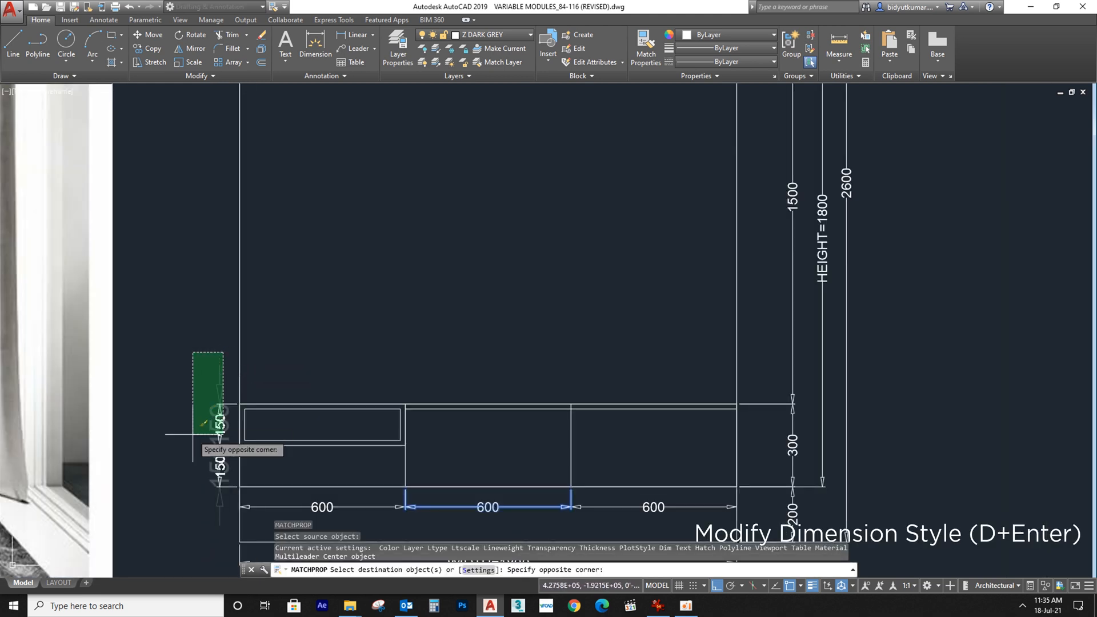
pyautogui.click(185, 481)
pyautogui.press('Escape')
# Step: Override the current dimension style with text height, baseline spacing and arrow size all set to 2'-11"
pyautogui.moveTo(359, 417); pyautogui.dragTo(240, 448, button='middle')
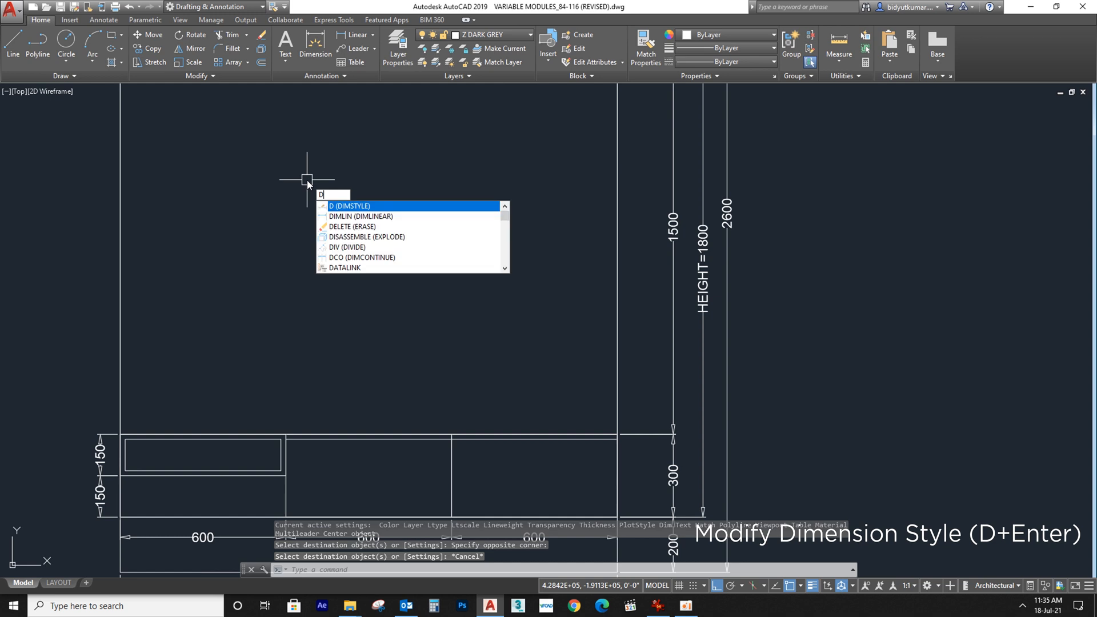
pyautogui.press('Return')
pyautogui.click(659, 282)
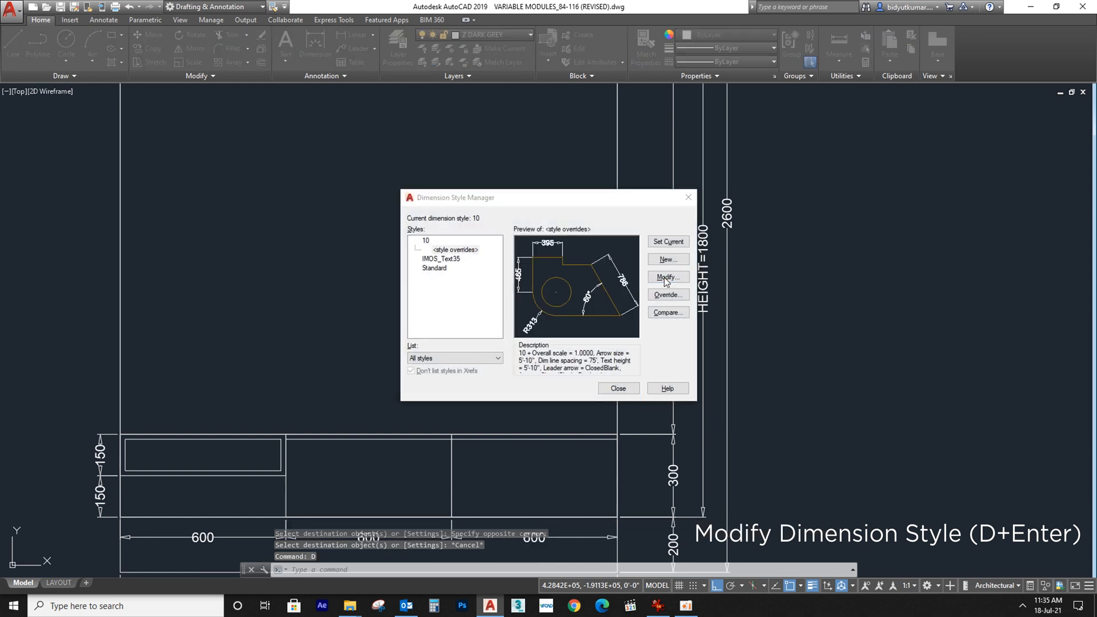
pyautogui.click(484, 176)
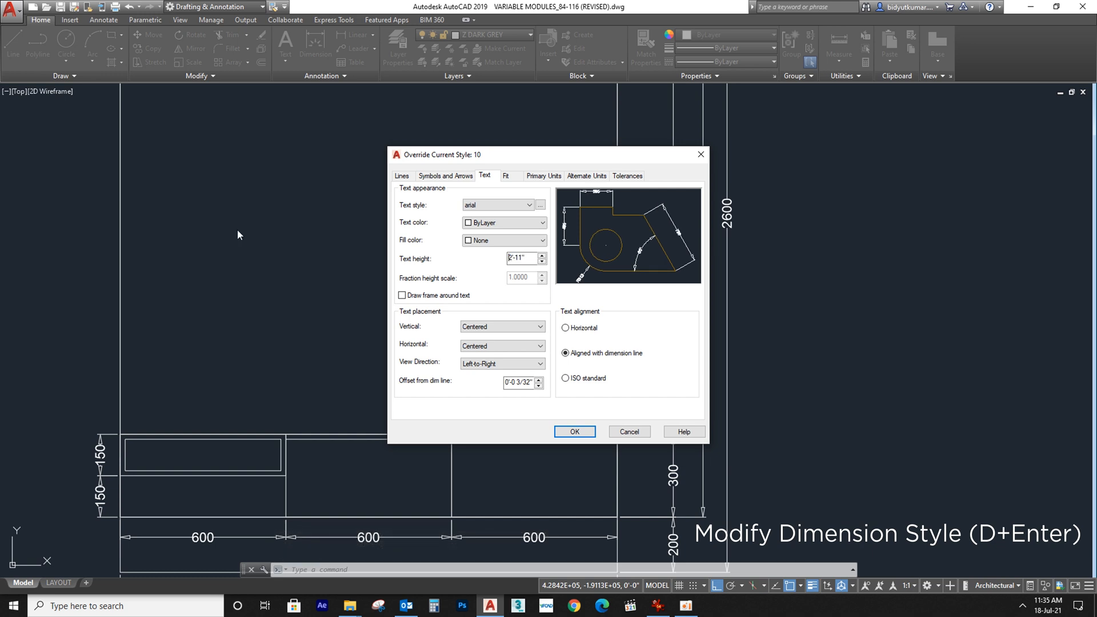
pyautogui.click(403, 176)
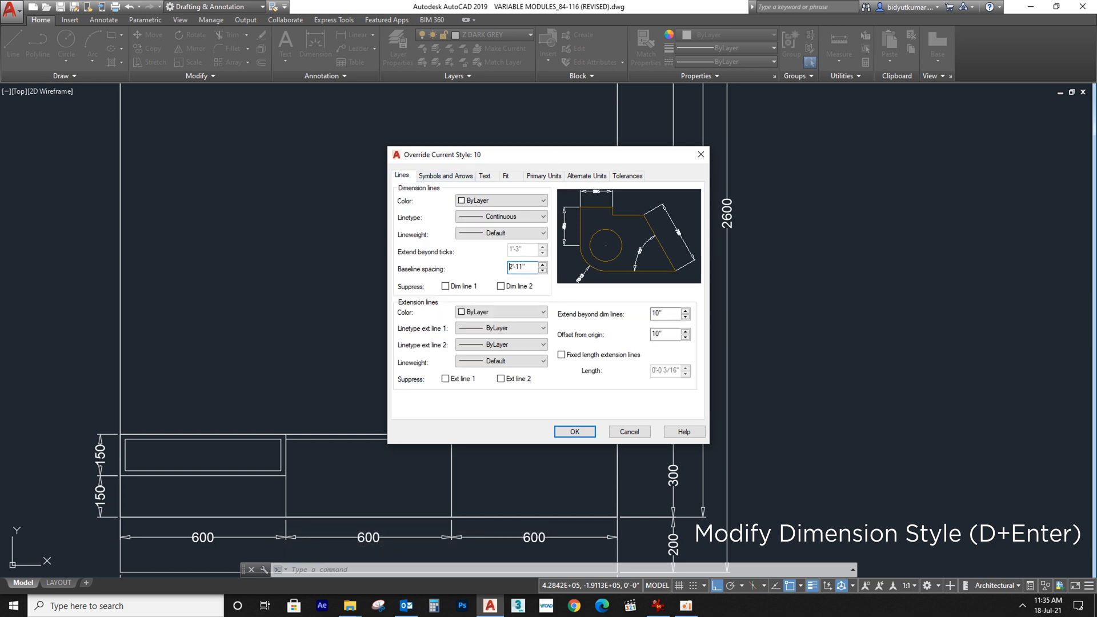
pyautogui.click(436, 176)
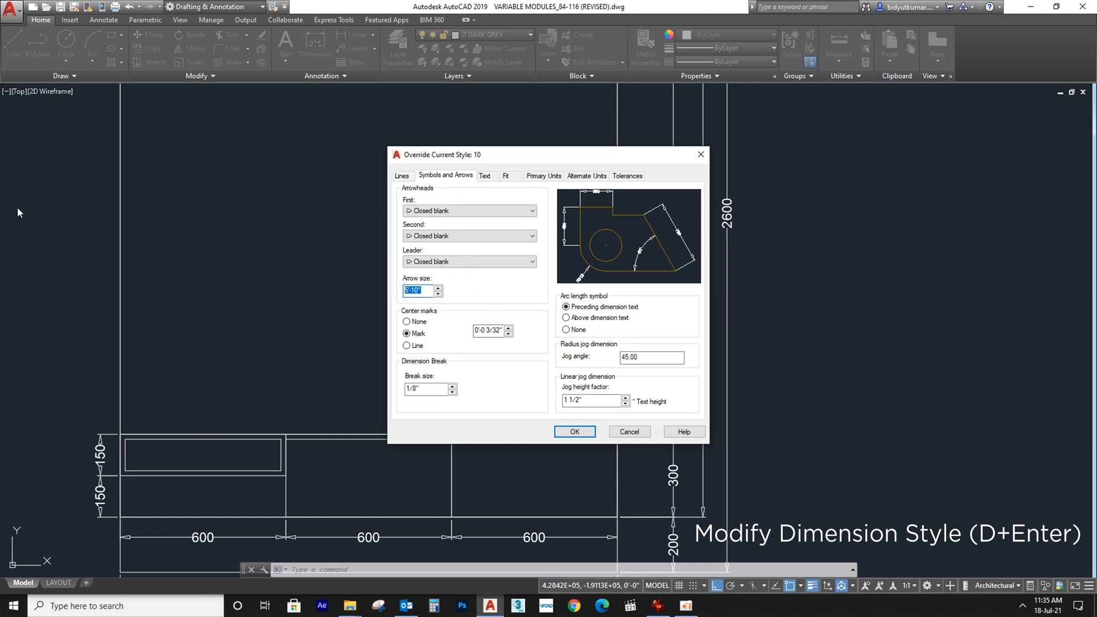
pyautogui.click(560, 428)
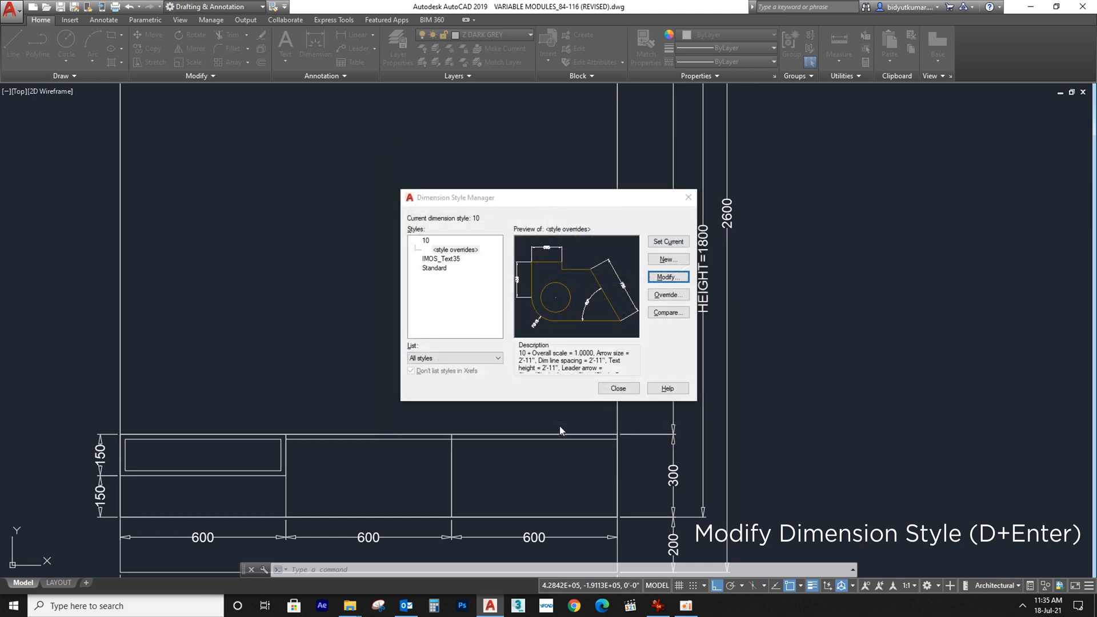
pyautogui.click(621, 388)
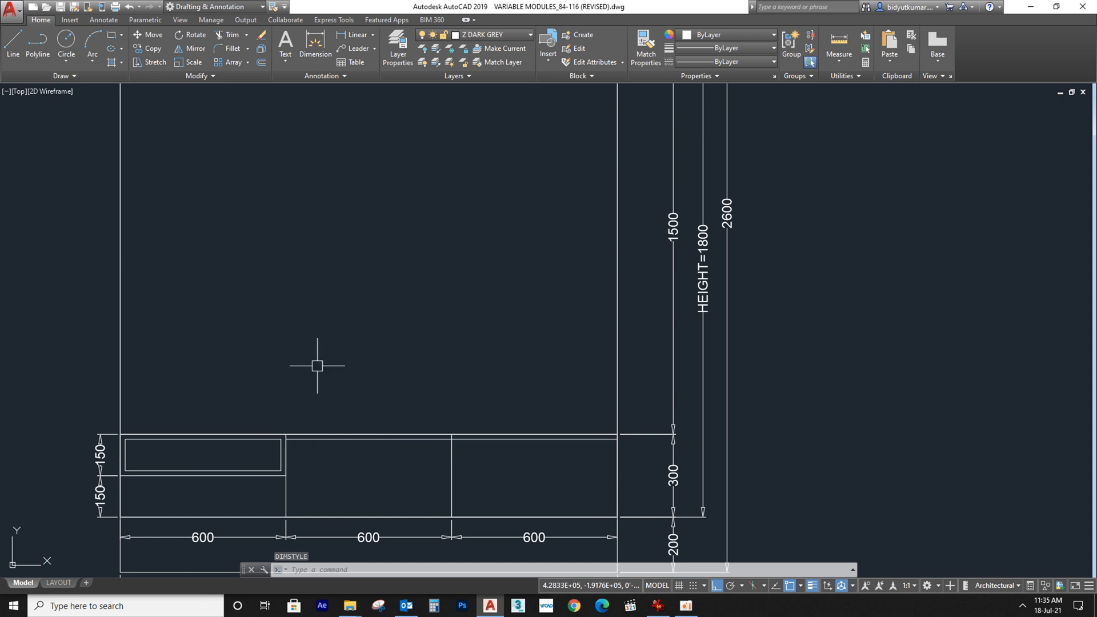
# Step: Draw a vertical line from the top of the first compartment divider up to the back panel's top edge
pyautogui.scroll(-4, 534, 399)
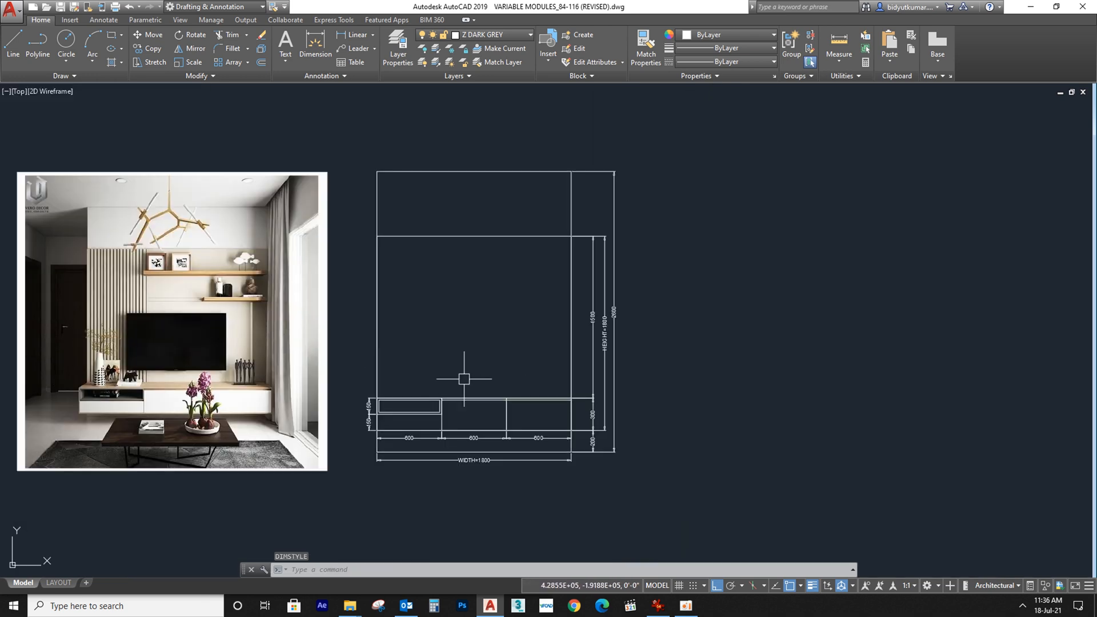
pyautogui.scroll(2, 83, 242)
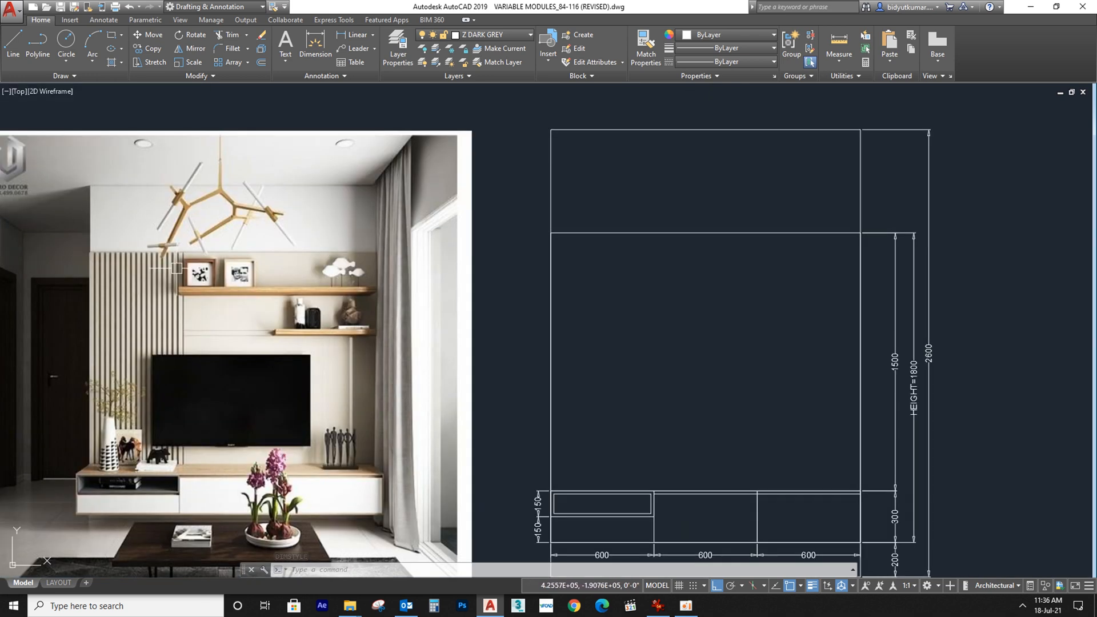
pyautogui.moveTo(609, 331)
pyautogui.mouseDown(button='middle')
pyautogui.moveTo(348, 320)
pyautogui.moveTo(264, 302)
pyautogui.mouseUp(button='middle')
pyautogui.moveTo(355, 284); pyautogui.dragTo(707, 284, button='middle')
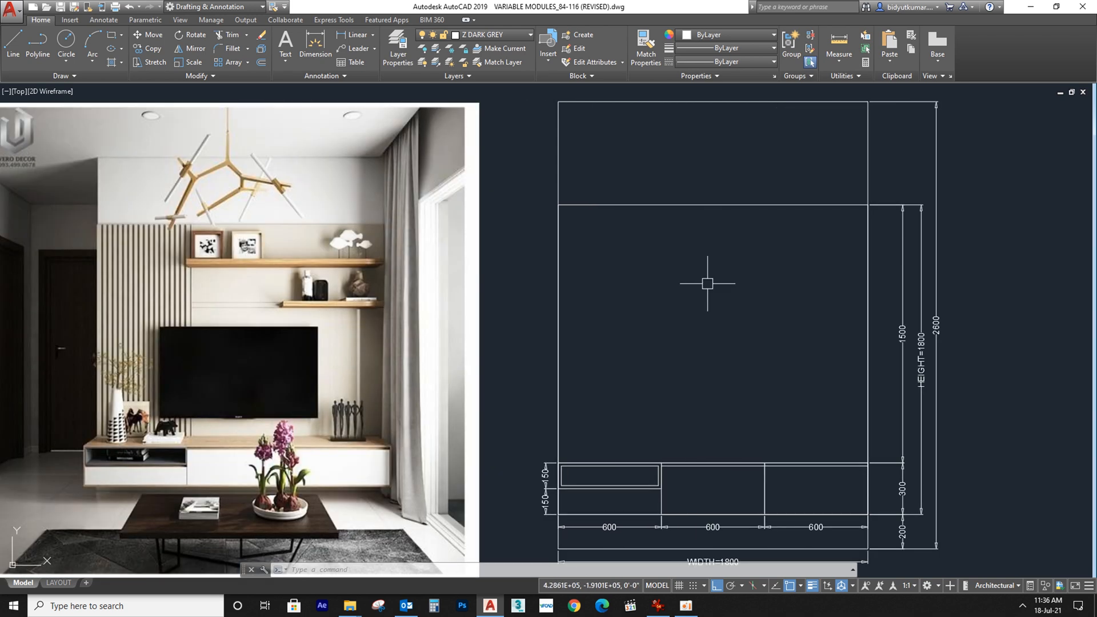
pyautogui.moveTo(739, 335)
pyautogui.mouseDown(button='middle')
pyautogui.moveTo(735, 350)
pyautogui.moveTo(505, 353)
pyautogui.mouseUp(button='middle')
pyautogui.write('l')
pyautogui.press('Return')
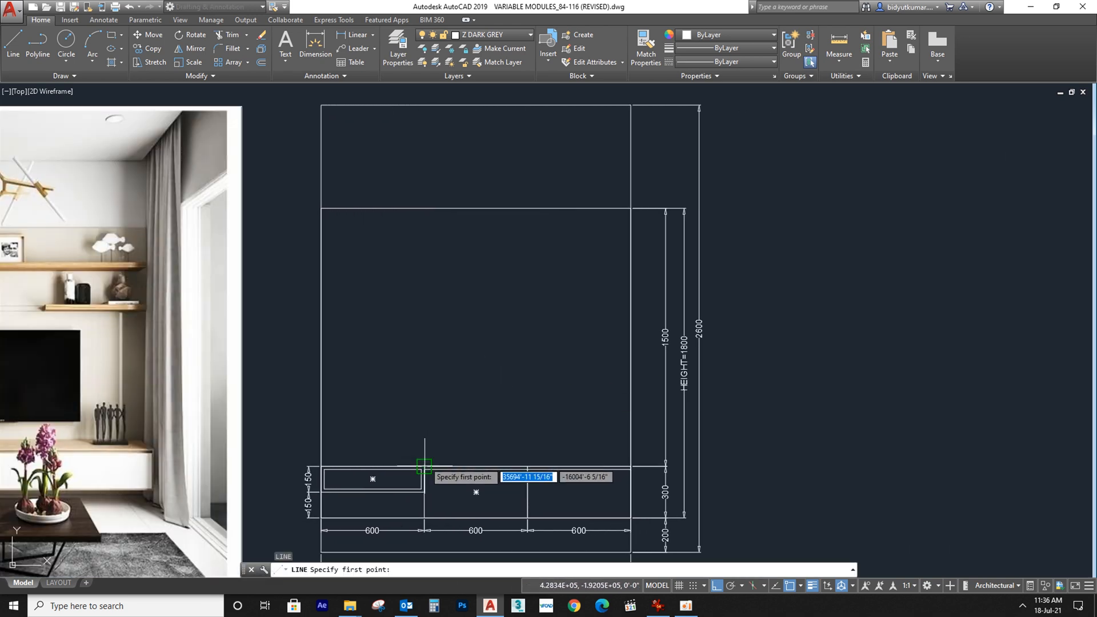
pyautogui.click(423, 467)
pyautogui.click(427, 209)
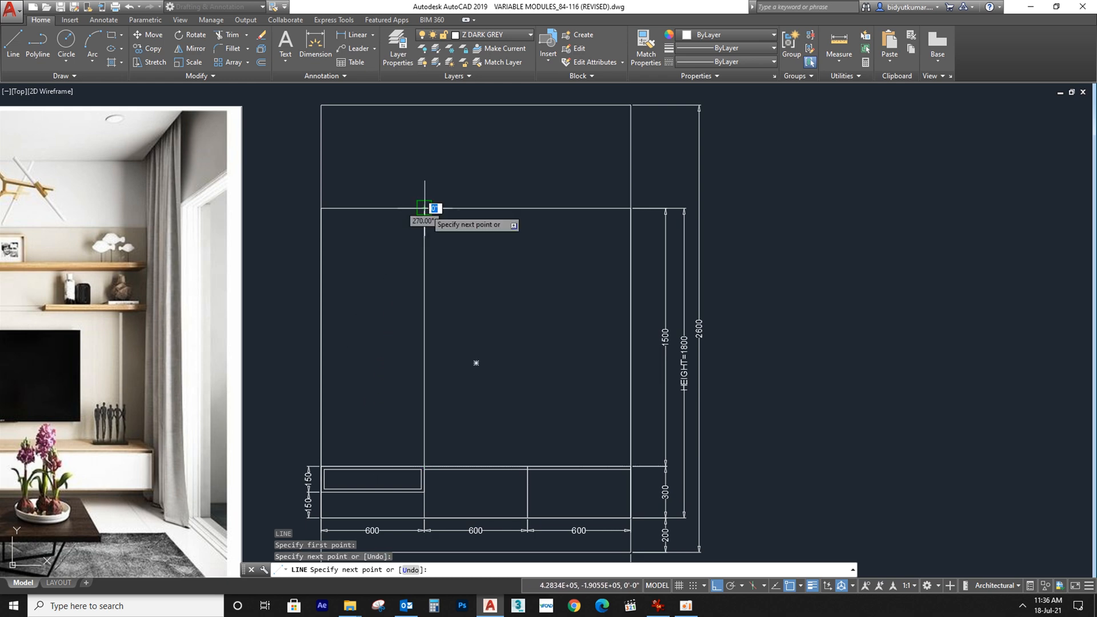
pyautogui.press('Escape')
# Step: Dimension the width of the back panel's left strip, placing the dimension above the panel's top edge
pyautogui.scroll(-4, 195, 259)
pyautogui.scroll(4, 257, 246)
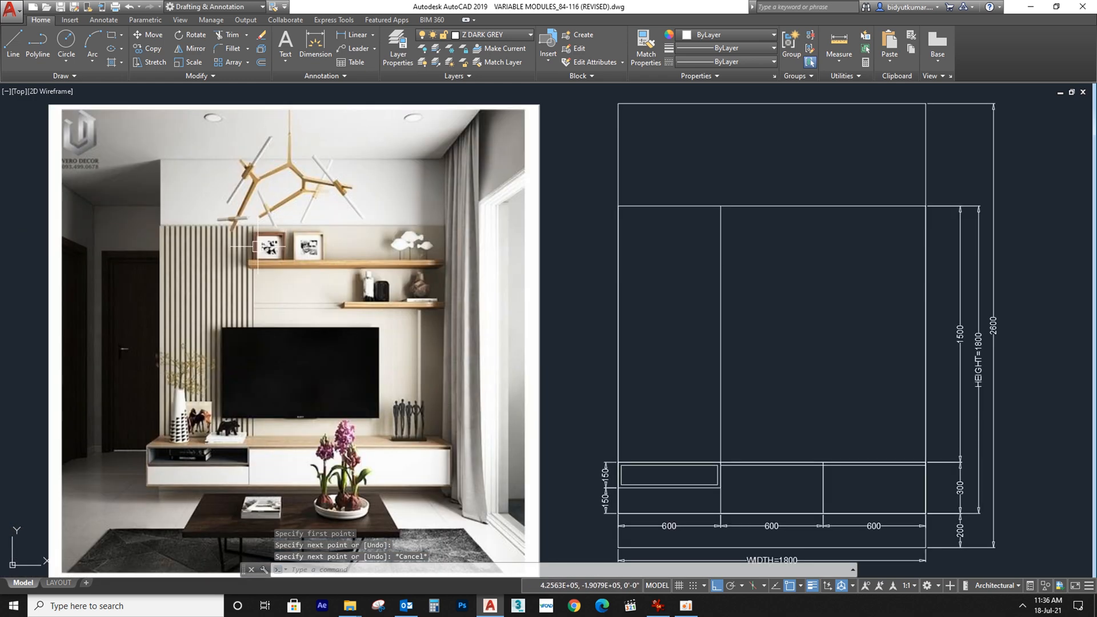
pyautogui.scroll(-2, 257, 247)
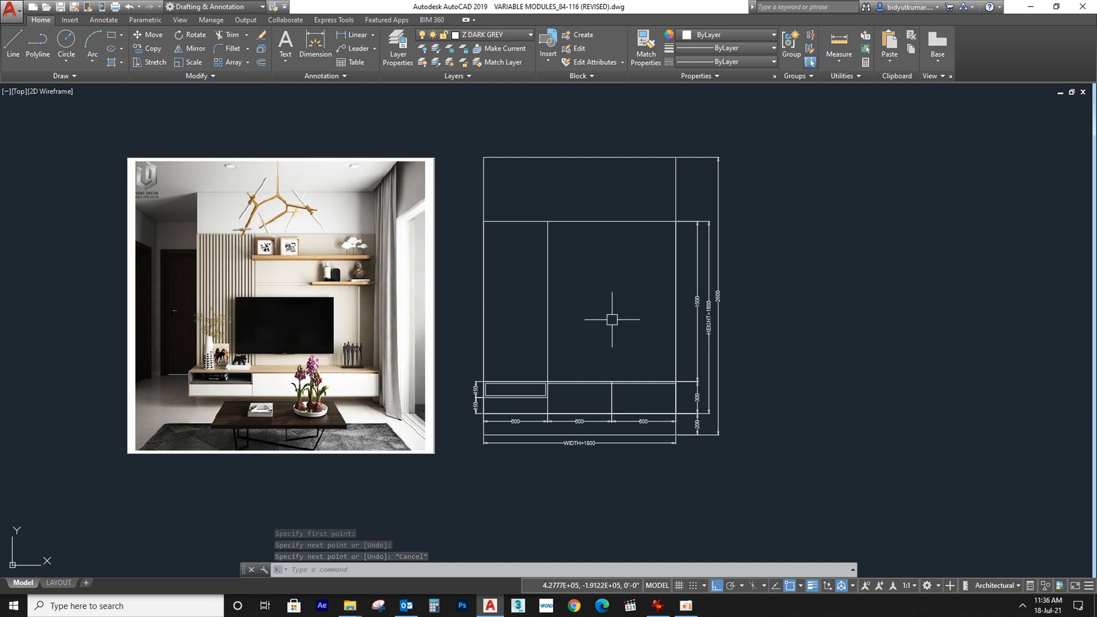
pyautogui.moveTo(651, 335); pyautogui.dragTo(562, 352, button='middle')
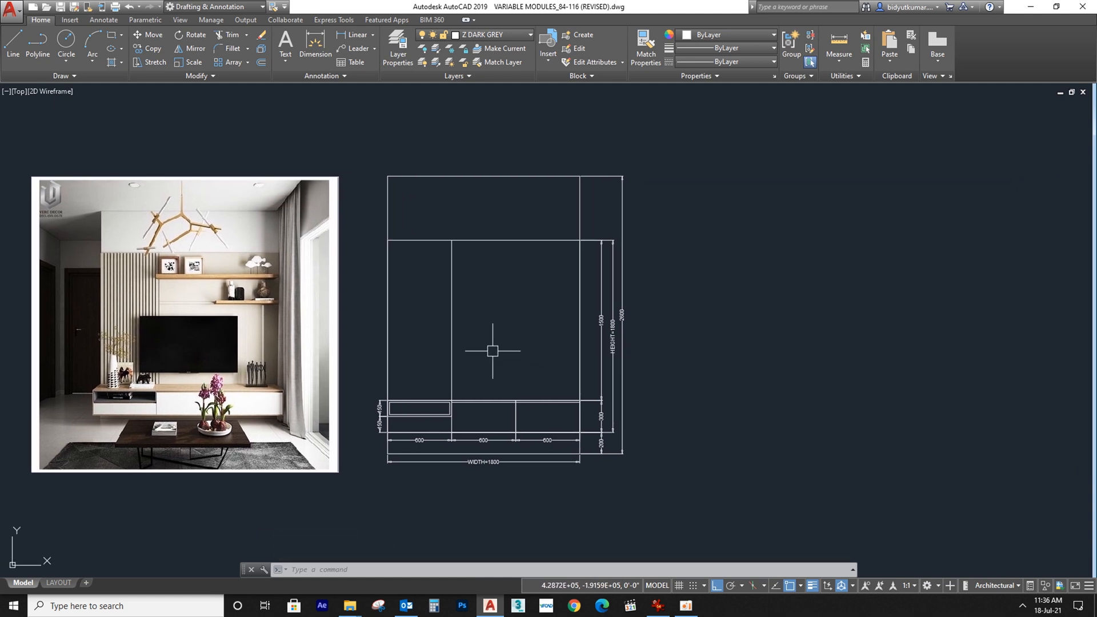
pyautogui.scroll(2, 494, 351)
pyautogui.scroll(4, 380, 171)
pyautogui.write('dli')
pyautogui.press('Return')
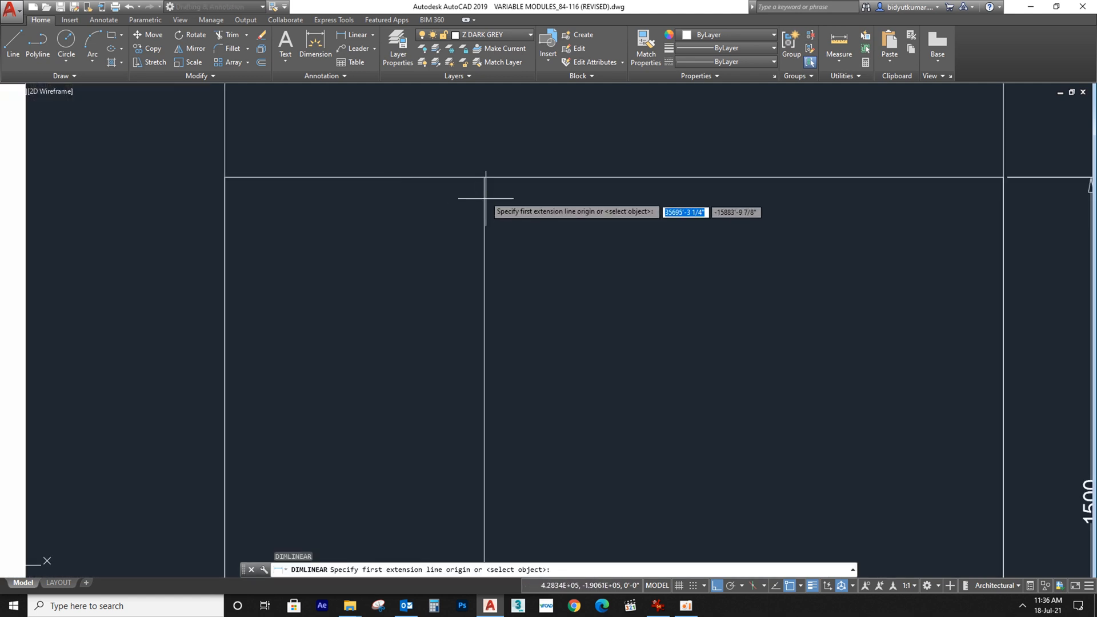
pyautogui.click(485, 177)
pyautogui.click(225, 177)
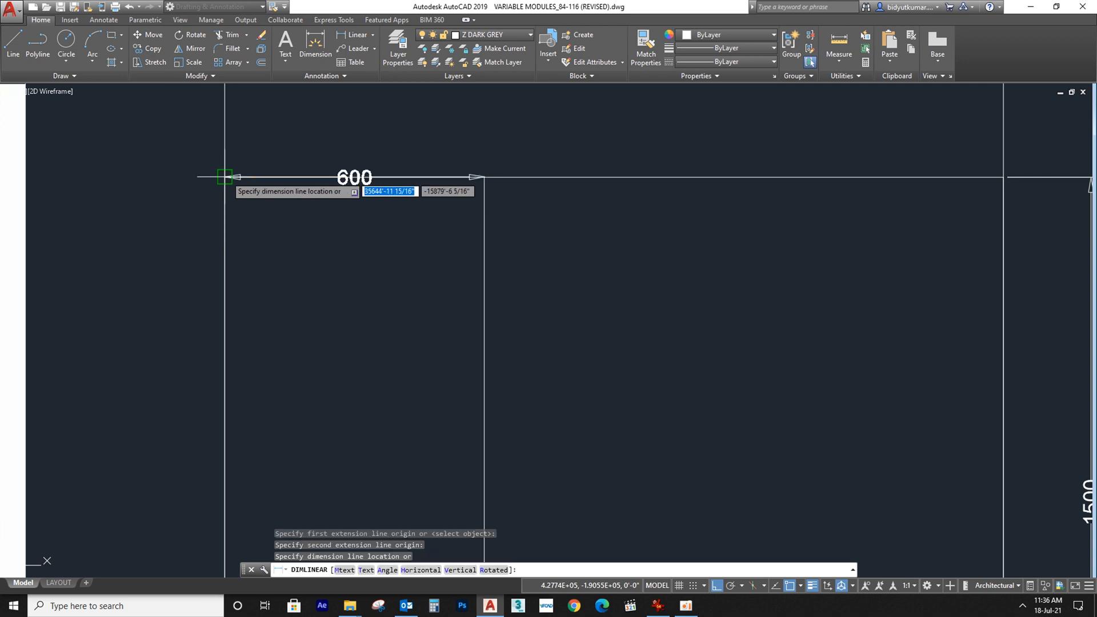
pyautogui.click(296, 151)
# Step: Offset the back panel's vertical divider line by 35 to the left, into the left strip
pyautogui.scroll(-2, 557, 189)
pyautogui.moveTo(180, 258); pyautogui.dragTo(304, 267, button='middle')
pyautogui.moveTo(759, 328); pyautogui.dragTo(664, 329, button='middle')
pyautogui.moveTo(509, 338); pyautogui.dragTo(346, 341, button='middle')
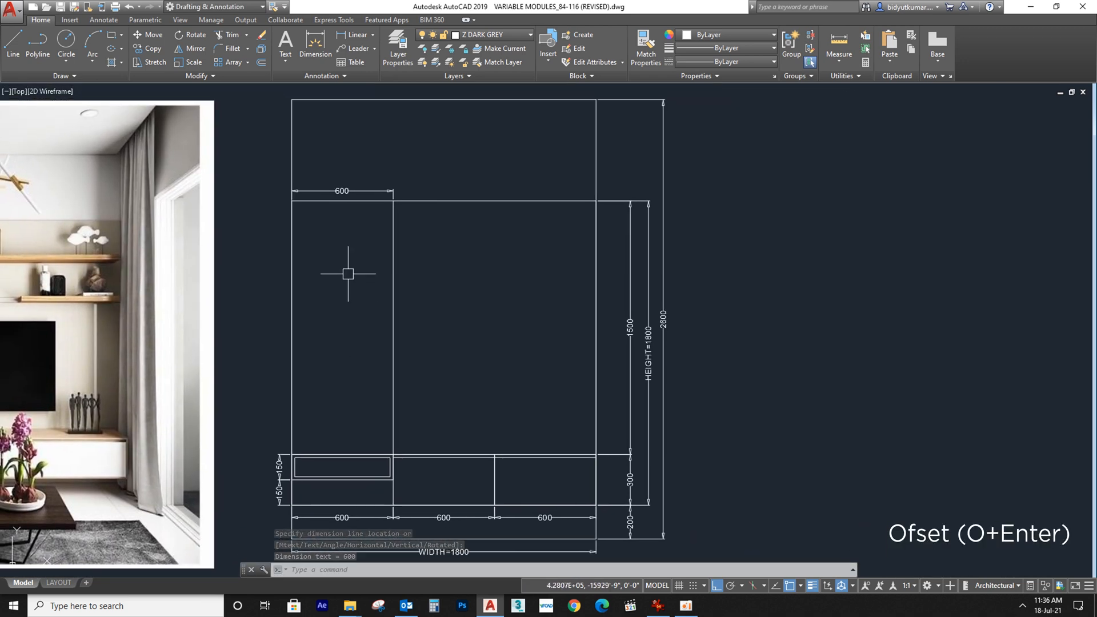
pyautogui.scroll(1, 351, 248)
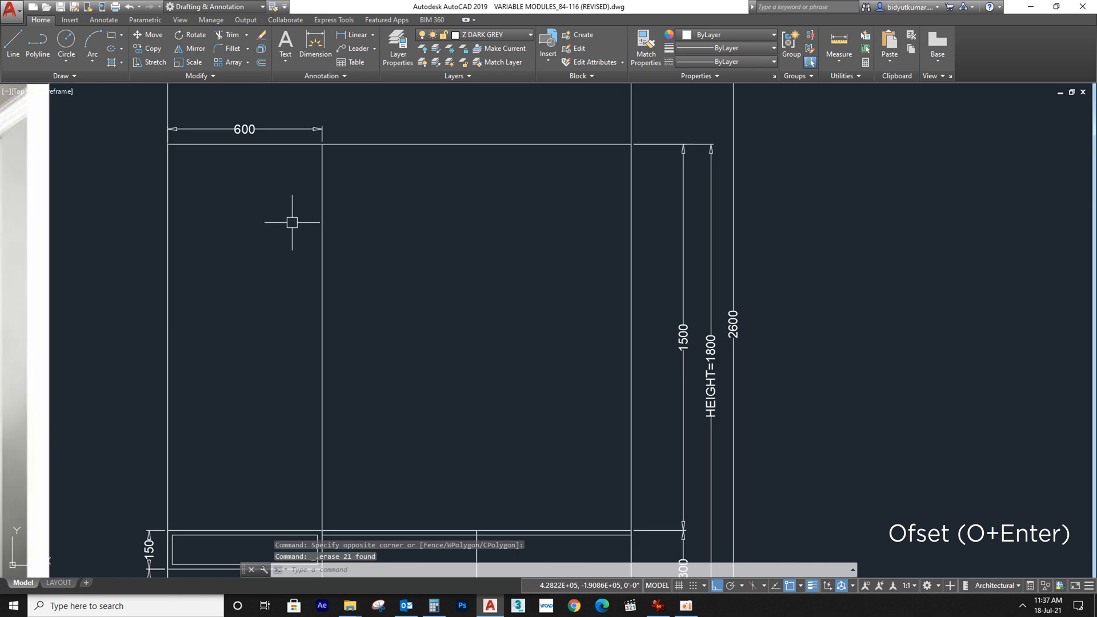
pyautogui.press('Escape')
pyautogui.press('Escape')
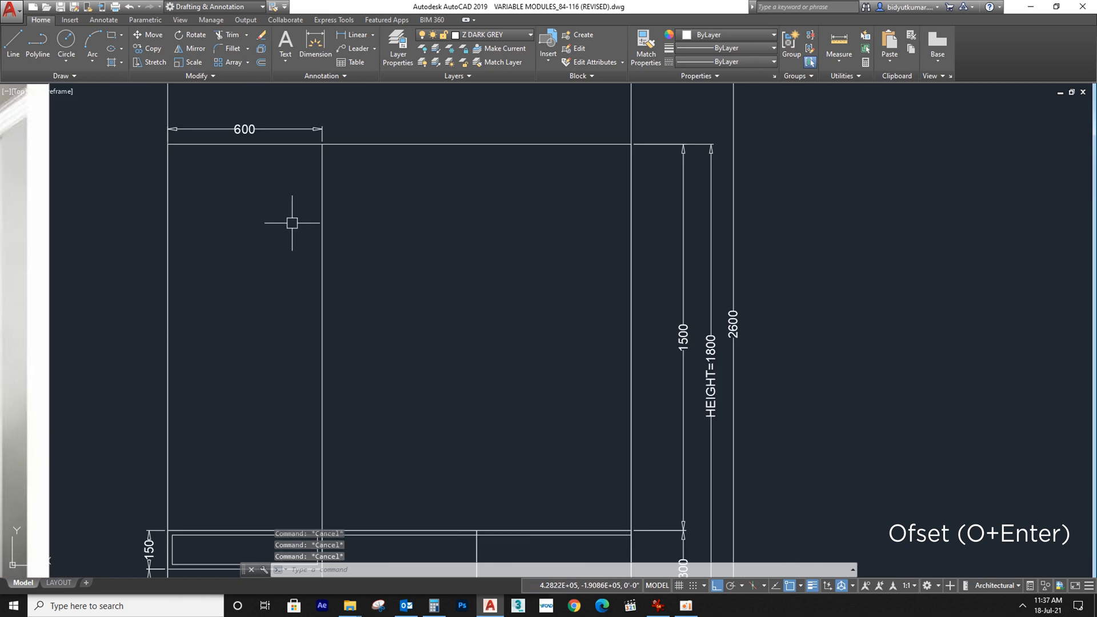
pyautogui.press('Delete')
pyautogui.write('o')
pyautogui.press('Return')
pyautogui.write('35')
pyautogui.press('Return')
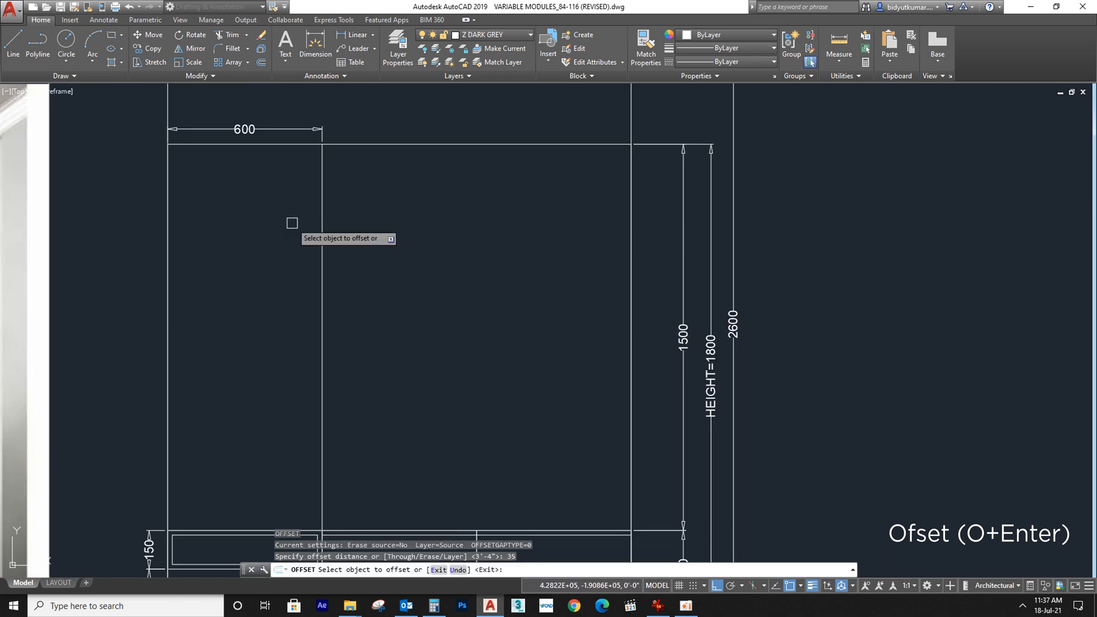
pyautogui.click(321, 220)
pyautogui.click(301, 220)
pyautogui.press('Return')
# Step: Offset the new line a short distance further left to form a pair of slat lines
pyautogui.press('Return')
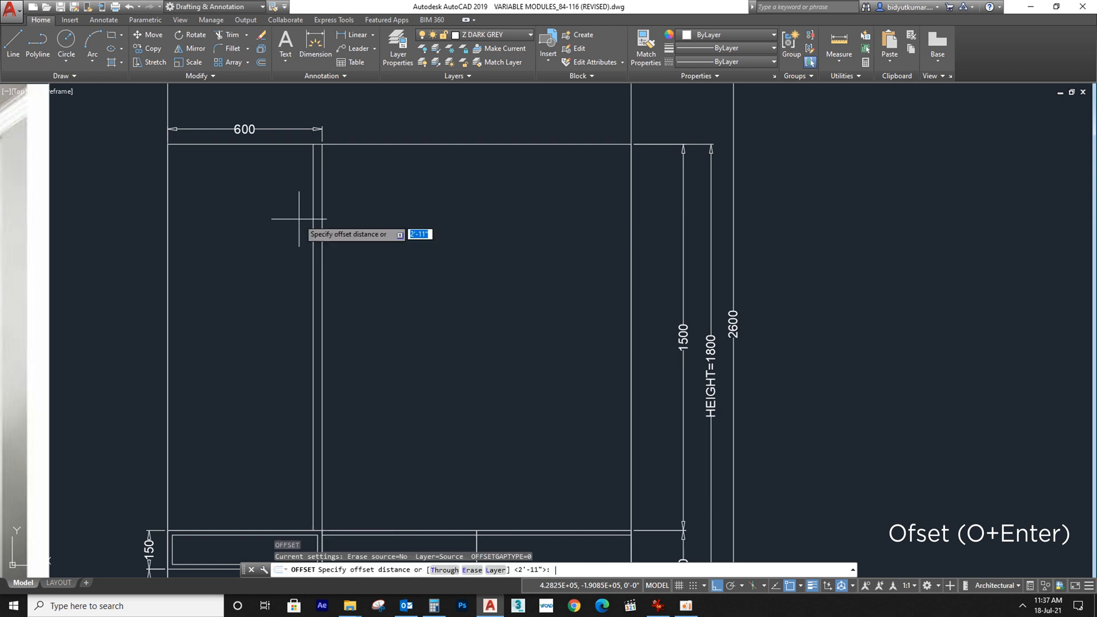
pyautogui.press('Return')
pyautogui.click(312, 218)
pyautogui.click(280, 228)
pyautogui.press('Escape')
# Step: Copy the pair of slat lines leftward, using the divider's top end as base and the pair's outer line as destination
pyautogui.scroll(5, 310, 154)
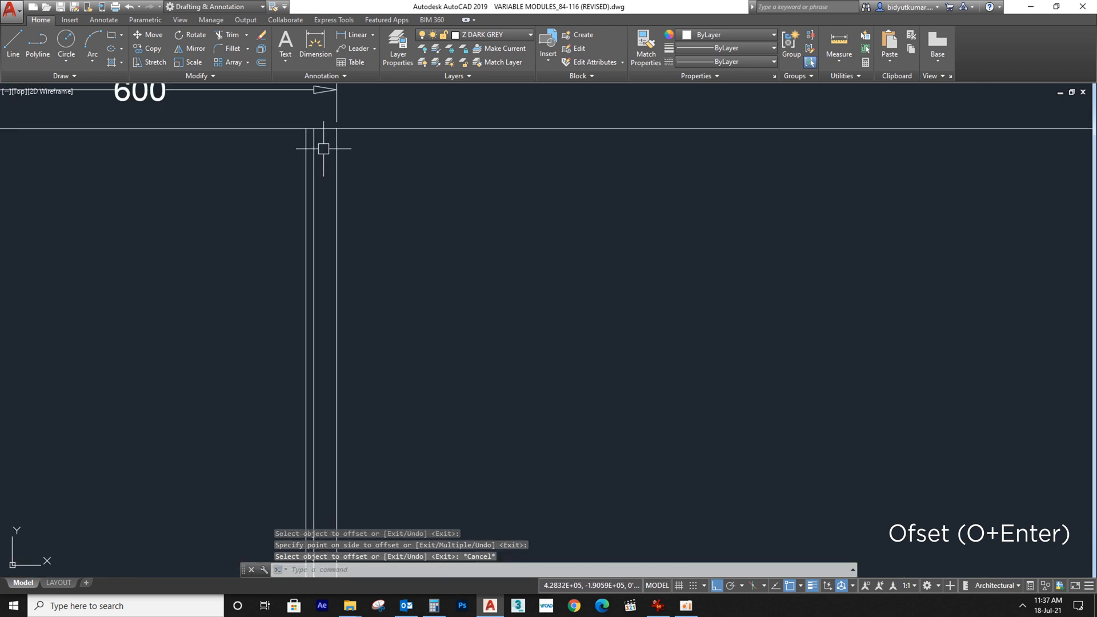
pyautogui.click(323, 149)
pyautogui.click(280, 179)
pyautogui.write('co')
pyautogui.press('Return')
pyautogui.click(337, 128)
pyautogui.click(305, 128)
pyautogui.press('Escape')
# Step: Copy the two slat line pairs leftward from the divider's top end to the top of the outermost slat line
pyautogui.click(323, 142)
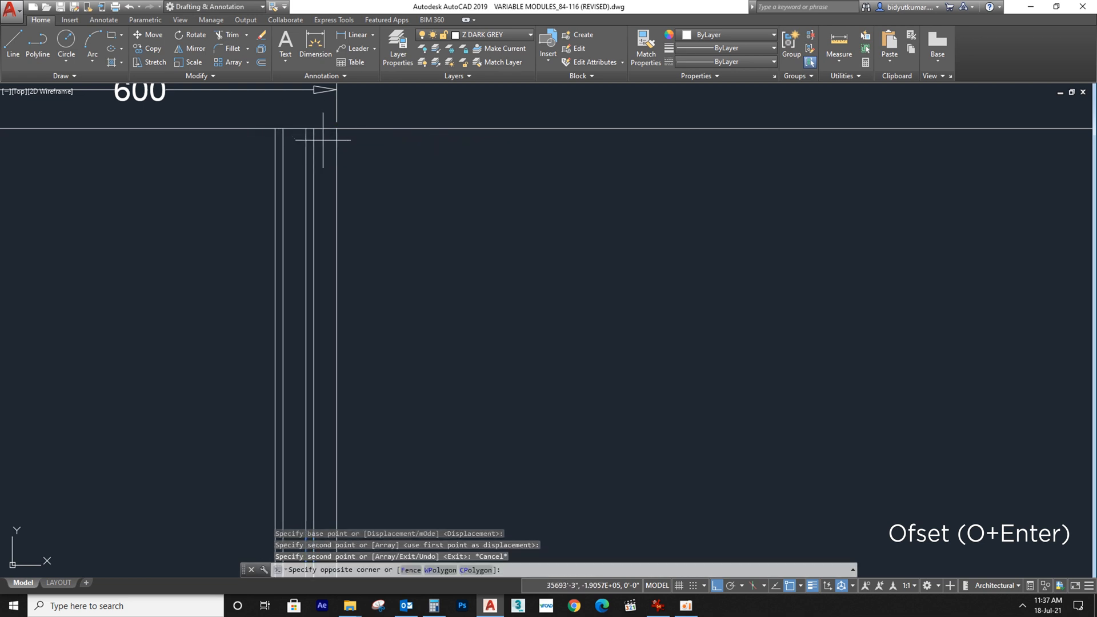
pyautogui.click(271, 153)
pyautogui.press('Return')
pyautogui.click(336, 128)
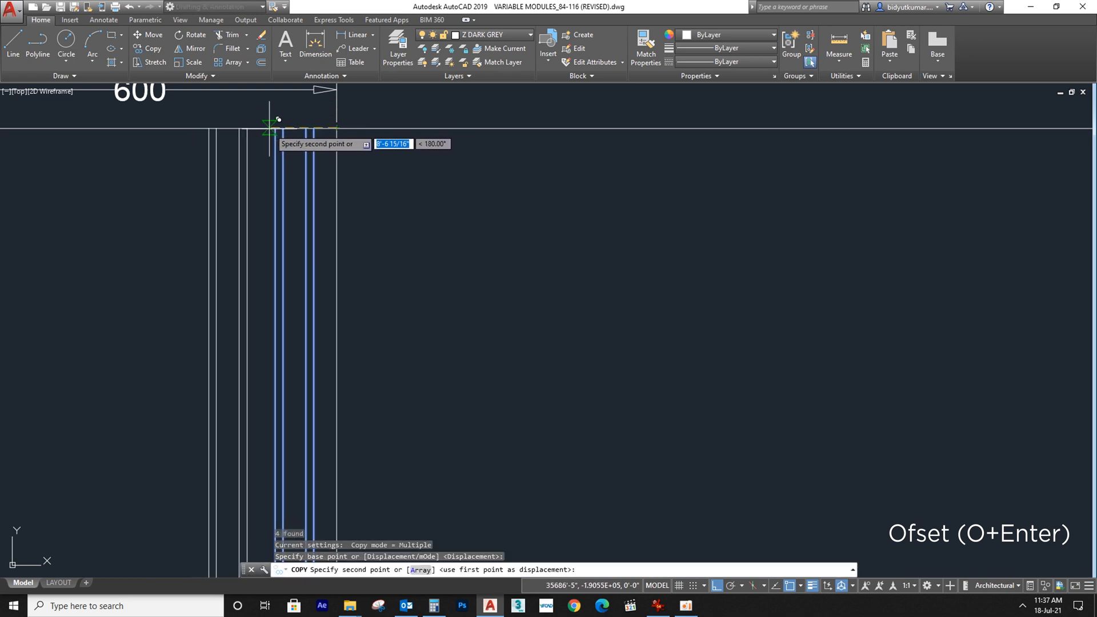
pyautogui.click(276, 126)
pyautogui.press('Escape')
# Step: Copy the four slat line pairs leftward, keeping the same spacing across the left strip
pyautogui.click(326, 148)
pyautogui.click(200, 177)
pyautogui.press('Return')
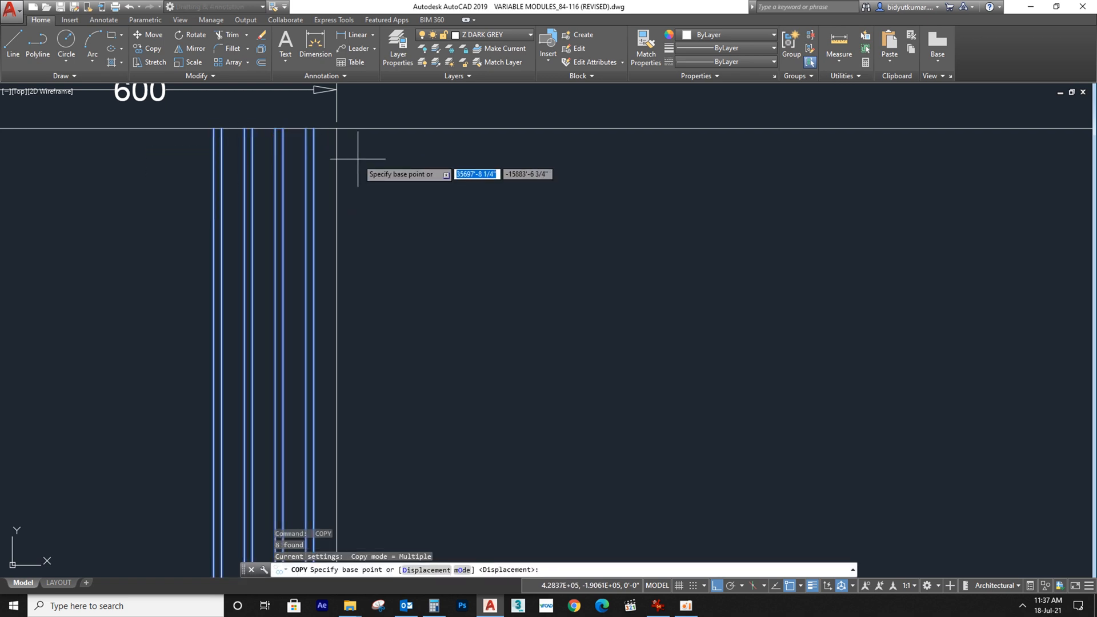
pyautogui.click(336, 128)
pyautogui.click(213, 128)
pyautogui.press('Escape')
# Step: Place the copy of the four selected slat pairs leftward to extend the slat pattern
pyautogui.click(323, 161)
pyautogui.click(57, 211)
pyautogui.moveTo(157, 211); pyautogui.dragTo(286, 237, button='middle')
# Step: Copy all eight slat pairs leftward, from the divider's top end to the top of the outermost slat line
pyautogui.press('Return')
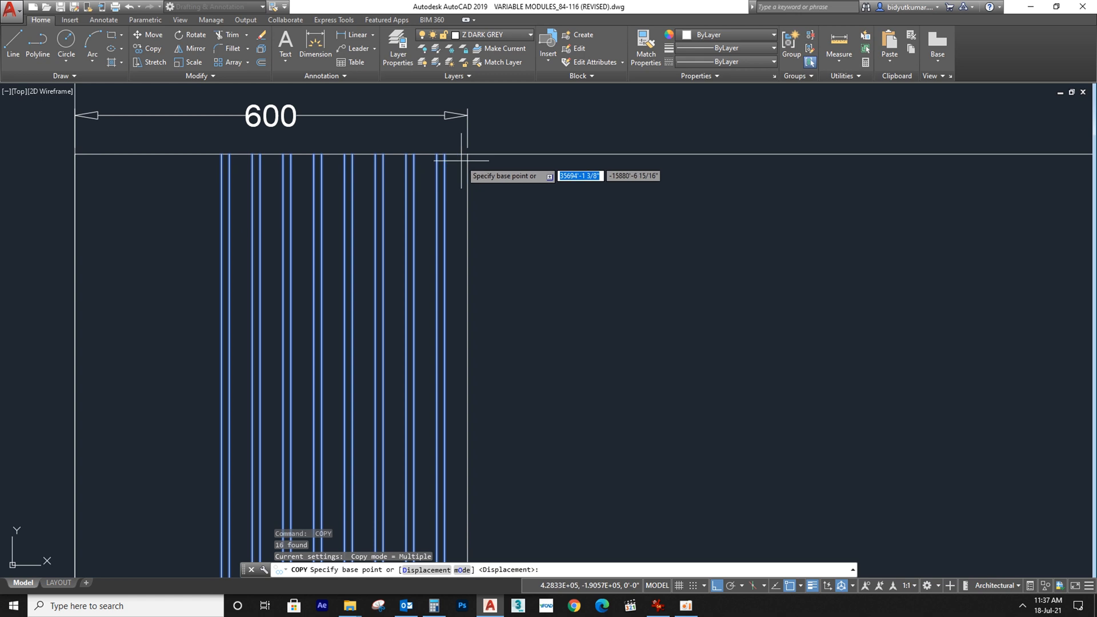
pyautogui.click(467, 153)
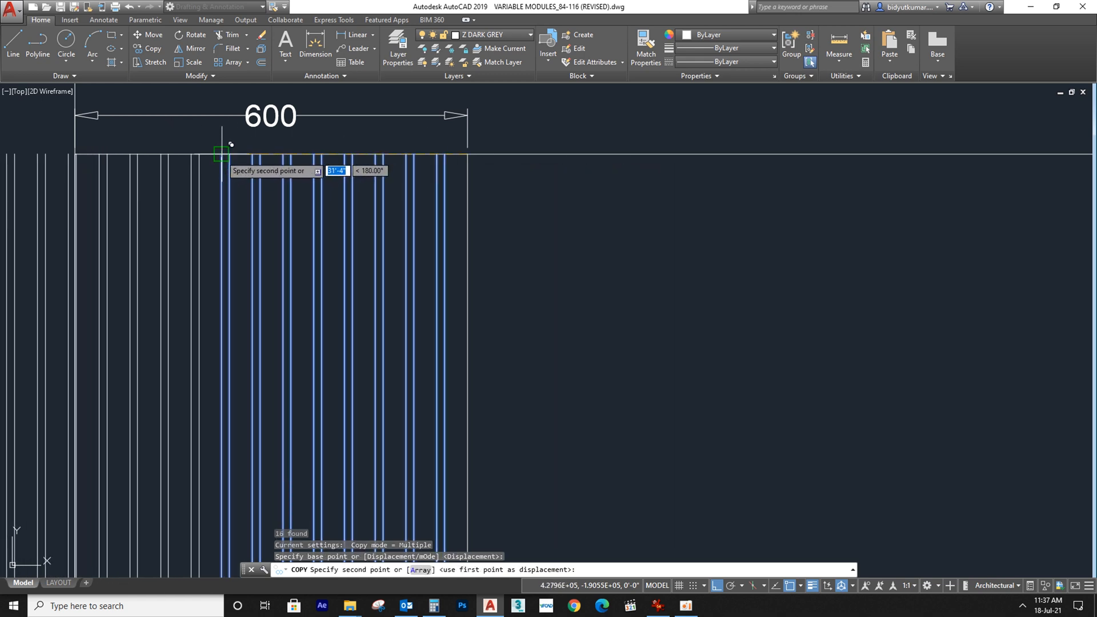
pyautogui.click(222, 154)
pyautogui.press('Escape')
# Step: Try erasing the surplus slat lines outside the unit's left edge, and undo the erasure
pyautogui.moveTo(149, 192); pyautogui.dragTo(289, 183, button='middle')
pyautogui.click(222, 170)
pyautogui.click(117, 226)
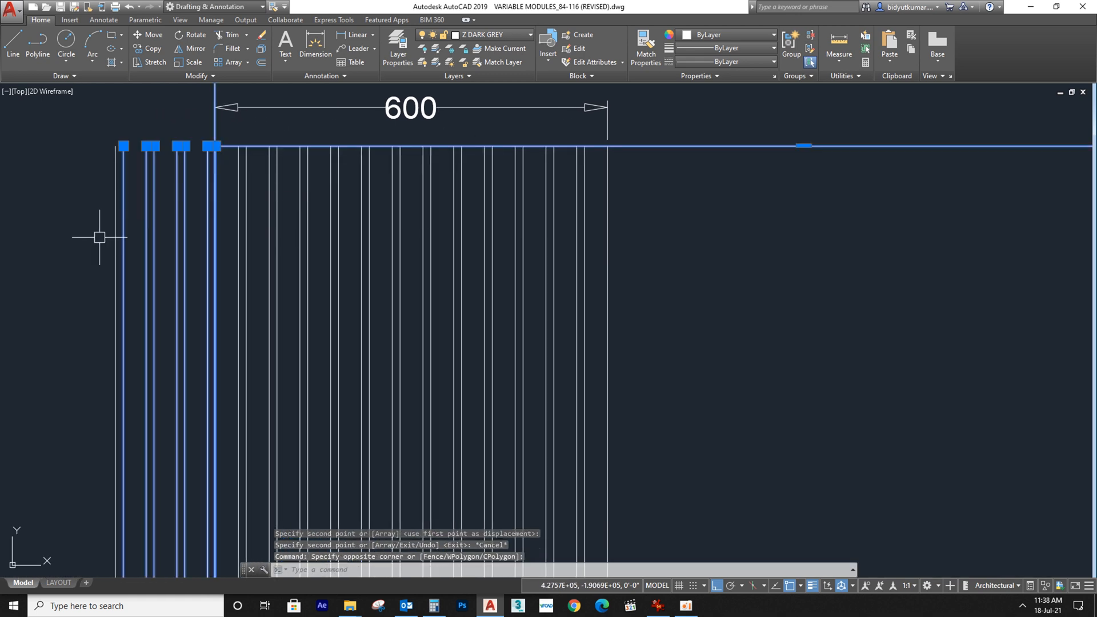
pyautogui.click(123, 129)
pyautogui.click(53, 211)
pyautogui.moveTo(113, 231); pyautogui.dragTo(157, 395, button='middle')
pyautogui.keyDown('shift'); pyautogui.click(274, 228); pyautogui.keyUp('shift')
pyautogui.keyDown('shift'); pyautogui.click(205, 249); pyautogui.keyUp('shift')
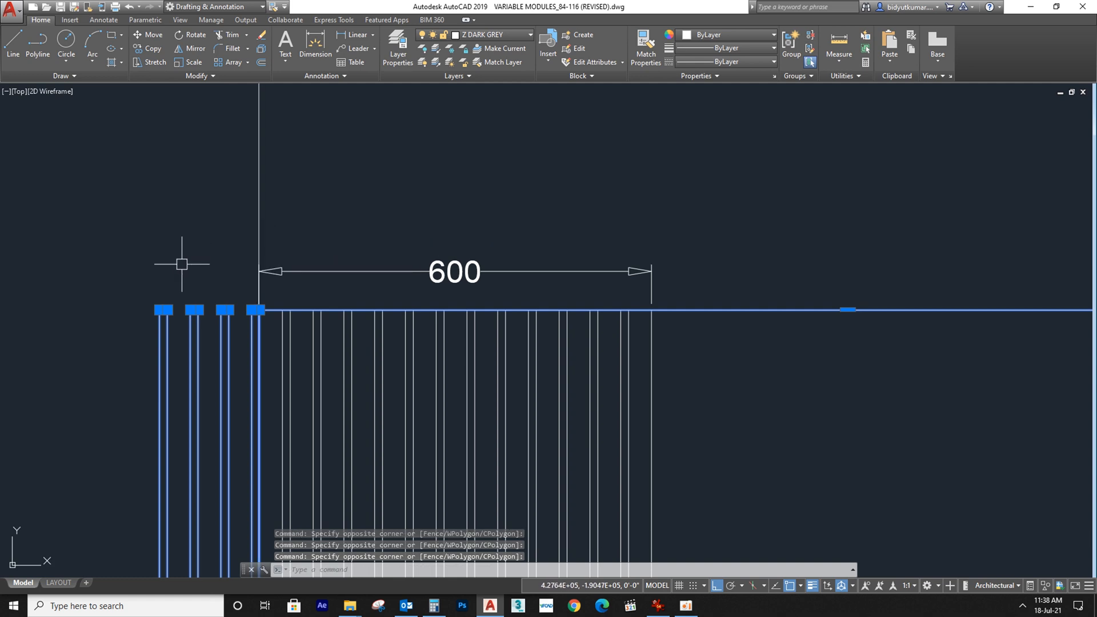
pyautogui.press('Delete')
pyautogui.hotkey('ctrl', 'z')
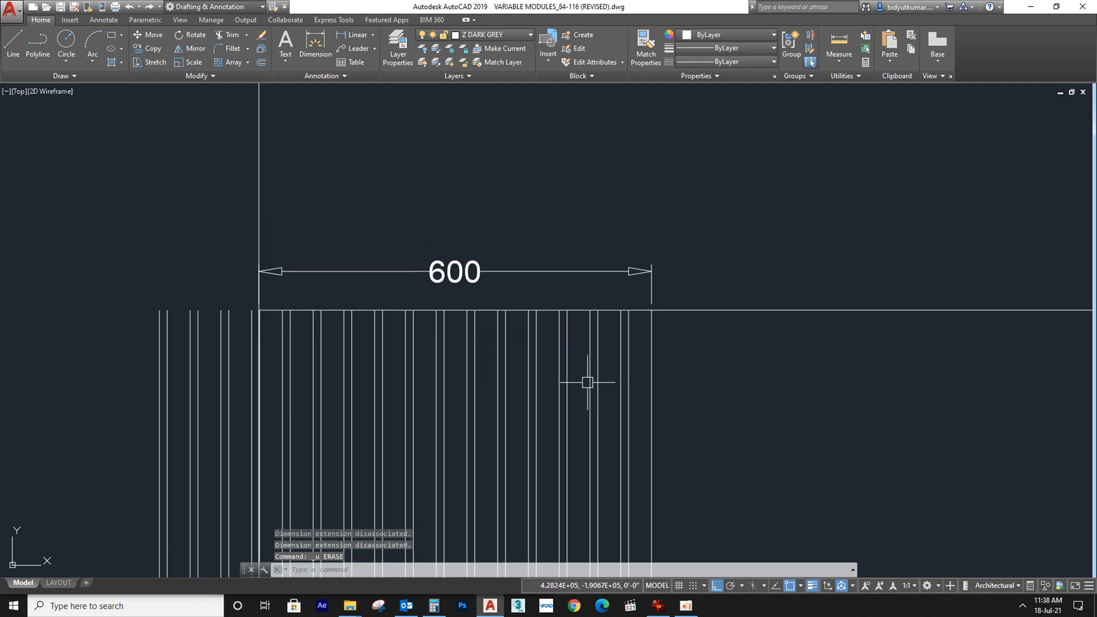
# Step: Erase the surplus slat lines outside the unit's left edge, keeping the panel's top line and the outer left edge
pyautogui.click(267, 330)
pyautogui.click(91, 382)
pyautogui.keyDown('shift'); pyautogui.click(786, 228); pyautogui.keyUp('shift')
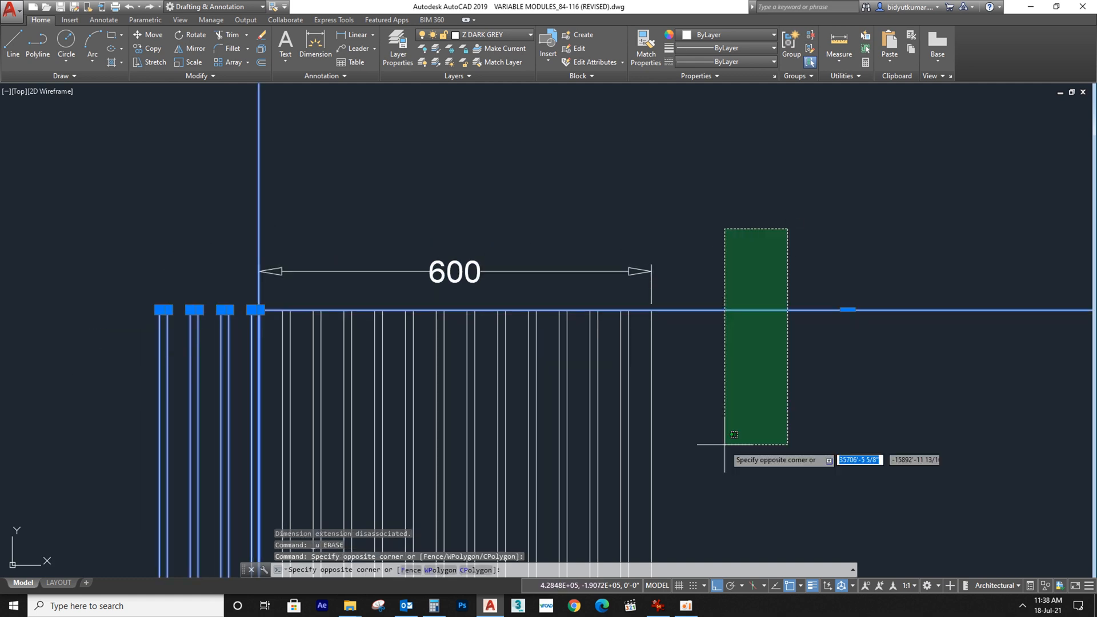
pyautogui.keyDown('shift'); pyautogui.click(749, 395); pyautogui.keyUp('shift')
pyautogui.keyDown('shift'); pyautogui.click(399, 197); pyautogui.keyUp('shift')
pyautogui.keyDown('shift'); pyautogui.click(141, 253); pyautogui.keyUp('shift')
pyautogui.press('Delete')
# Step: Add a linear dimension from the divider to the unit's right edge along the panel top, aligned with the 600 dimension
pyautogui.scroll(-7, 245, 255)
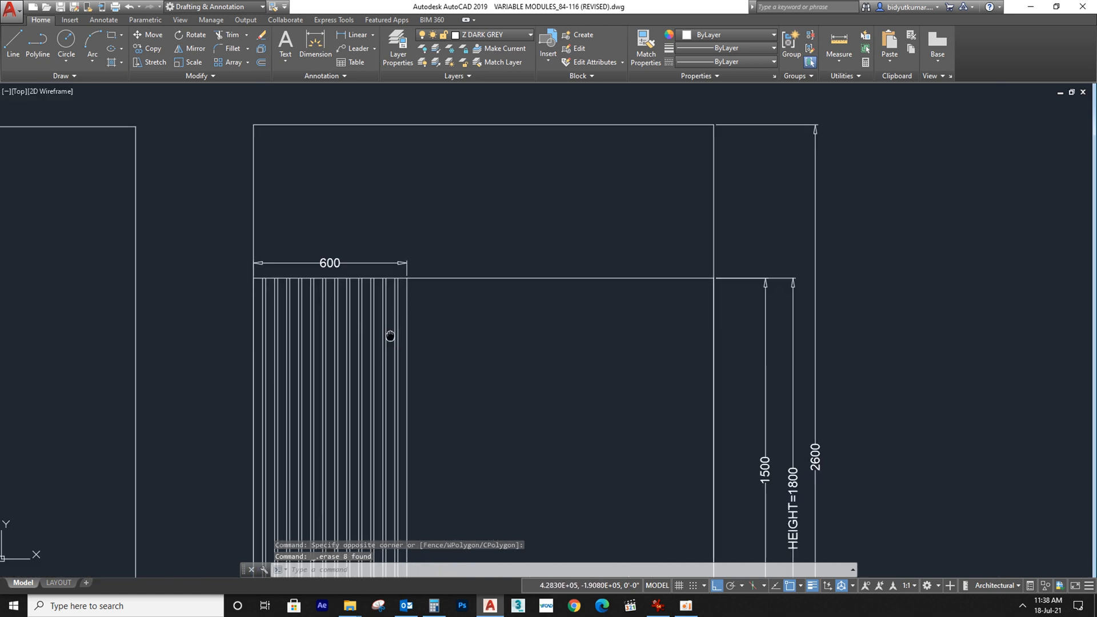
pyautogui.scroll(-4, 417, 426)
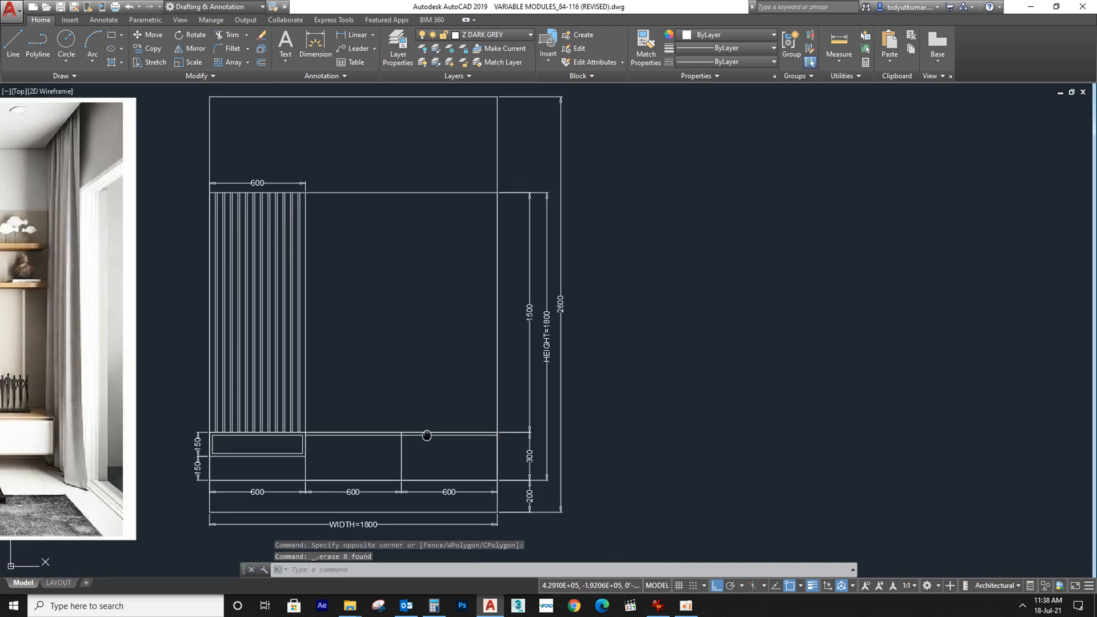
pyautogui.scroll(8, 360, 423)
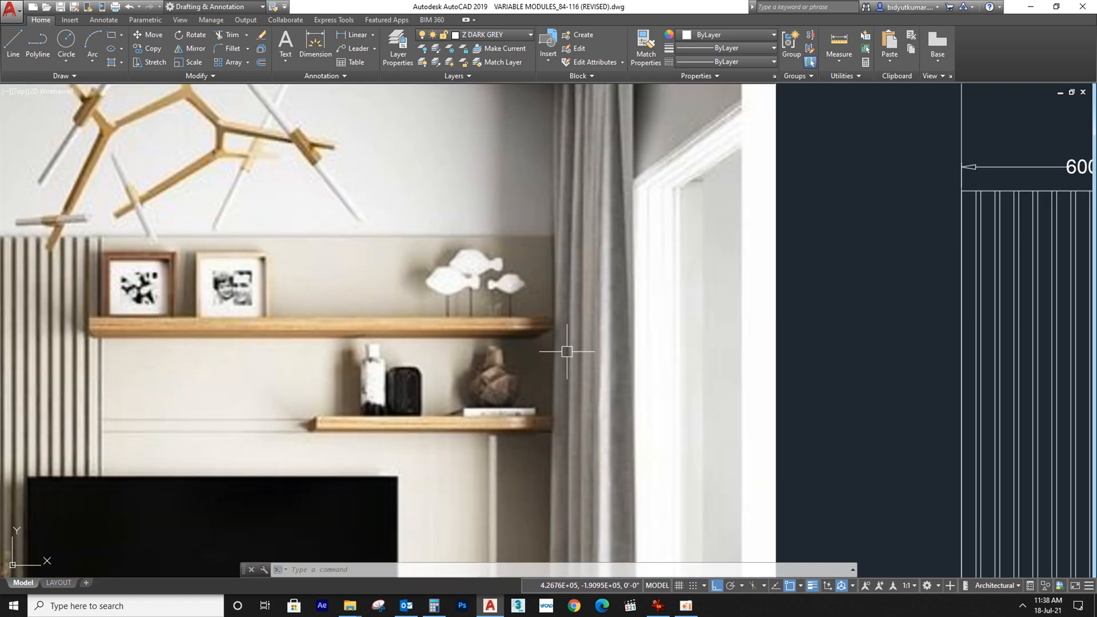
pyautogui.scroll(-5, 567, 351)
pyautogui.moveTo(594, 373); pyautogui.dragTo(171, 390, button='middle')
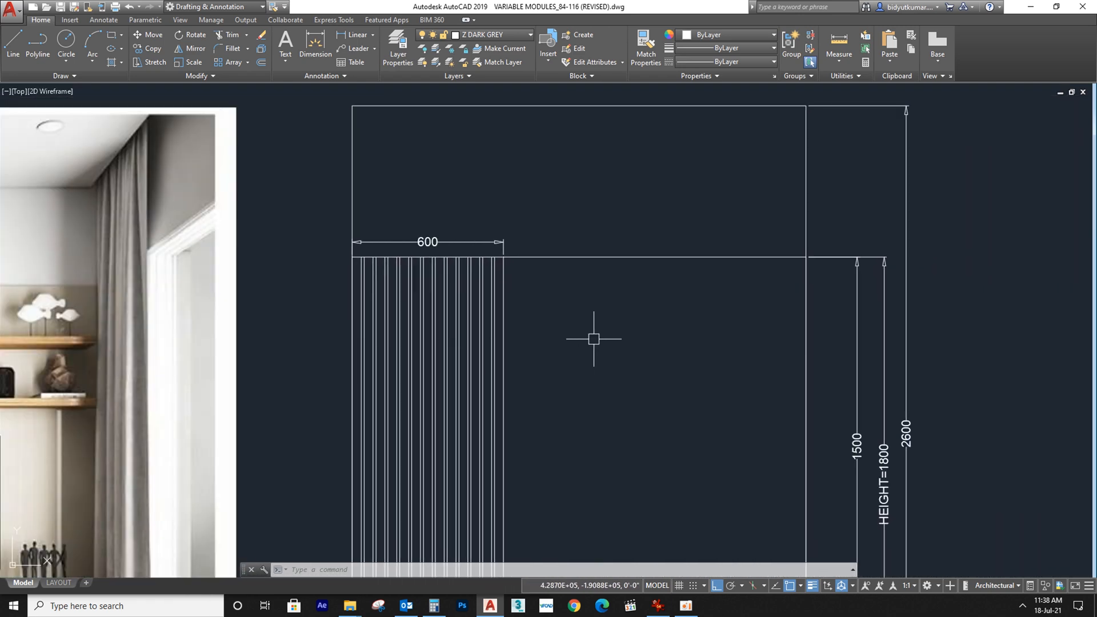
pyautogui.press('Return')
pyautogui.scroll(2, 588, 298)
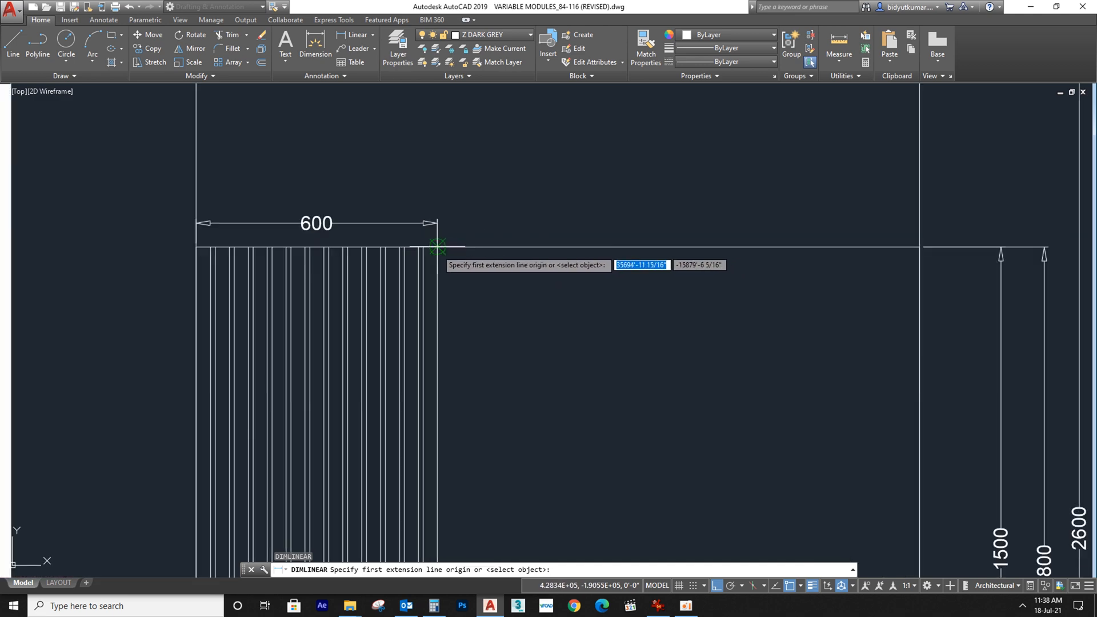
pyautogui.click(437, 247)
pyautogui.click(917, 247)
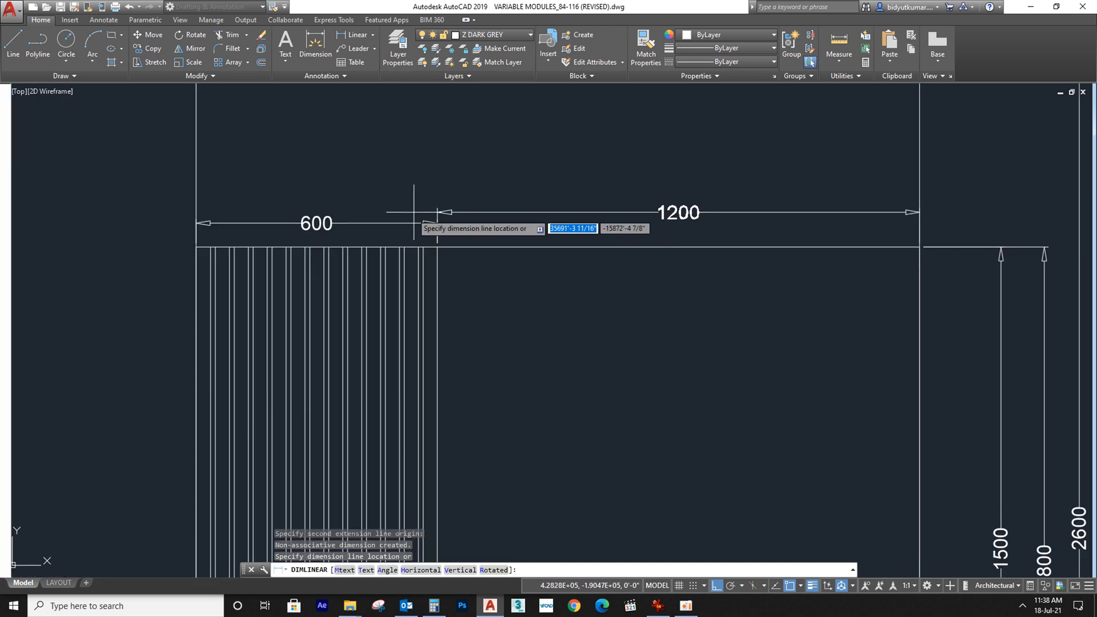
pyautogui.click(396, 223)
pyautogui.scroll(-6, 469, 273)
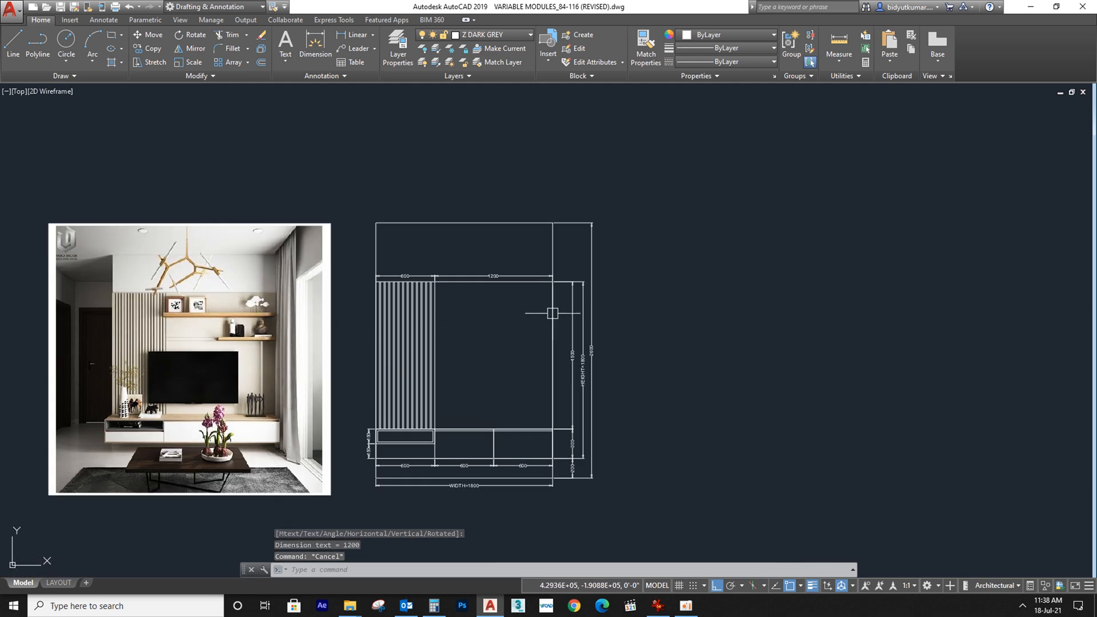
# Step: Draw a 1100 by 40 shelf rectangle on the panel's top line, starting at the last slat line beside the divider
pyautogui.scroll(3, 568, 289)
pyautogui.write('RE')
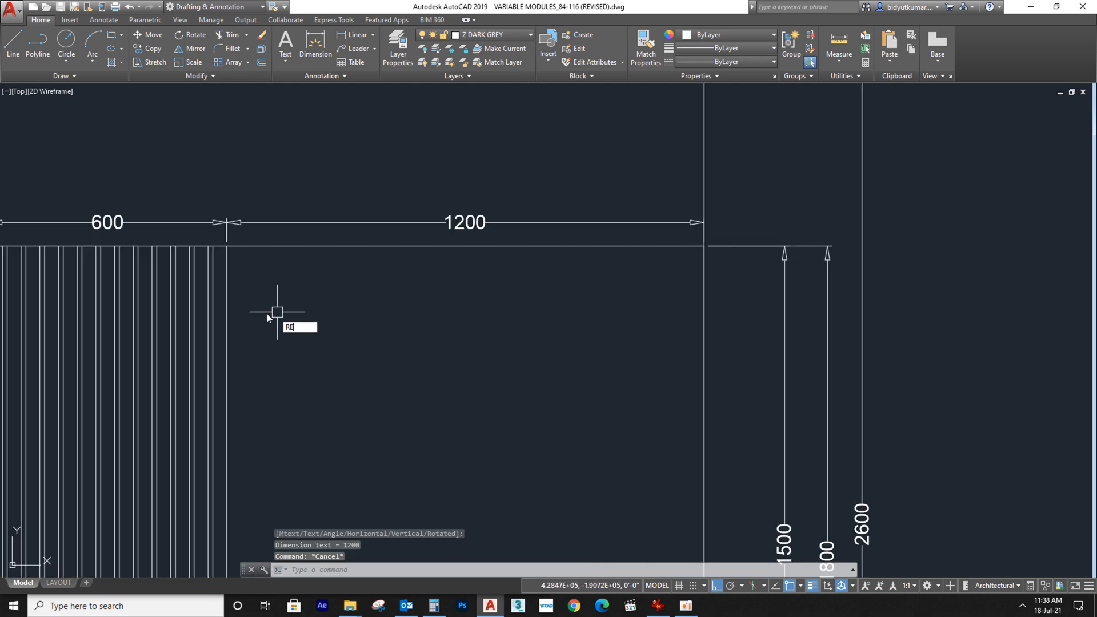
pyautogui.write('C')
pyautogui.press('Return')
pyautogui.scroll(-6, 459, 299)
pyautogui.moveTo(458, 289); pyautogui.dragTo(456, 289, button='middle')
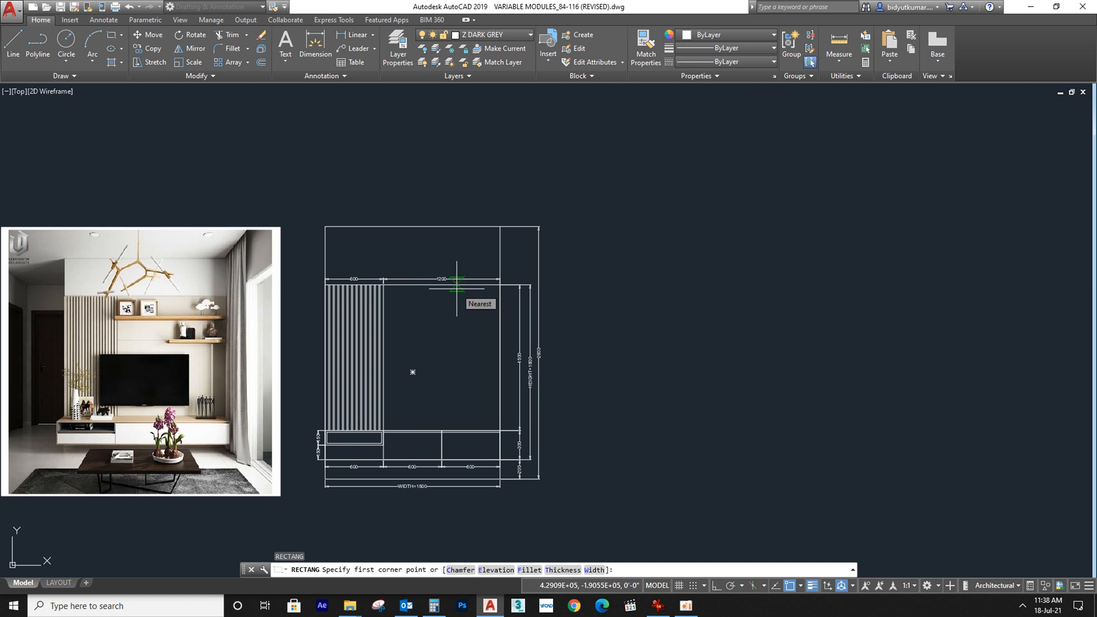
pyautogui.scroll(6, 456, 288)
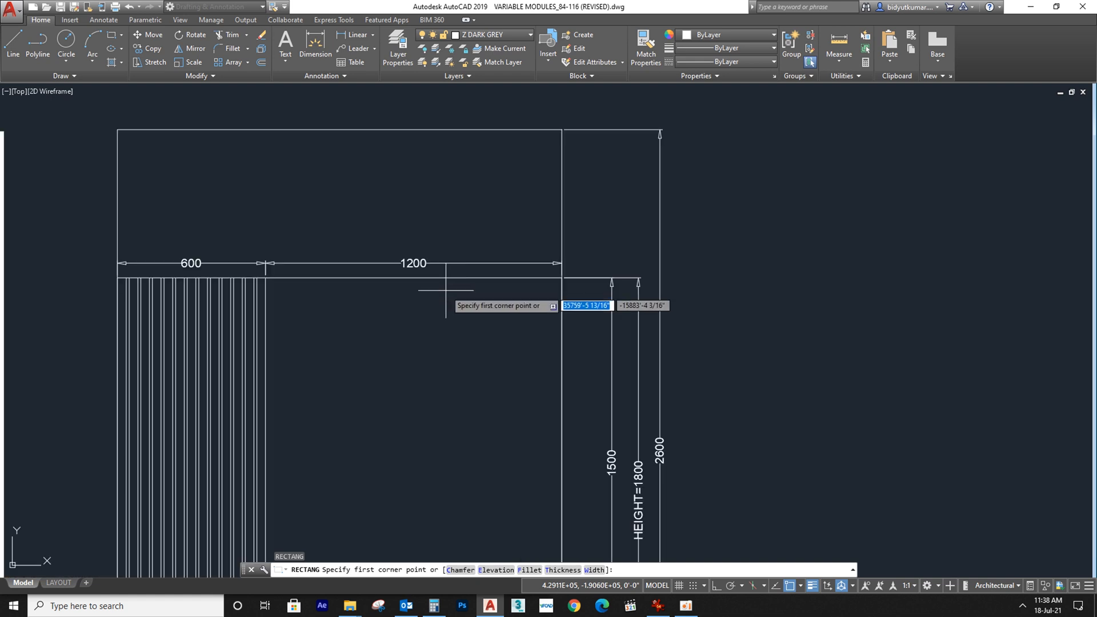
pyautogui.click(255, 280)
pyautogui.write('D')
pyautogui.press('Return')
pyautogui.write('1100')
pyautogui.press('Return')
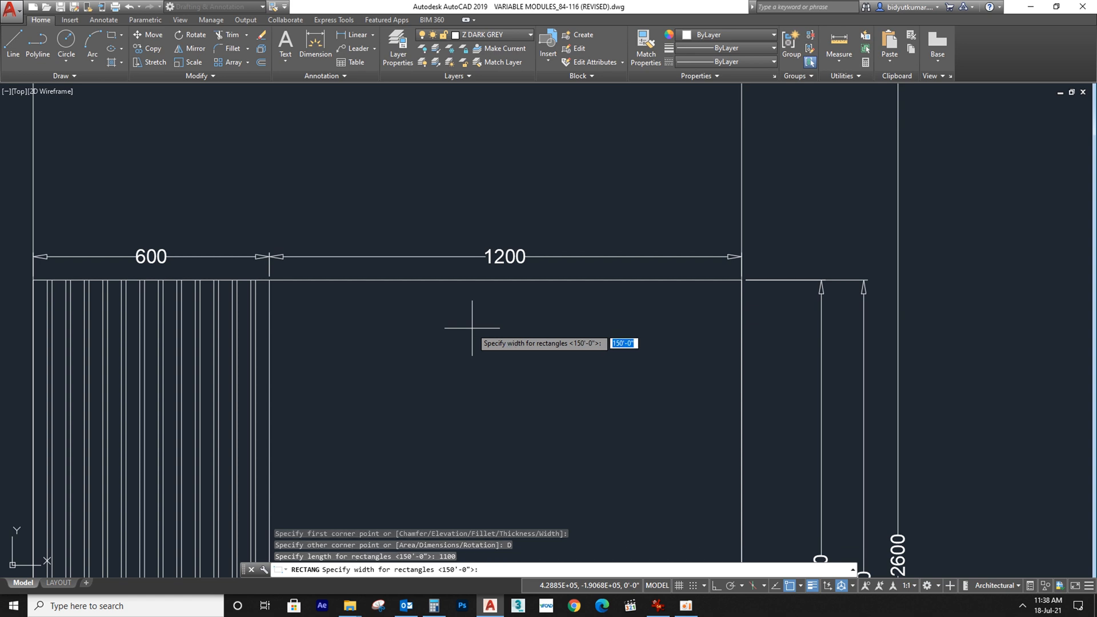
pyautogui.write('40')
pyautogui.press('Return')
pyautogui.click(466, 326)
# Step: Reduce the shelf rectangle's thickness by stretching its lower edge up by 5
pyautogui.click(527, 296)
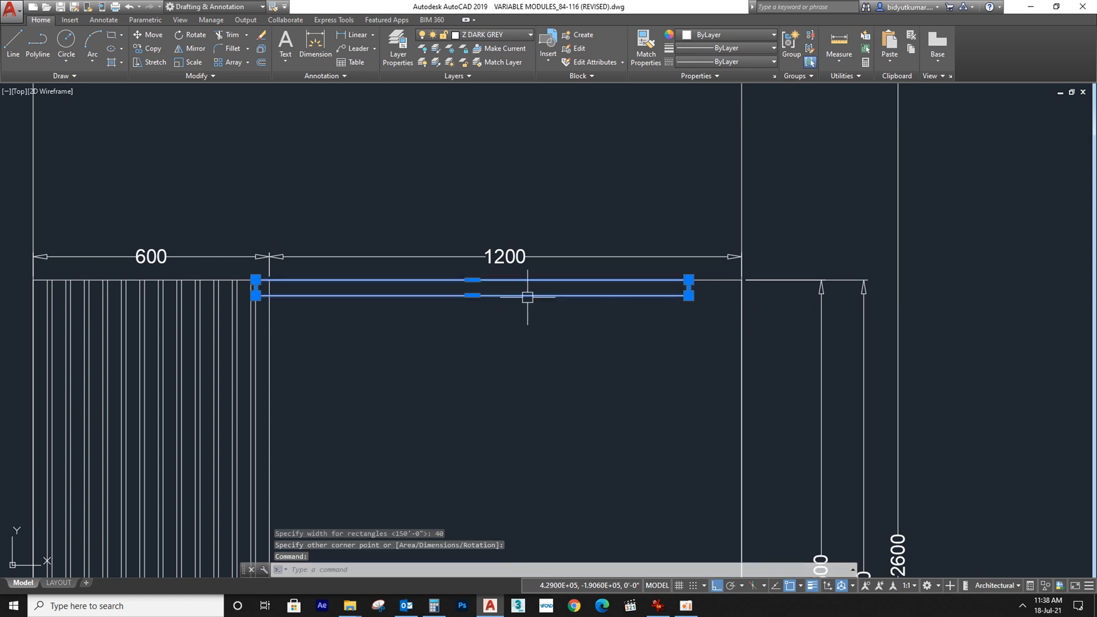
pyautogui.click(472, 295)
pyautogui.write('5')
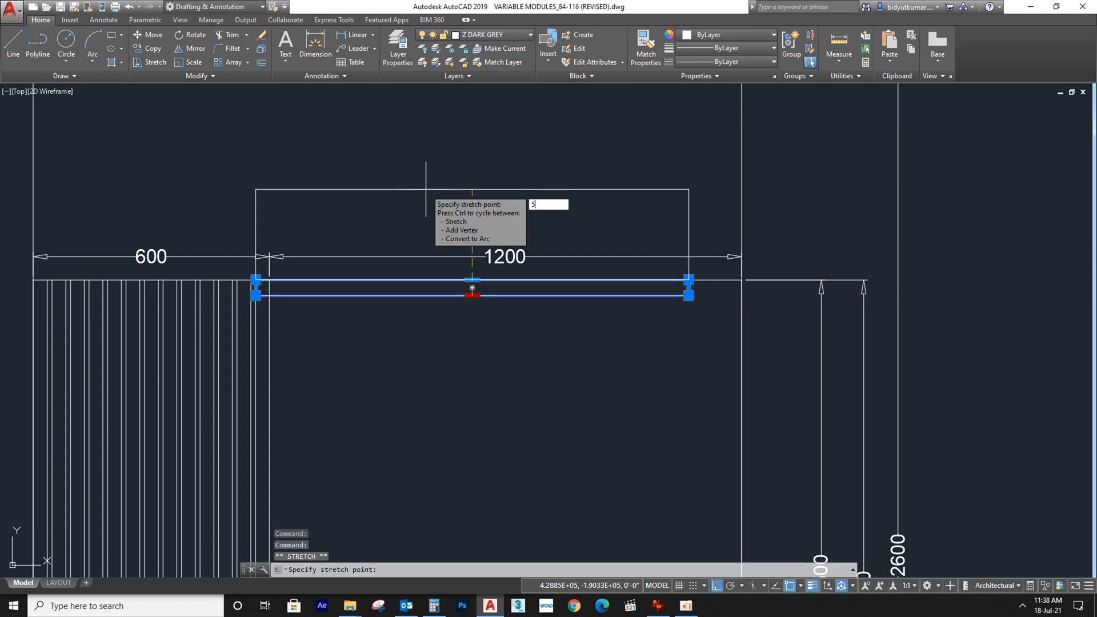
pyautogui.press('Return')
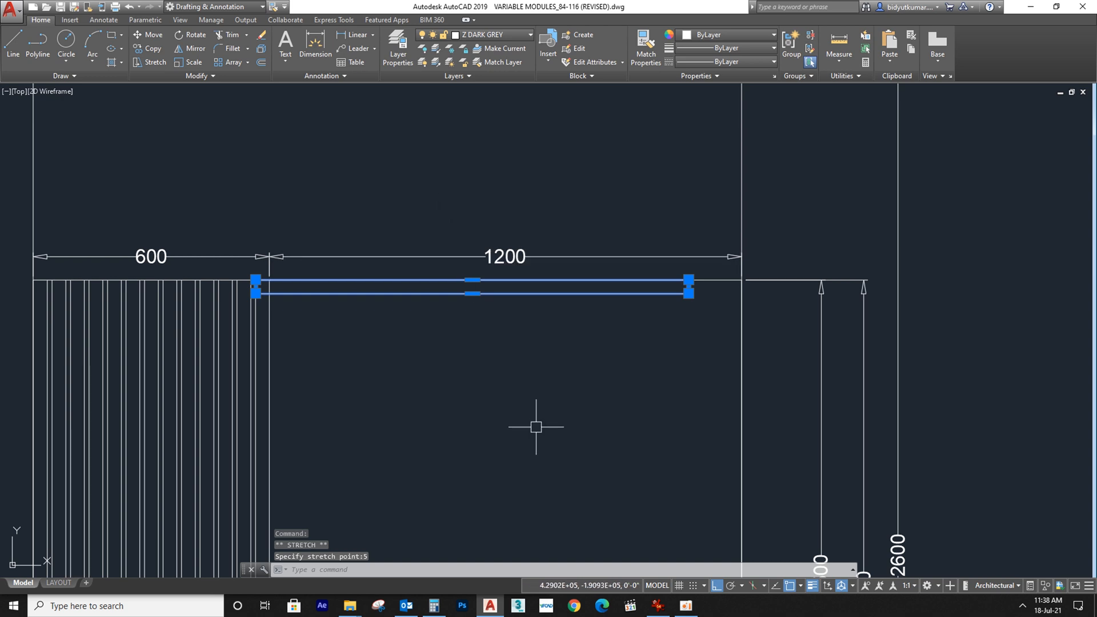
# Step: Move the shelf rectangle straight down by 300 from the panel's top line
pyautogui.write('m')
pyautogui.press('Return')
pyautogui.click(516, 348)
pyautogui.write('300')
pyautogui.press('Return')
pyautogui.scroll(-4, 480, 234)
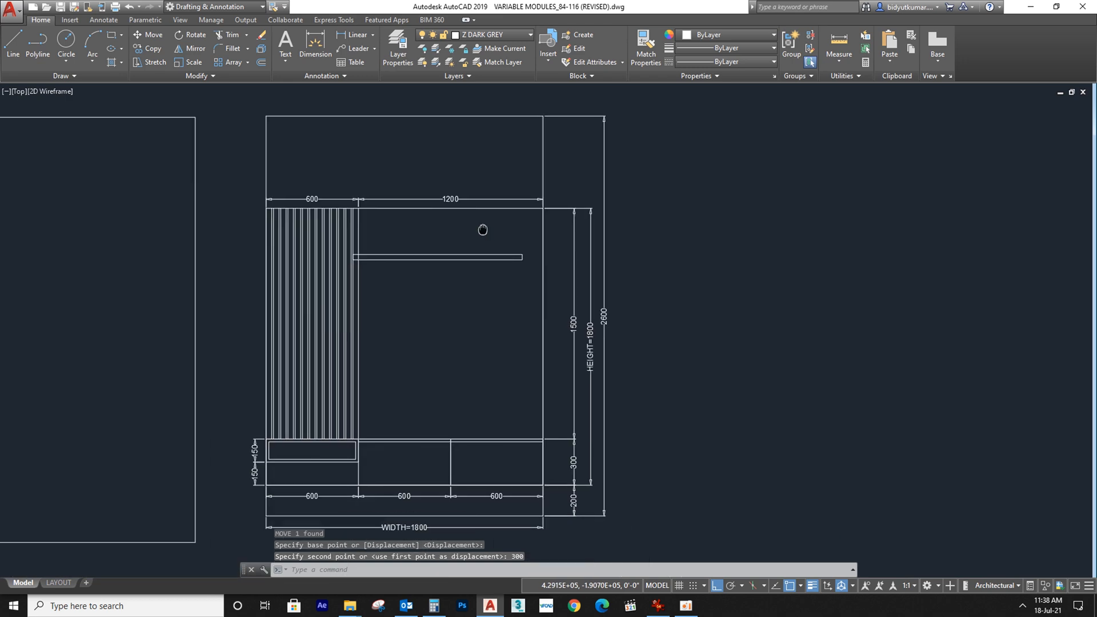
pyautogui.scroll(-2, 515, 281)
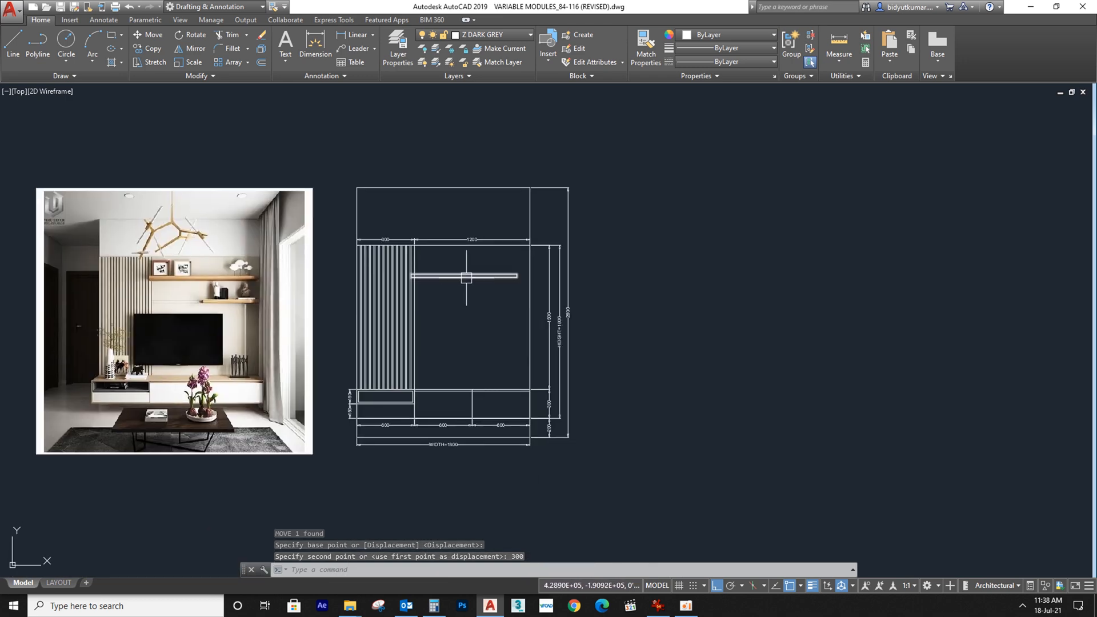
# Step: Trim the divider line where it passes through the shelf's left end
pyautogui.scroll(8, 466, 277)
pyautogui.write('TR')
pyautogui.press('Return')
pyautogui.scroll(-6, 389, 261)
pyautogui.press('Escape')
pyautogui.scroll(-4, 634, 392)
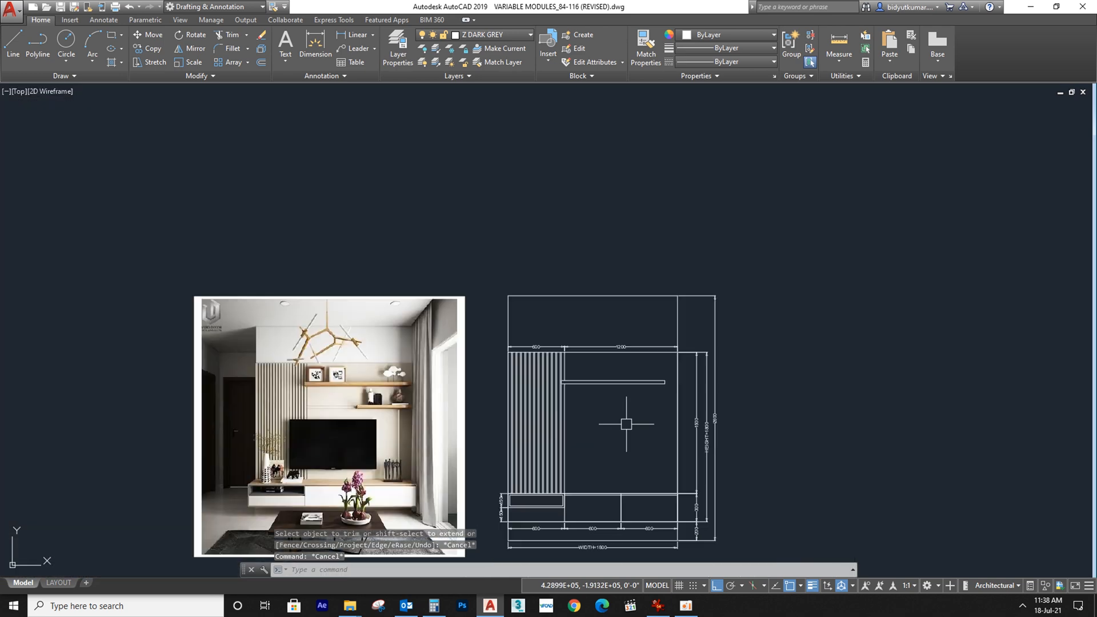
# Step: Draw a second shelf rectangle over the right half of the long shelf, from its right end to its midpoint
pyautogui.moveTo(625, 425)
pyautogui.mouseDown(button='middle')
pyautogui.moveTo(552, 428)
pyautogui.moveTo(497, 387)
pyautogui.moveTo(602, 387)
pyautogui.mouseUp(button='middle')
pyautogui.scroll(2, 511, 393)
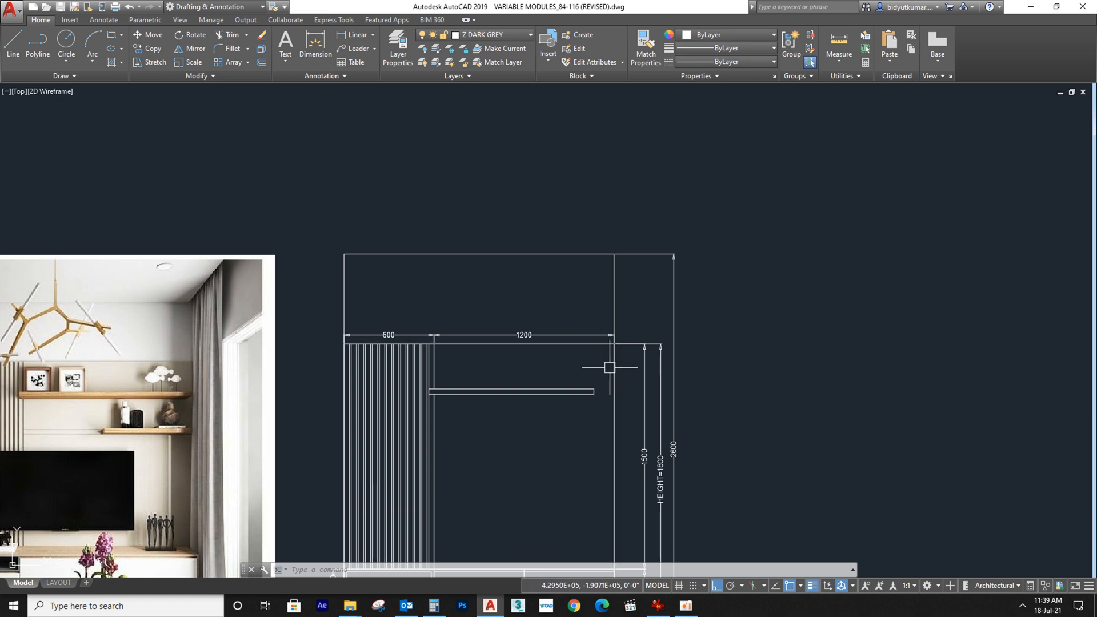
pyautogui.scroll(4, 609, 368)
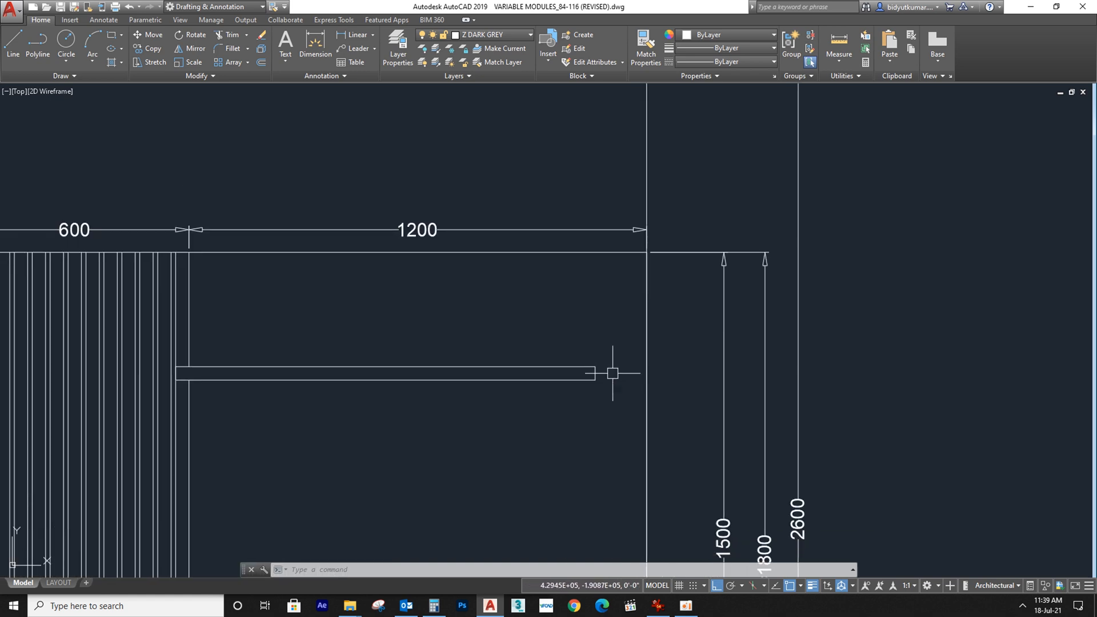
pyautogui.press('Return')
pyautogui.click(595, 373)
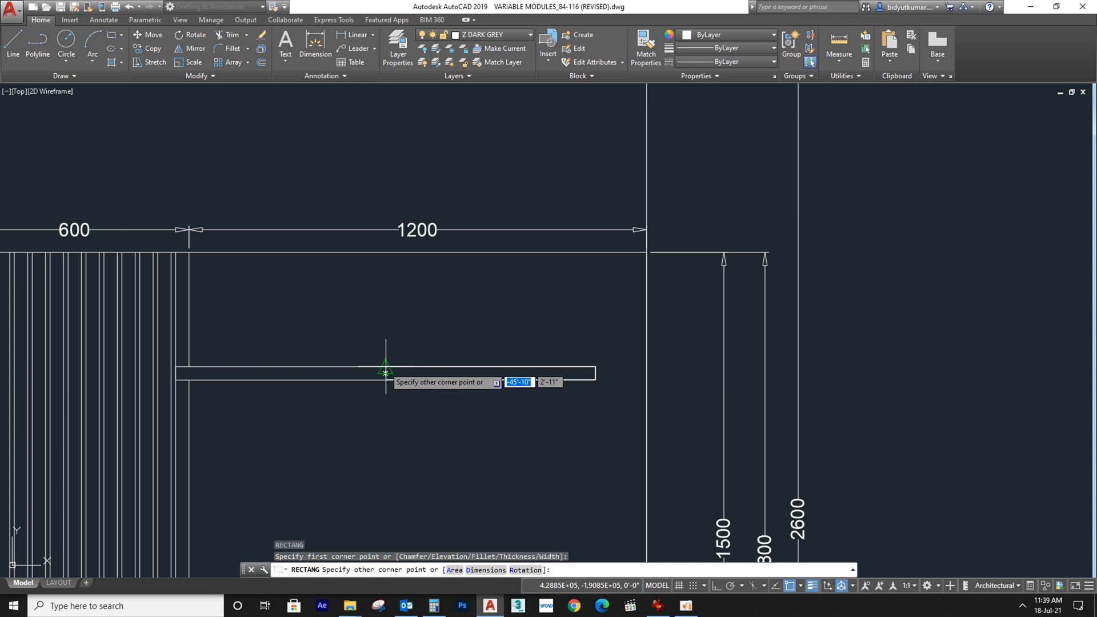
pyautogui.click(385, 372)
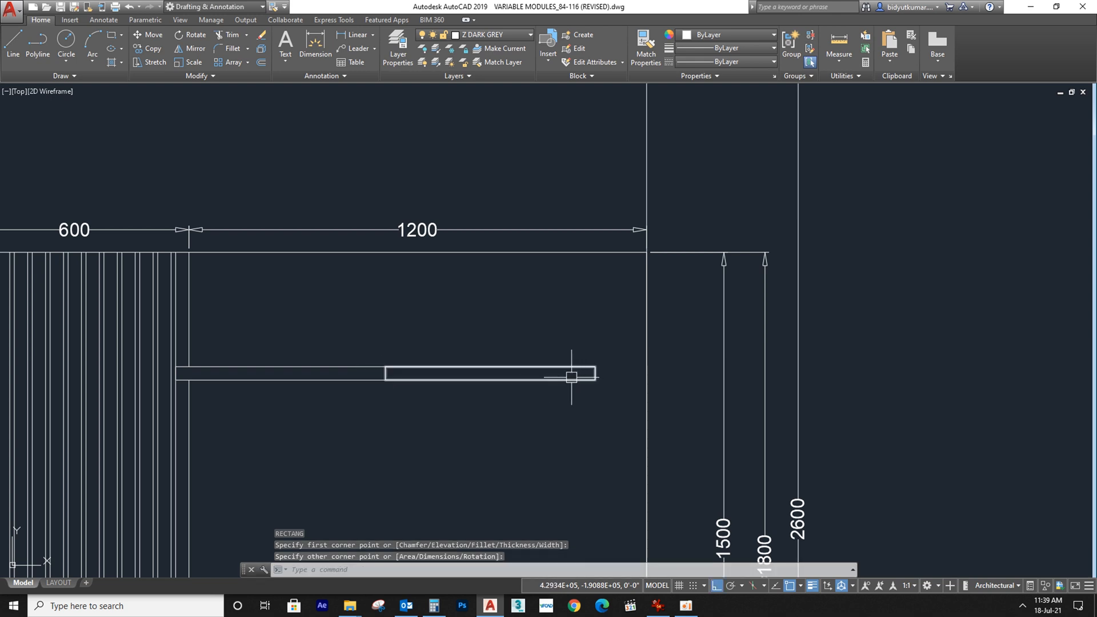
# Step: Move the half-length shelf rectangle straight down by 300
pyautogui.click(571, 377)
pyautogui.write('M')
pyautogui.press('Return')
pyautogui.click(500, 150)
pyautogui.write('300')
pyautogui.press('Return')
pyautogui.press('Escape')
pyautogui.scroll(-8, 502, 167)
# Step: Add linear dimensions above the long and short shelves for their lengths
pyautogui.moveTo(572, 279); pyautogui.dragTo(606, 305, button='middle')
pyautogui.scroll(2, 506, 333)
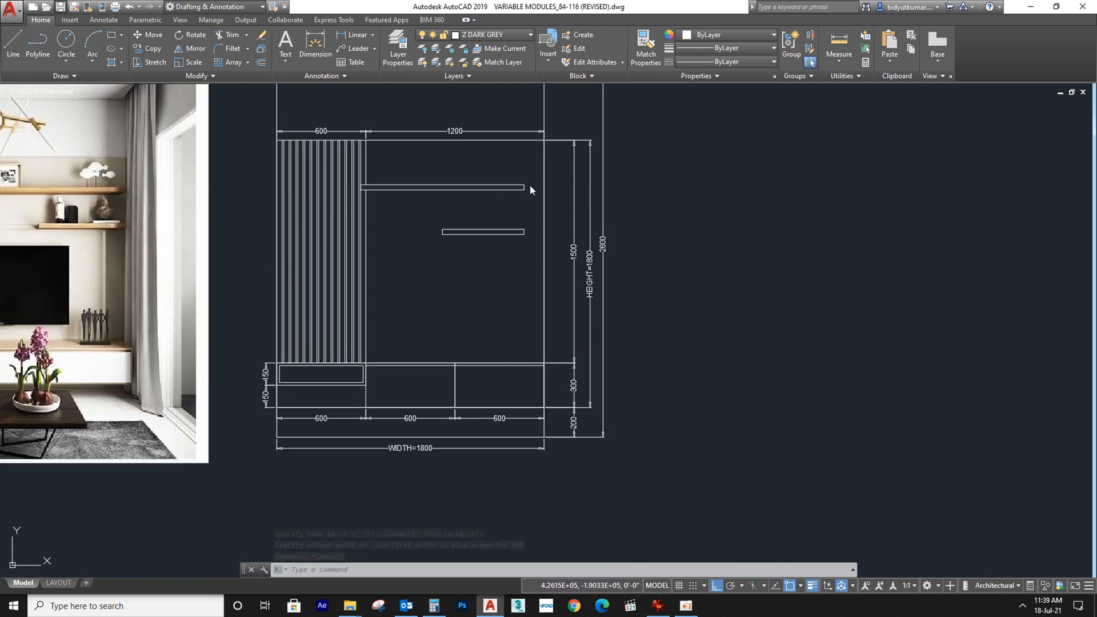
pyautogui.click(345, 35)
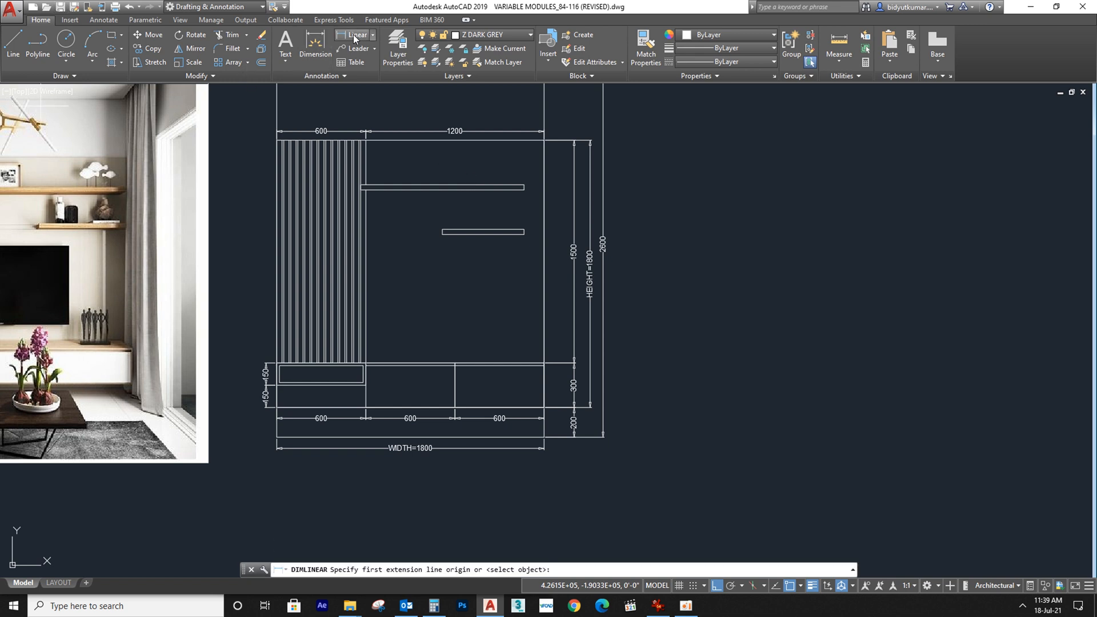
pyautogui.scroll(4, 452, 163)
pyautogui.press('Return')
pyautogui.click(437, 220)
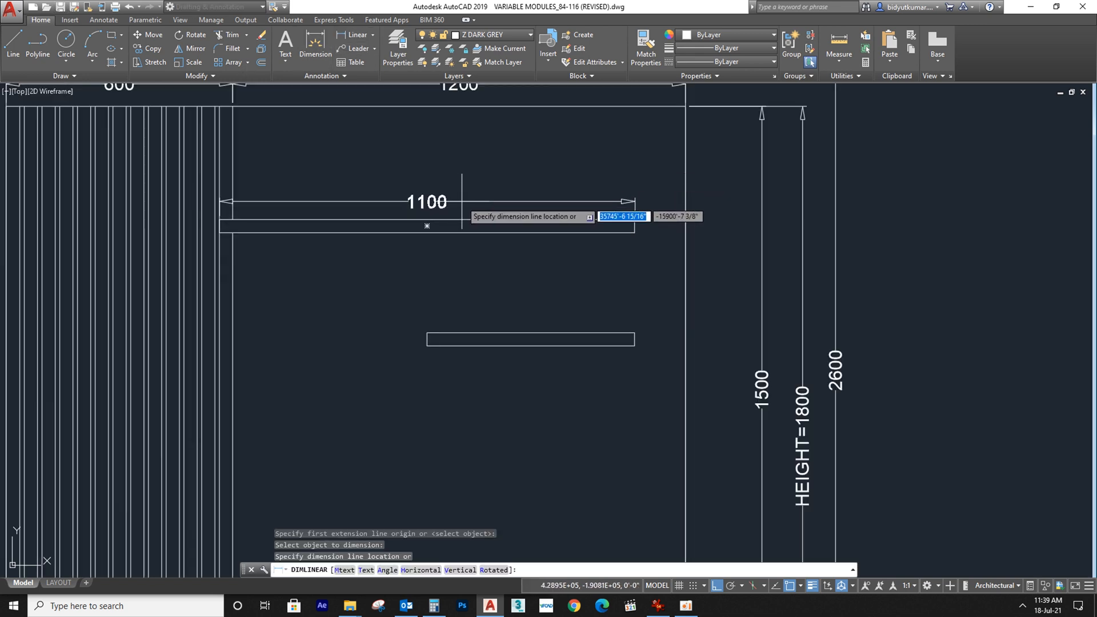
pyautogui.click(427, 225)
pyautogui.press('Return')
pyautogui.press('Return')
pyautogui.click(537, 332)
pyautogui.click(555, 319)
# Step: Add vertical dimensions for the thickness of both shelves beside their right ends
pyautogui.press('Return')
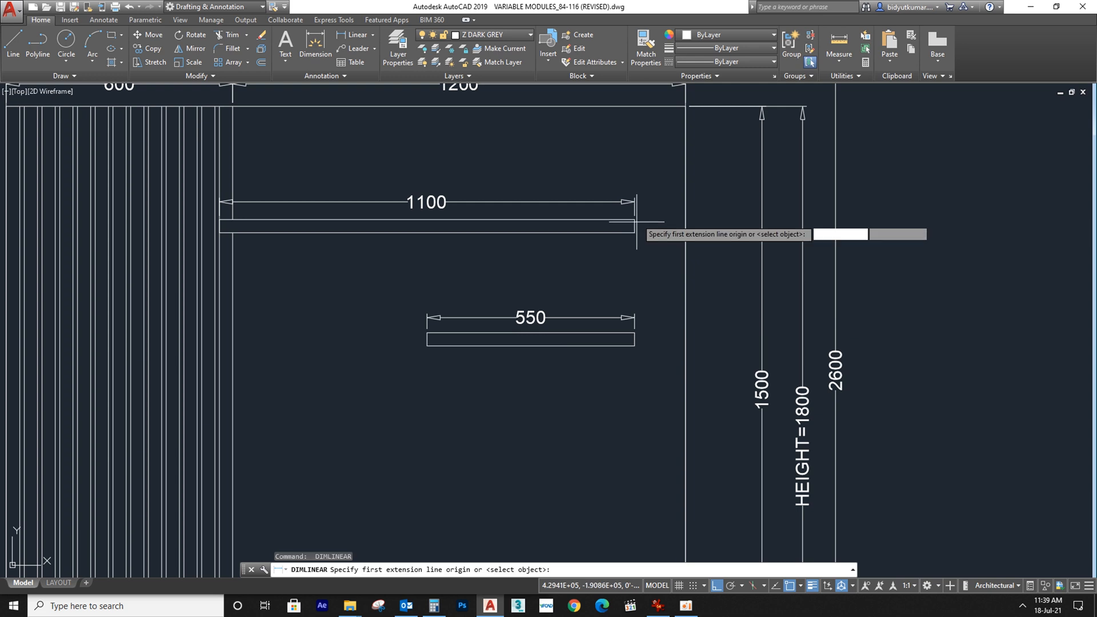
pyautogui.scroll(4, 644, 235)
pyautogui.press('Return')
pyautogui.click(621, 237)
pyautogui.click(660, 257)
pyautogui.press('Return')
pyautogui.press('Return')
pyautogui.click(619, 522)
pyautogui.click(658, 300)
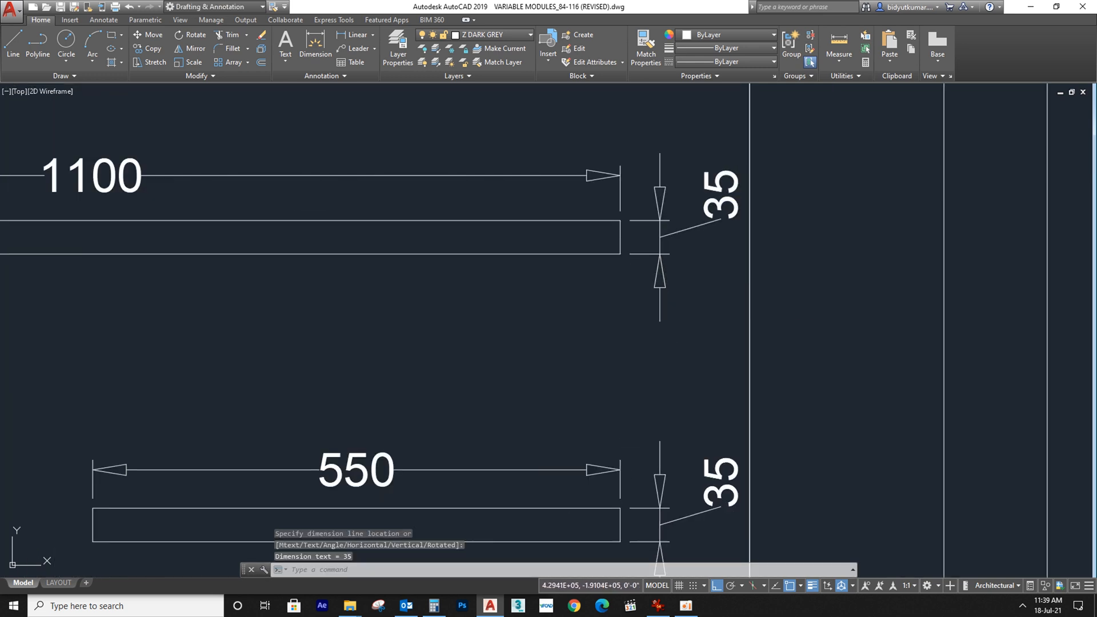
# Step: Draw an 870 by 515 rectangle for the TV below the shelves, overlapping the slatted strip
pyautogui.write('RE')
pyautogui.write('C')
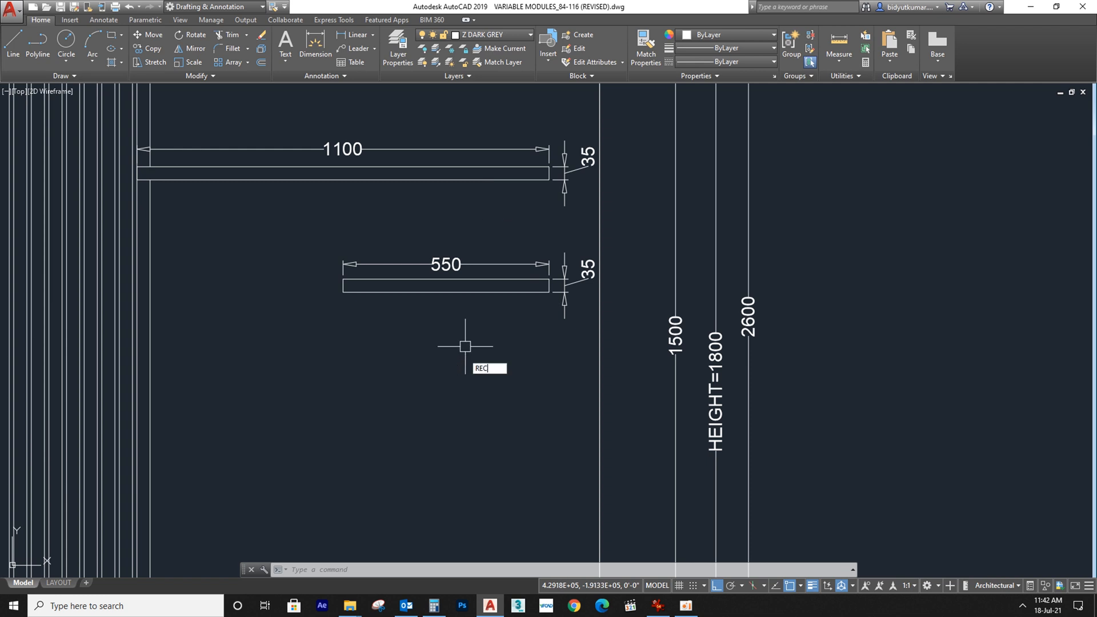
pyautogui.press('Return')
pyautogui.click(410, 343)
pyautogui.write('D')
pyautogui.press('Return')
pyautogui.write('870')
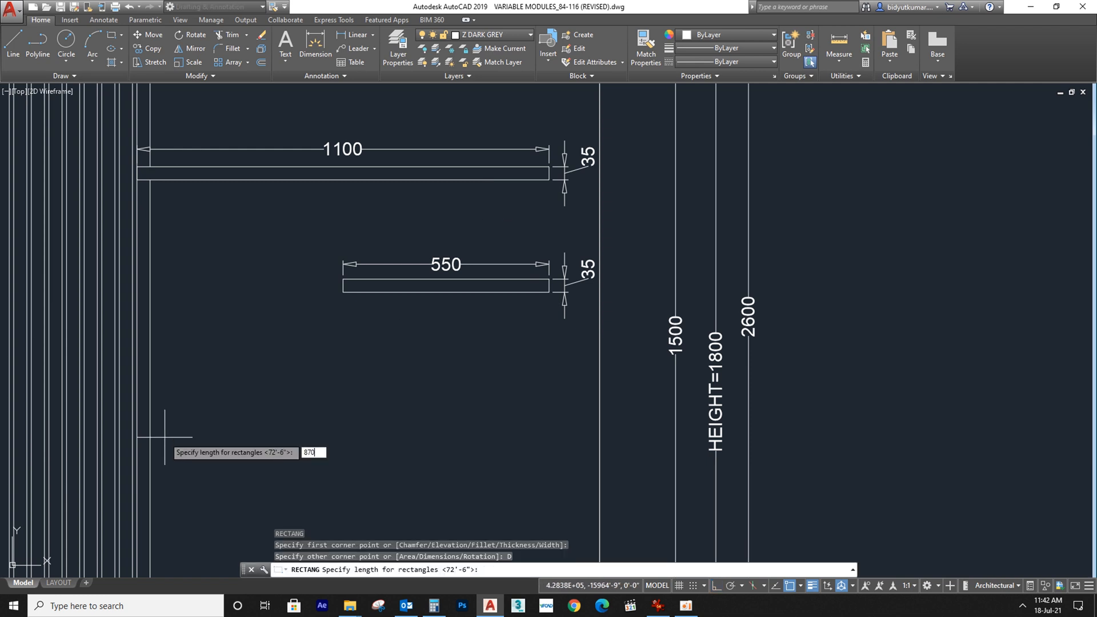
pyautogui.press('Return')
pyautogui.write('515')
pyautogui.press('Return')
pyautogui.click(164, 435)
pyautogui.scroll(-2, 202, 421)
pyautogui.moveTo(385, 408); pyautogui.dragTo(402, 355, button='middle')
pyautogui.scroll(-1, 422, 274)
pyautogui.scroll(2, 403, 276)
pyautogui.scroll(-1, 323, 313)
pyautogui.moveTo(369, 307)
pyautogui.mouseDown(button='middle')
pyautogui.moveTo(538, 277)
pyautogui.moveTo(499, 371)
pyautogui.mouseUp(button='middle')
pyautogui.moveTo(365, 177); pyautogui.dragTo(353, 289, button='middle')
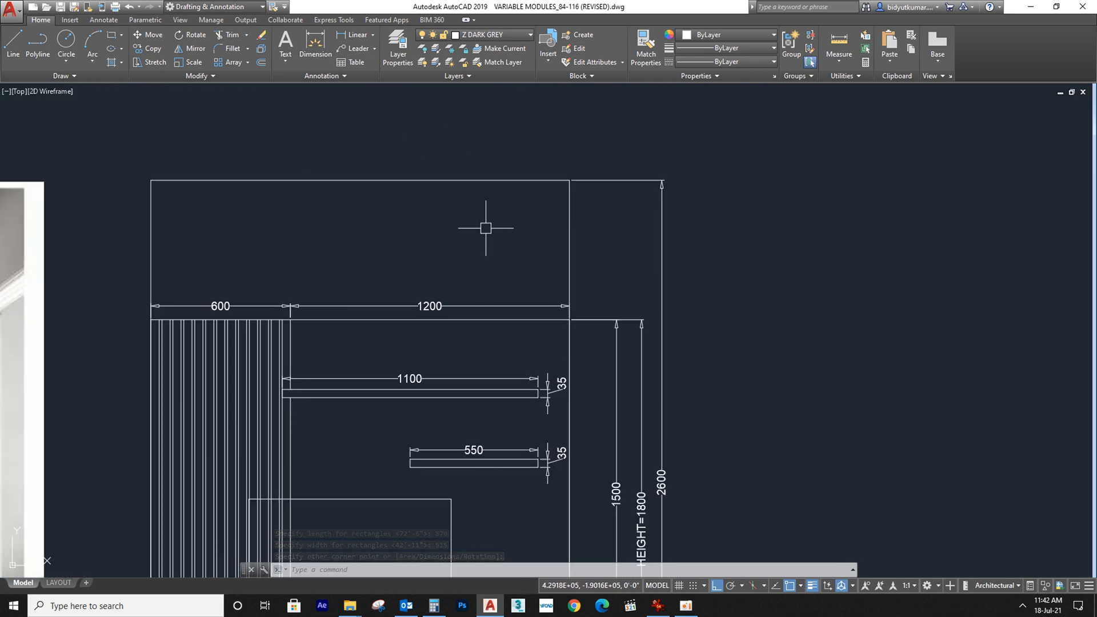
# Step: Draw a vertical construction line through the midpoint of the wall outline's top edge
pyautogui.write('XL')
pyautogui.press('Return')
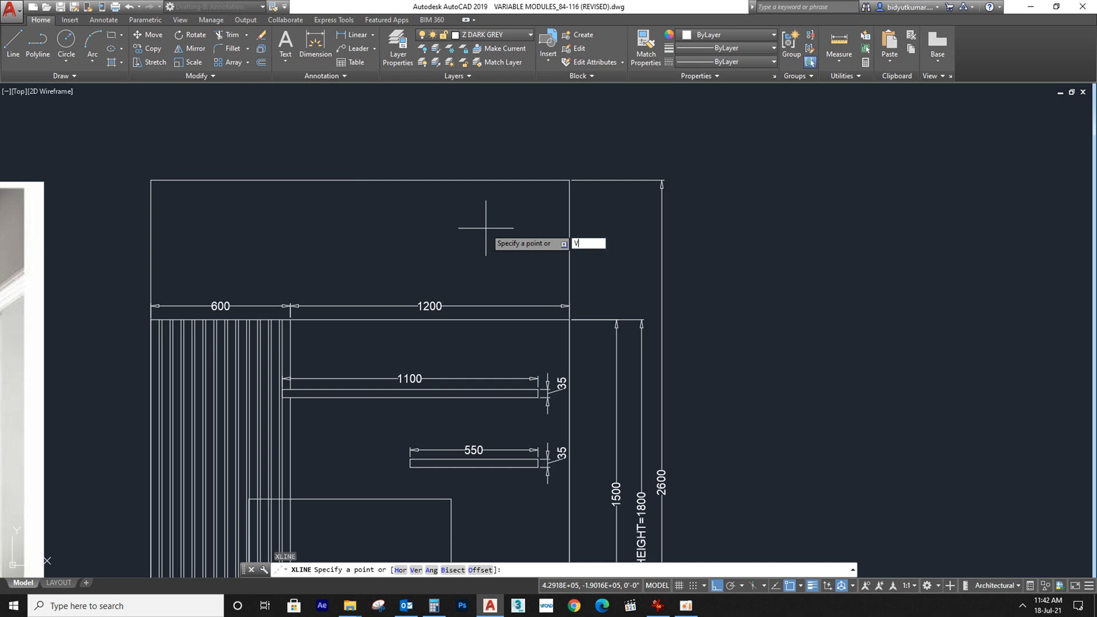
pyautogui.write('V')
pyautogui.press('Return')
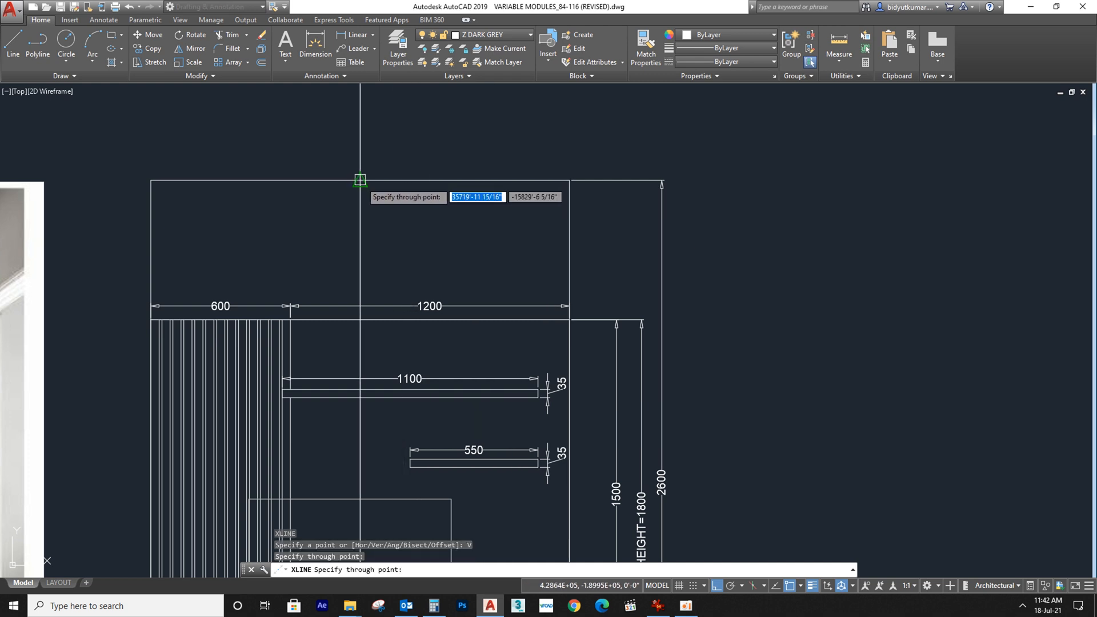
pyautogui.scroll(-2, 360, 180)
pyautogui.press('Escape')
# Step: Colour the vertical construction line yellow (248,215,49)
pyautogui.click(376, 170)
pyautogui.click(345, 141)
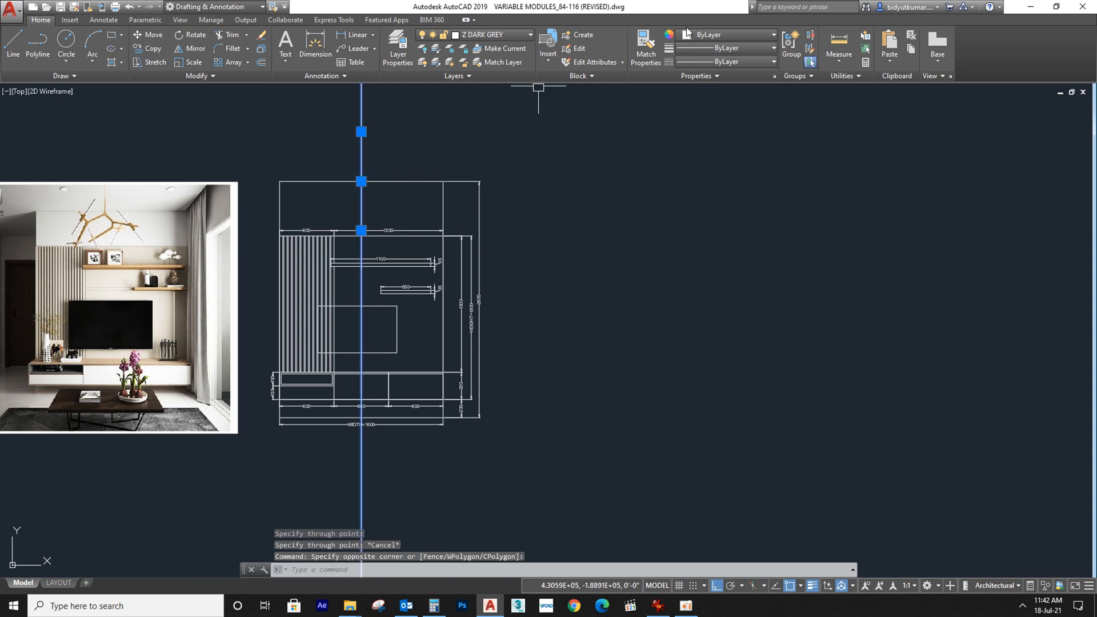
pyautogui.click(729, 35)
pyautogui.click(695, 81)
pyautogui.press('Escape')
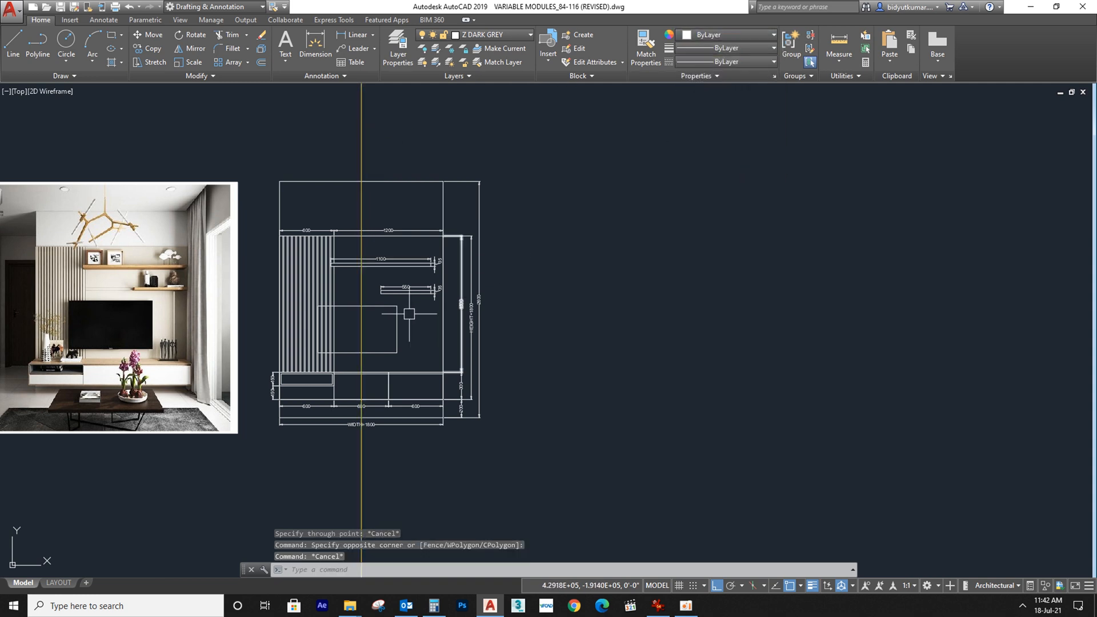
# Step: Draw a horizontal construction line through the midpoint of the wall outline's right edge
pyautogui.scroll(4, 409, 313)
pyautogui.write('XL')
pyautogui.press('Return')
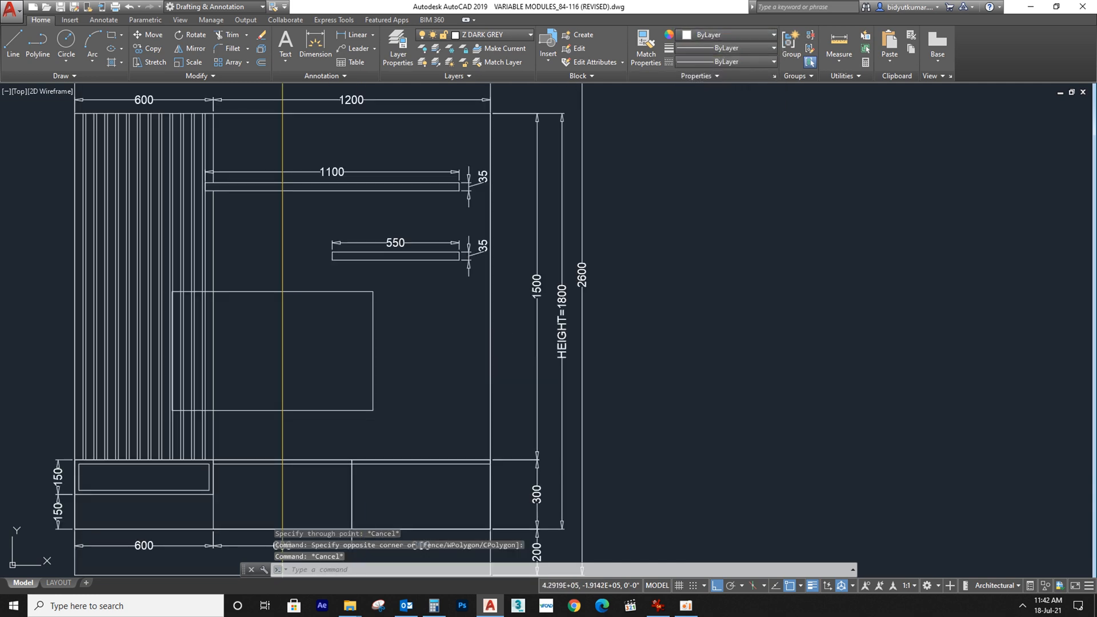
pyautogui.write('H')
pyautogui.press('Return')
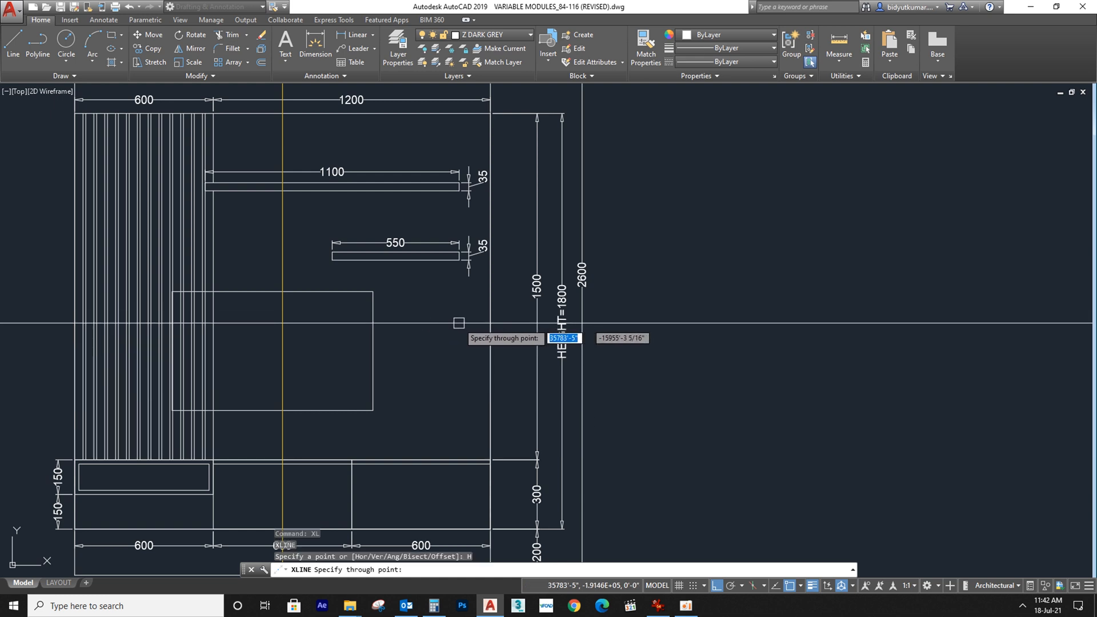
pyautogui.scroll(-2, 455, 325)
pyautogui.click(479, 293)
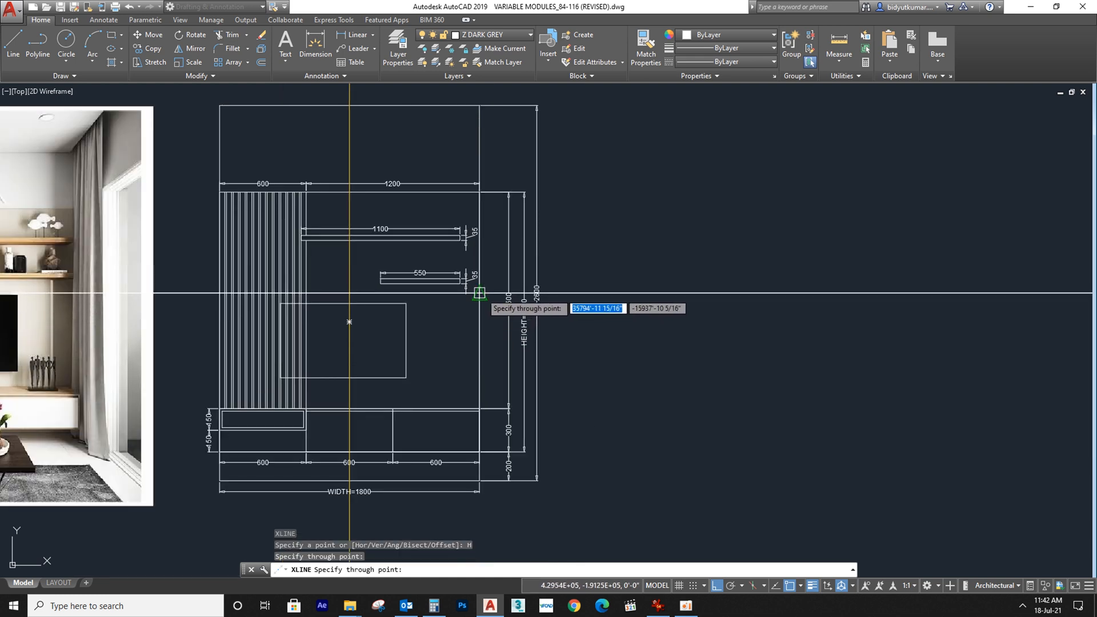
pyautogui.press('Escape')
# Step: Give the horizontal construction line the same yellow colour, 248,215,49
pyautogui.click(449, 293)
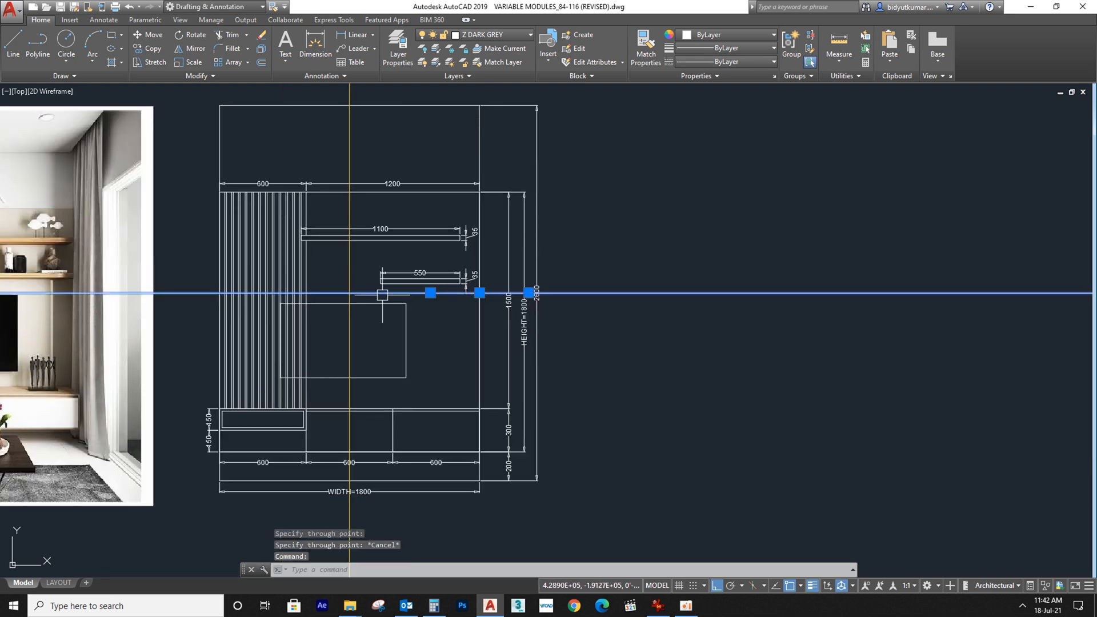
pyautogui.click(690, 36)
pyautogui.click(698, 81)
pyautogui.press('Escape')
pyautogui.press('Escape')
pyautogui.scroll(2, 350, 269)
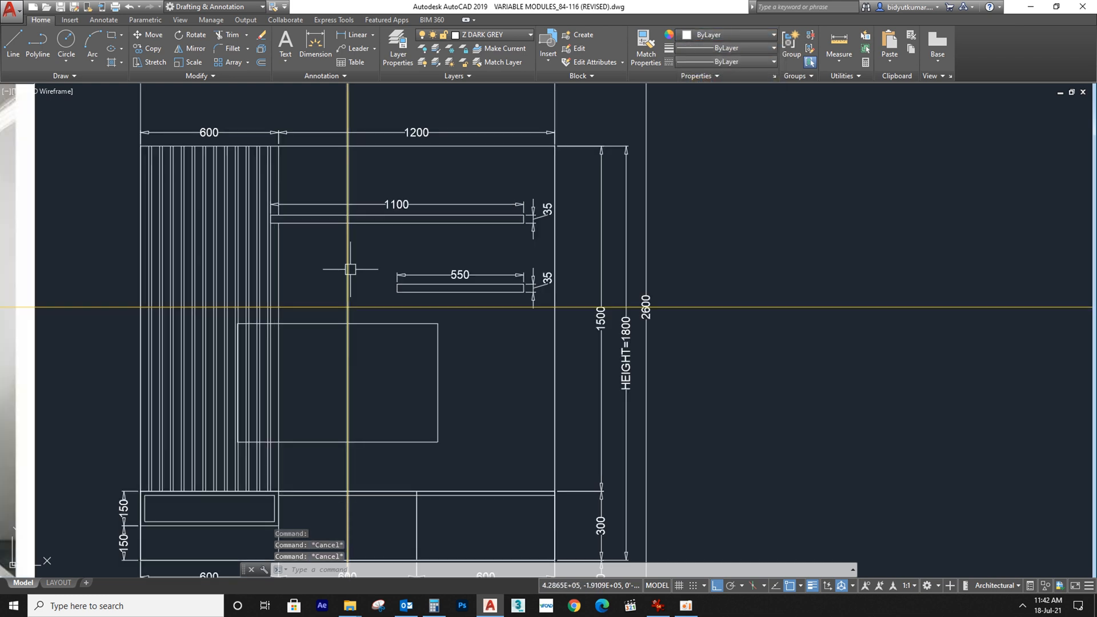
# Step: Move the TV rectangle to the crossing of the two construction lines, centred on the vertical one
pyautogui.click(440, 325)
pyautogui.write('m')
pyautogui.press('Return')
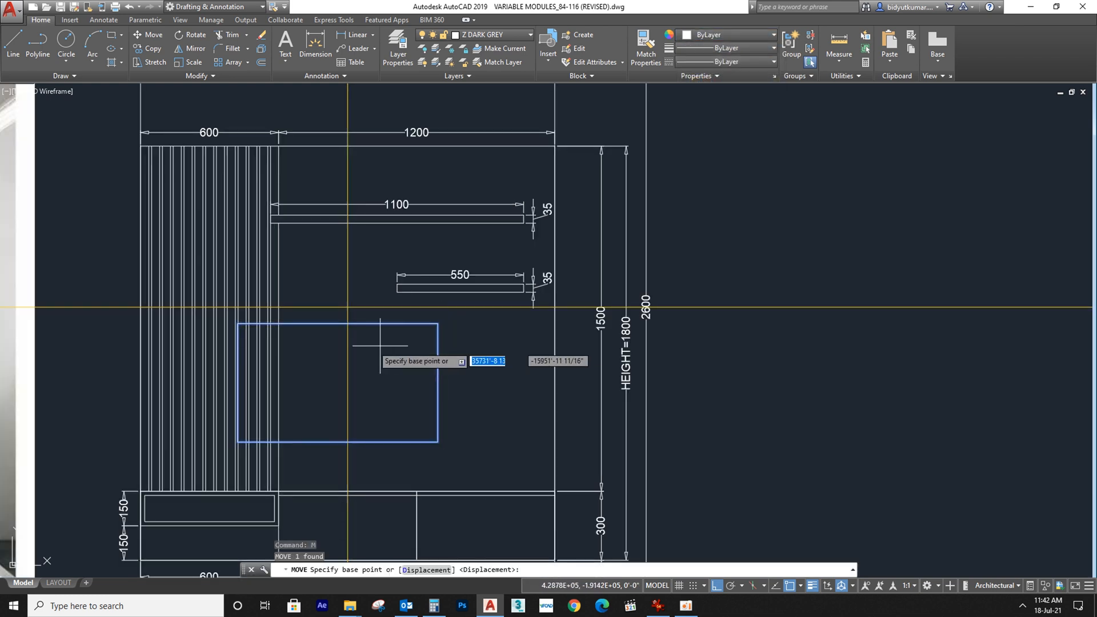
pyautogui.click(338, 382)
pyautogui.click(347, 306)
# Step: Move the TV rectangle a short distance straight down, clear of the short shelf
pyautogui.click(448, 365)
pyautogui.write('m')
pyautogui.press('Return')
pyautogui.click(770, 362)
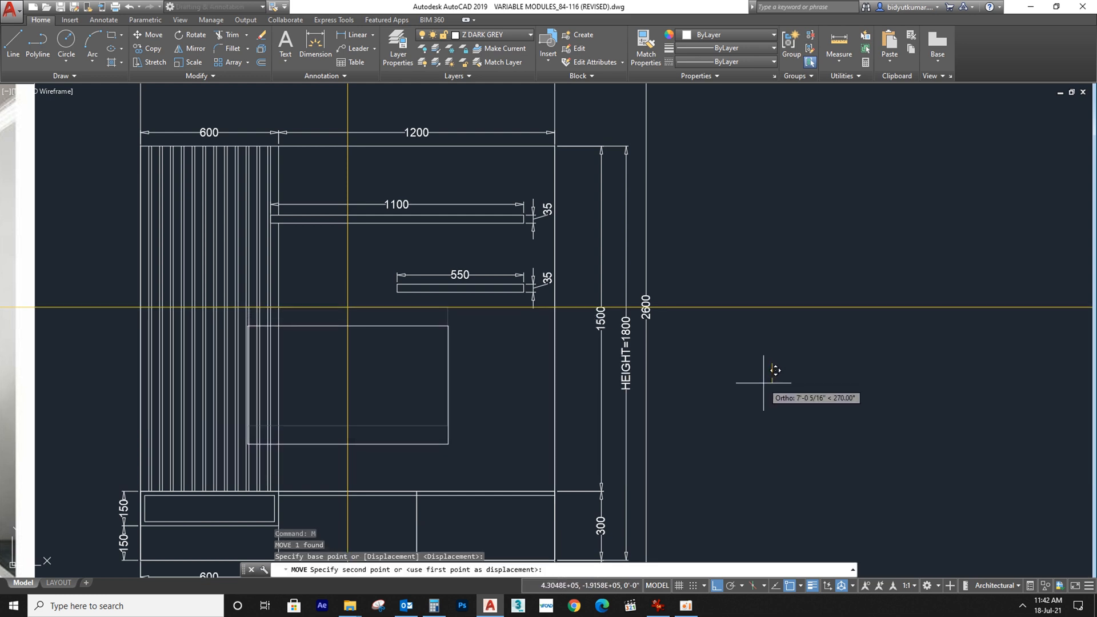
pyautogui.press('Escape')
# Step: Move the horizontal construction line up to the underside of the short shelf
pyautogui.click(746, 306)
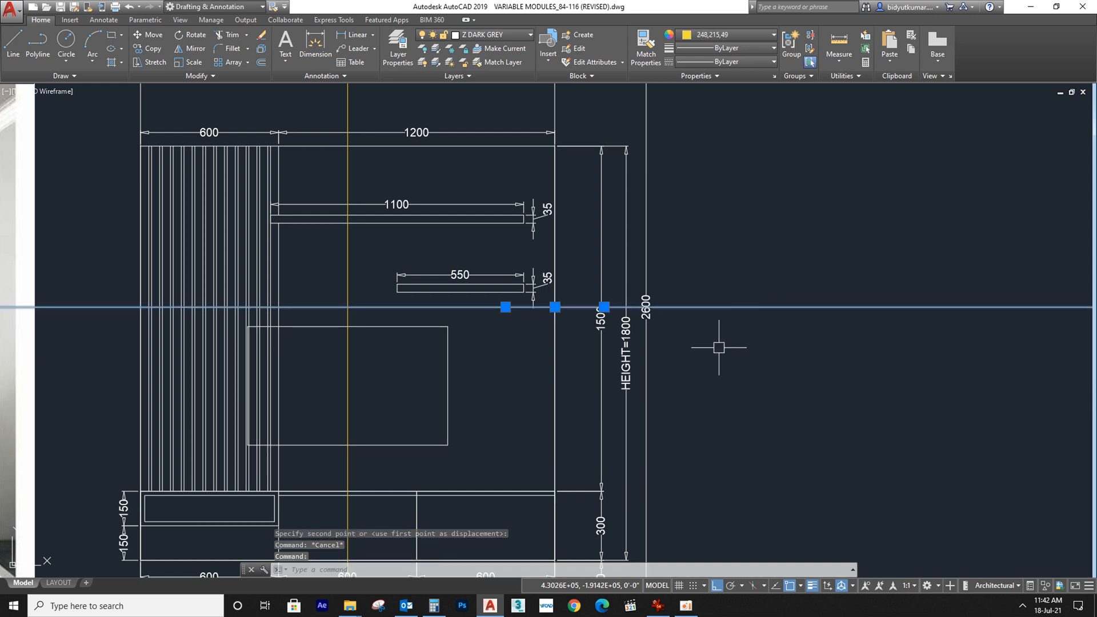
pyautogui.write('m')
pyautogui.press('space')
pyautogui.click(483, 307)
pyautogui.click(483, 292)
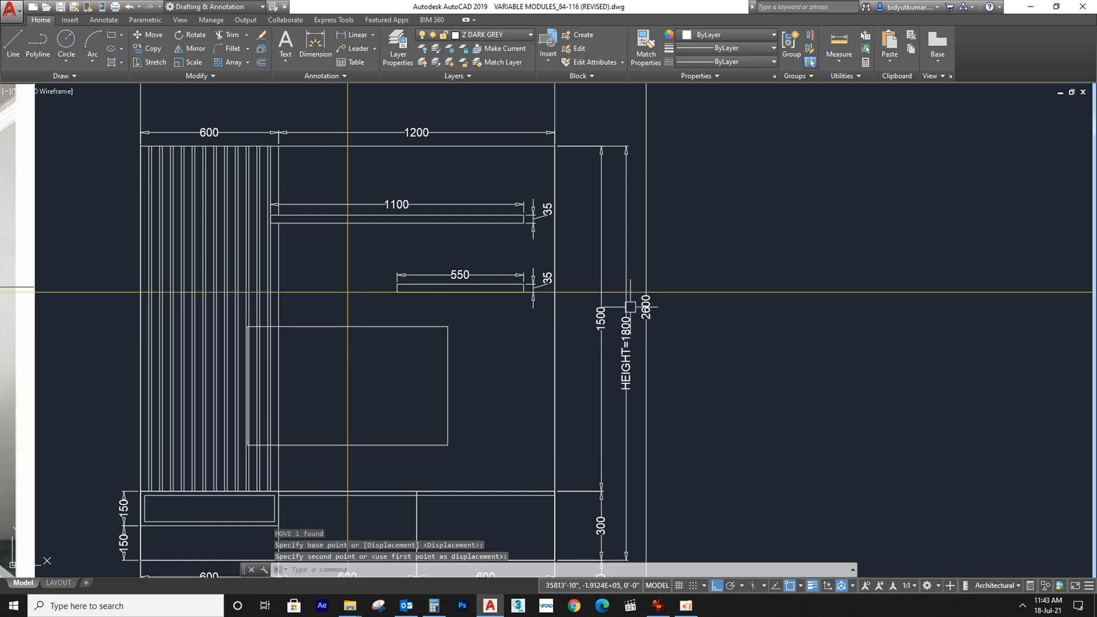
# Step: Copy the horizontal construction line from the short shelf's underside down to the top of the base cabinet
pyautogui.click(764, 251)
pyautogui.click(734, 332)
pyautogui.write('o')
pyautogui.press('Return')
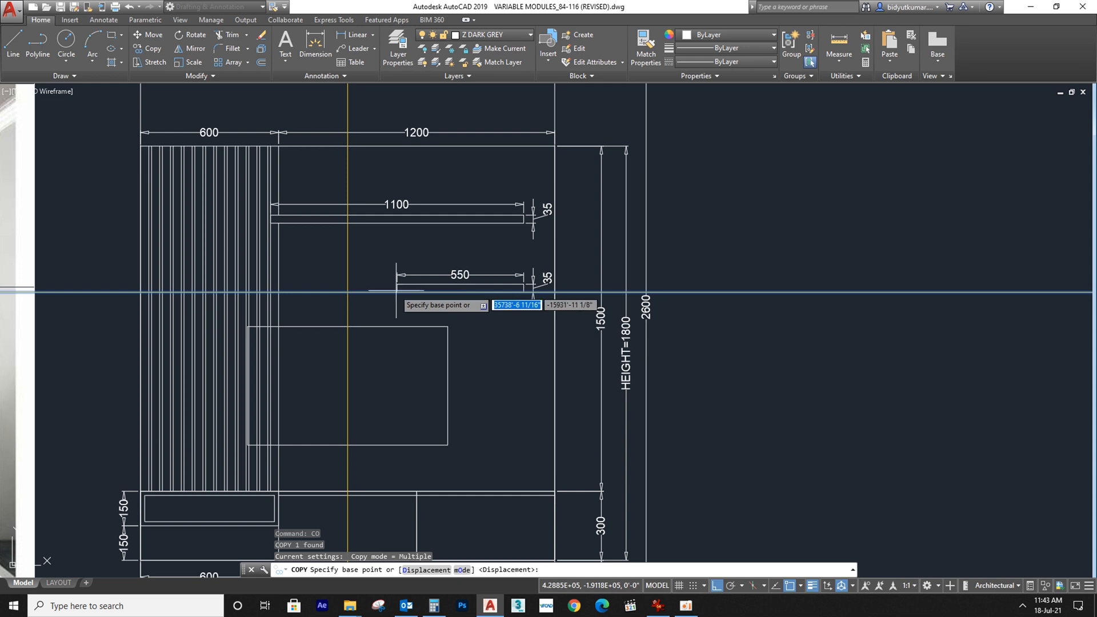
pyautogui.click(375, 291)
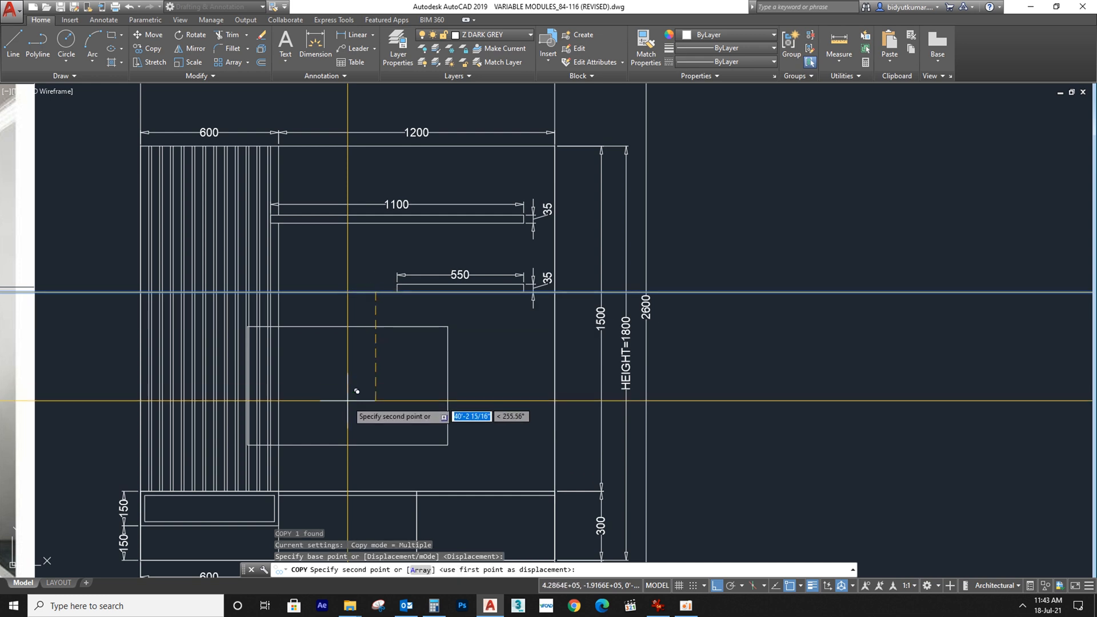
pyautogui.click(355, 490)
pyautogui.press('Escape')
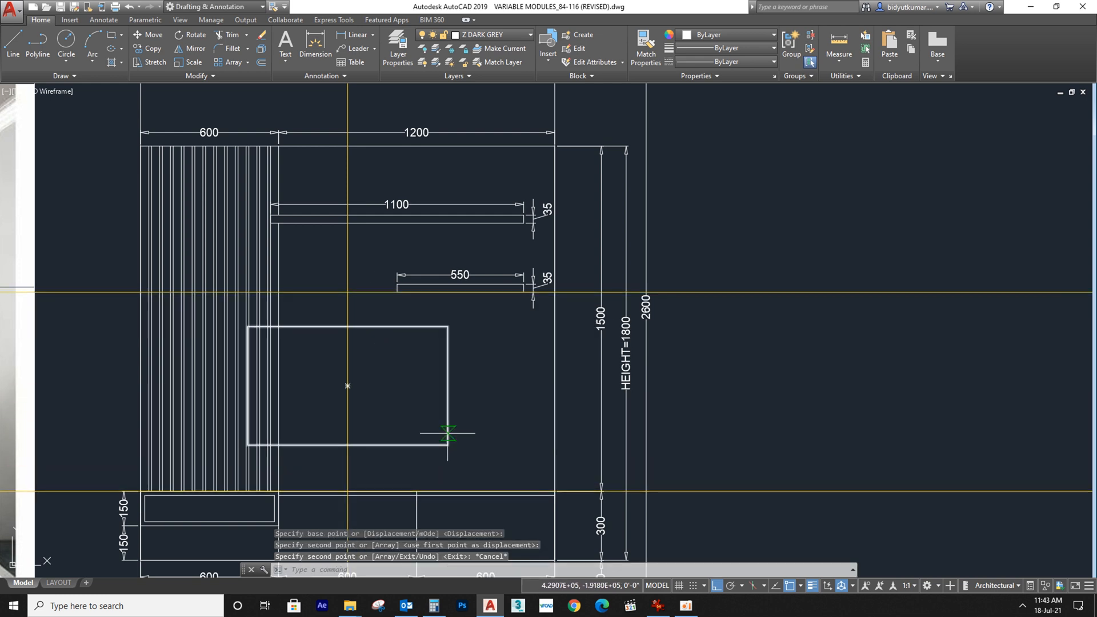
# Step: Draw a vertical helper line between the two horizontal construction lines and a horizontal line from its midpoint into the TV rectangle
pyautogui.write('L')
pyautogui.press('Return')
pyautogui.click(486, 293)
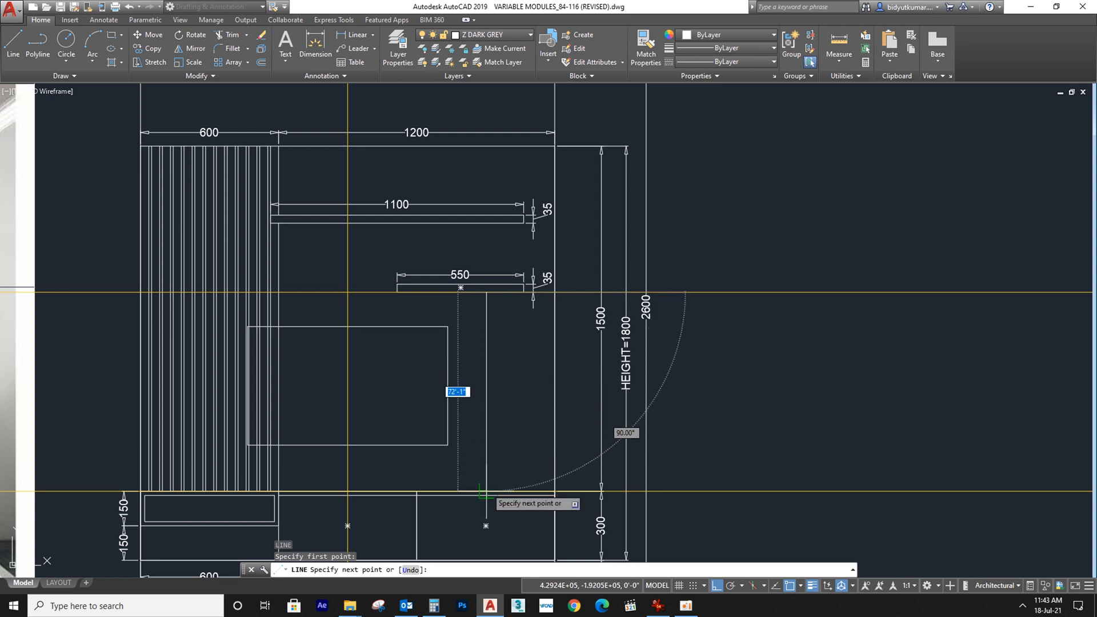
pyautogui.click(486, 391)
pyautogui.click(385, 391)
pyautogui.press('Escape')
pyautogui.press('Escape')
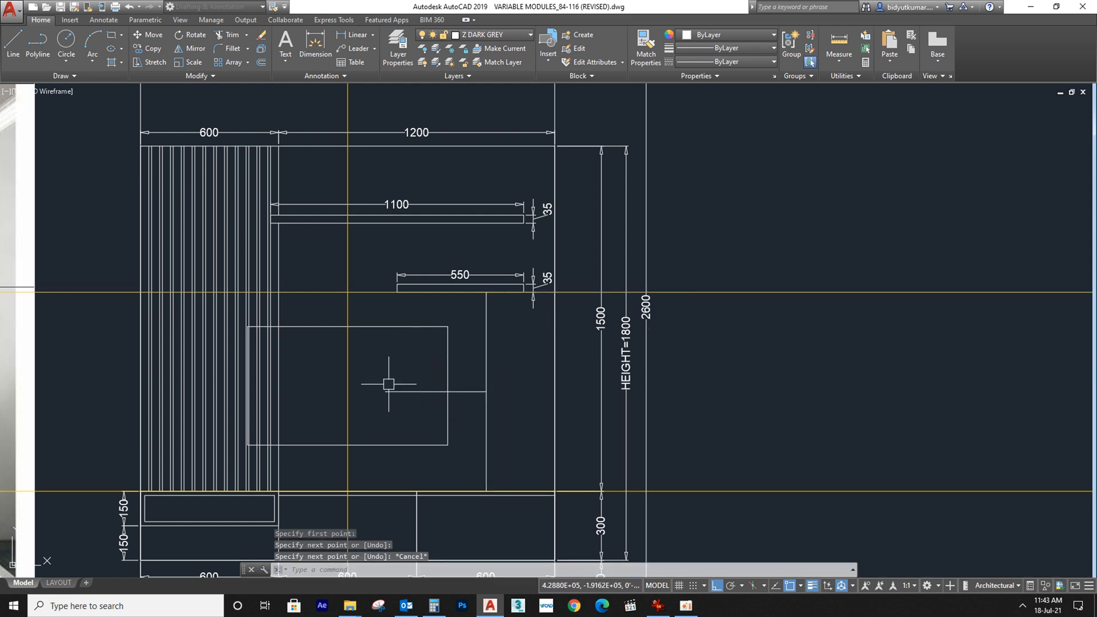
# Step: Move the TV rectangle vertically so the midpoint of its right side lies on the horizontal helper line
pyautogui.click(447, 350)
pyautogui.scroll(4, 444, 395)
pyautogui.write('M')
pyautogui.press('Return')
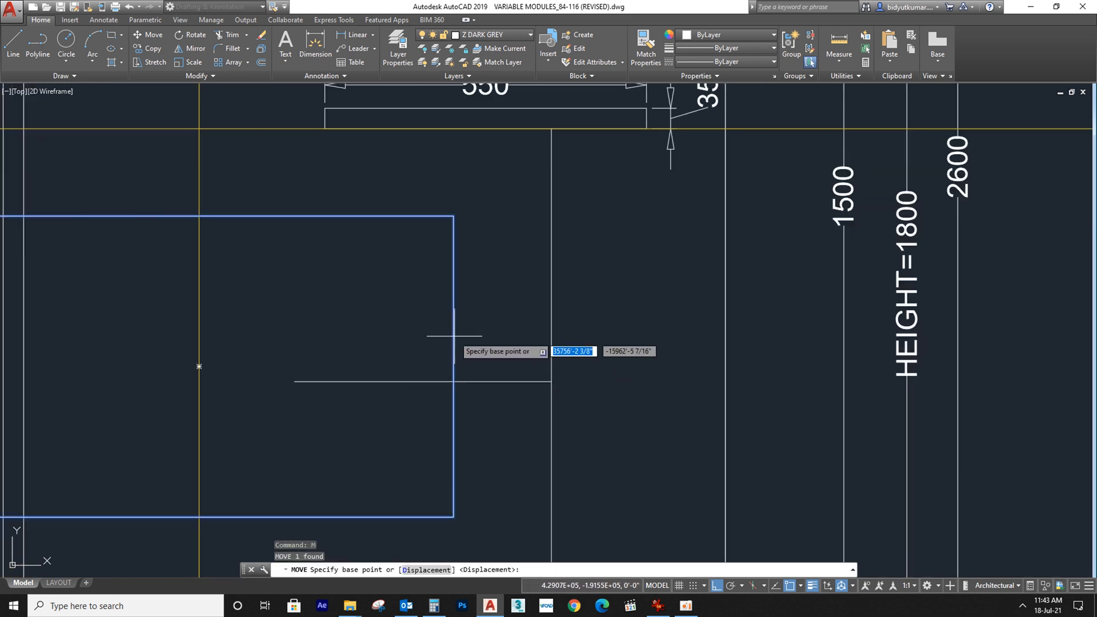
pyautogui.click(448, 385)
pyautogui.click(455, 381)
pyautogui.press('Escape')
# Step: Delete the helper lines and all the yellow construction lines around the TV
pyautogui.click(570, 340)
pyautogui.click(530, 424)
pyautogui.scroll(-2, 530, 423)
pyautogui.press('Delete')
pyautogui.click(861, 223)
pyautogui.click(800, 541)
pyautogui.press('Delete')
pyautogui.click(401, 167)
pyautogui.press('Delete')
pyautogui.scroll(-4, 514, 245)
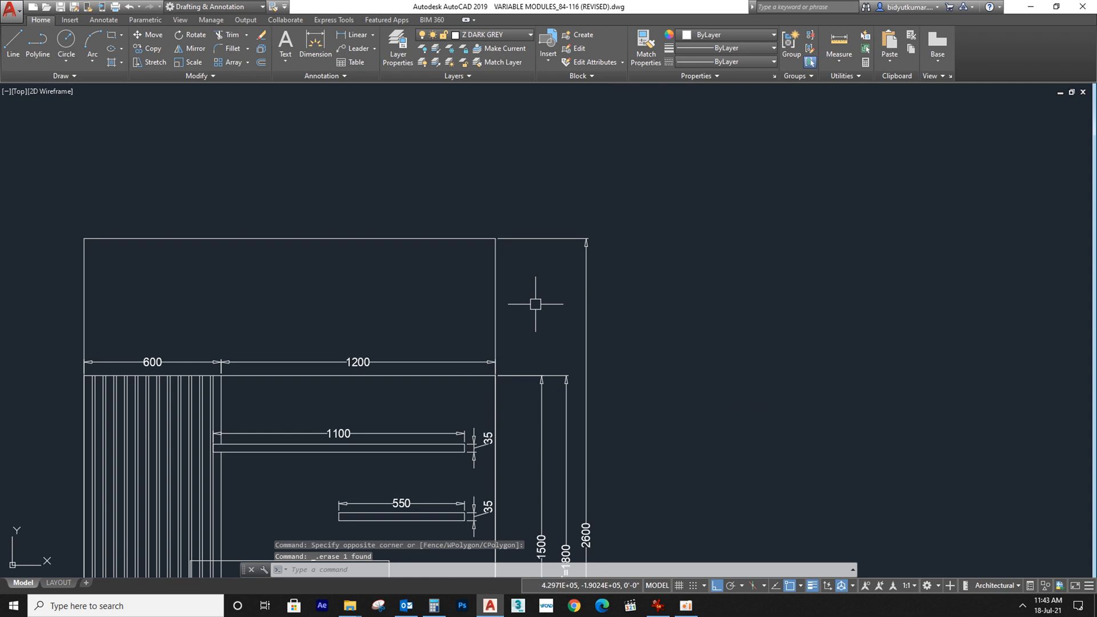
pyautogui.scroll(2, 346, 385)
pyautogui.press('Escape')
# Step: Trim away the slat and panel lines that run inside the TV rectangle
pyautogui.scroll(4, 347, 385)
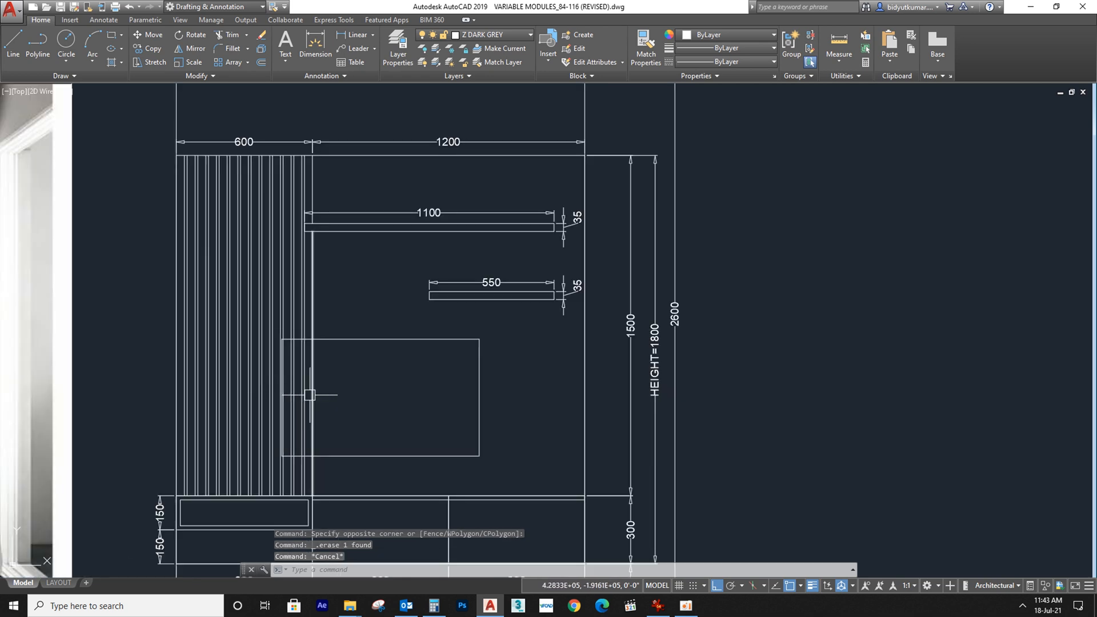
pyautogui.write('TR')
pyautogui.press('Return')
pyautogui.press('Return')
pyautogui.scroll(2, 318, 357)
pyautogui.click(347, 335)
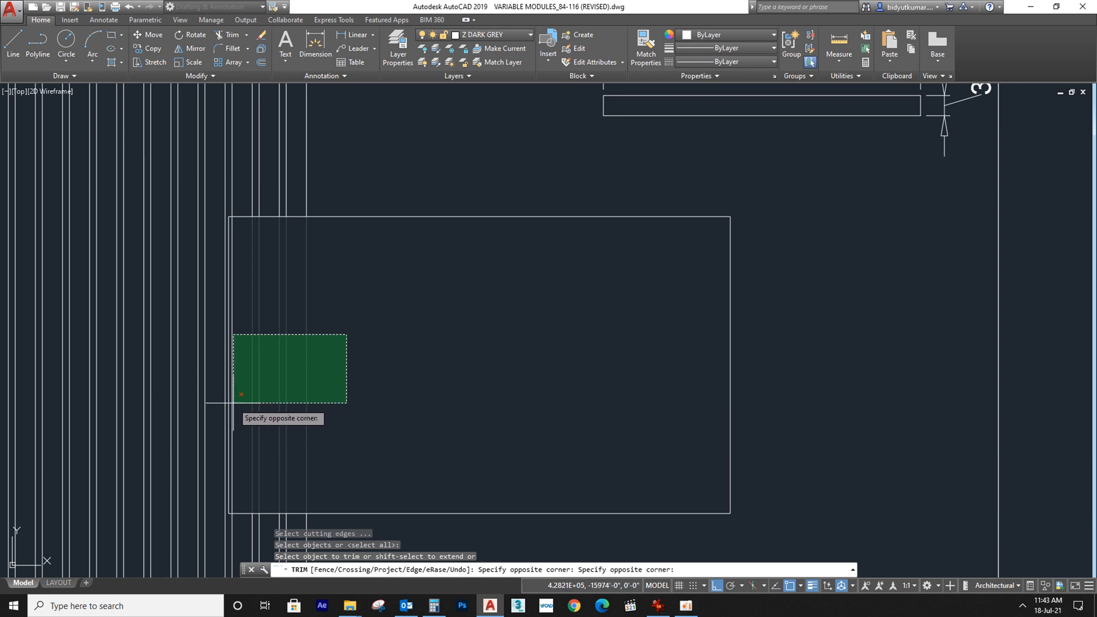
pyautogui.press('Escape')
pyautogui.press('Escape')
pyautogui.press('Escape')
pyautogui.scroll(-2, 294, 392)
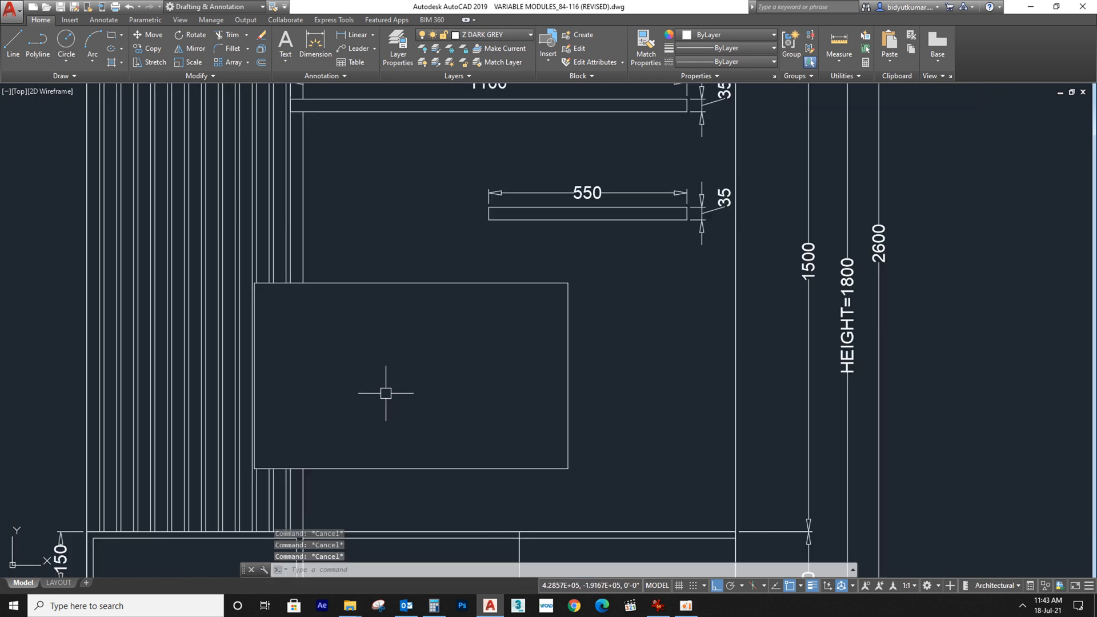
# Step: Offset the TV rectangle 15 inward to form the screen frame
pyautogui.write('O')
pyautogui.press('Return')
pyautogui.write('15')
pyautogui.press('Return')
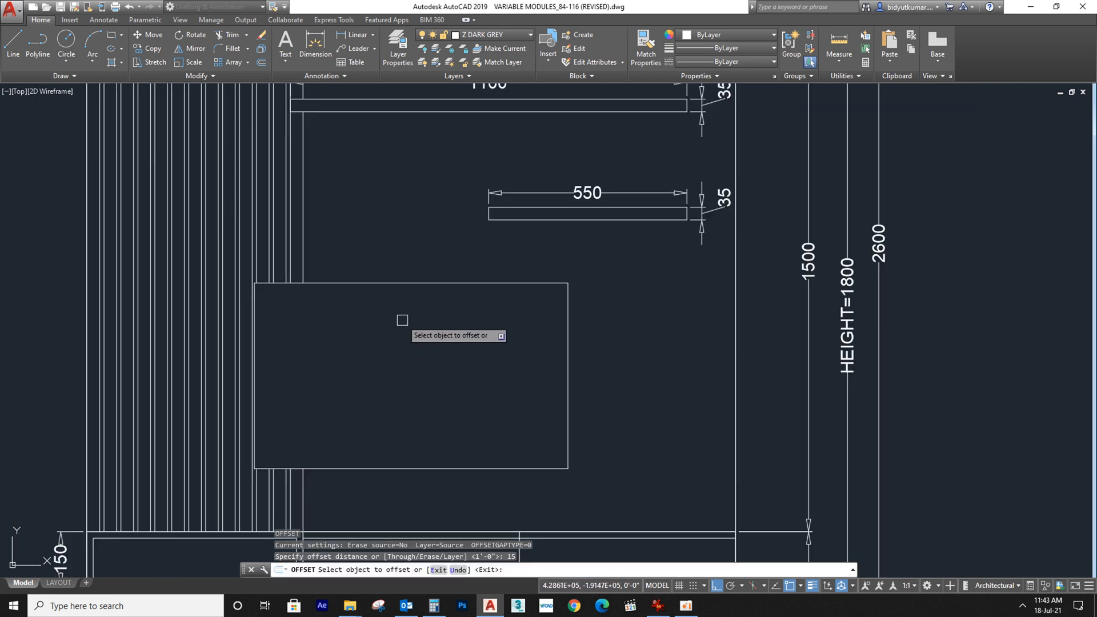
pyautogui.click(436, 284)
pyautogui.click(516, 367)
pyautogui.press('Escape')
pyautogui.scroll(-3, 600, 342)
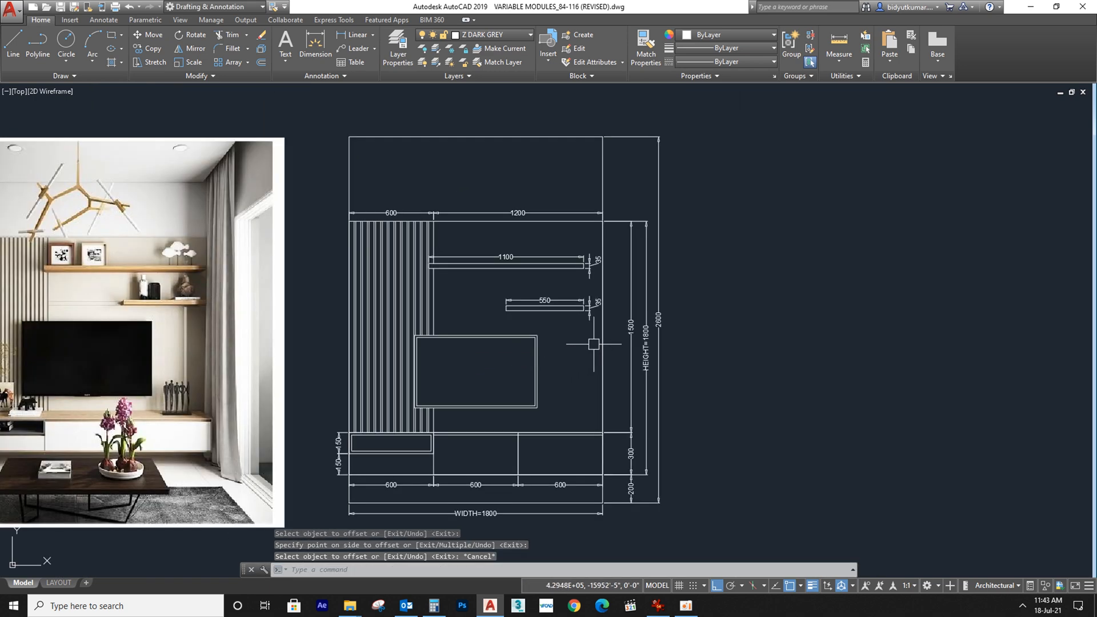
# Step: Check the TV's diagonal with an aligned dimension between opposite corners, and delete that dimension
pyautogui.moveTo(507, 371); pyautogui.dragTo(426, 272, button='middle')
pyautogui.moveTo(503, 302)
pyautogui.mouseDown(button='middle')
pyautogui.moveTo(714, 311)
pyautogui.moveTo(631, 337)
pyautogui.moveTo(608, 476)
pyautogui.mouseUp(button='middle')
pyautogui.scroll(2, 630, 336)
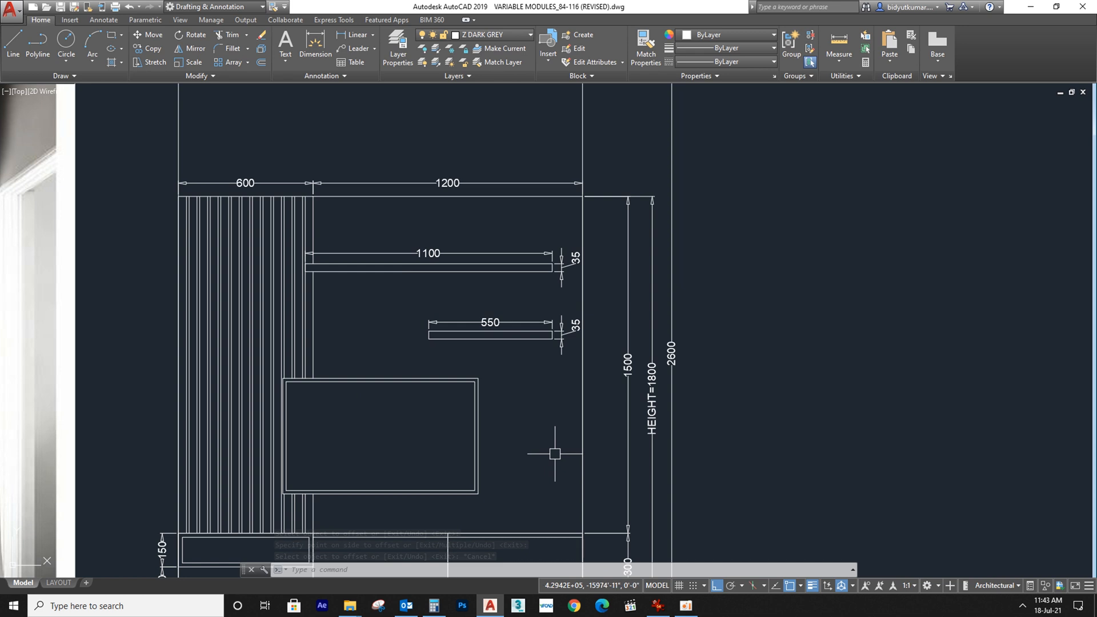
pyautogui.moveTo(520, 423); pyautogui.dragTo(520, 394, button='middle')
pyautogui.write('D')
pyautogui.press('Escape')
pyautogui.press('Escape')
pyautogui.click(373, 34)
pyautogui.click(357, 77)
pyautogui.scroll(2, 472, 390)
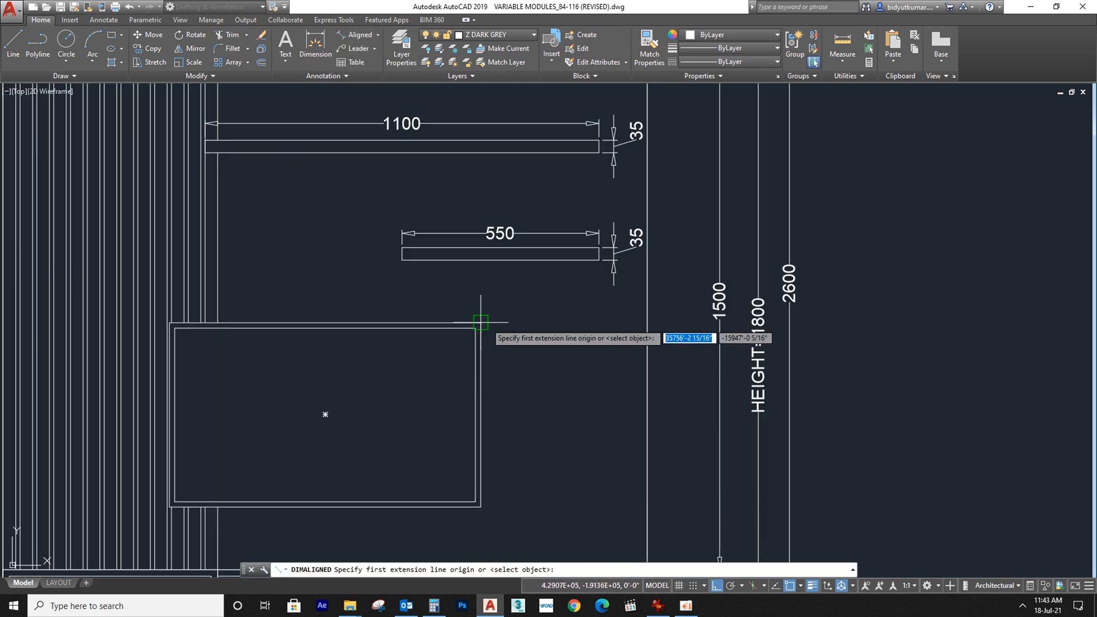
pyautogui.click(481, 323)
pyautogui.click(175, 501)
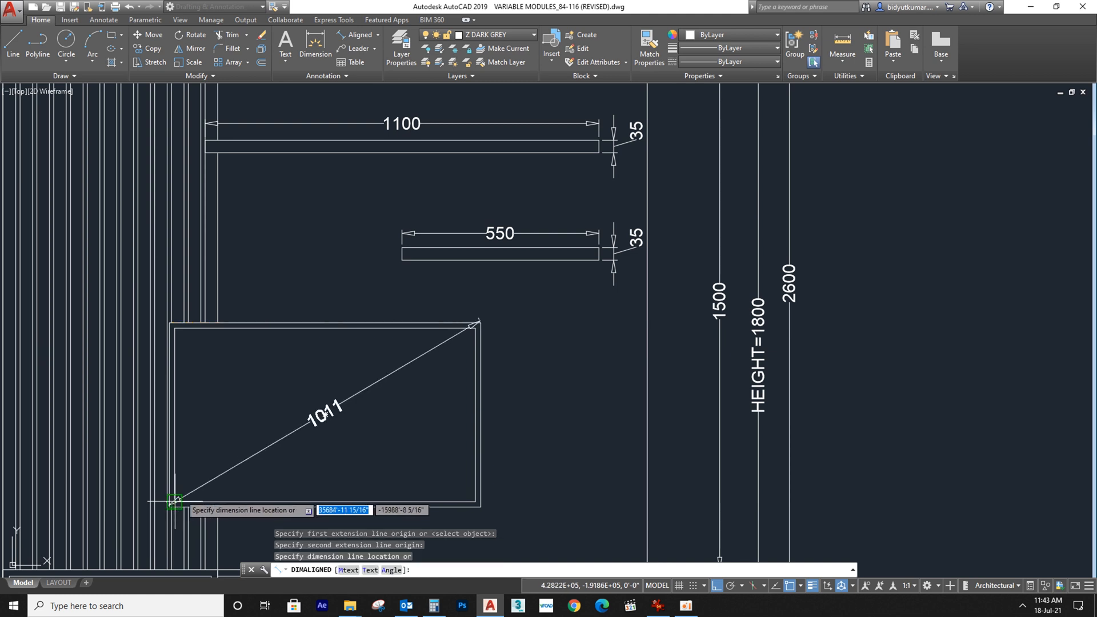
pyautogui.click(167, 505)
pyautogui.press('Escape')
pyautogui.moveTo(390, 410); pyautogui.dragTo(243, 430)
pyautogui.press('Delete')
pyautogui.scroll(-2, 482, 392)
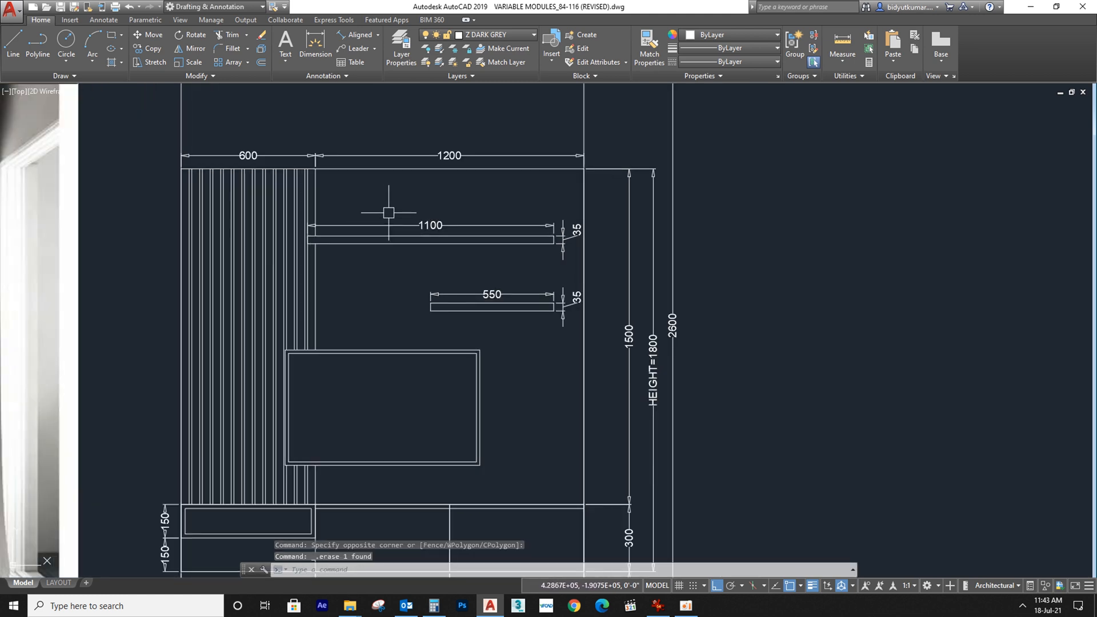
pyautogui.scroll(-1, 398, 295)
pyautogui.moveTo(444, 455); pyautogui.dragTo(505, 404, button='middle')
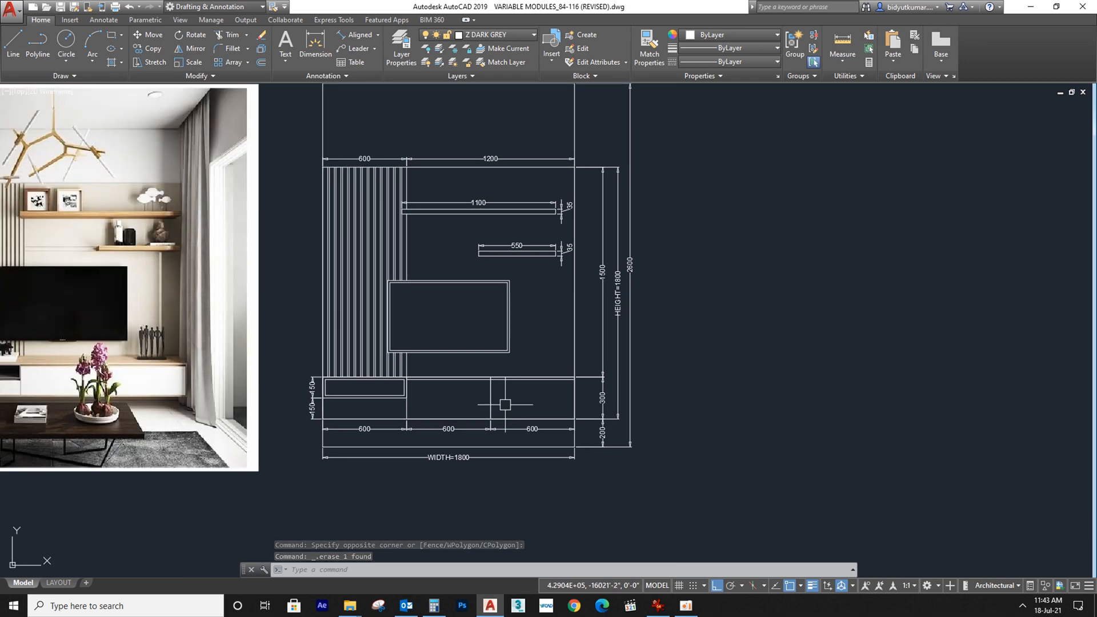
pyautogui.scroll(-4, 504, 405)
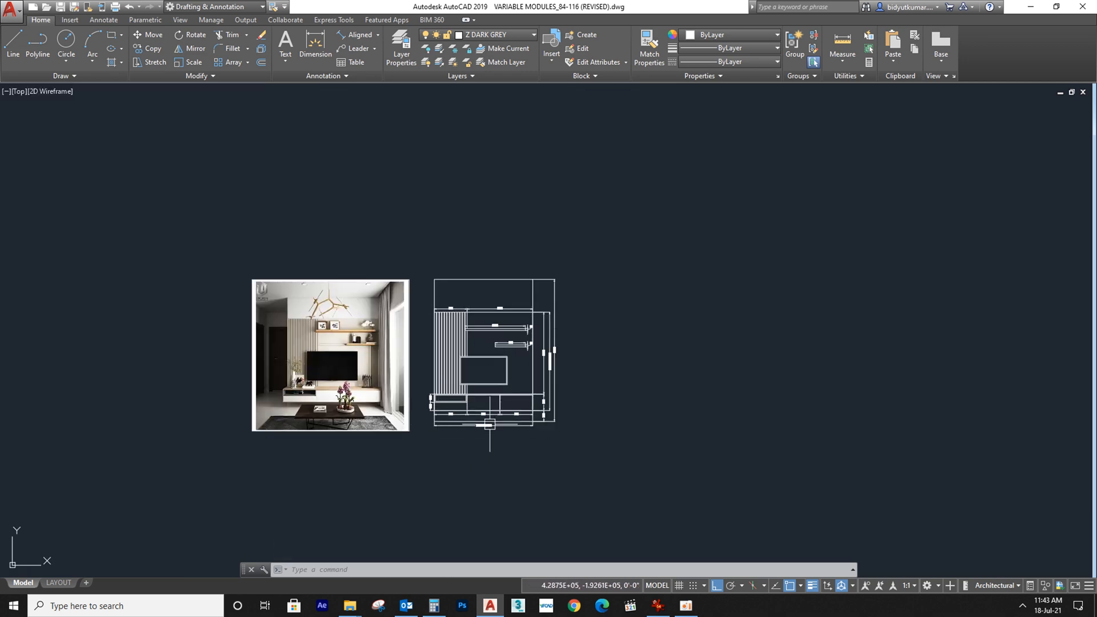
pyautogui.scroll(4, 529, 387)
pyautogui.scroll(2, 548, 347)
pyautogui.moveTo(548, 348); pyautogui.dragTo(559, 431, button='middle')
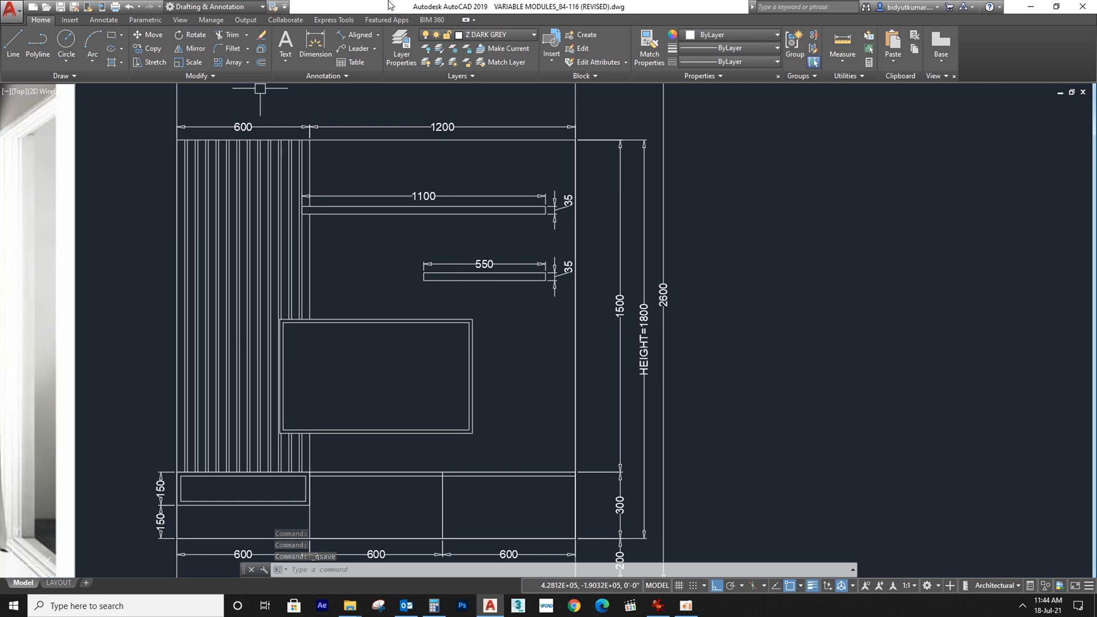
# Step: Create a new yellow layer named DIMENSION with the Continuous linetype
pyautogui.click(402, 57)
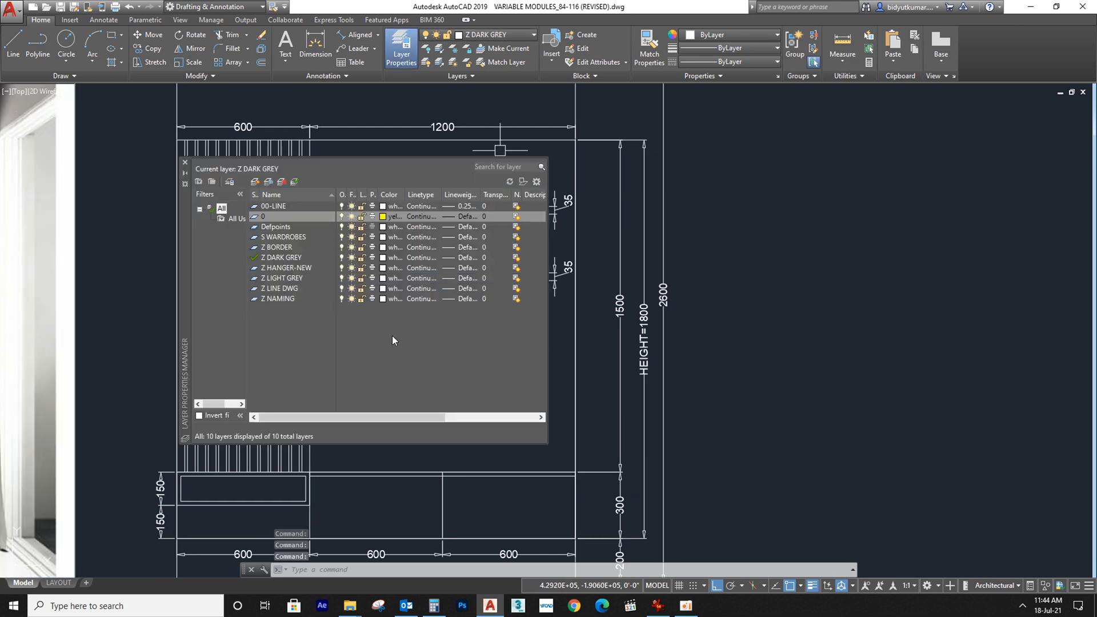
pyautogui.click(258, 182)
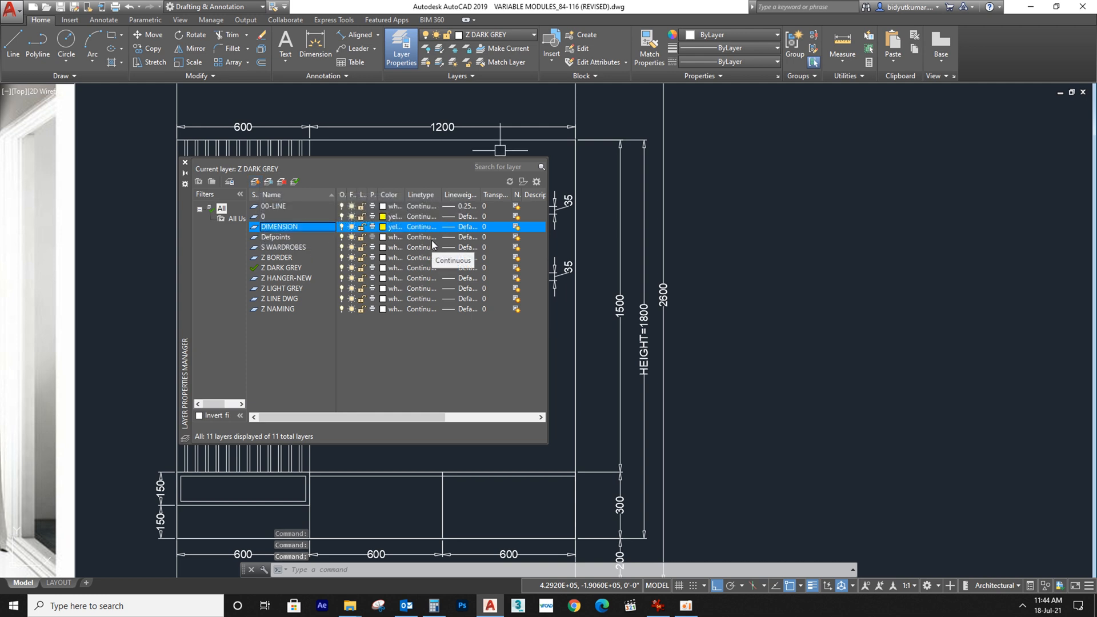
pyautogui.click(184, 163)
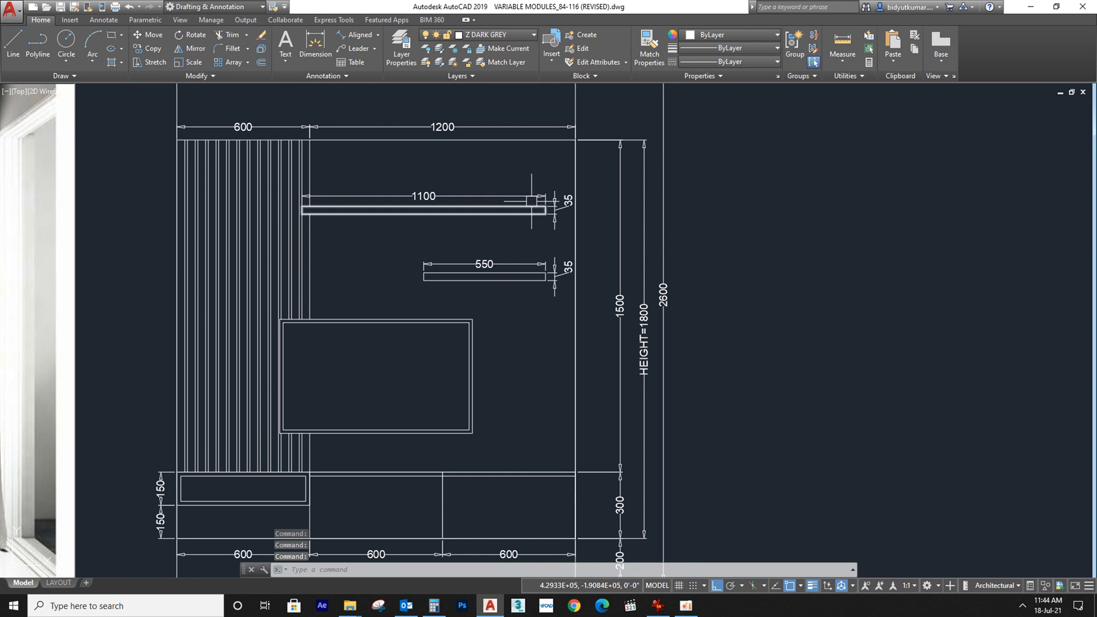
# Step: Select the elevation's overall, base unit and upper shelf dimensions, leaving out those of the lower shelf
pyautogui.click(628, 152)
pyautogui.click(492, 228)
pyautogui.click(521, 85)
pyautogui.click(259, 127)
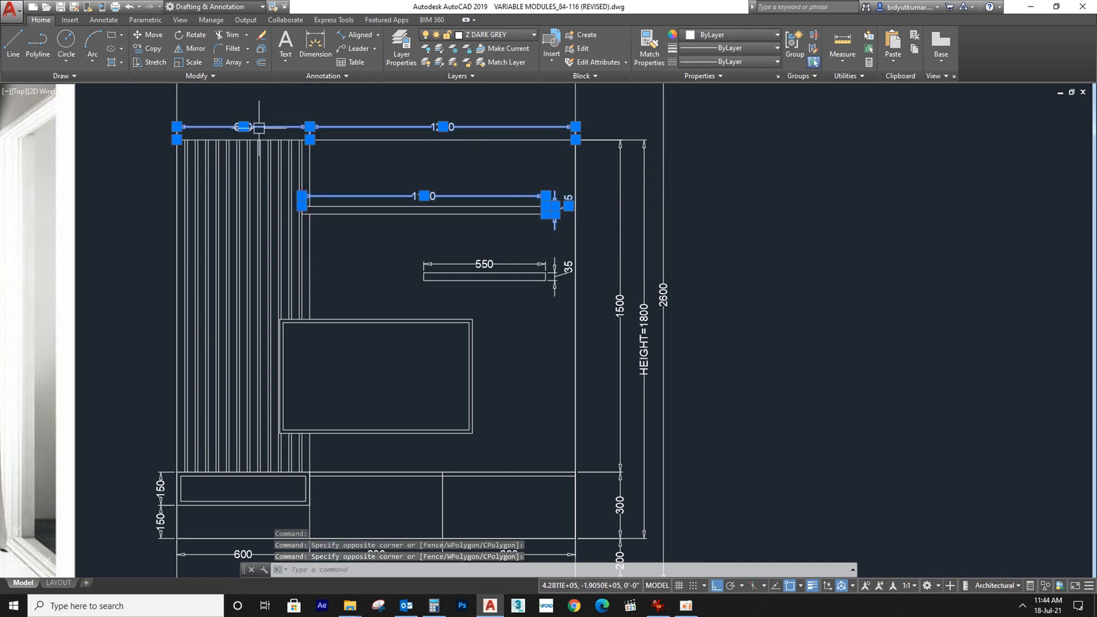
pyautogui.scroll(-2, 669, 312)
pyautogui.click(685, 184)
pyautogui.click(599, 492)
pyautogui.click(579, 473)
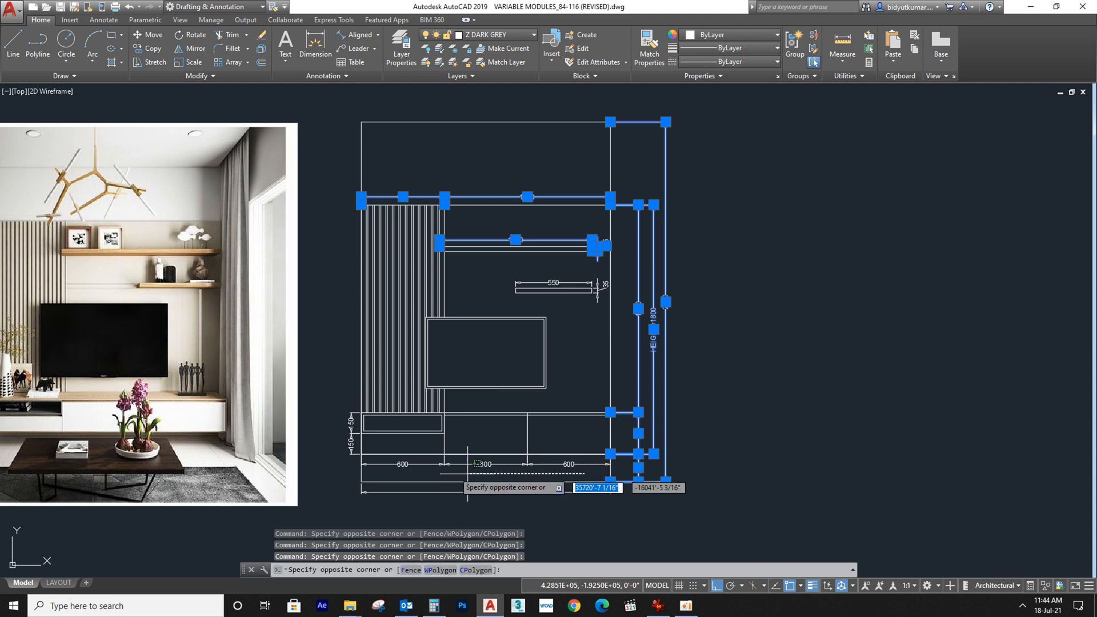
pyautogui.click(430, 463)
pyautogui.click(482, 493)
pyautogui.click(355, 391)
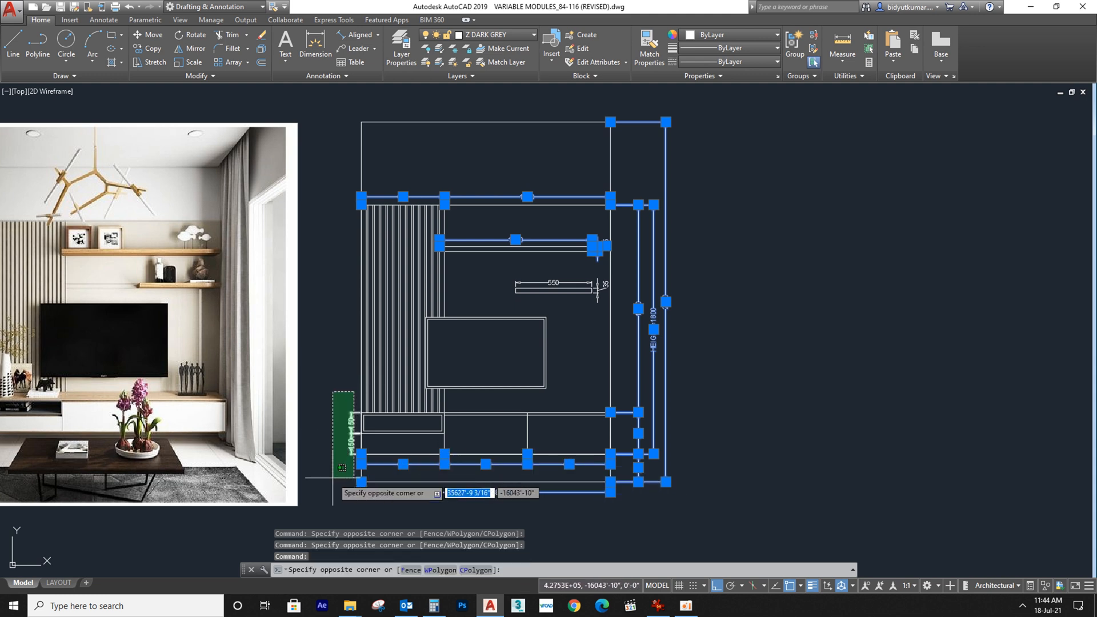
pyautogui.click(332, 478)
pyautogui.click(686, 607)
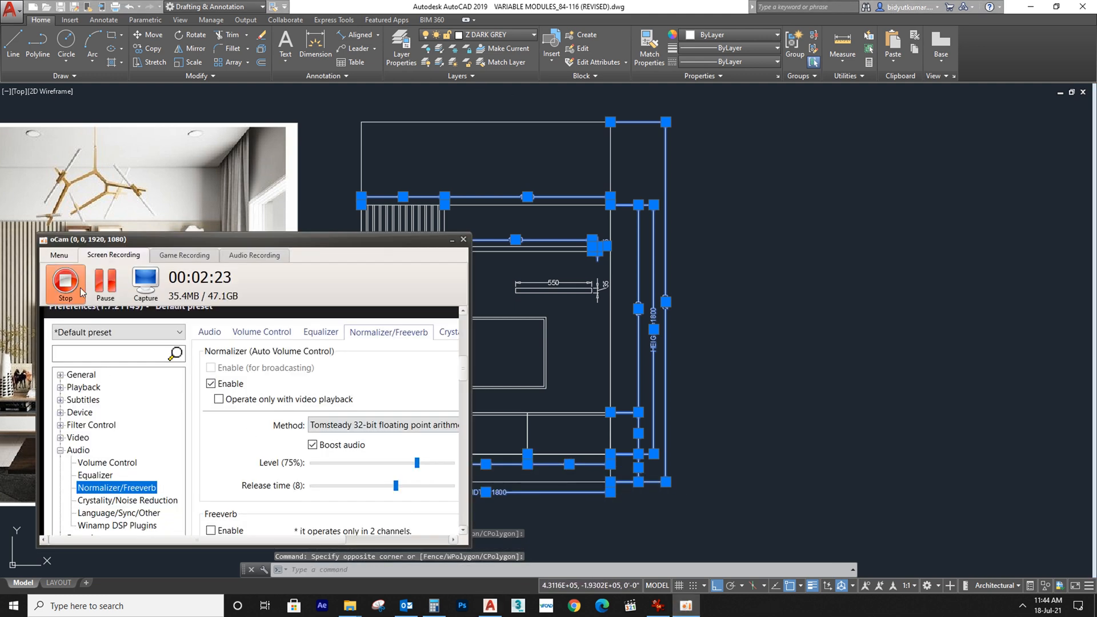
pyautogui.click(112, 288)
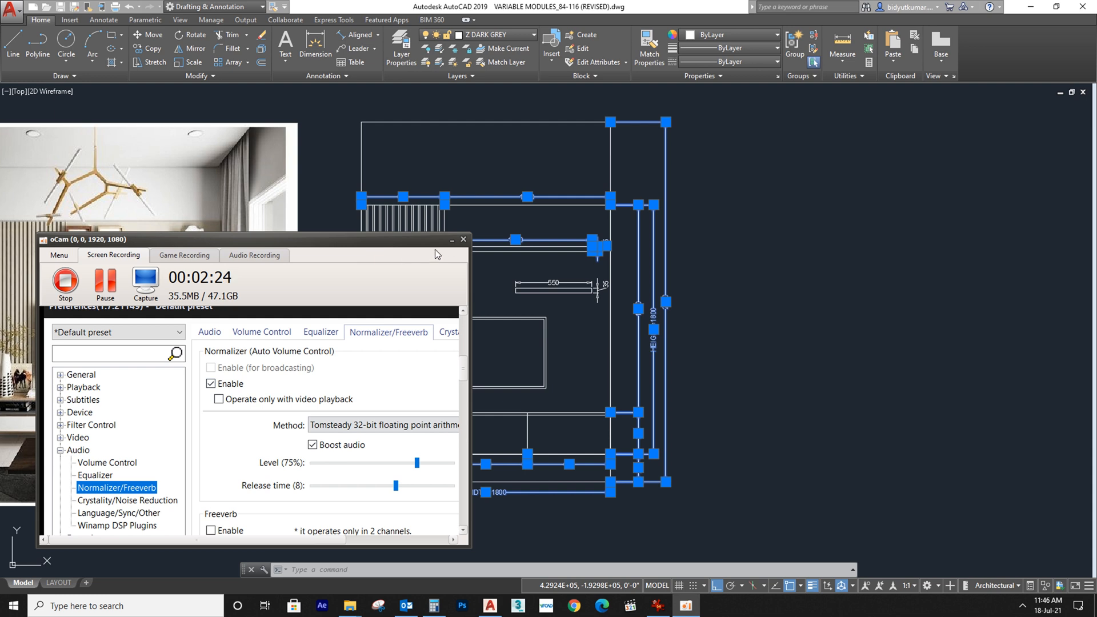
pyautogui.click(451, 239)
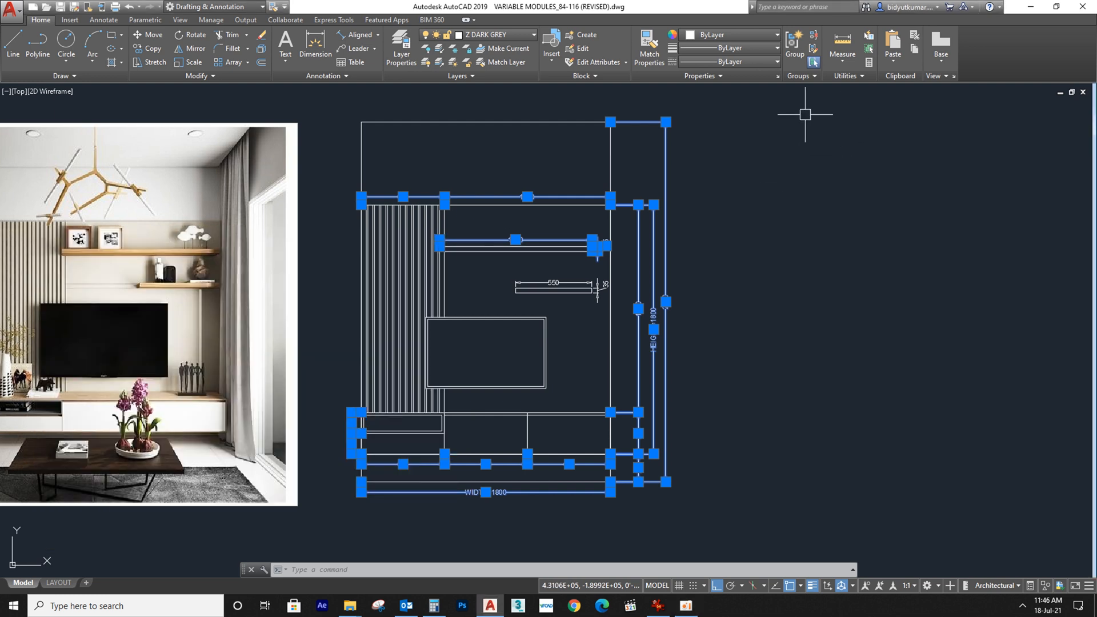
# Step: Assign the selected dimensions to the DIMENSION layer and change that layer's colour to 255
pyautogui.click(510, 36)
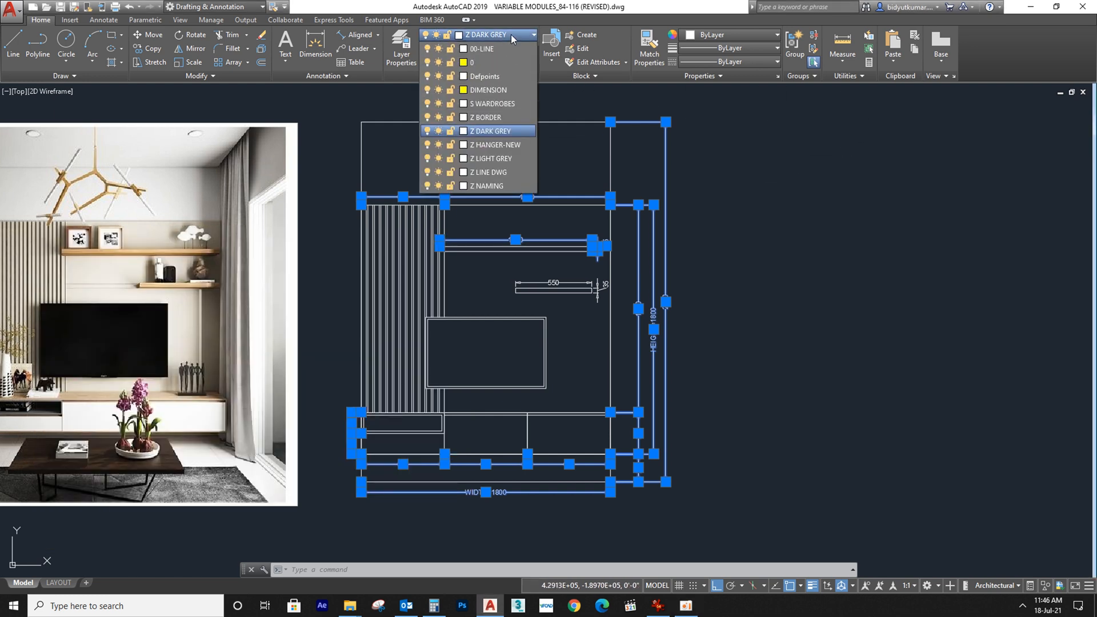
pyautogui.click(488, 90)
pyautogui.click(465, 35)
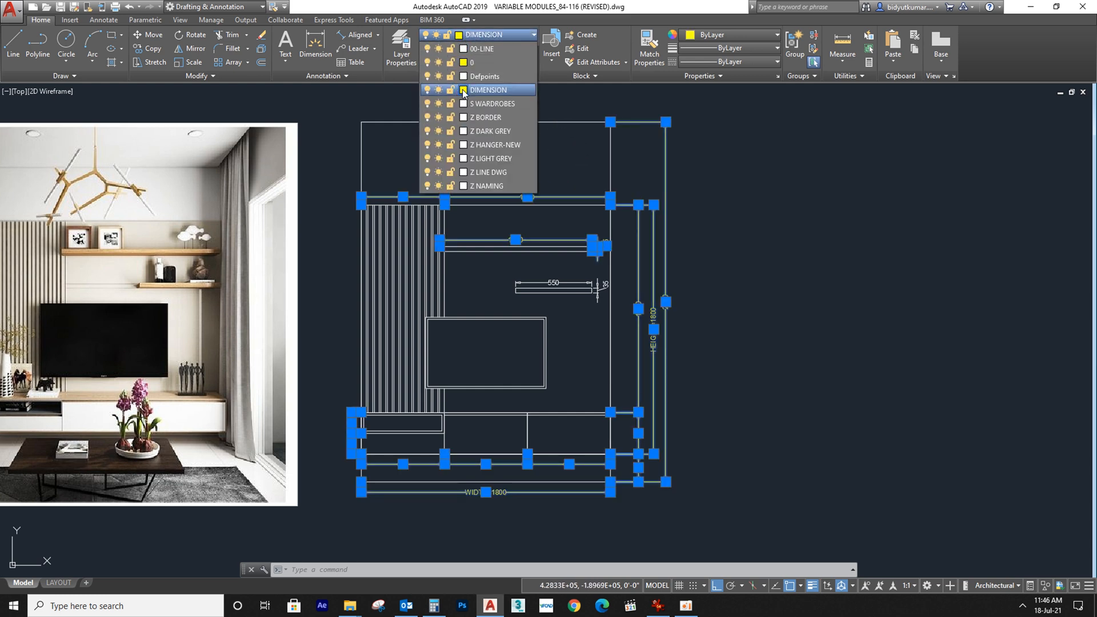
pyautogui.click(463, 90)
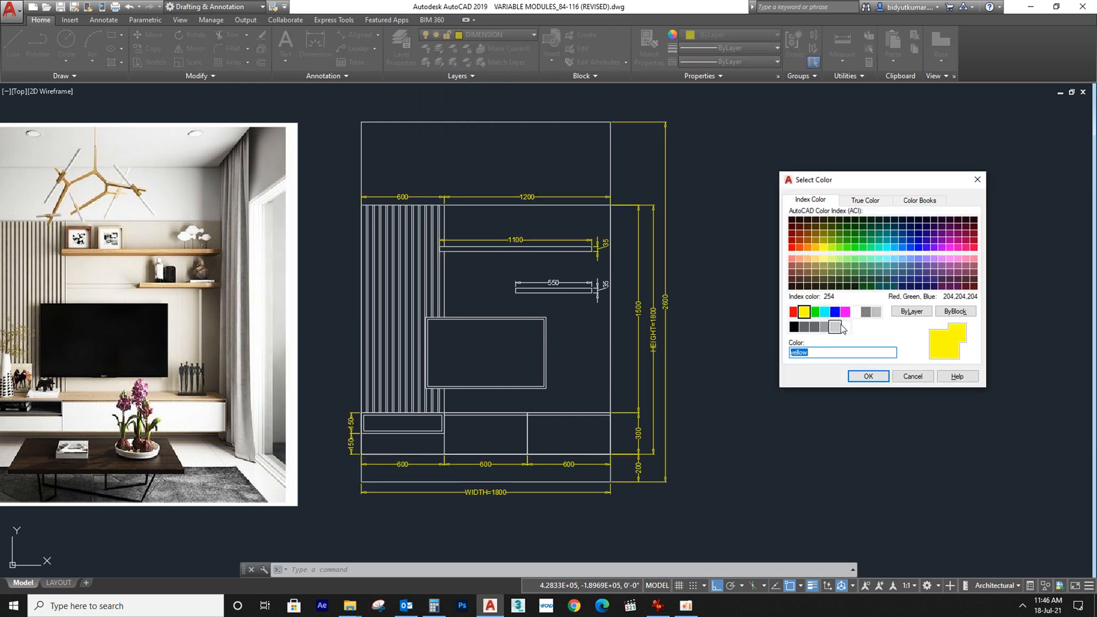
pyautogui.click(845, 327)
pyautogui.click(870, 378)
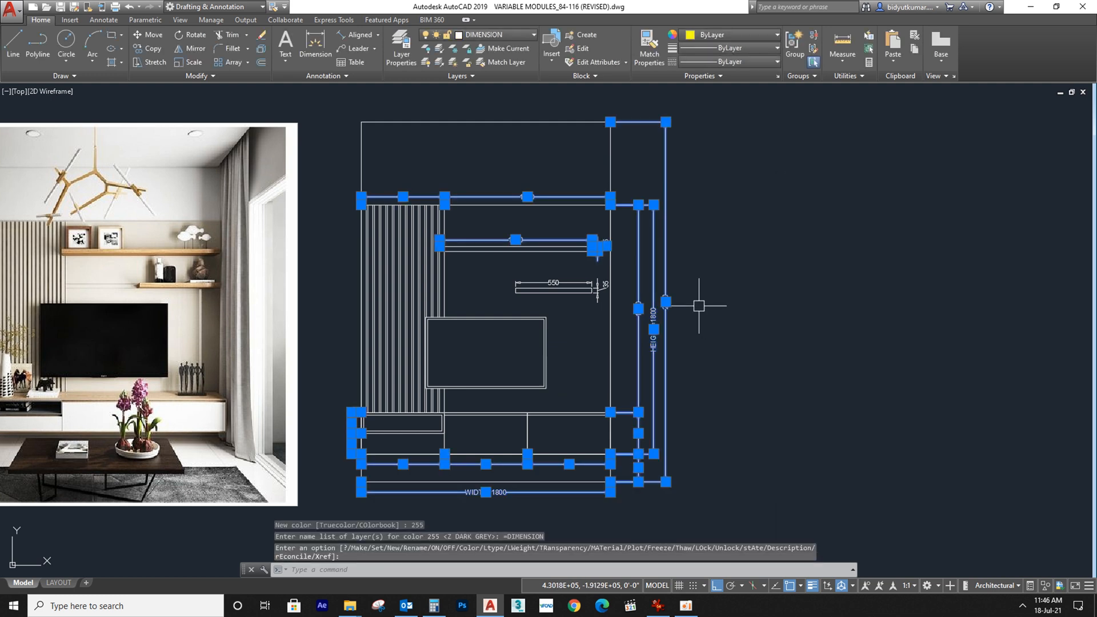
pyautogui.press('Escape')
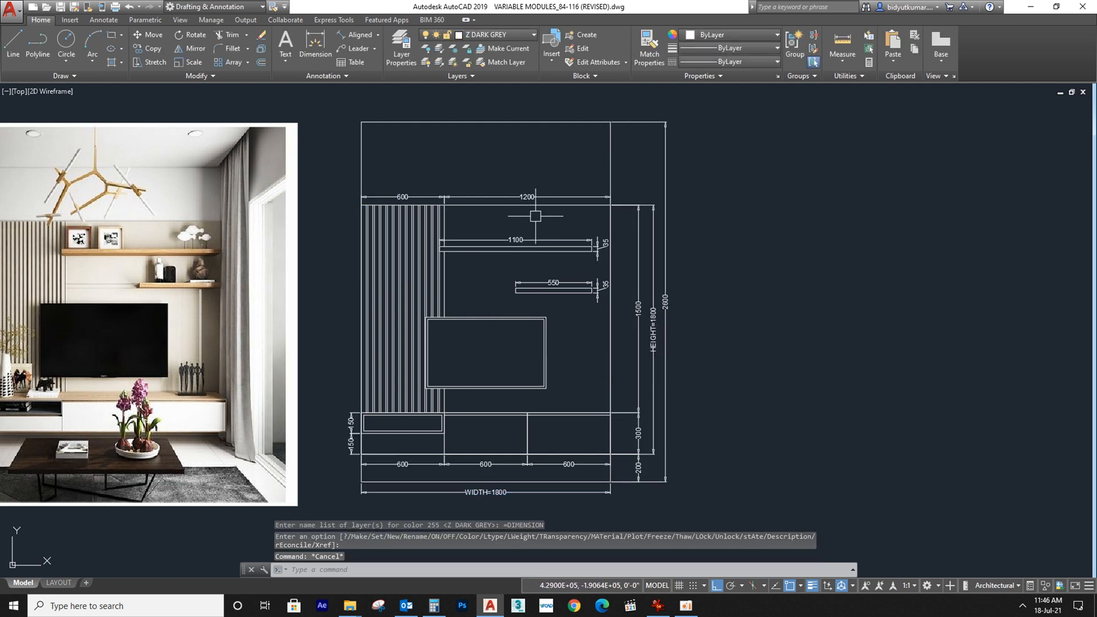
# Step: Change the DIMENSION layer's colour to the dark grey index colour 251
pyautogui.click(498, 34)
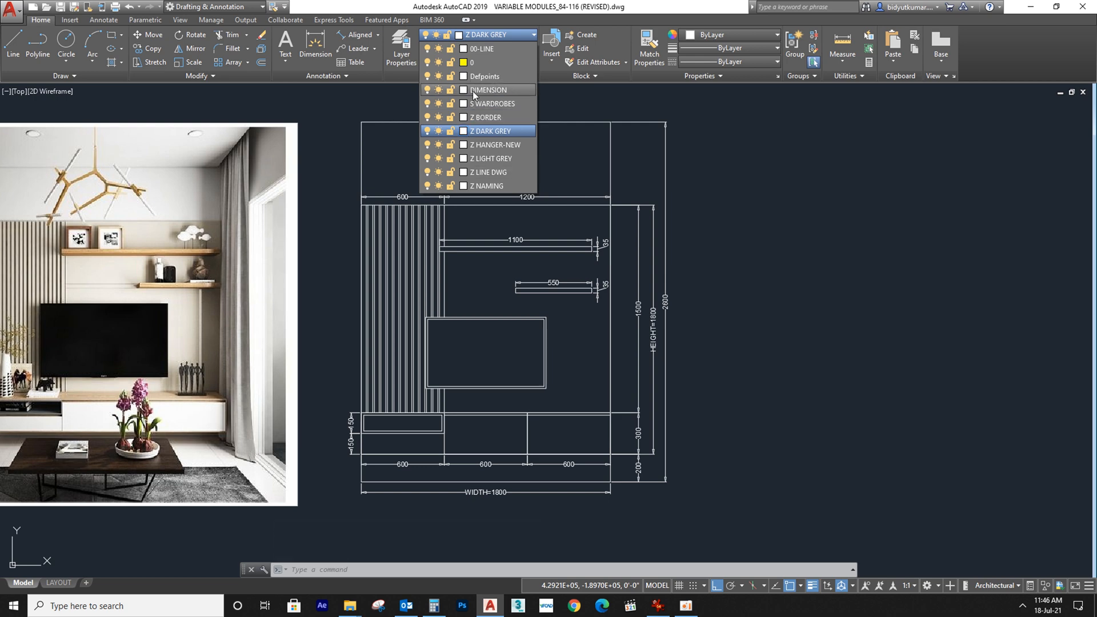
pyautogui.click(464, 90)
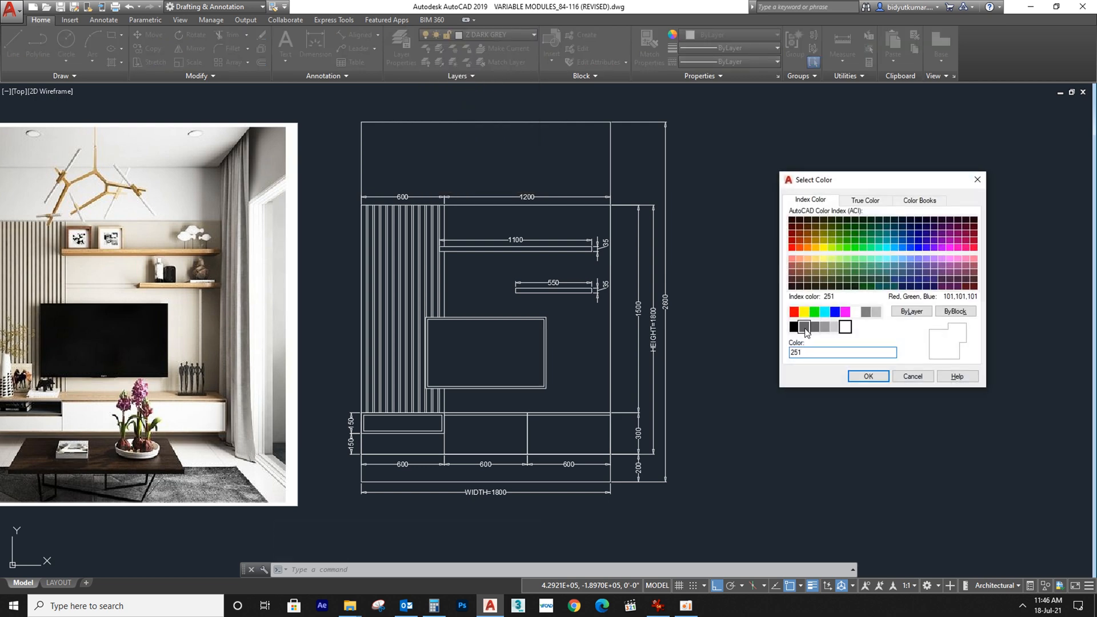
pyautogui.click(867, 377)
pyautogui.press('Escape')
pyautogui.press('Escape')
pyautogui.press('Escape')
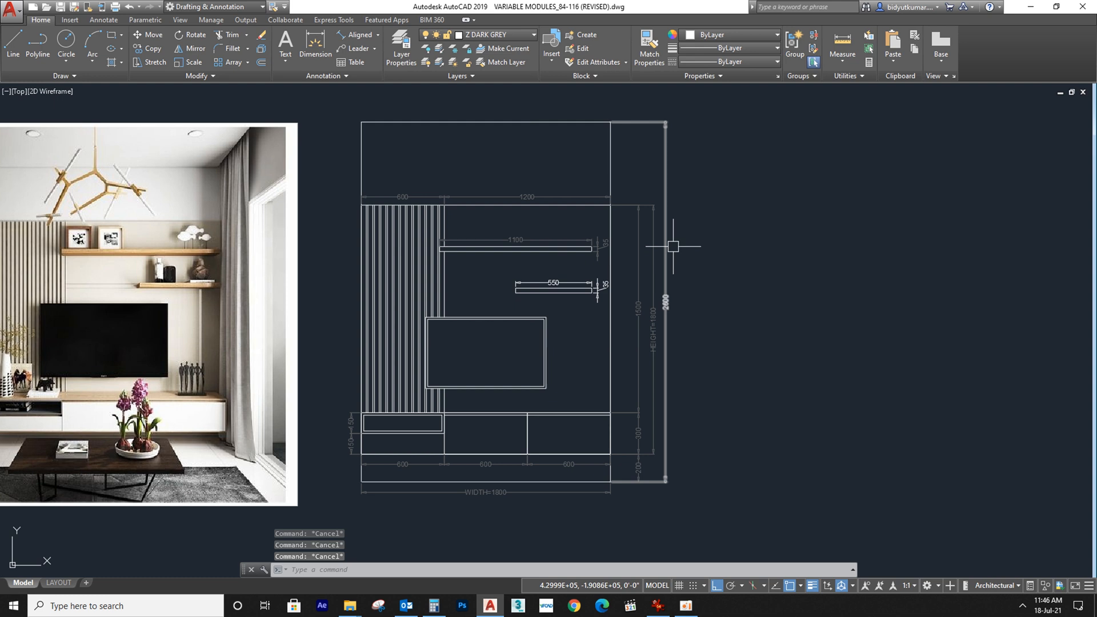
# Step: Move the five vertical dimensions beside the elevation horizontally closer to the wall's edge
pyautogui.click(690, 118)
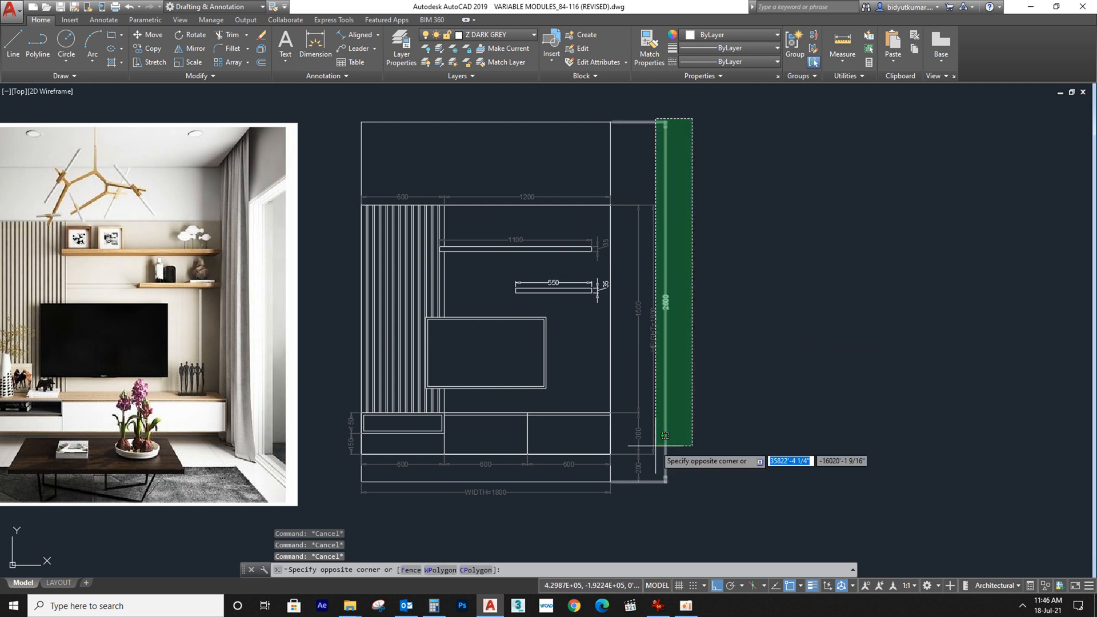
pyautogui.click(635, 506)
pyautogui.write('M')
pyautogui.press('Return')
pyautogui.click(885, 451)
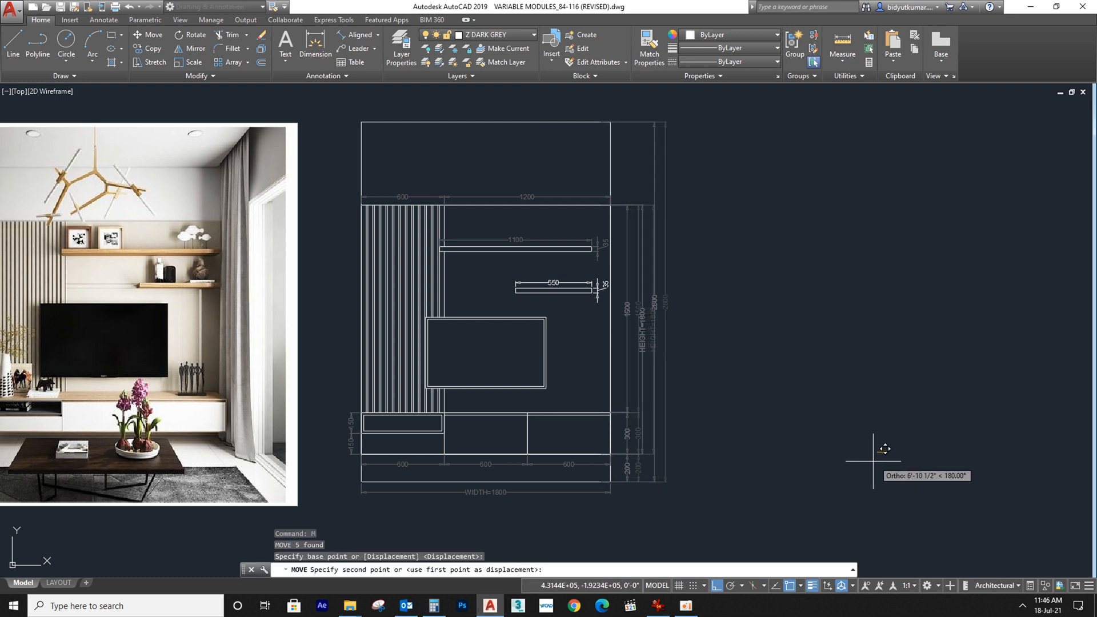
pyautogui.click(869, 462)
pyautogui.press('Escape')
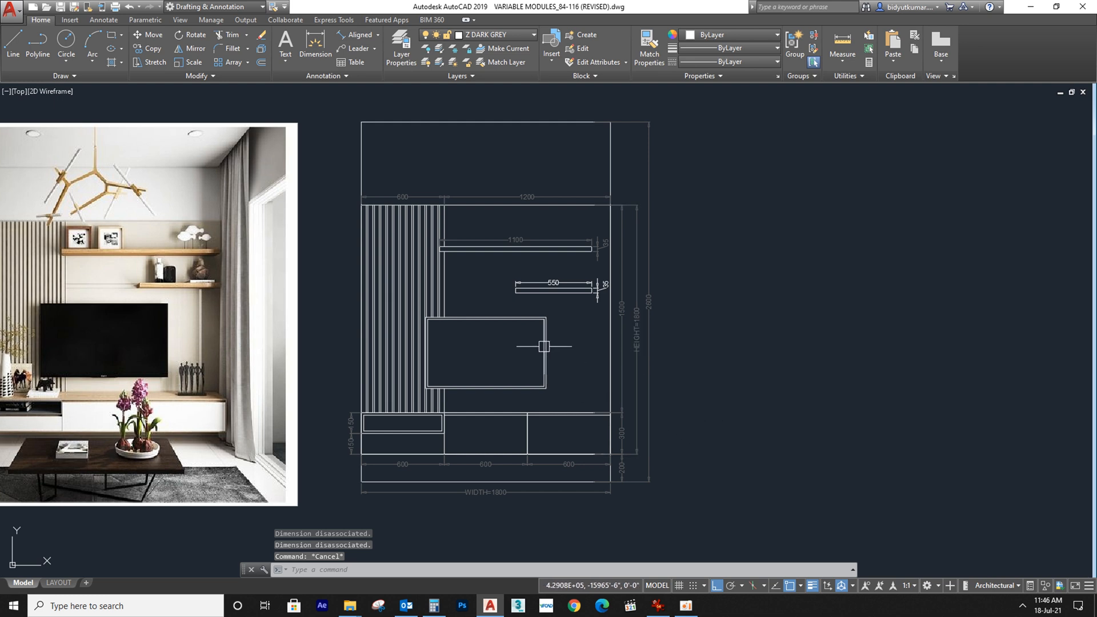
# Step: Prefix the outermost vertical dimension's text with "TOTAL CEILING ="
pyautogui.click(649, 307)
pyautogui.scroll(4, 651, 307)
pyautogui.doubleClick(651, 307)
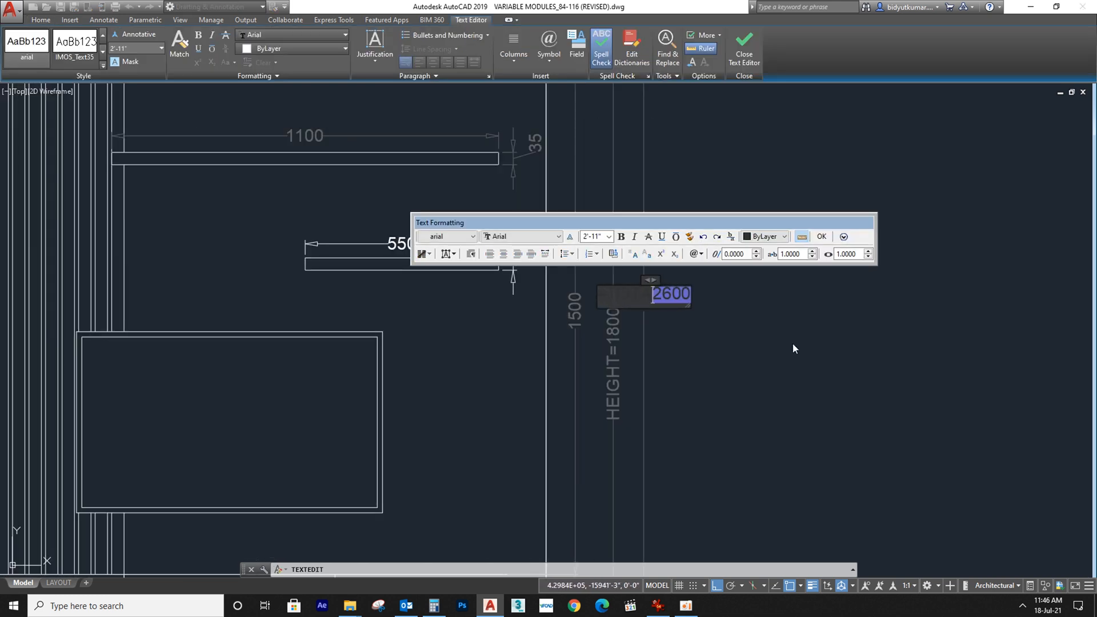
pyautogui.write('TOTAL HEIGH')
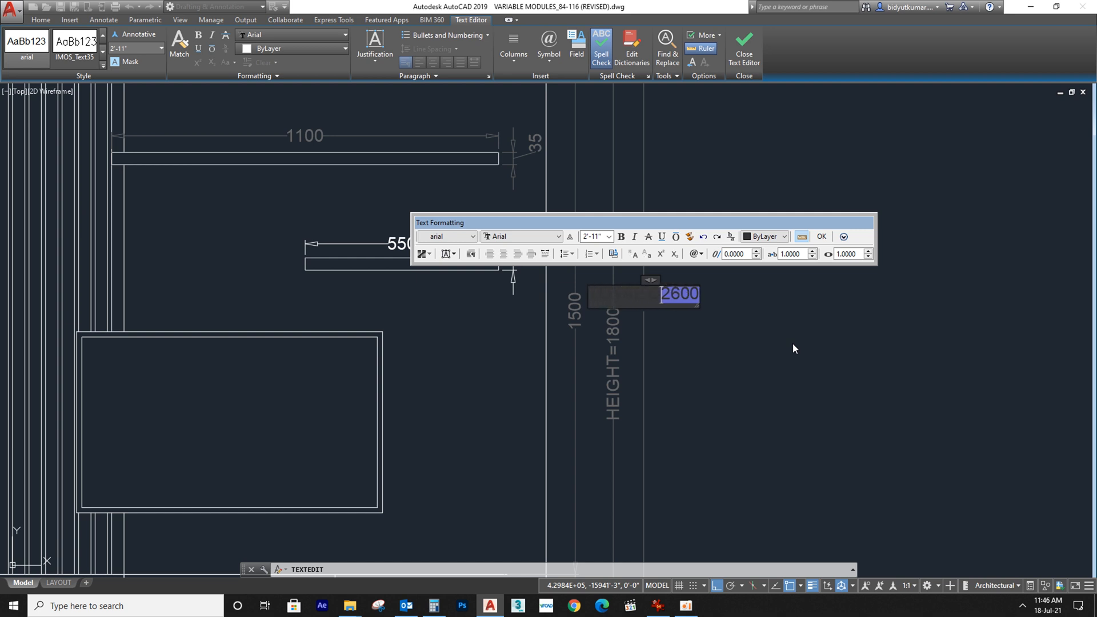
pyautogui.write('G =')
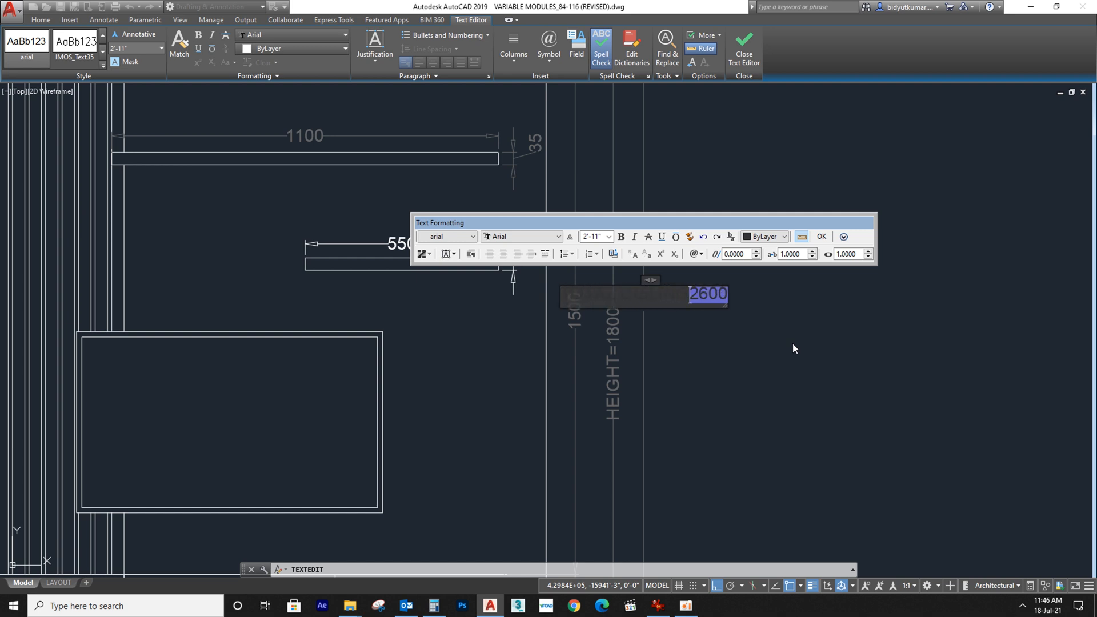
pyautogui.click(793, 348)
pyautogui.press('Escape')
pyautogui.scroll(-4, 792, 354)
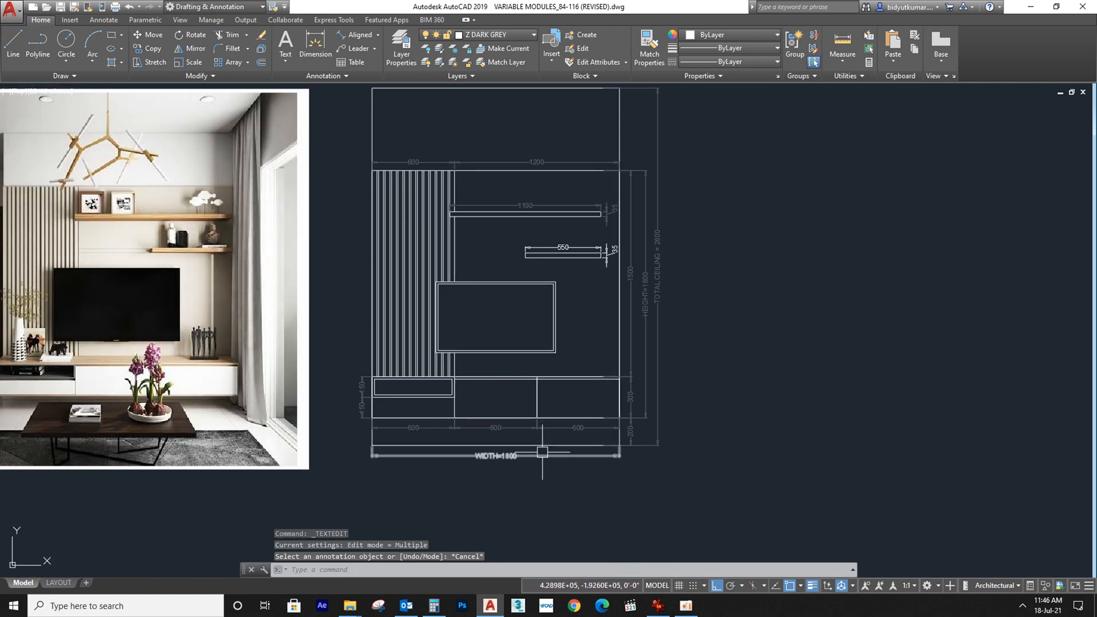
pyautogui.moveTo(506, 424); pyautogui.dragTo(718, 443, button='middle')
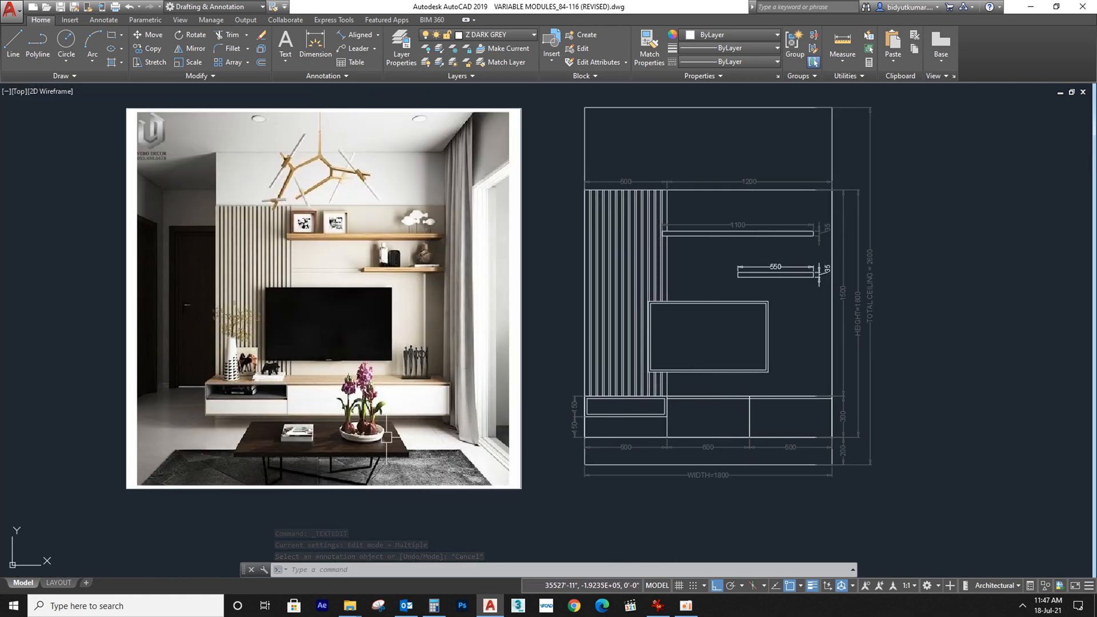
pyautogui.scroll(2, 251, 401)
pyautogui.scroll(-2, 320, 438)
pyautogui.moveTo(819, 432); pyautogui.dragTo(557, 417, button='middle')
pyautogui.scroll(2, 441, 176)
pyautogui.moveTo(440, 177); pyautogui.dragTo(460, 238, button='middle')
pyautogui.scroll(-2, 460, 237)
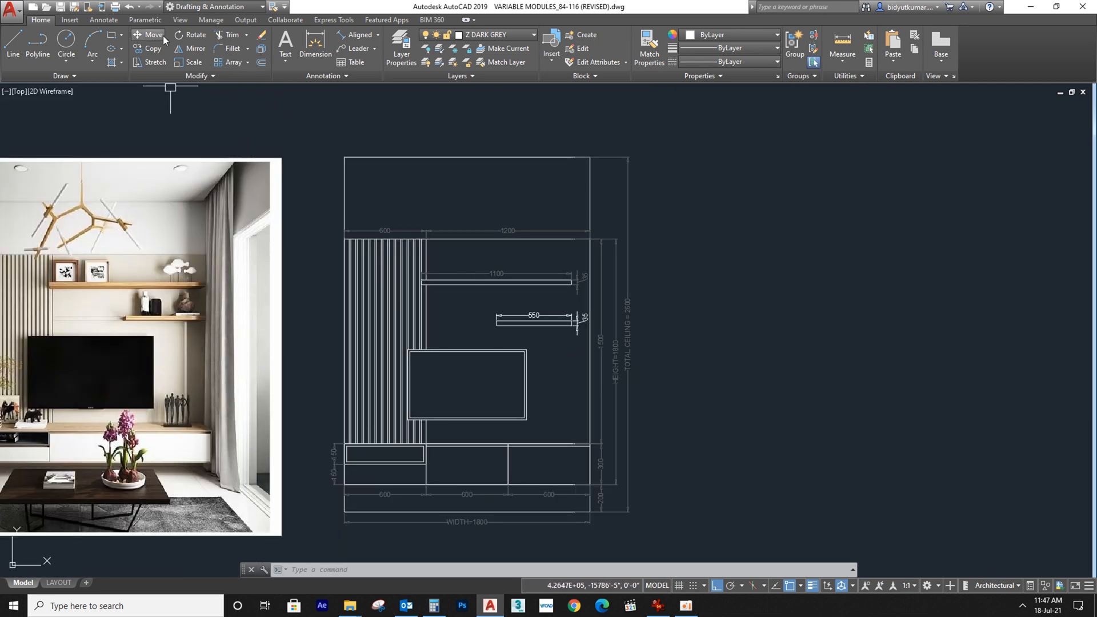
pyautogui.click(114, 63)
pyautogui.press('Escape')
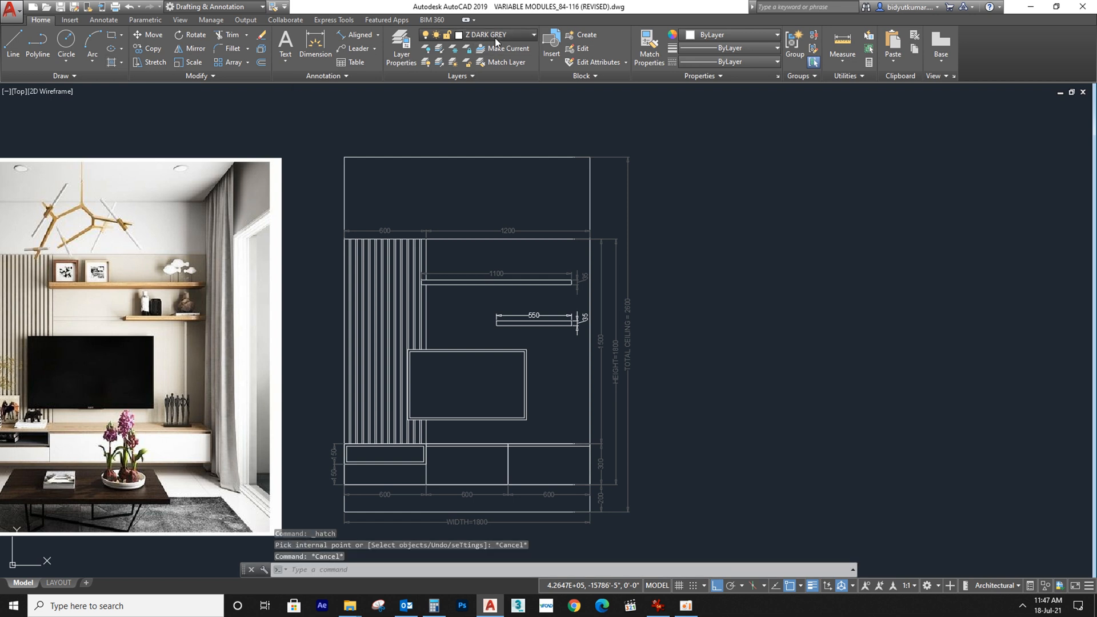
# Step: Turn off the DIMENSION layer and assign the lower shelf's length and thickness dimensions to it
pyautogui.click(495, 35)
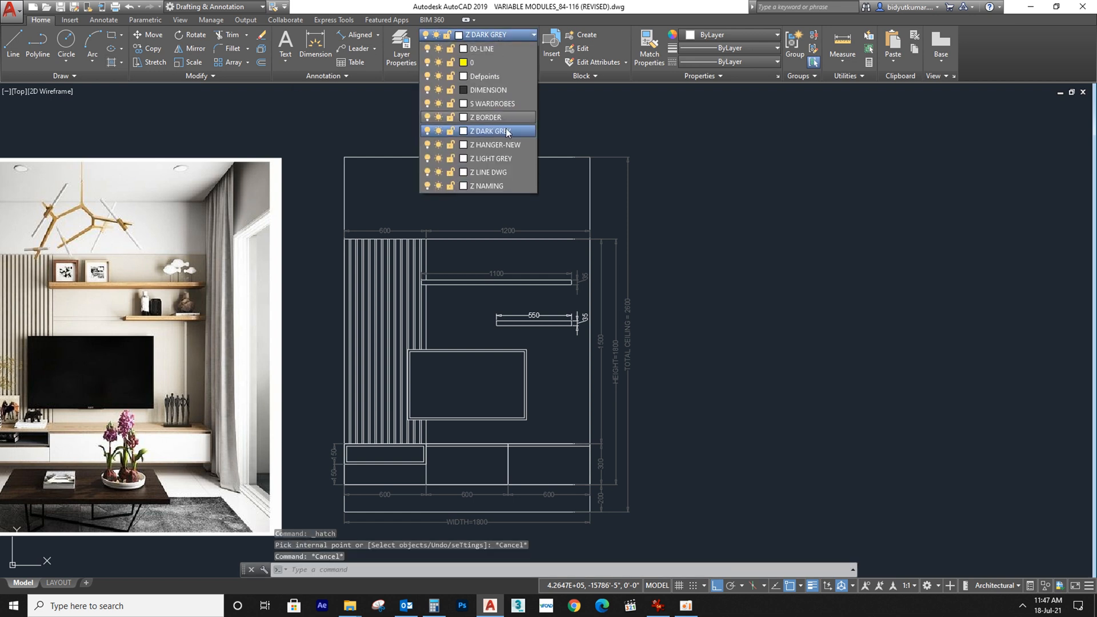
pyautogui.click(427, 90)
pyautogui.click(702, 305)
pyautogui.scroll(2, 578, 315)
pyautogui.click(591, 289)
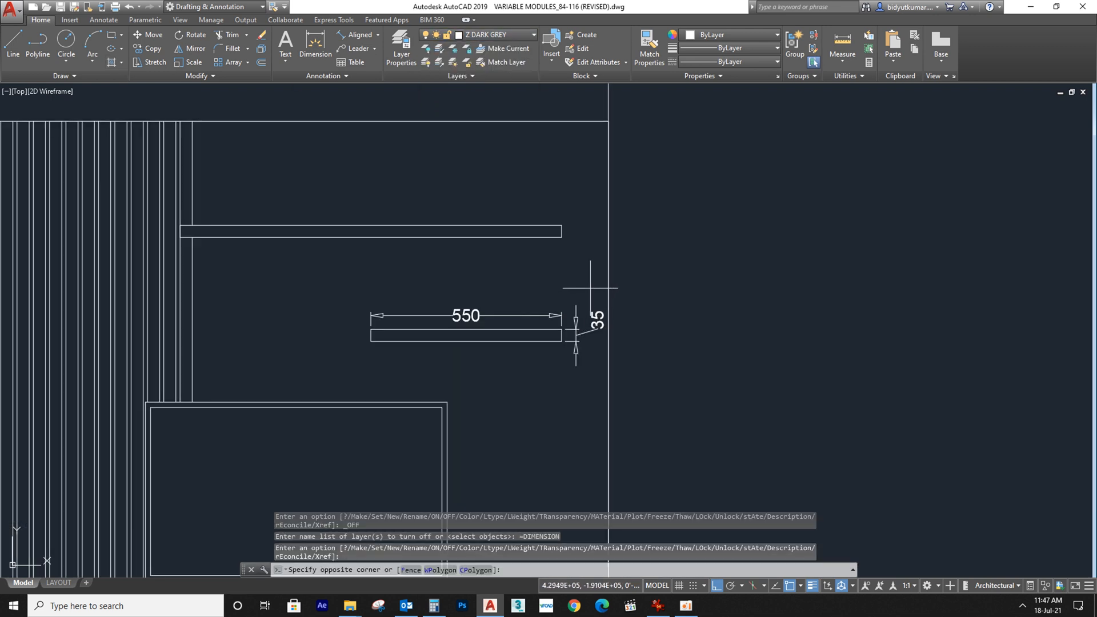
pyautogui.click(540, 323)
pyautogui.click(499, 37)
pyautogui.click(490, 89)
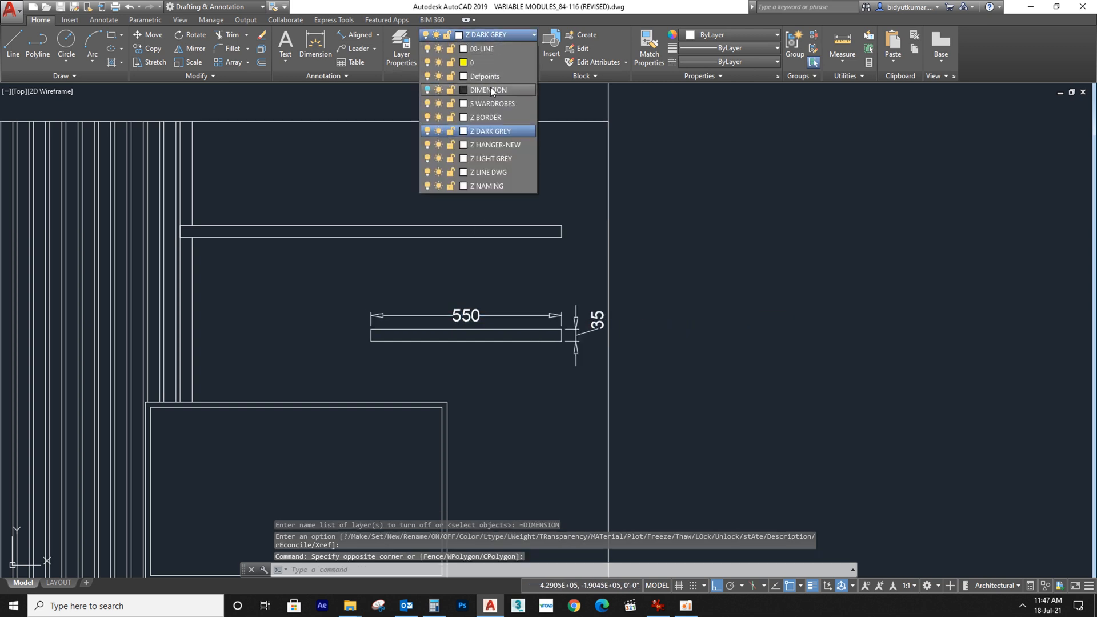
pyautogui.click(617, 314)
pyautogui.scroll(-6, 611, 316)
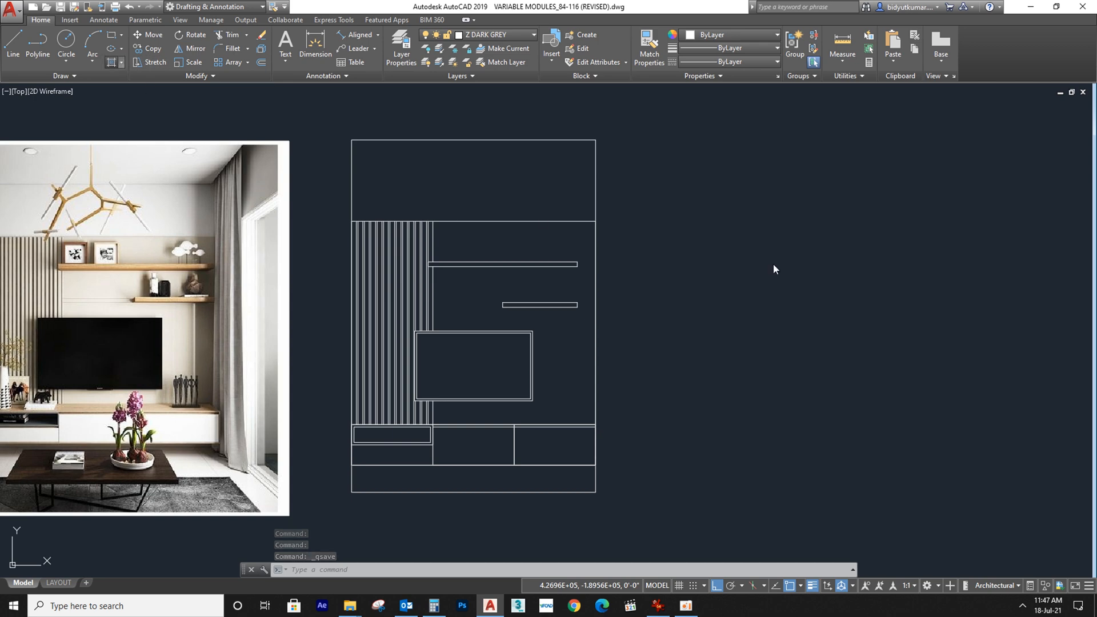
# Step: Start an ANSI31 hatch and pick the two thin countertop strips and the open compartment's frame as its areas
pyautogui.write('h')
pyautogui.press('Return')
pyautogui.moveTo(630, 270); pyautogui.dragTo(707, 267, button='middle')
pyautogui.scroll(1, 597, 290)
pyautogui.scroll(-2, 612, 274)
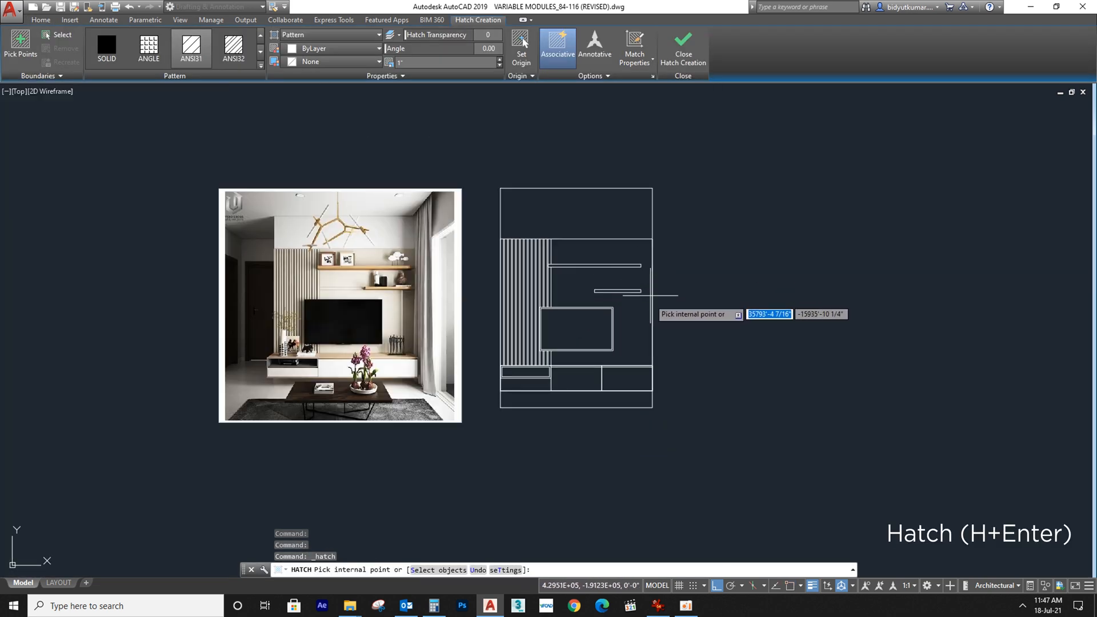
pyautogui.scroll(6, 571, 365)
pyautogui.click(551, 355)
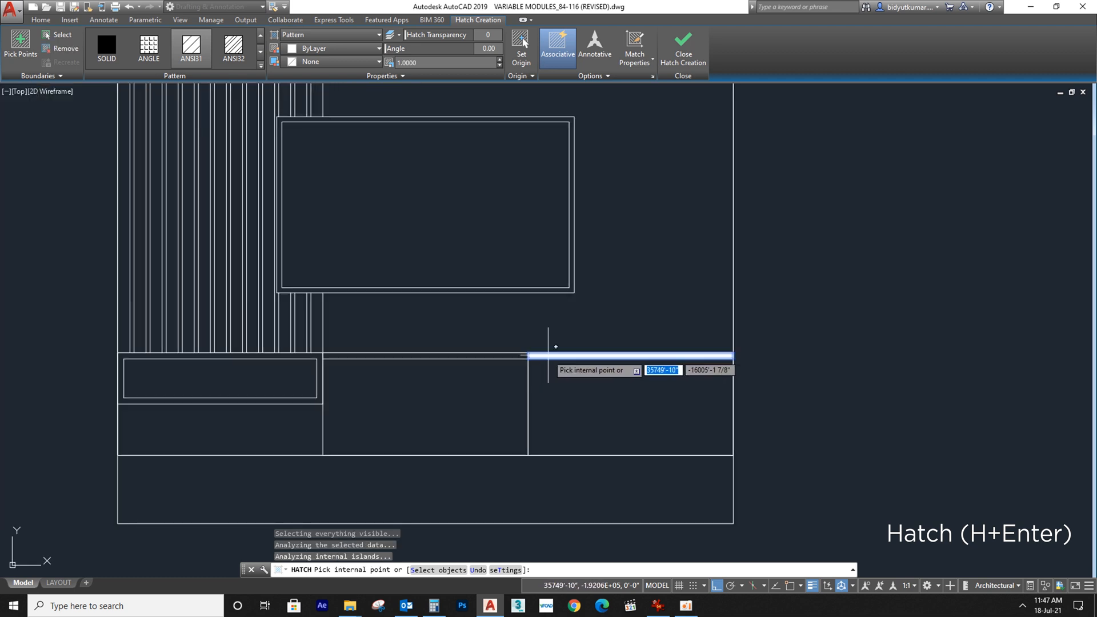
pyautogui.click(460, 354)
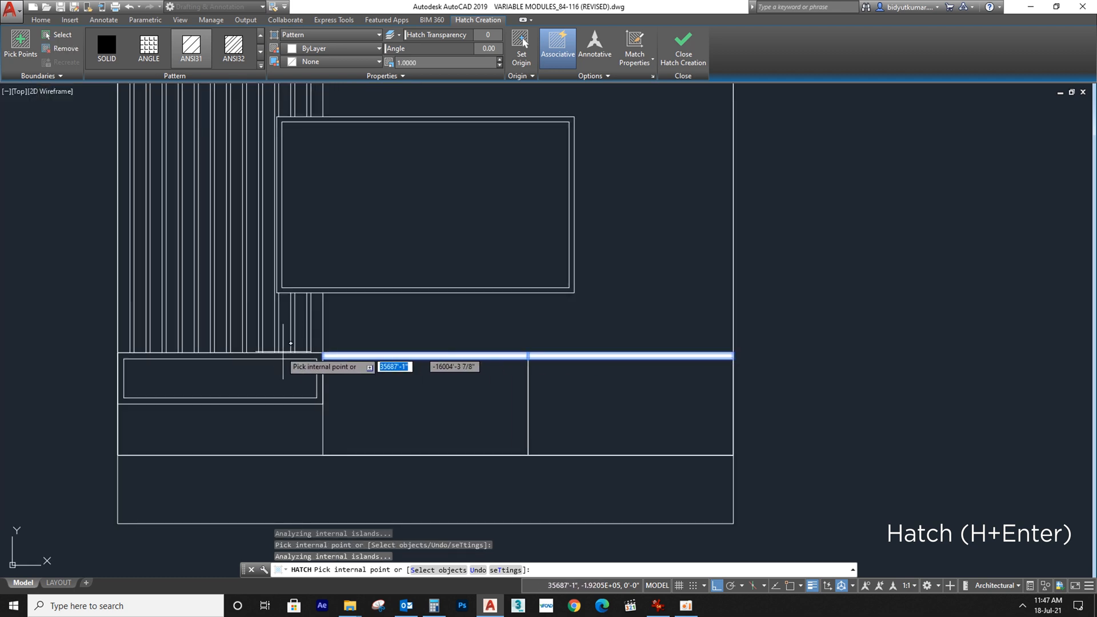
pyautogui.click(274, 371)
pyautogui.scroll(-4, 504, 357)
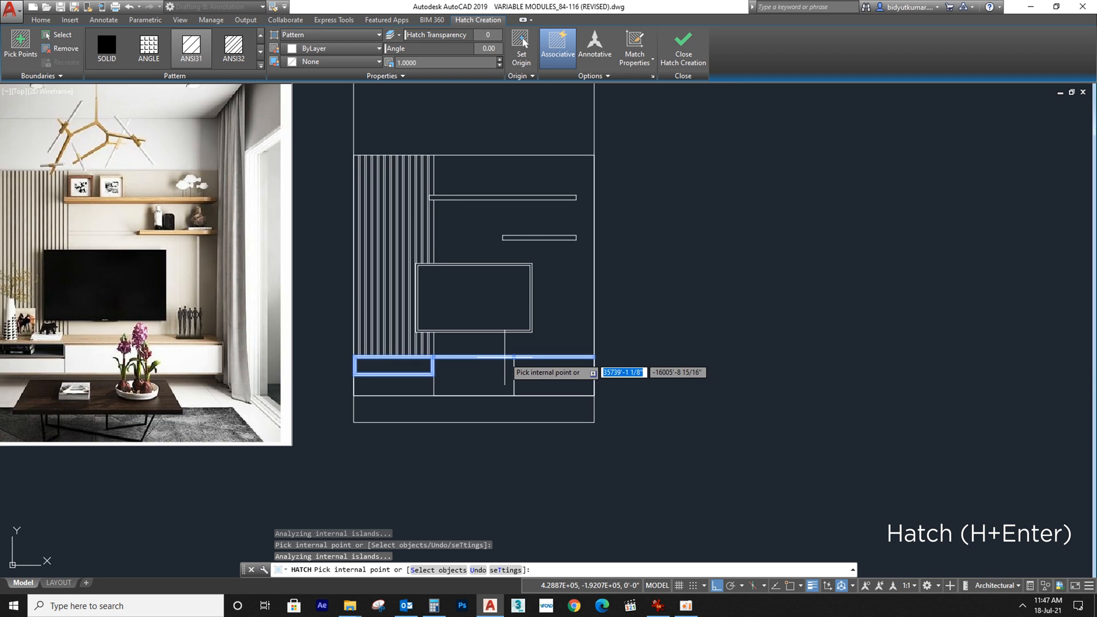
# Step: Undo the stray wall area pick and finish the hatch on the countertop strips and the open compartment's frame
pyautogui.moveTo(511, 357); pyautogui.dragTo(560, 362, button='middle')
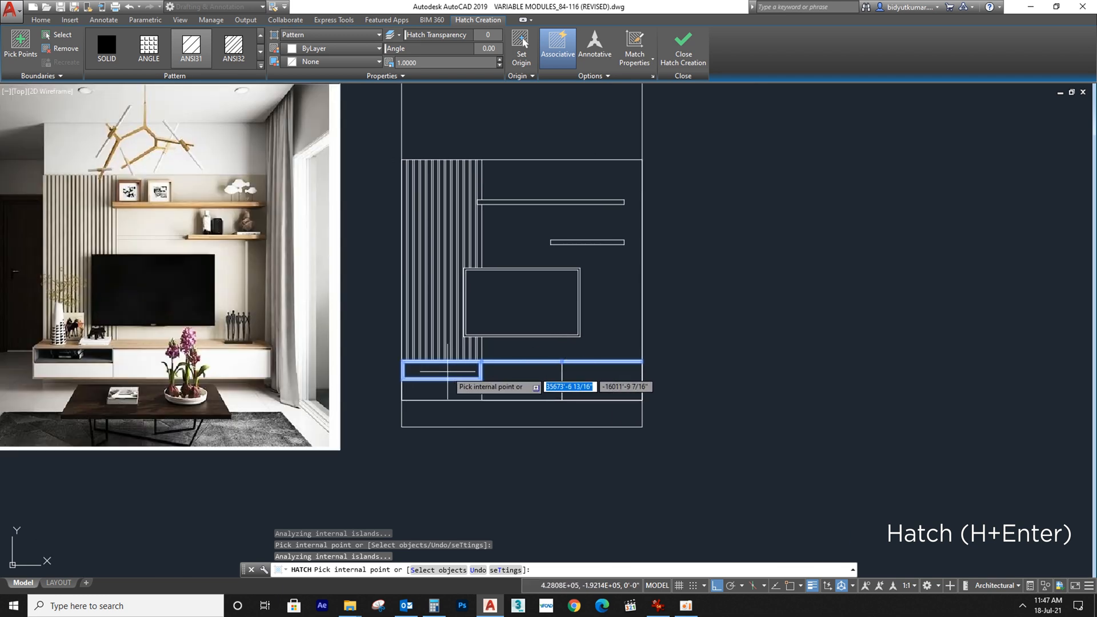
pyautogui.scroll(2, 611, 318)
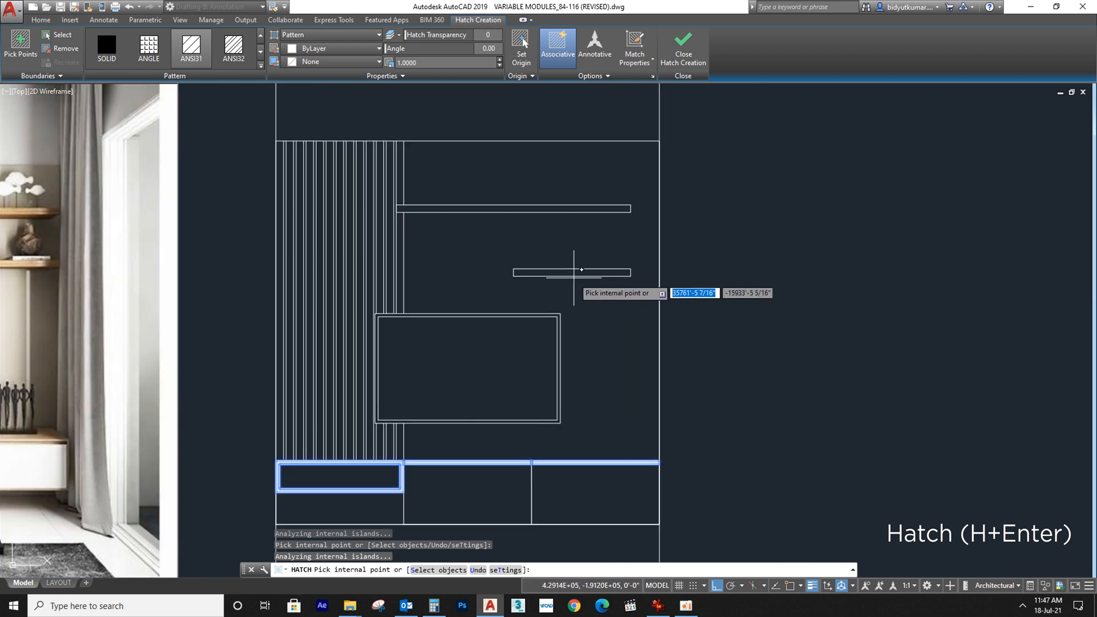
pyautogui.click(574, 277)
pyautogui.hotkey('ctrl', 'z')
pyautogui.click(541, 194)
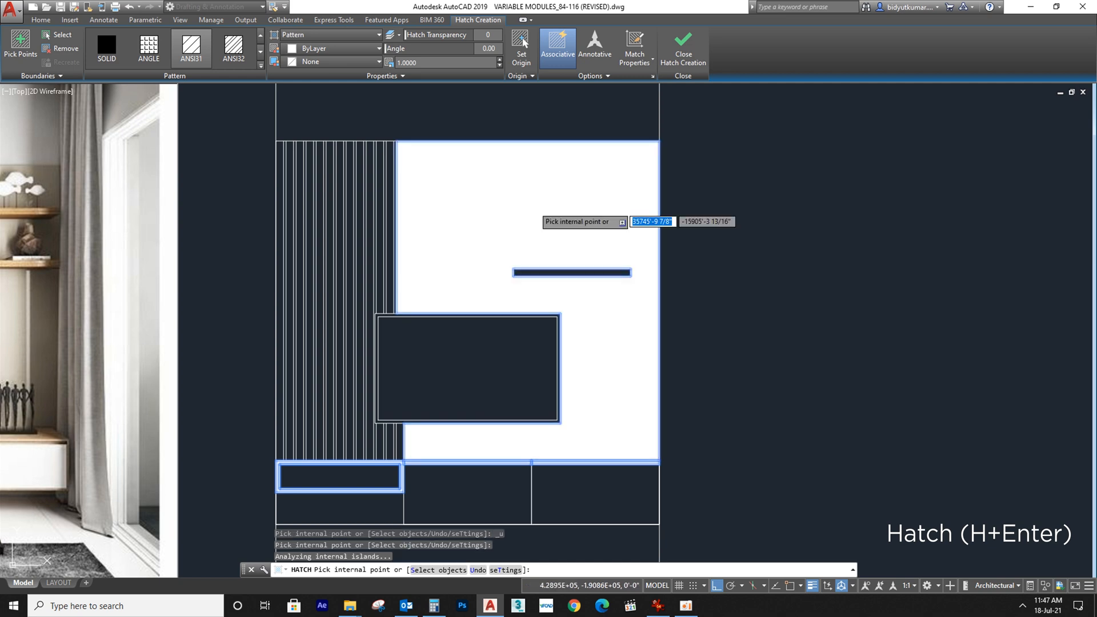
pyautogui.scroll(2, 431, 188)
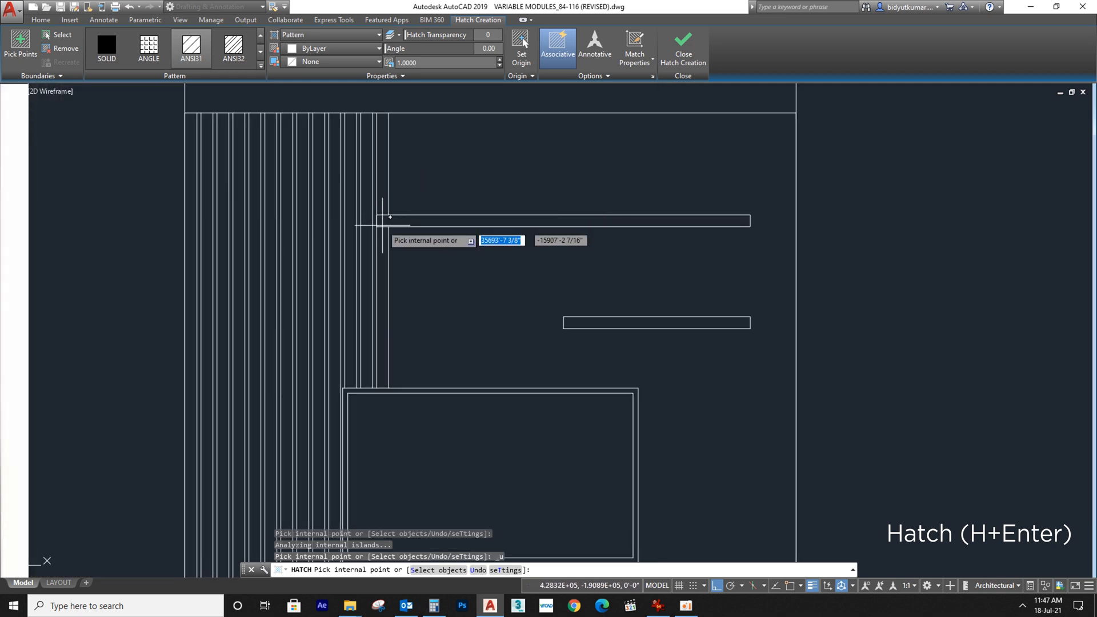
pyautogui.scroll(-5, 503, 245)
pyautogui.press('Return')
# Step: Start another ANSI31 hatch and pick the two floating shelves and the narrow vertical grooves of the slatted panel
pyautogui.scroll(4, 474, 334)
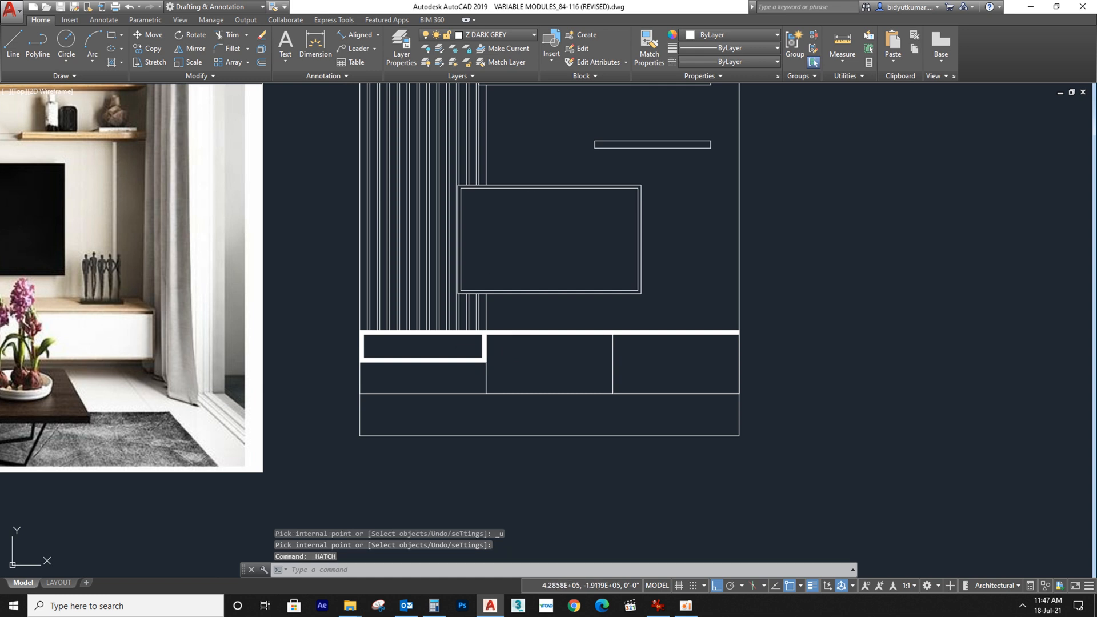
pyautogui.moveTo(620, 184); pyautogui.dragTo(547, 355, button='middle')
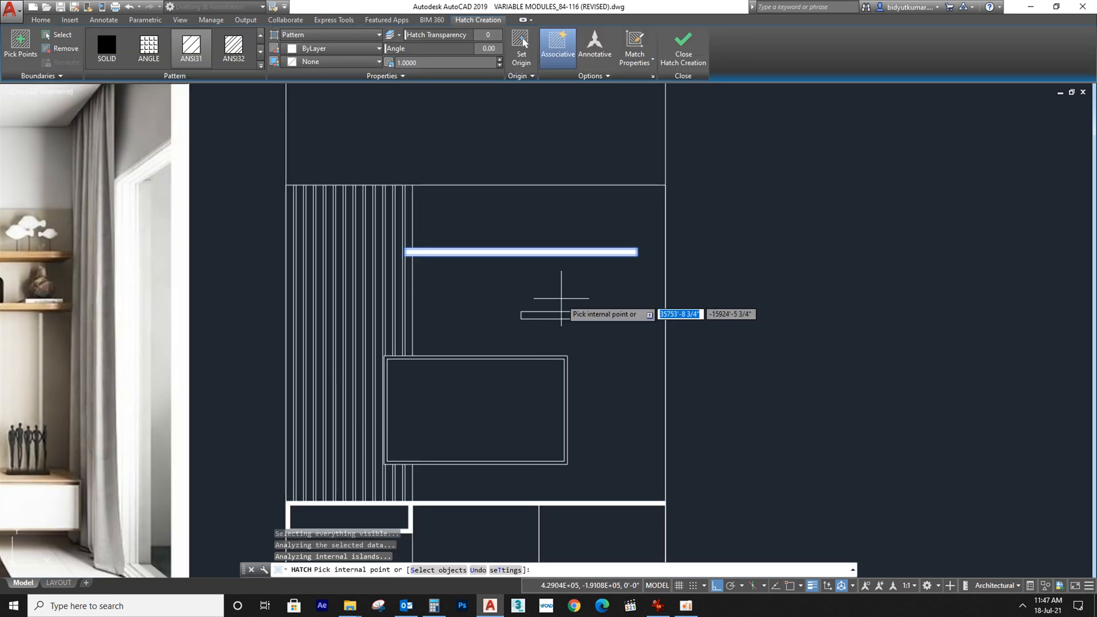
pyautogui.scroll(4, 414, 191)
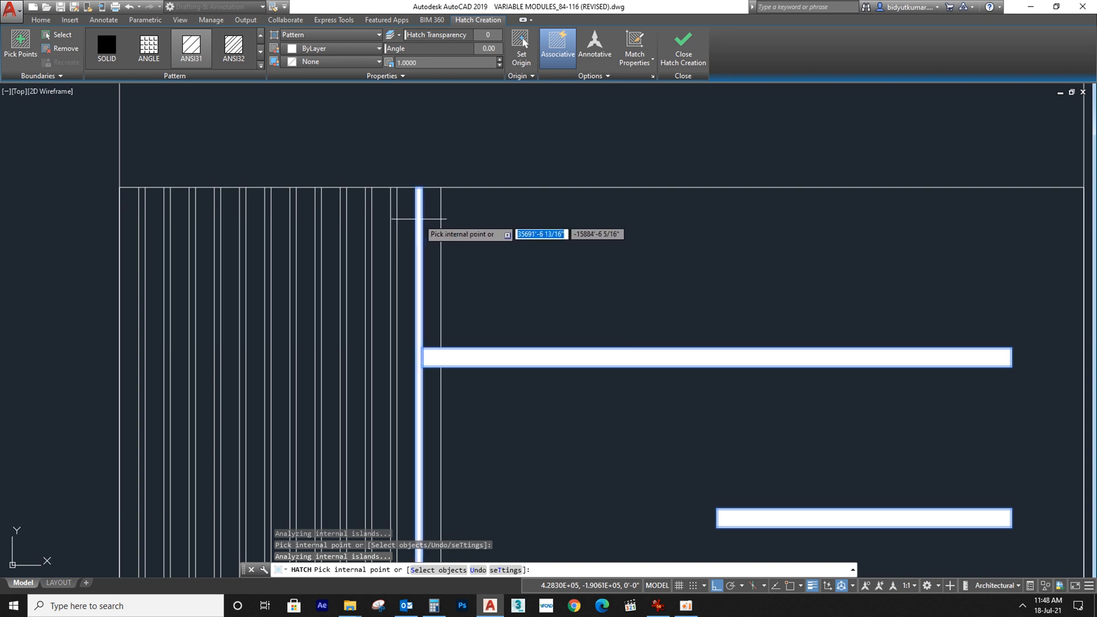
pyautogui.scroll(-2, 418, 218)
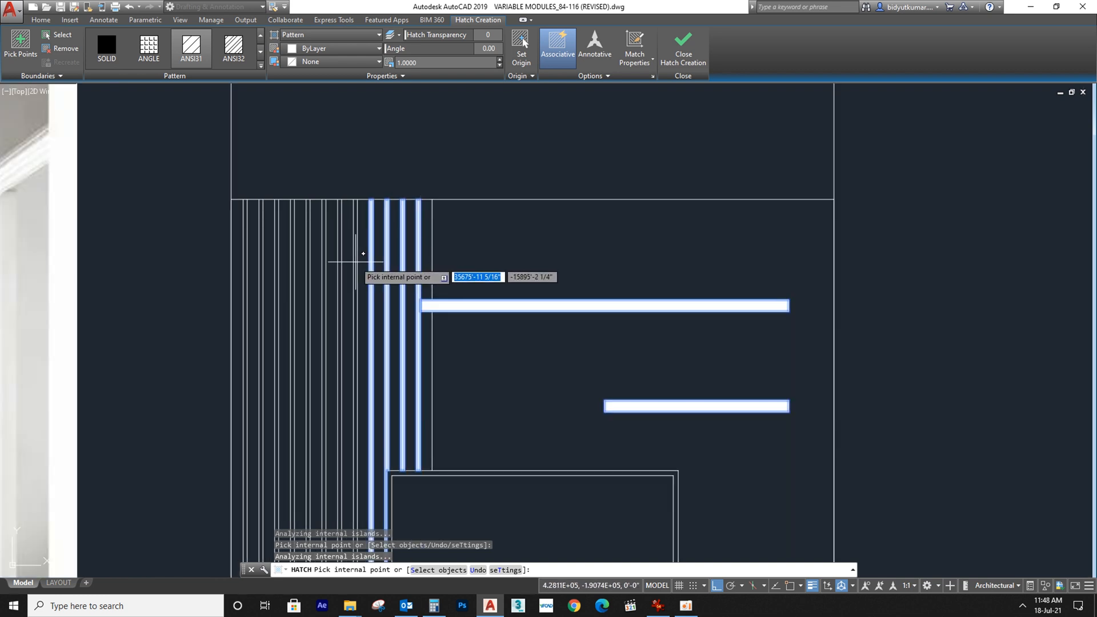
pyautogui.scroll(2, 328, 238)
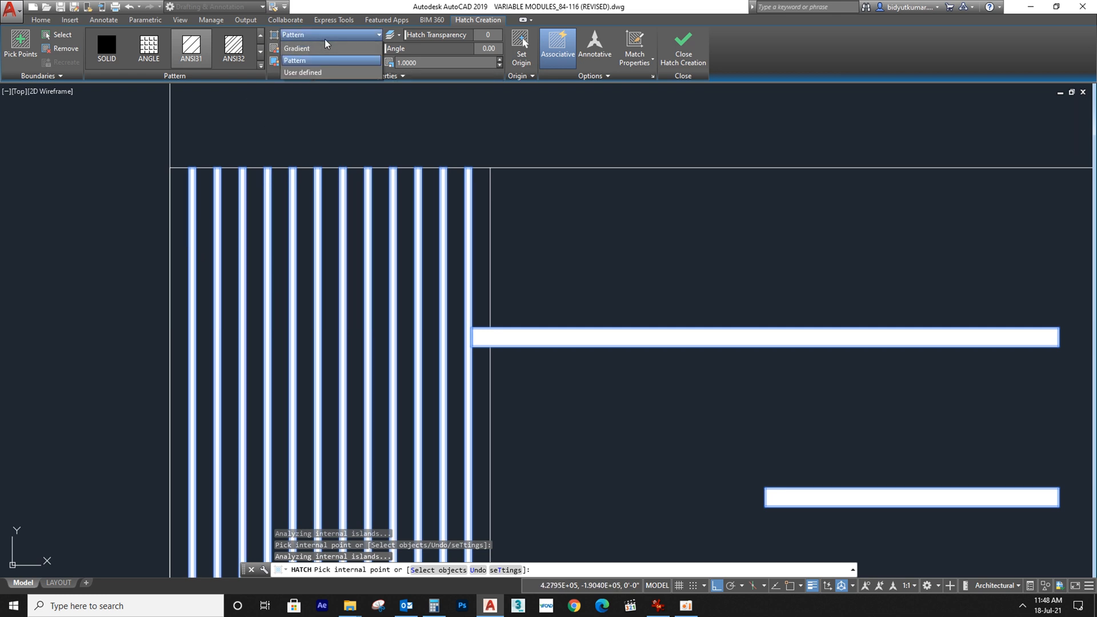
# Step: Change the shelf and groove hatch to a gradient with both colours set to dark grey 99,100,102 and finish it
pyautogui.click(301, 62)
pyautogui.click(314, 48)
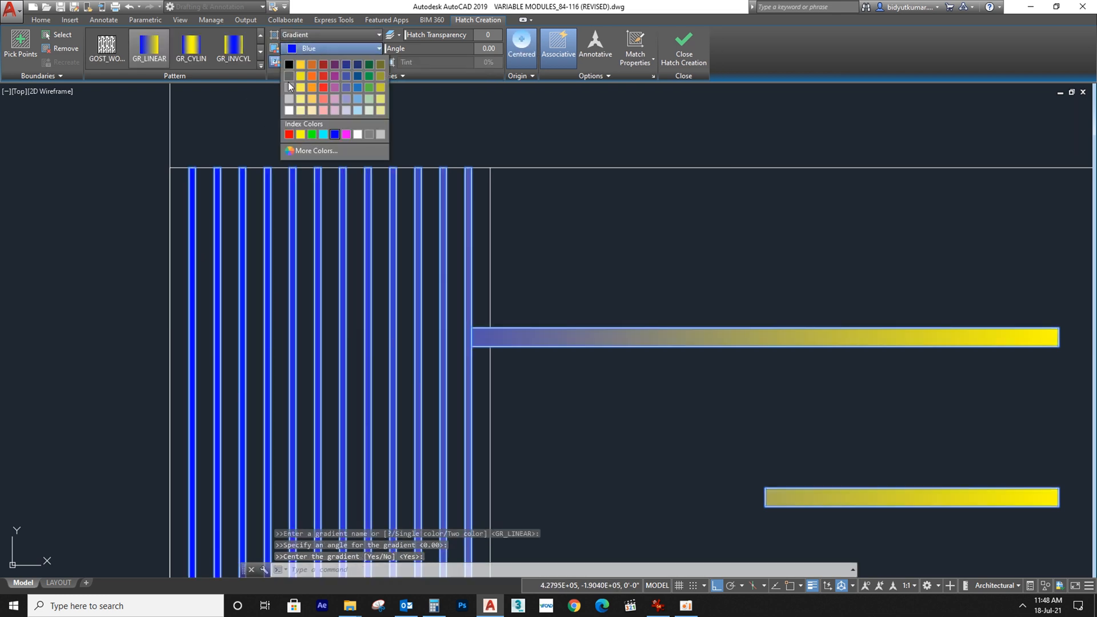
pyautogui.click(289, 85)
pyautogui.click(323, 62)
pyautogui.click(289, 99)
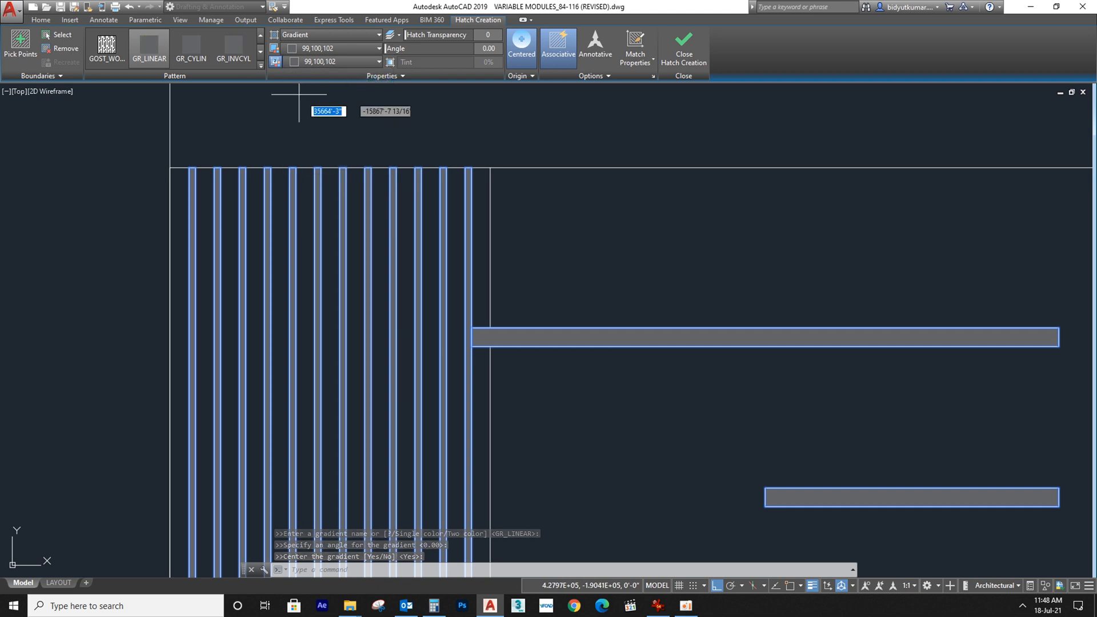
pyautogui.press('Return')
pyautogui.scroll(-5, 485, 201)
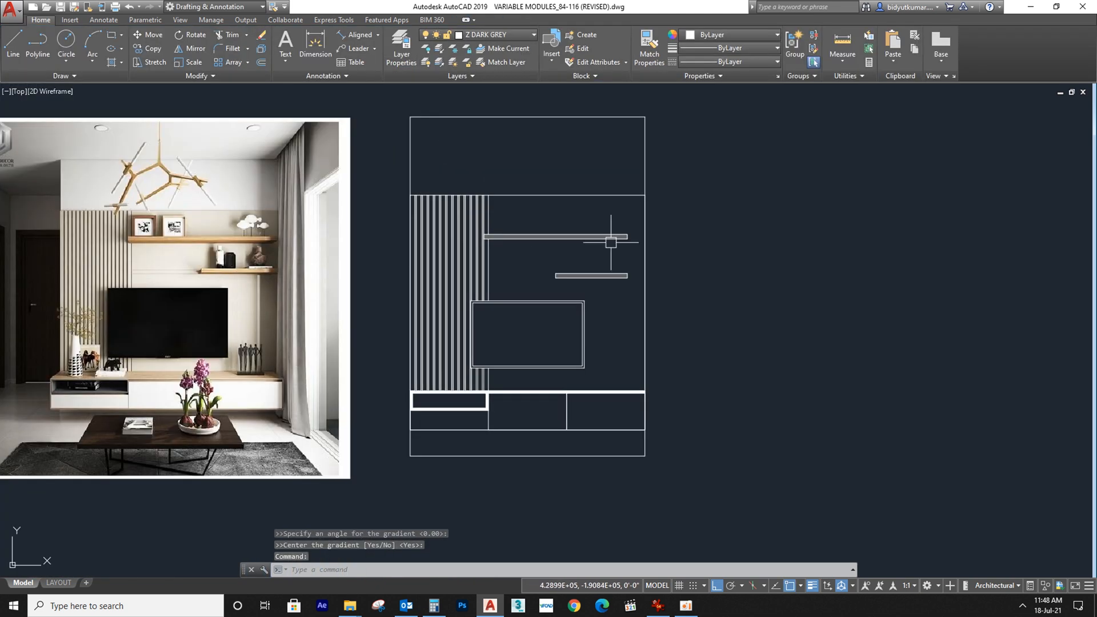
# Step: Match the properties of the lower shelf's dark grey hatch onto the countertop hatch
pyautogui.scroll(4, 629, 268)
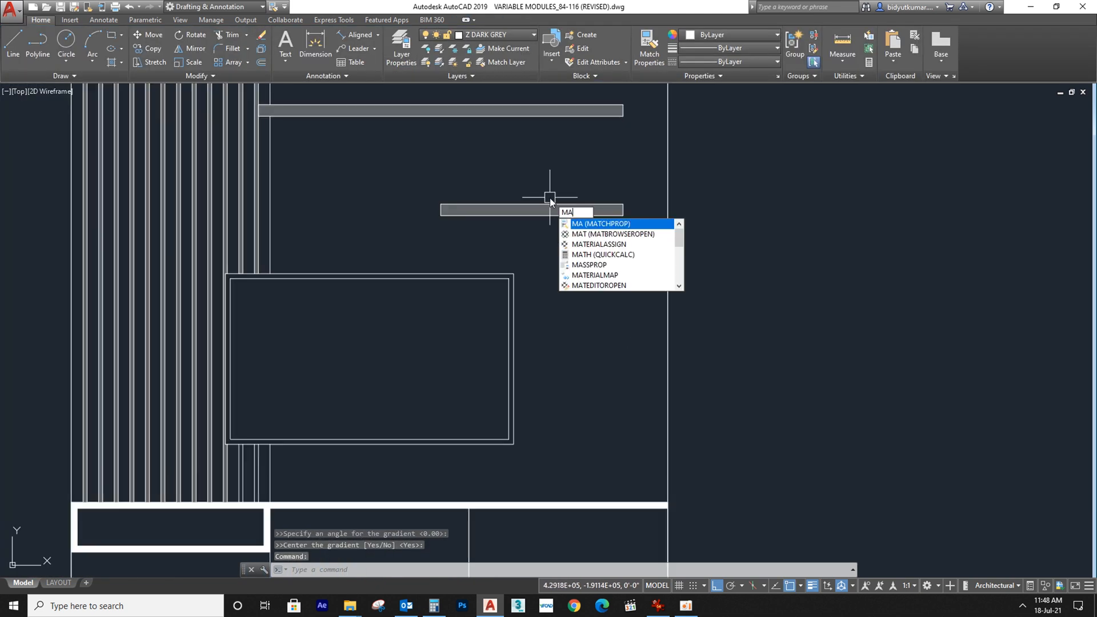
pyautogui.press('Return')
pyautogui.scroll(2, 545, 206)
pyautogui.click(539, 211)
pyautogui.scroll(-2, 540, 212)
pyautogui.scroll(6, 556, 520)
pyautogui.press('Escape')
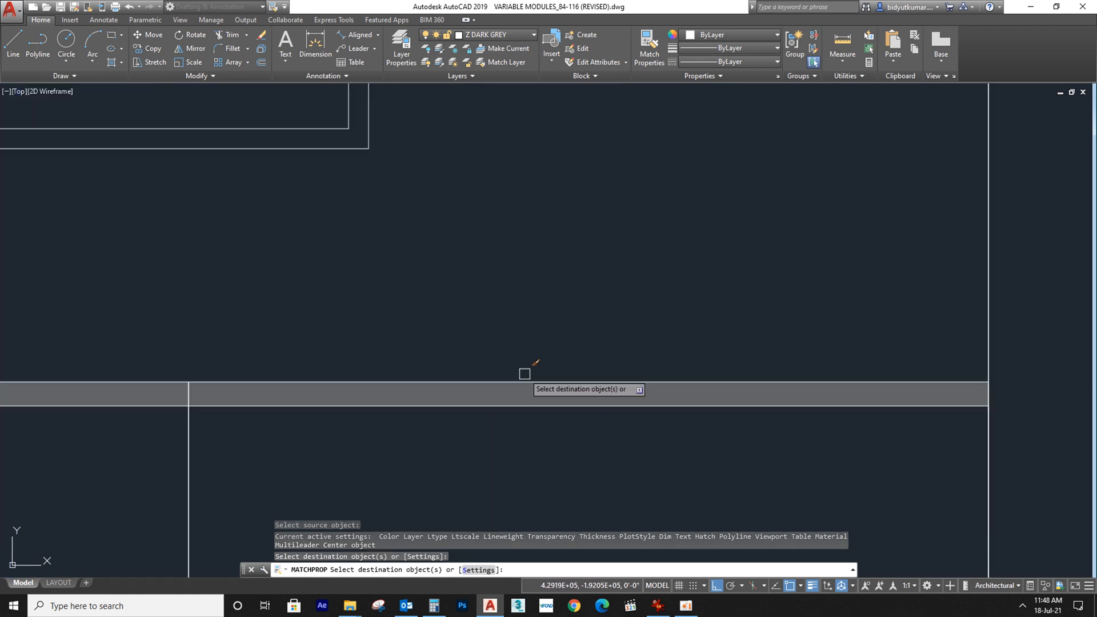
# Step: Remove the countertop hatch's boundary associativity and extend its dark grey fill over the open compartment's interior
pyautogui.scroll(-3, 503, 368)
pyautogui.scroll(5, 254, 409)
pyautogui.click(314, 346)
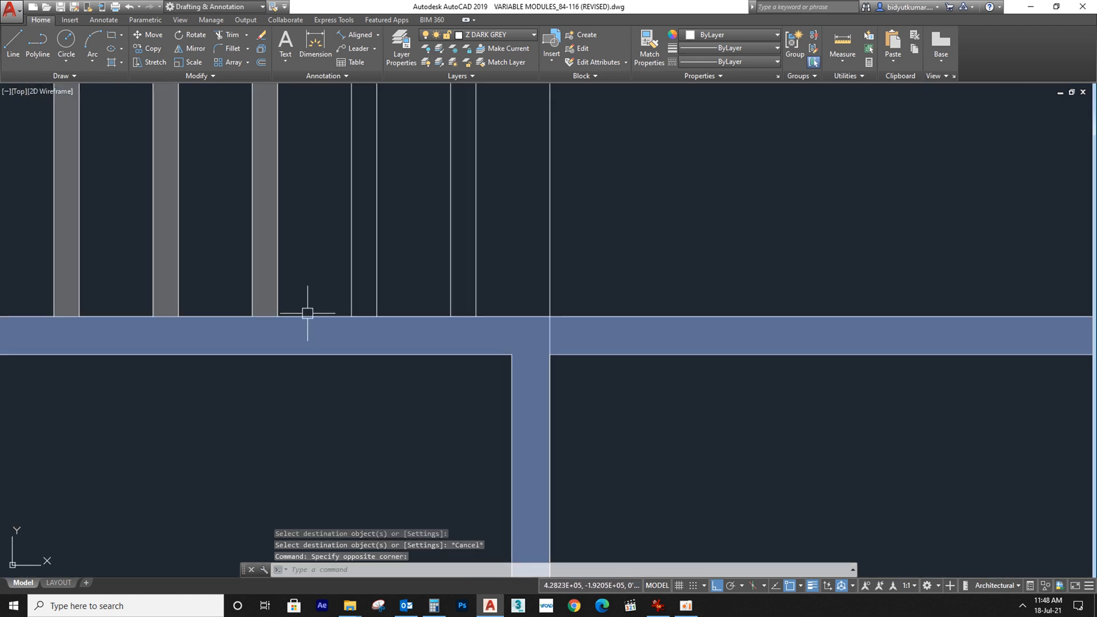
pyautogui.scroll(-2, 517, 297)
pyautogui.moveTo(407, 360); pyautogui.dragTo(549, 321, button='middle')
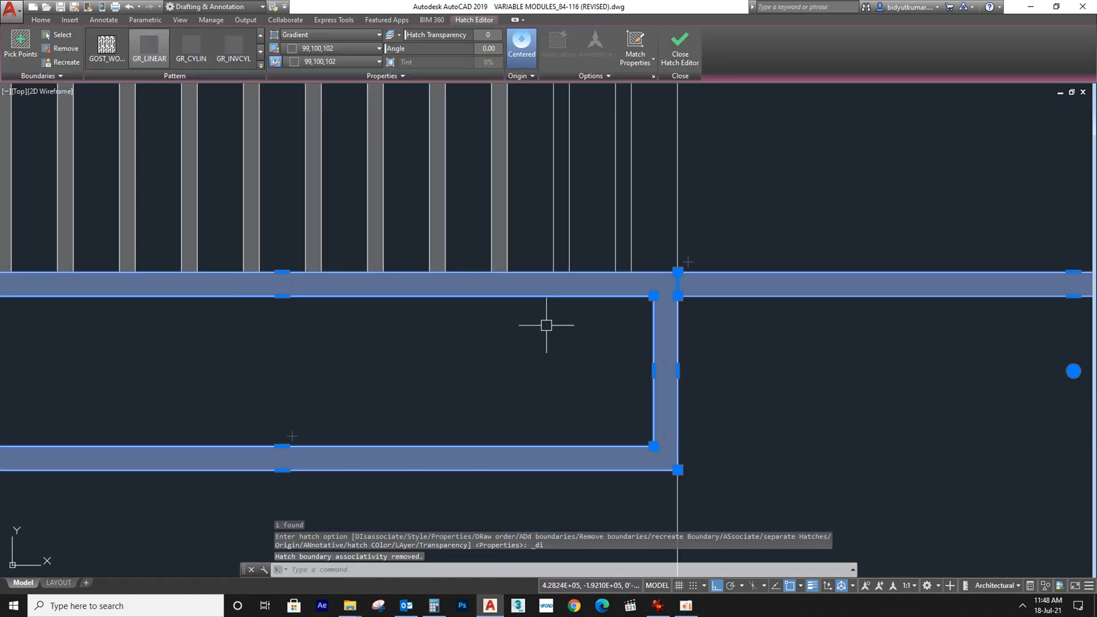
pyautogui.click(282, 296)
pyautogui.press('Escape')
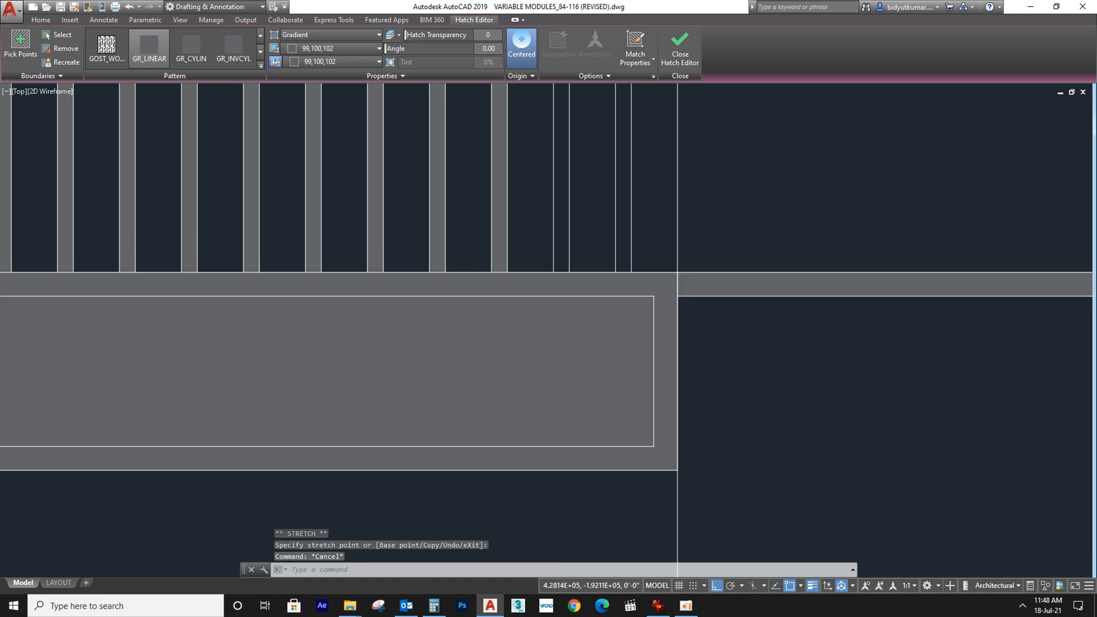
pyautogui.scroll(-6, 619, 360)
pyautogui.press('Escape')
pyautogui.press('Escape')
pyautogui.moveTo(651, 298); pyautogui.dragTo(467, 313, button='middle')
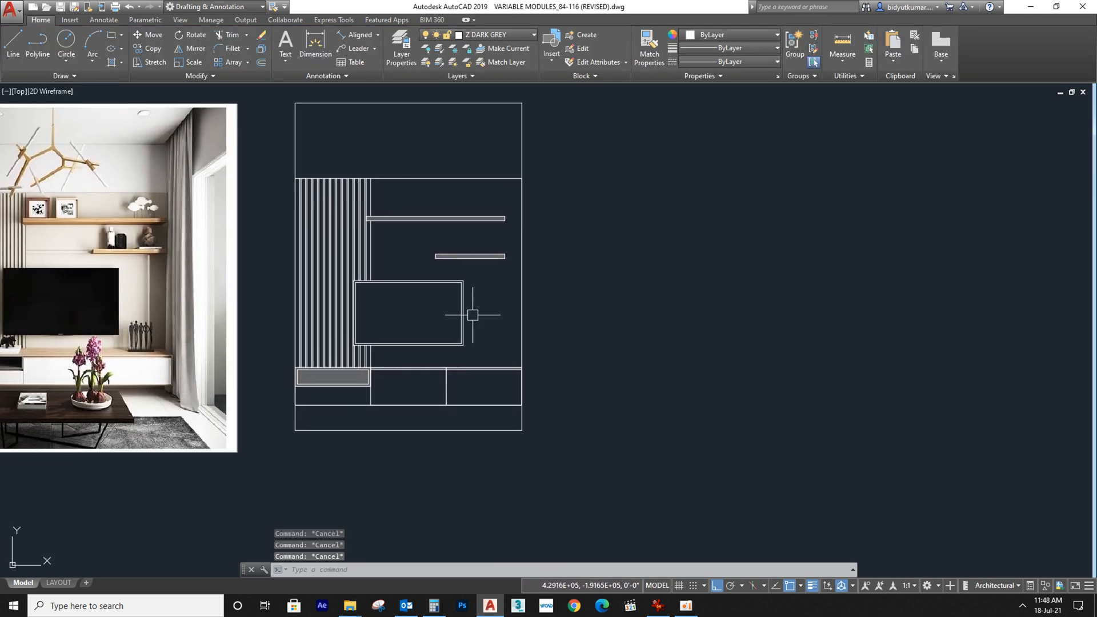
# Step: Start a new gradient hatch with both colours set to light grey 199,200,202
pyautogui.scroll(2, 457, 309)
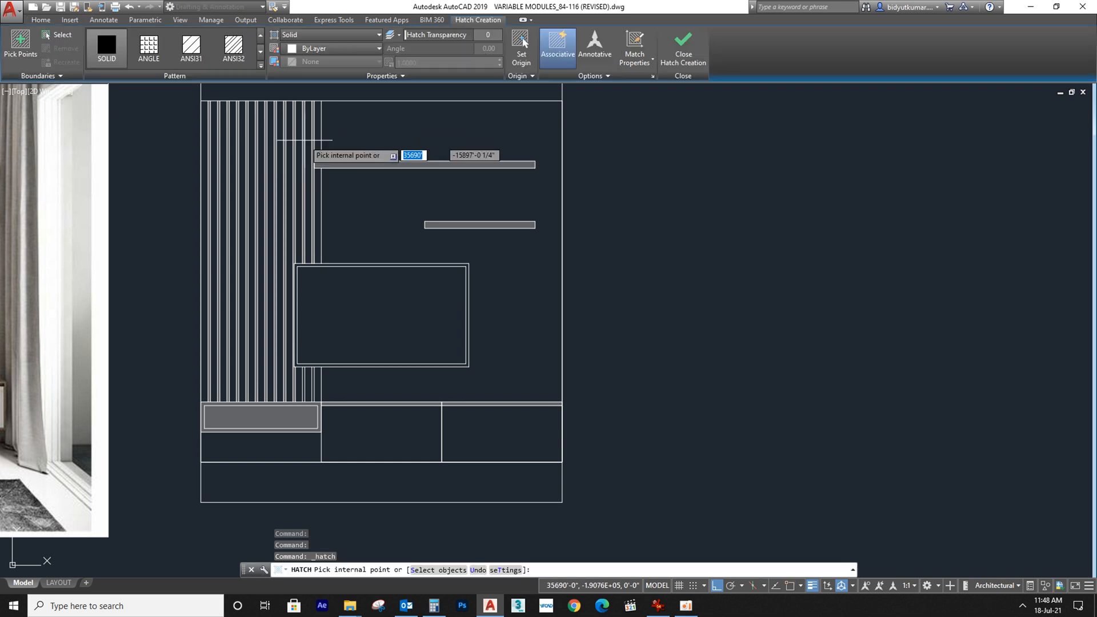
pyautogui.click(322, 36)
pyautogui.click(300, 60)
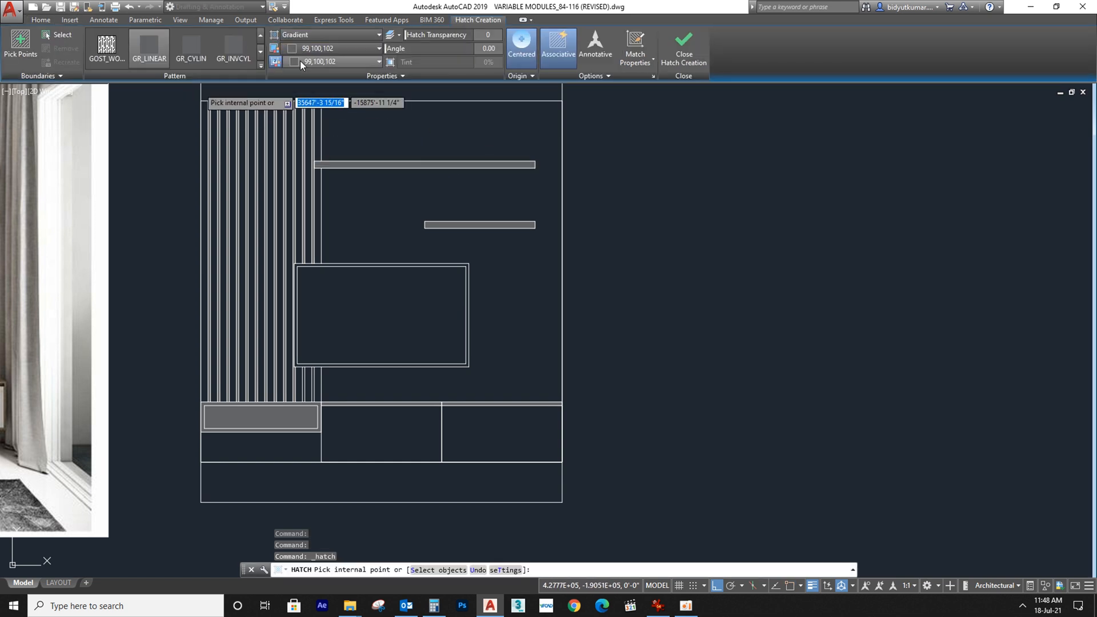
pyautogui.click(314, 48)
pyautogui.click(289, 99)
pyautogui.click(306, 62)
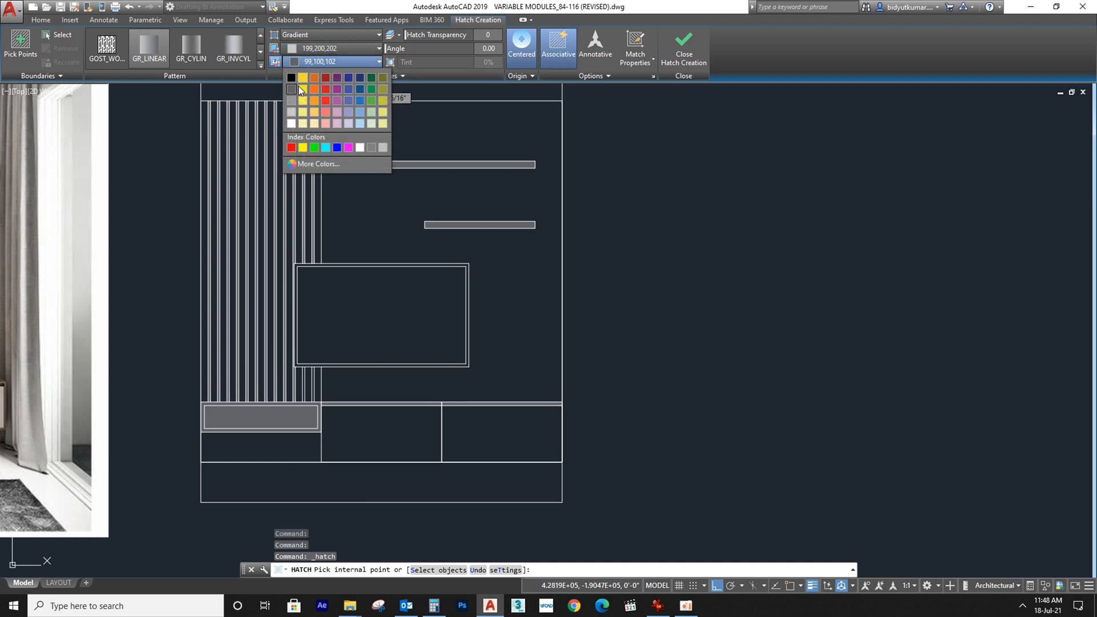
pyautogui.click(292, 113)
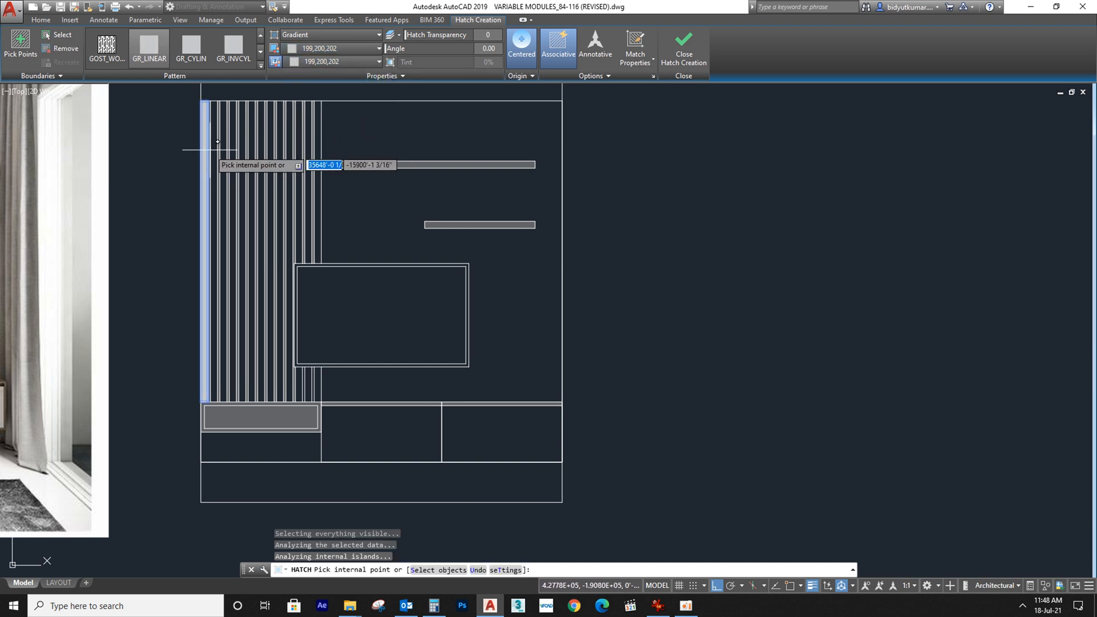
# Step: Pick the vertical slats between the dark grooves as areas of the light grey hatch
pyautogui.click(216, 154)
pyautogui.click(224, 157)
pyautogui.click(233, 160)
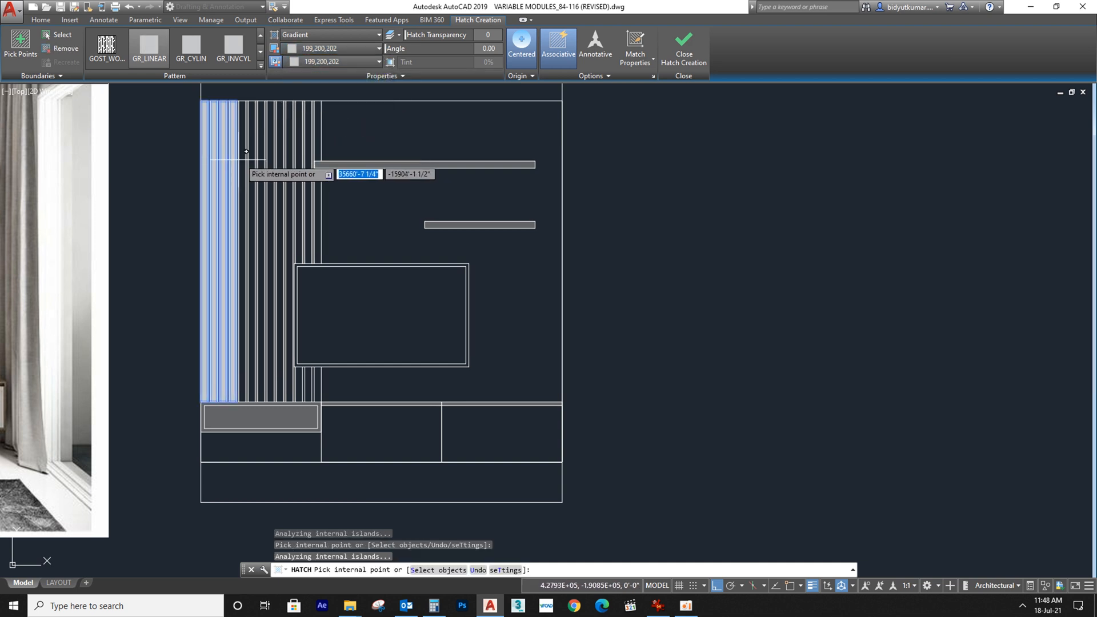
pyautogui.click(242, 161)
pyautogui.click(252, 163)
pyautogui.click(261, 165)
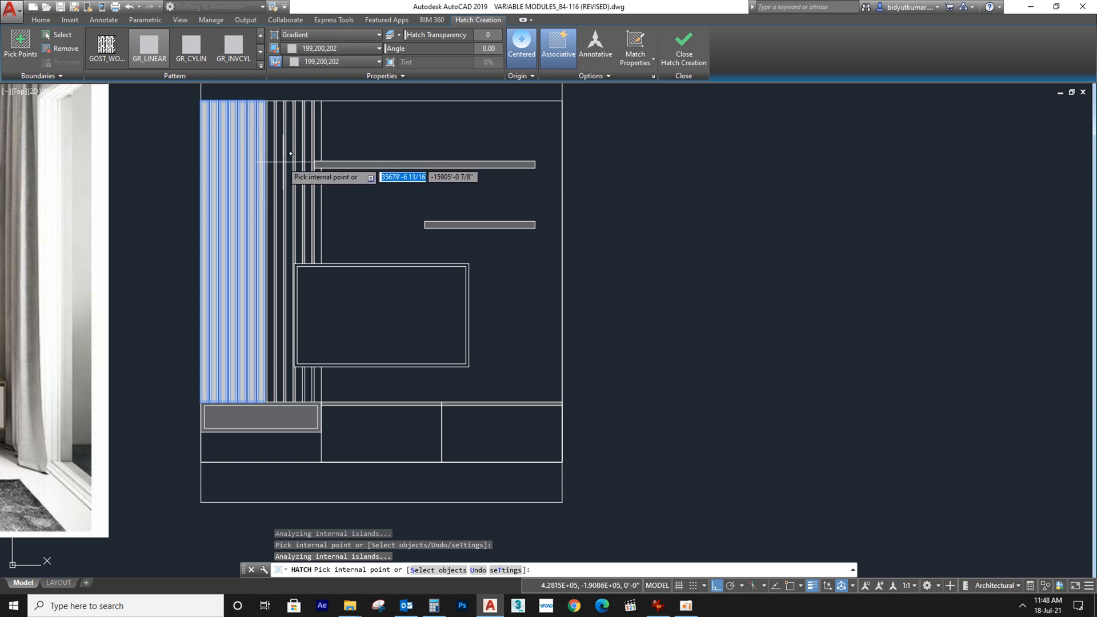
pyautogui.click(271, 155)
pyautogui.click(279, 155)
pyautogui.click(289, 154)
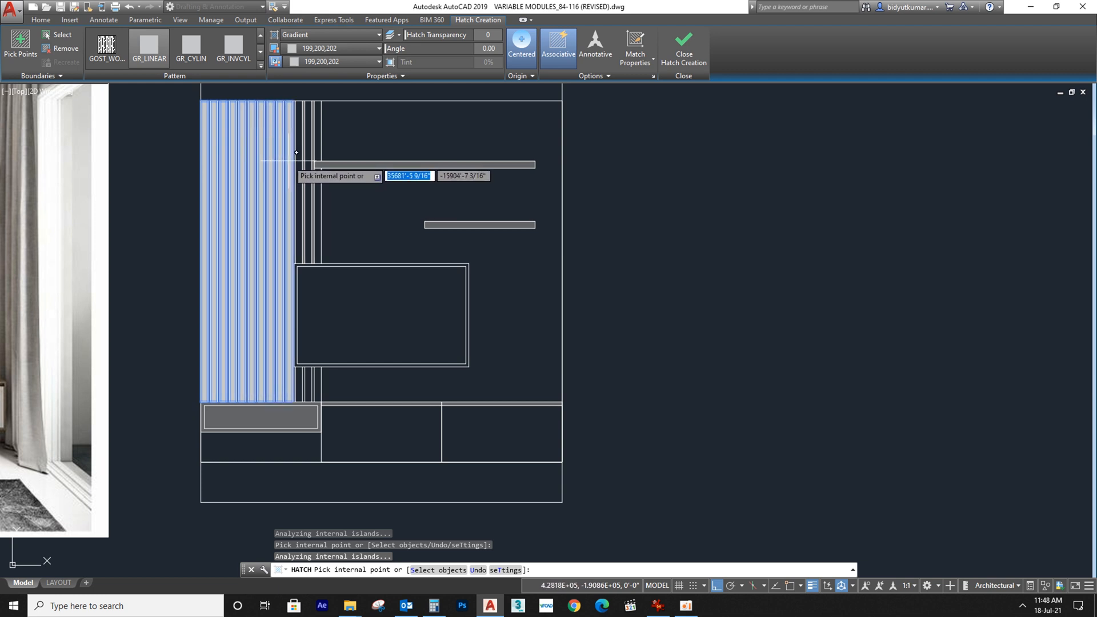
pyautogui.click(297, 162)
pyautogui.click(308, 175)
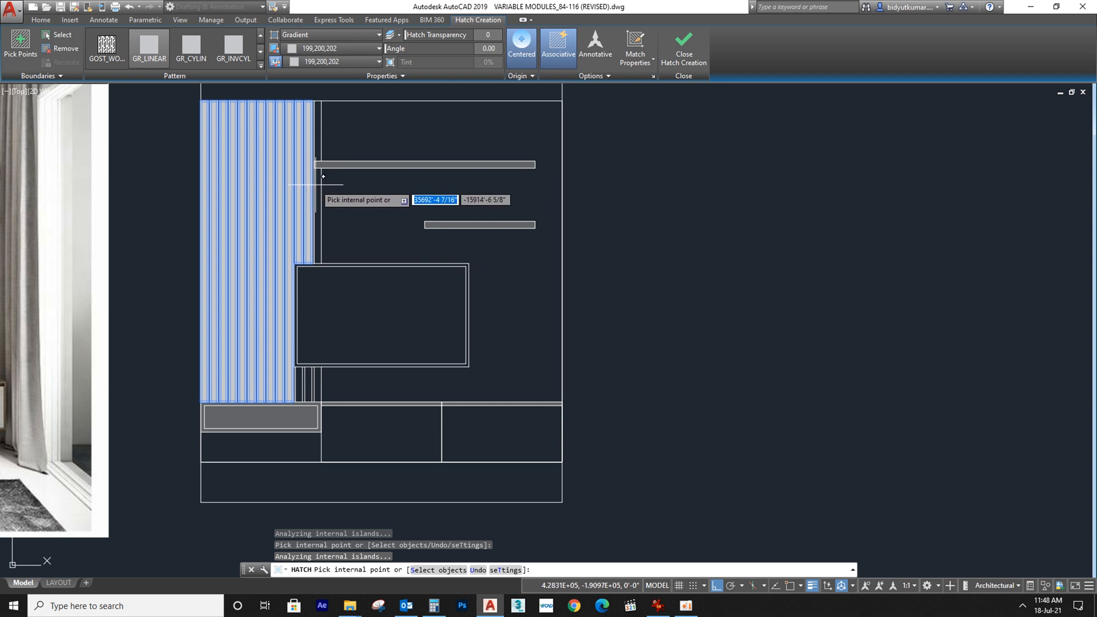
pyautogui.click(317, 184)
# Step: Add the wall panel around the shelves and the three lower cabinet fronts to the light grey hatch and finish it
pyautogui.click(328, 143)
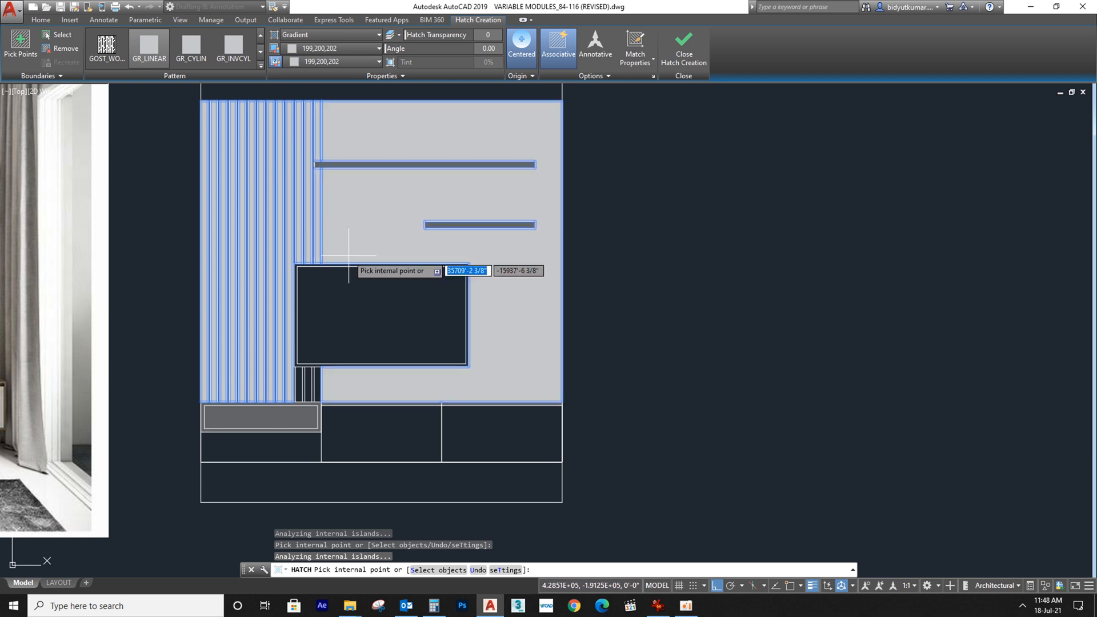
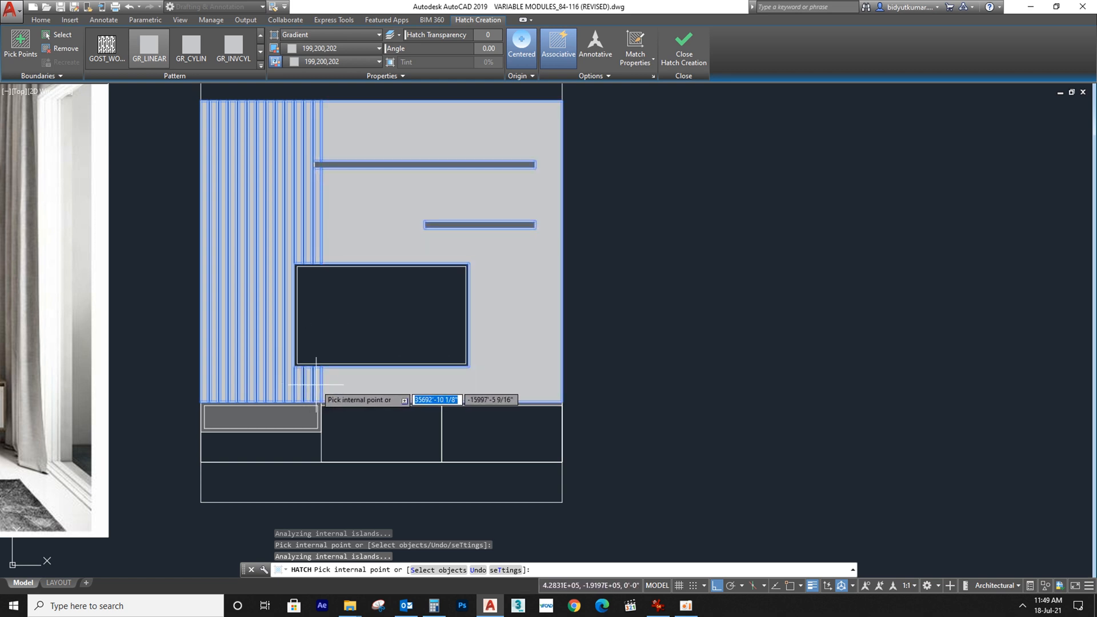
pyautogui.click(266, 438)
pyautogui.click(379, 440)
pyautogui.click(502, 440)
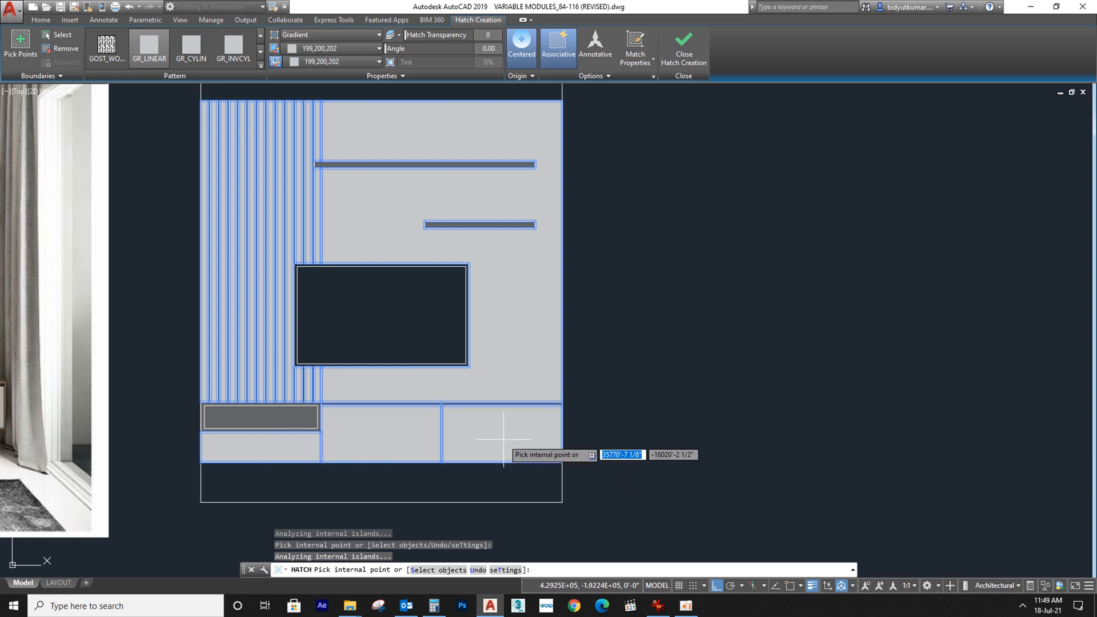
pyautogui.press('Return')
# Step: Select the light grey and the shelf hatches and send them to the back of the draw order
pyautogui.click(529, 269)
pyautogui.click(373, 107)
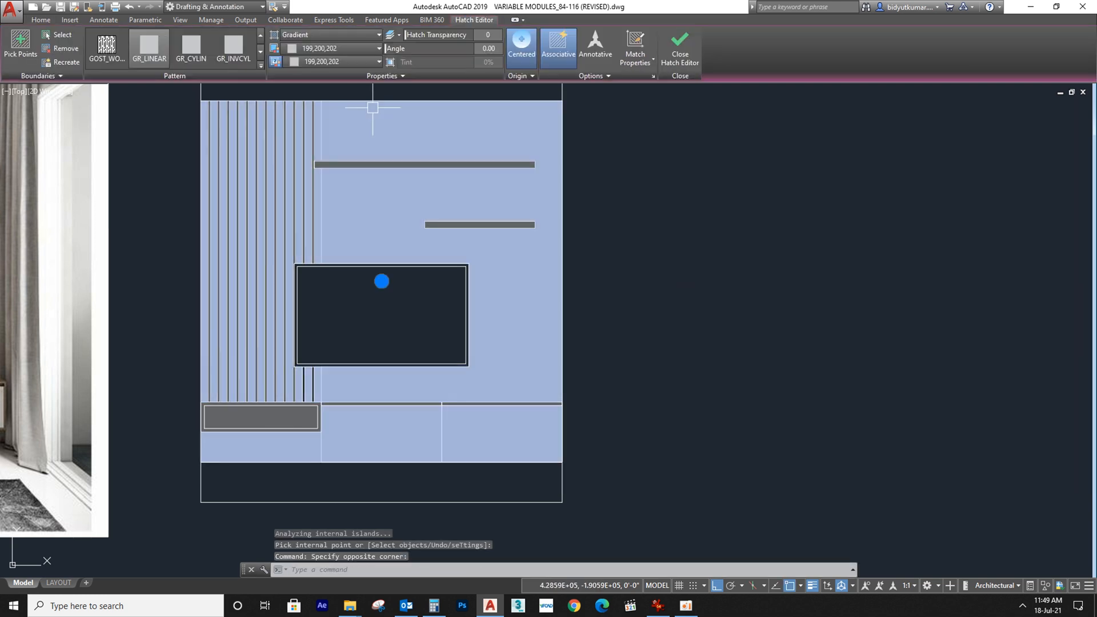
pyautogui.scroll(4, 464, 222)
pyautogui.click(453, 249)
pyautogui.scroll(-3, 453, 250)
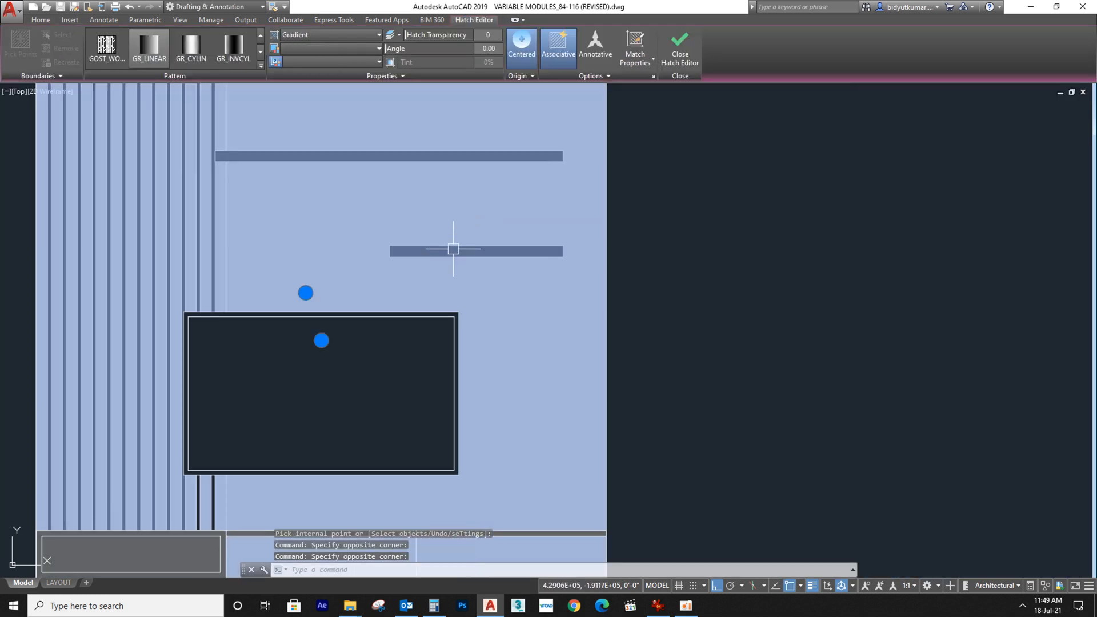
pyautogui.scroll(2, 503, 511)
pyautogui.scroll(2, 504, 511)
pyautogui.moveTo(506, 502); pyautogui.dragTo(427, 206, button='middle')
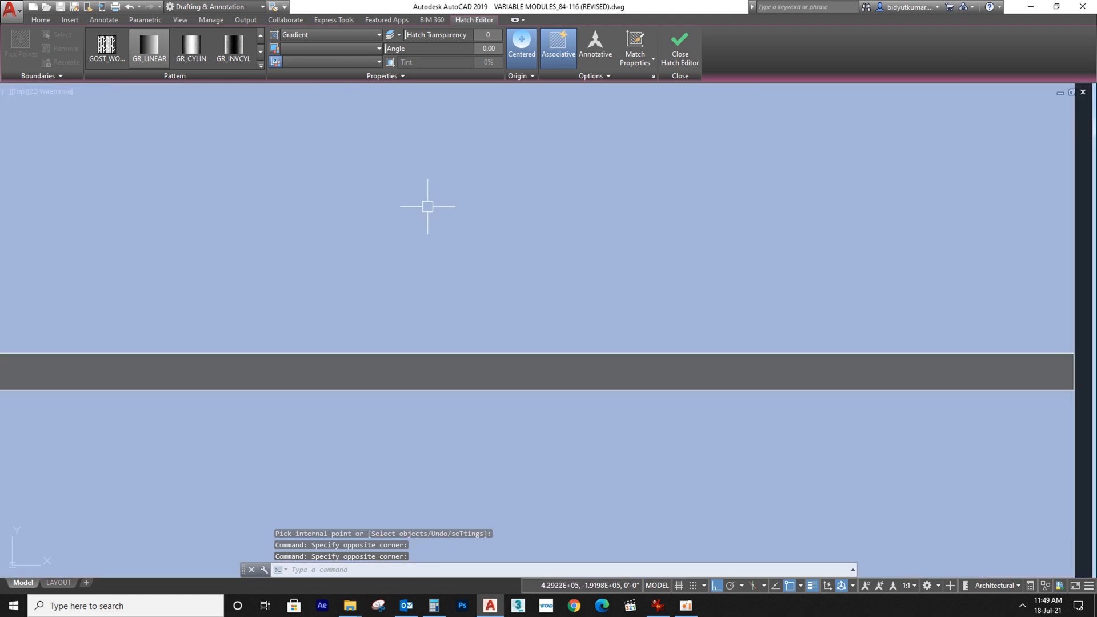
pyautogui.rightClick(426, 274)
pyautogui.moveTo(498, 420)
pyautogui.click(589, 435)
pyautogui.scroll(-8, 616, 384)
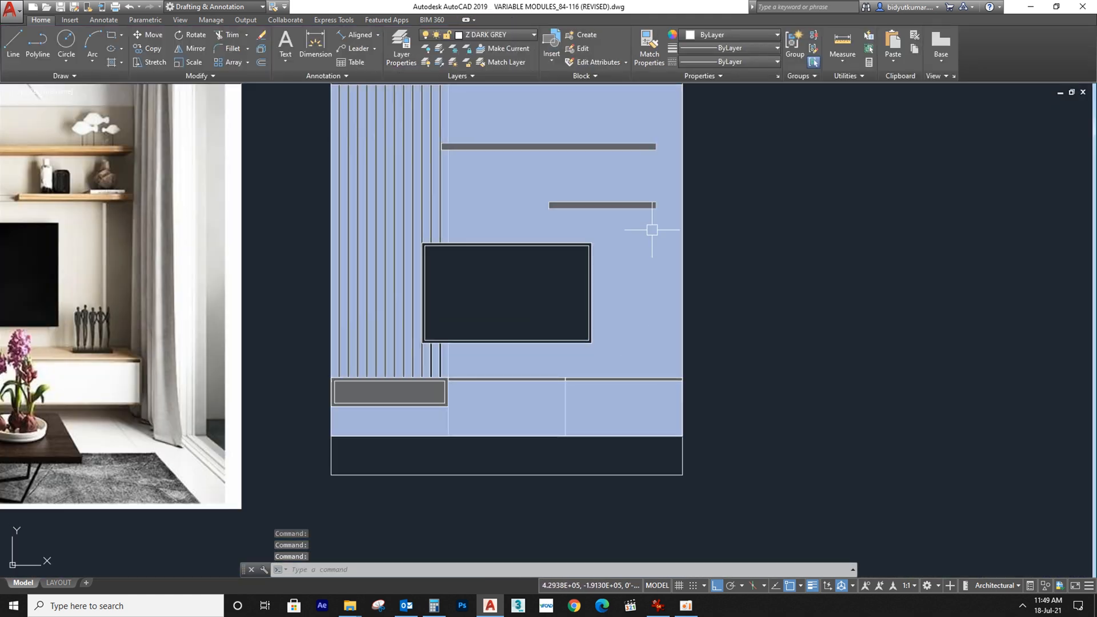
# Step: Turn the DIMENSION layer back on and save the drawing
pyautogui.moveTo(649, 227)
pyautogui.mouseDown(button='middle')
pyautogui.moveTo(516, 294)
pyautogui.moveTo(487, 263)
pyautogui.mouseUp(button='middle')
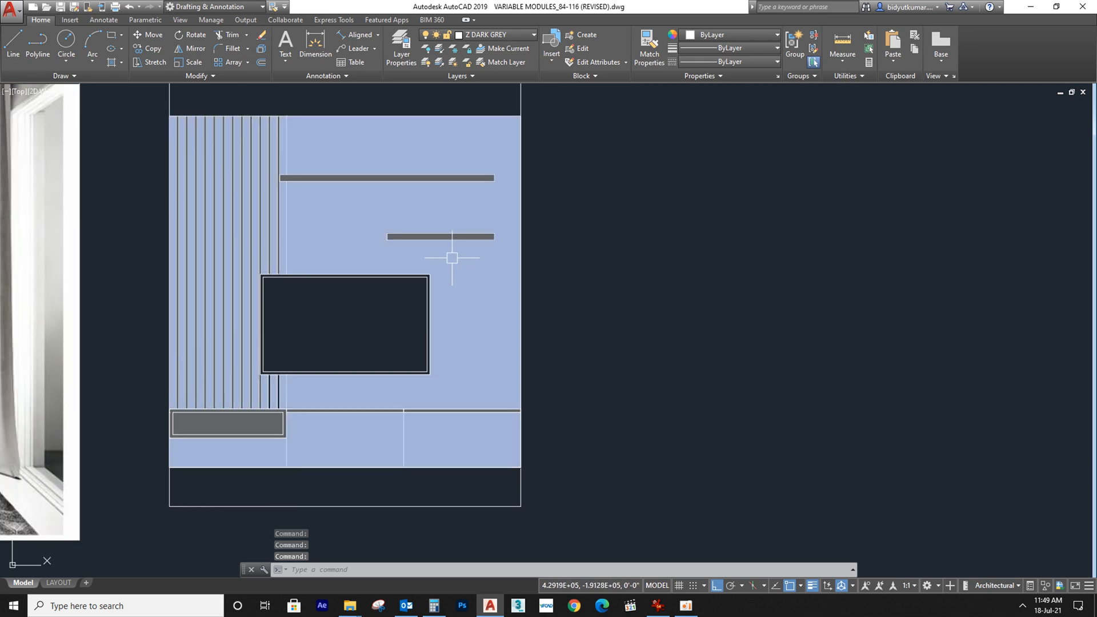
pyautogui.click(472, 36)
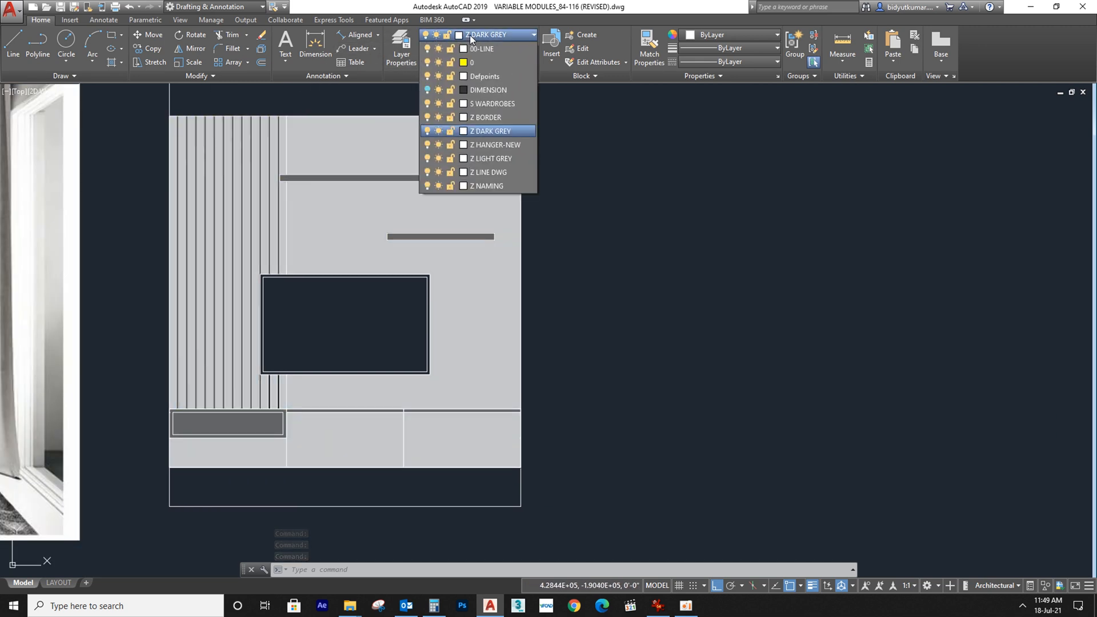
pyautogui.click(426, 90)
pyautogui.moveTo(578, 206); pyautogui.dragTo(541, 254, button='middle')
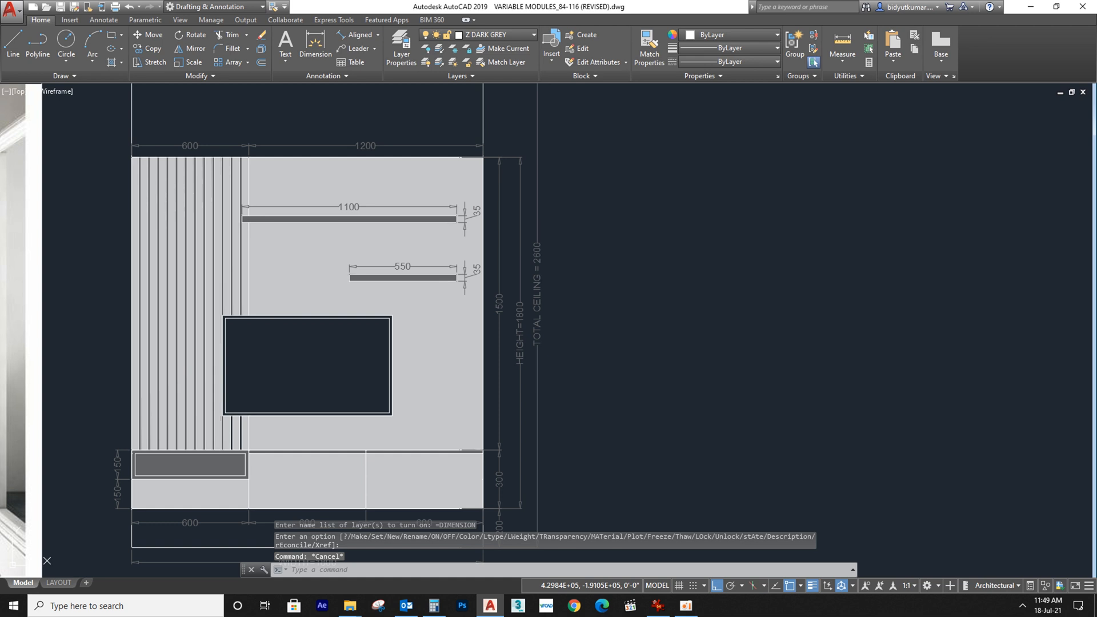
pyautogui.hotkey('ctrl', 's')
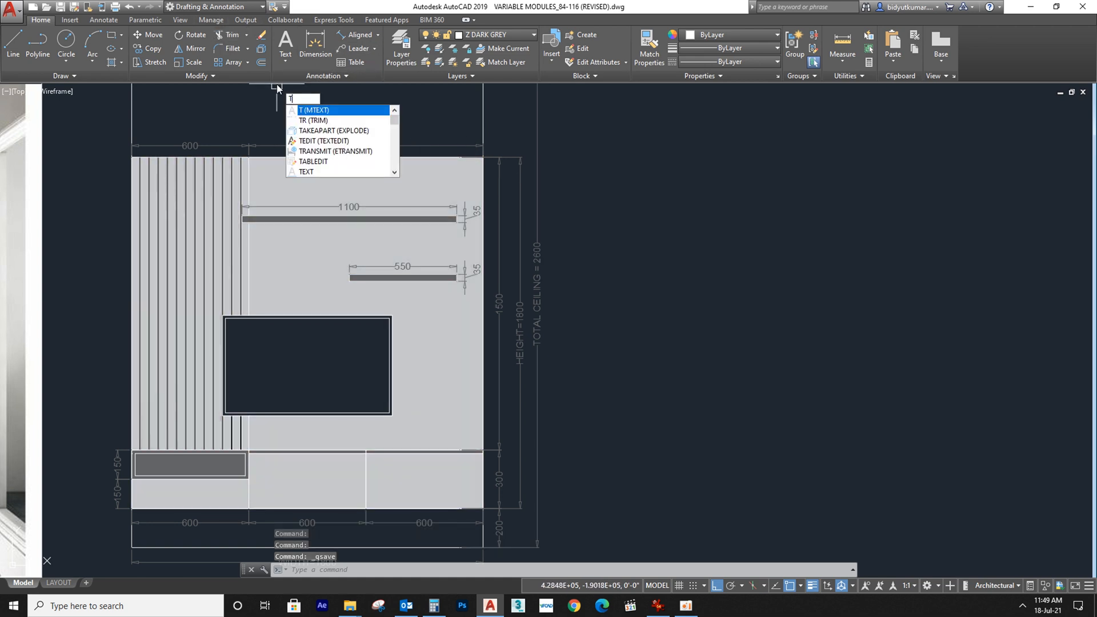
# Step: Add the multiline text TV UNIT beside the elevation, using the T30 text style
pyautogui.press('Return')
pyautogui.click(620, 246)
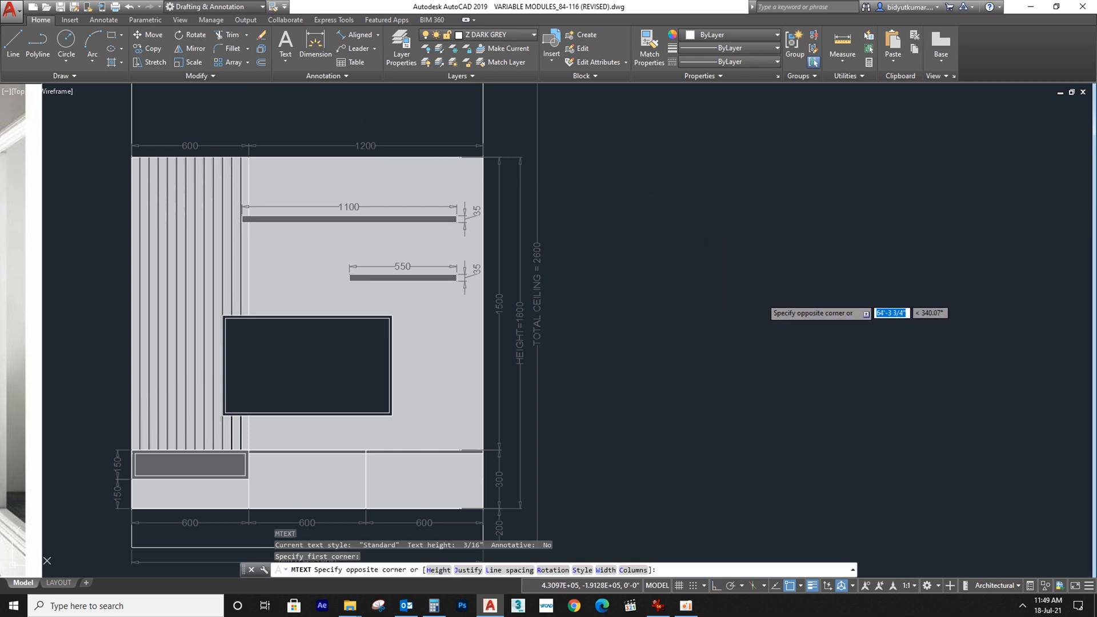
pyautogui.click(762, 296)
pyautogui.write('TV  U')
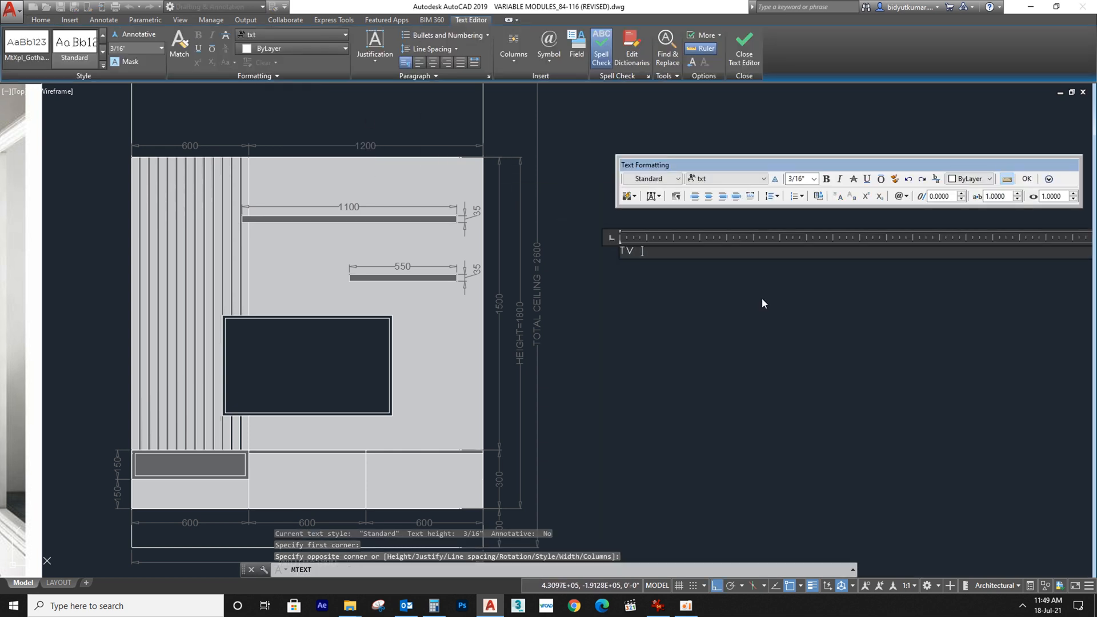
pyautogui.write('NIT')
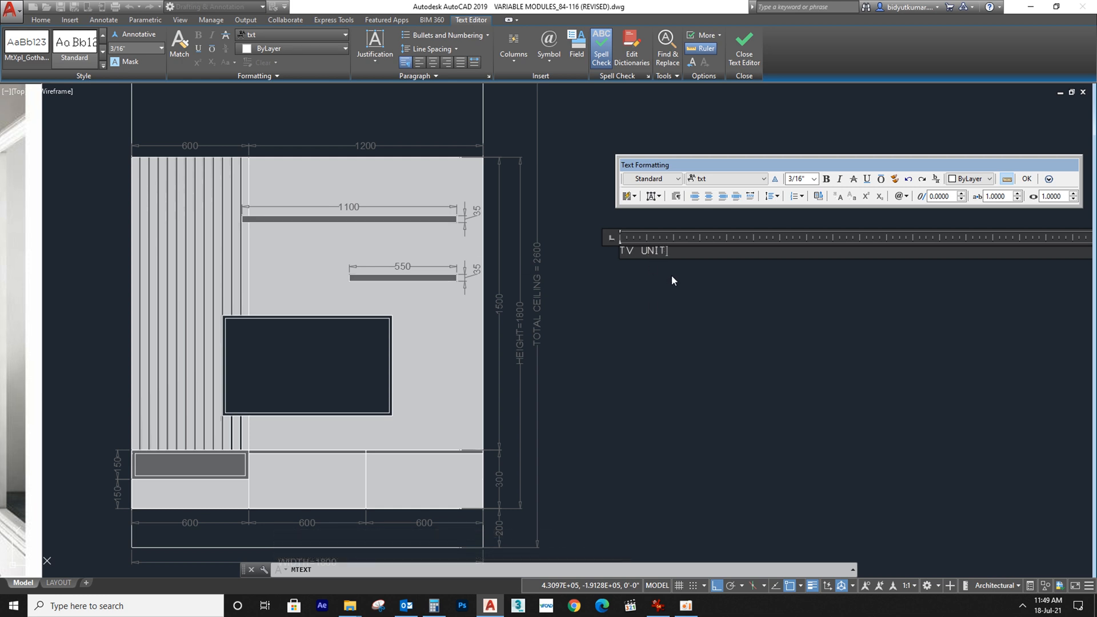
pyautogui.click(102, 67)
pyautogui.click(75, 86)
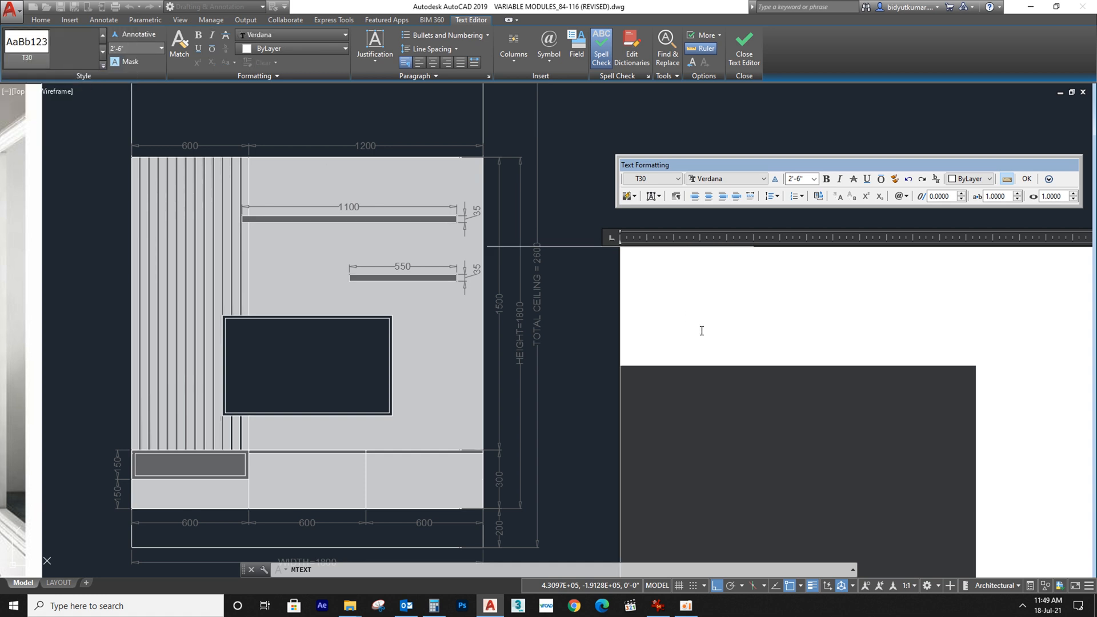
pyautogui.scroll(-4, 701, 331)
pyautogui.moveTo(734, 335); pyautogui.dragTo(396, 264, button='middle')
pyautogui.click(1027, 179)
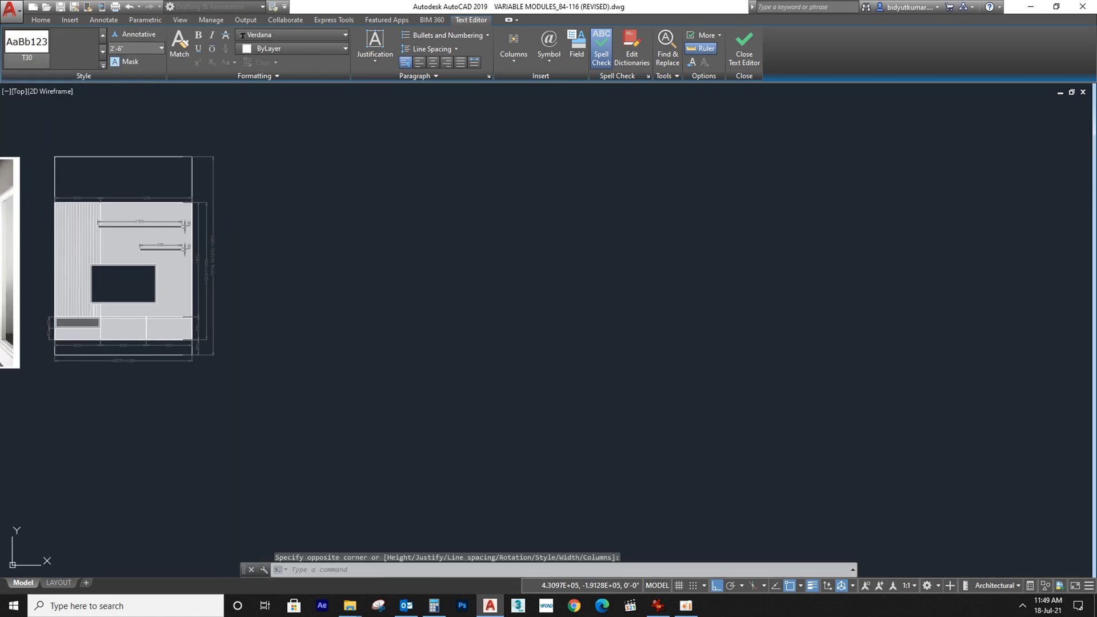
# Step: Move the TV UNIT label freely, with Ortho off, into the middle of the TV screen rectangle
pyautogui.scroll(5, 230, 238)
pyautogui.click(340, 202)
pyautogui.click(337, 202)
pyautogui.moveTo(364, 208); pyautogui.dragTo(574, 287, button='middle')
pyautogui.write('m')
pyautogui.press('space')
pyautogui.click(567, 264)
pyautogui.scroll(-5, 570, 268)
pyautogui.scroll(4, 406, 323)
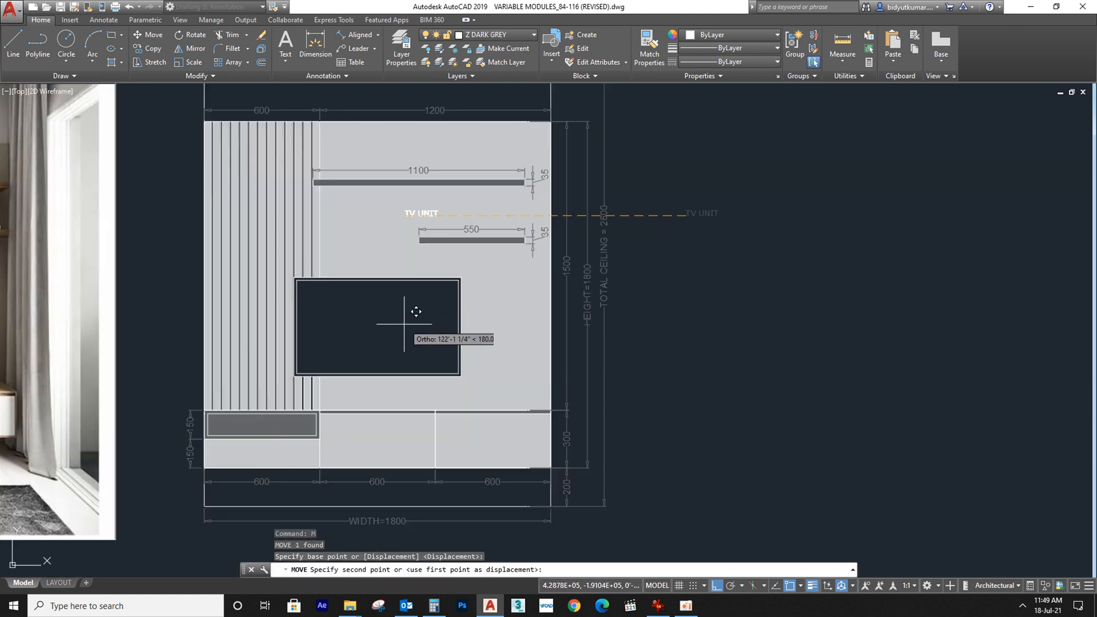
pyautogui.press('F8')
pyautogui.press('Escape')
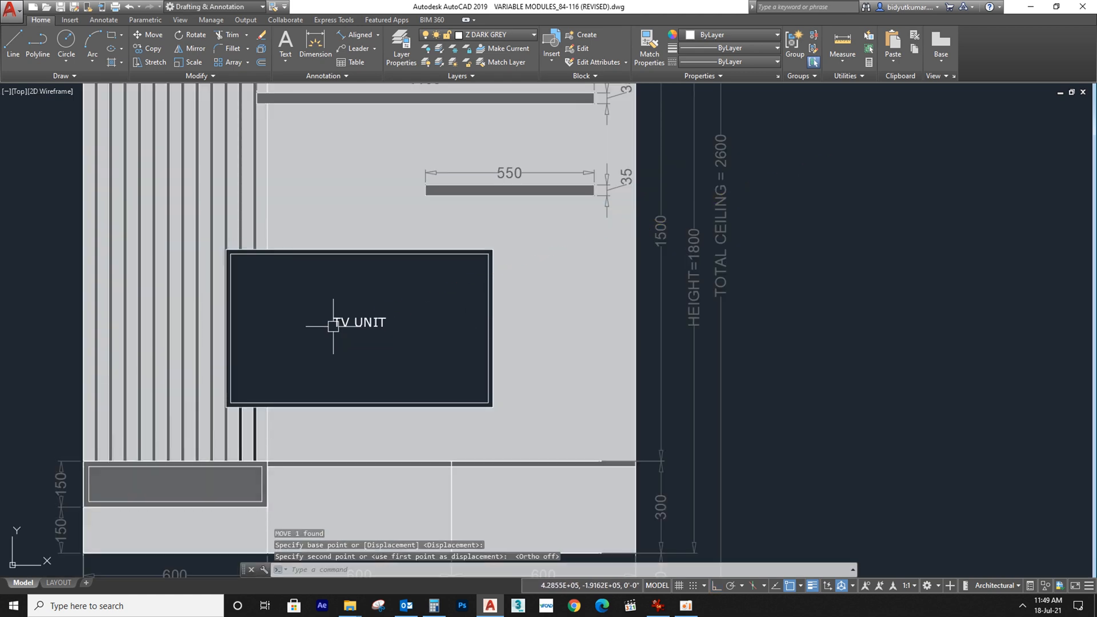
# Step: Copy the TV UNIT label onto the drawer front below the dark open niche
pyautogui.moveTo(406, 309); pyautogui.dragTo(412, 233, button='middle')
pyautogui.click(391, 250)
pyautogui.write('CO')
pyautogui.press('Return')
pyautogui.click(339, 242)
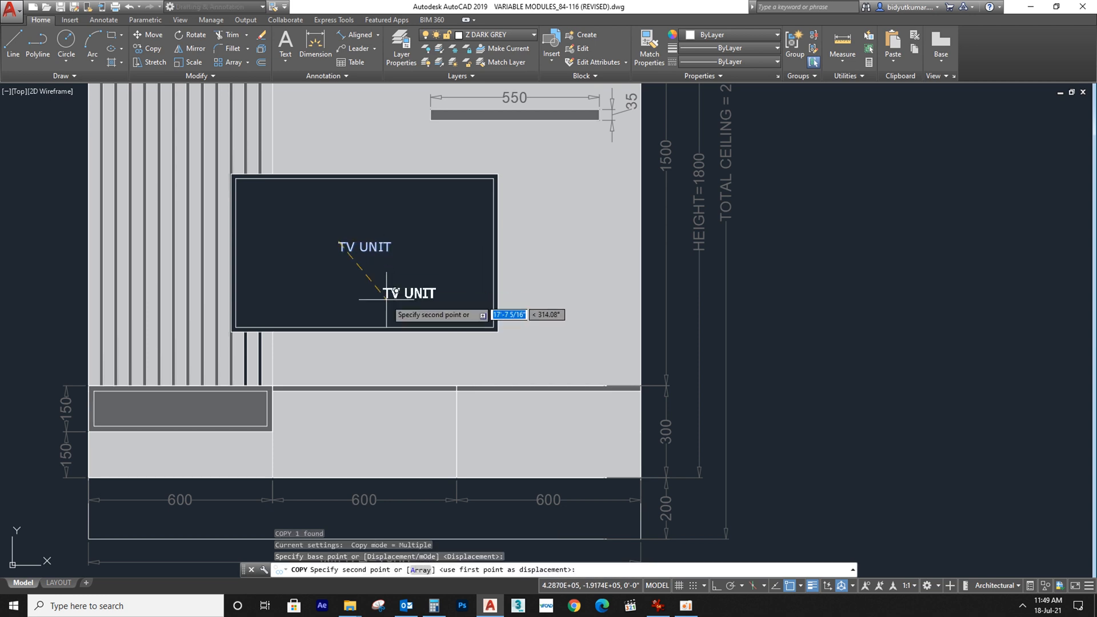
pyautogui.moveTo(379, 289); pyautogui.dragTo(484, 233, button='middle')
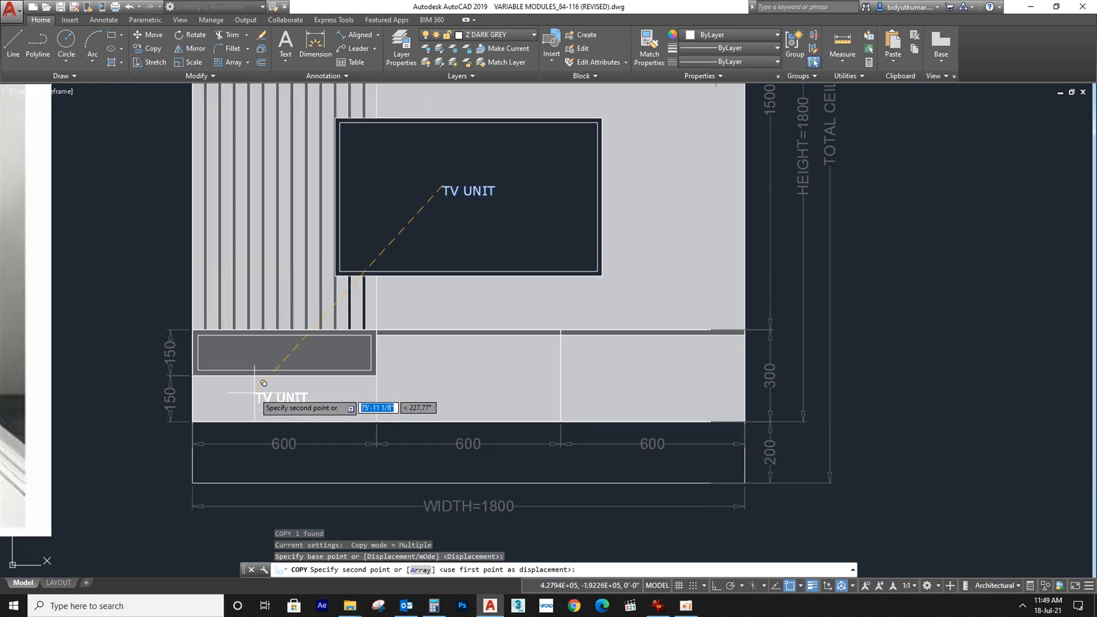
pyautogui.click(262, 384)
pyautogui.press('Escape')
# Step: Replace the text of the copied label on the drawer with WOODEN DWR and set its height to 25
pyautogui.doubleClick(284, 398)
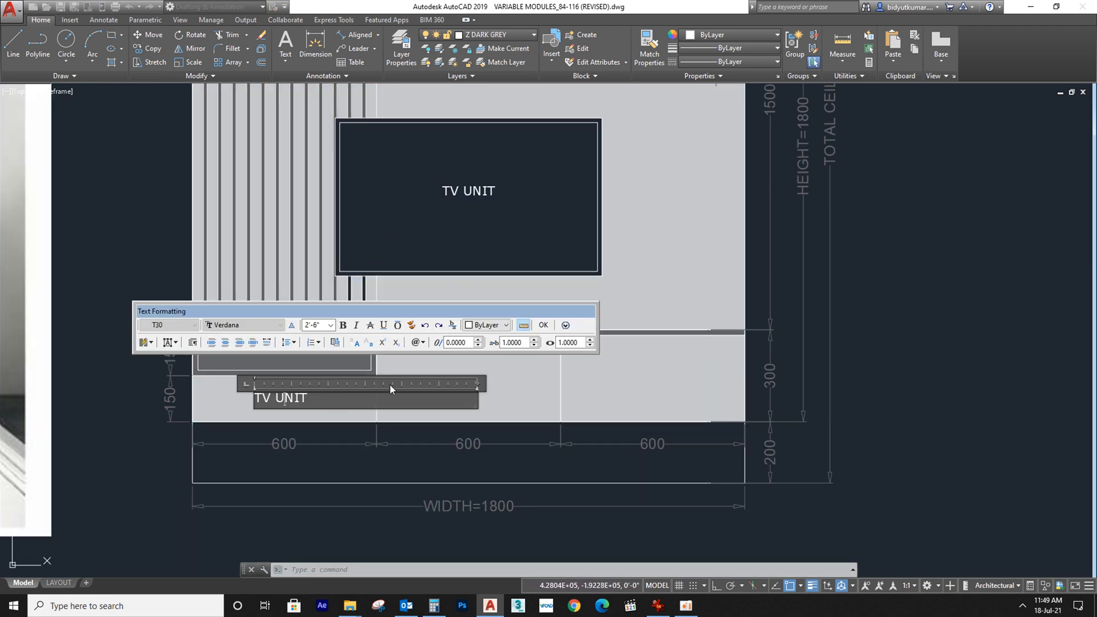
pyautogui.write('WOODEN DWR')
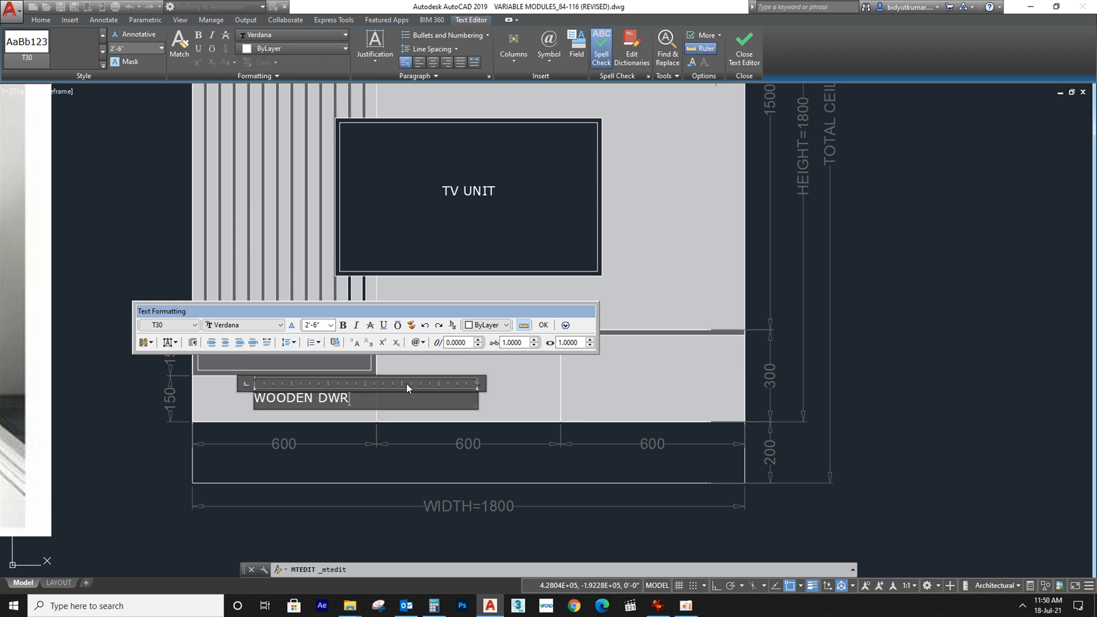
pyautogui.hotkey('ctrl', 'a')
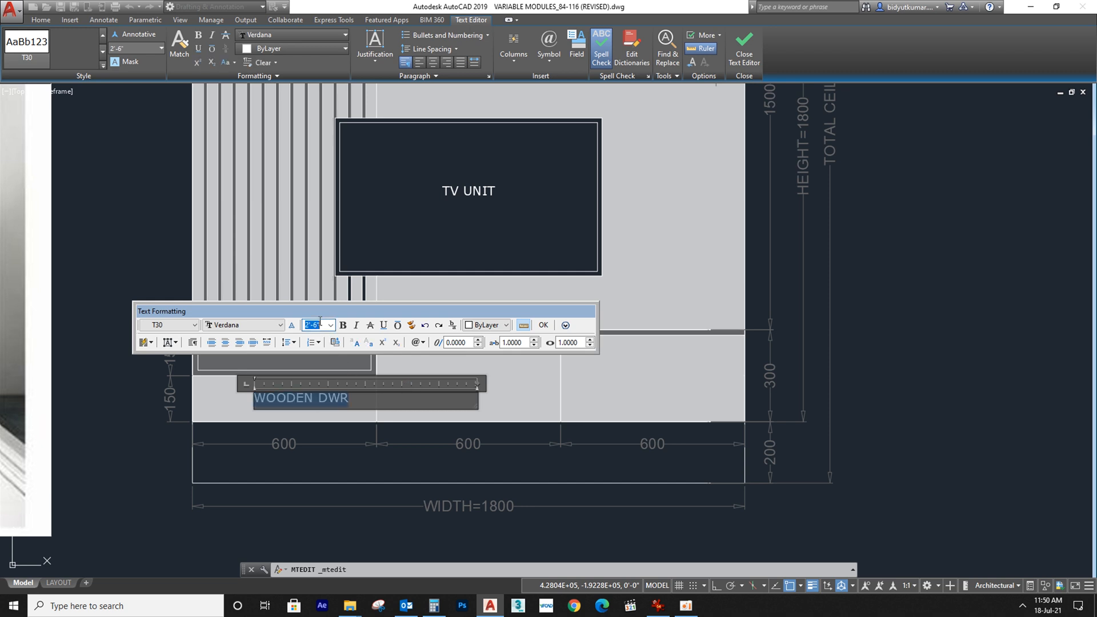
pyautogui.write('35')
pyautogui.press('Return')
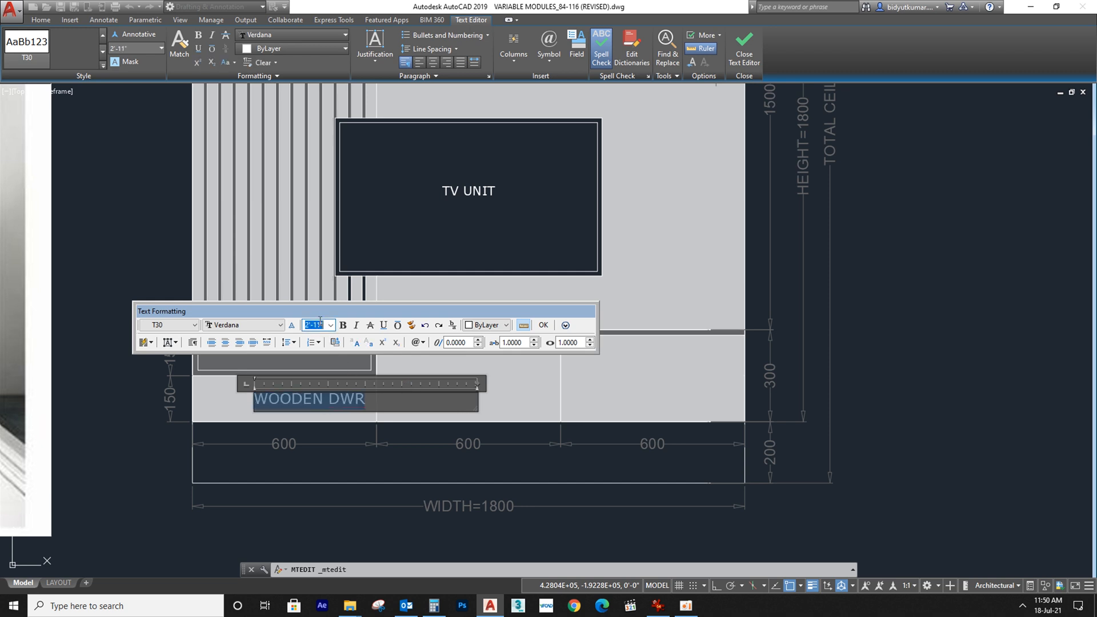
pyautogui.write('25')
pyautogui.press('Return')
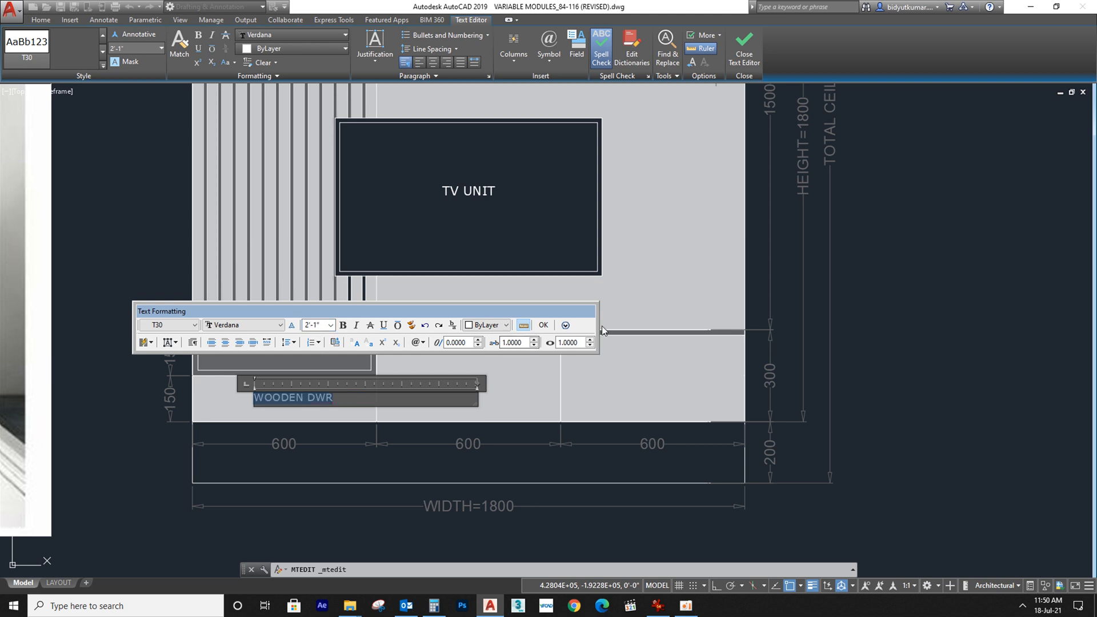
# Step: Set the WOODEN DWR text colour to index 250 and finish editing the label
pyautogui.click(486, 325)
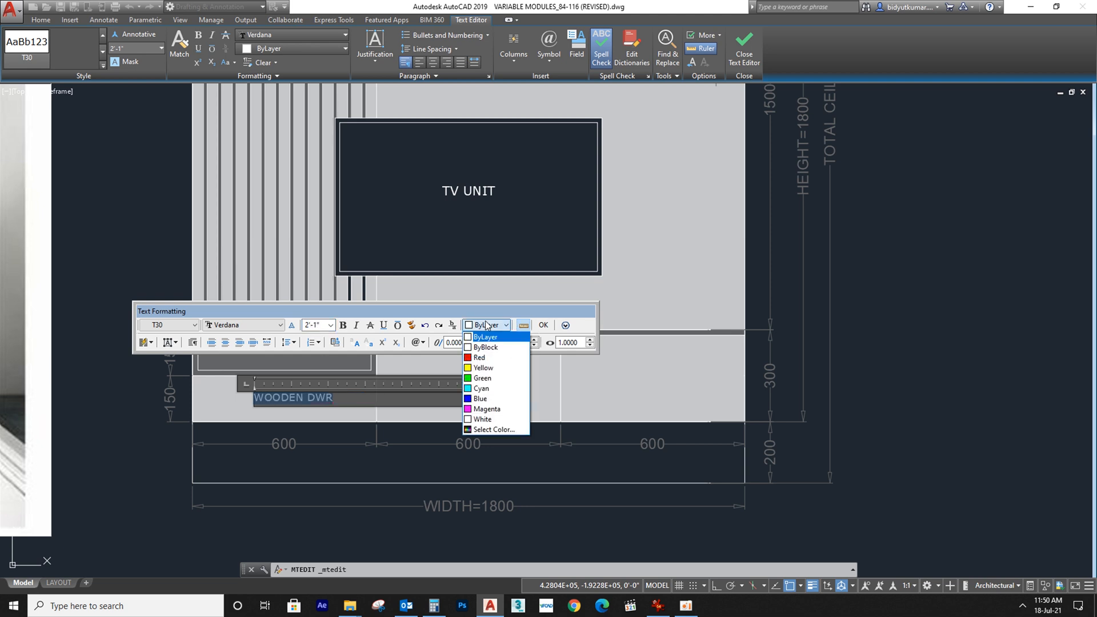
pyautogui.click(499, 428)
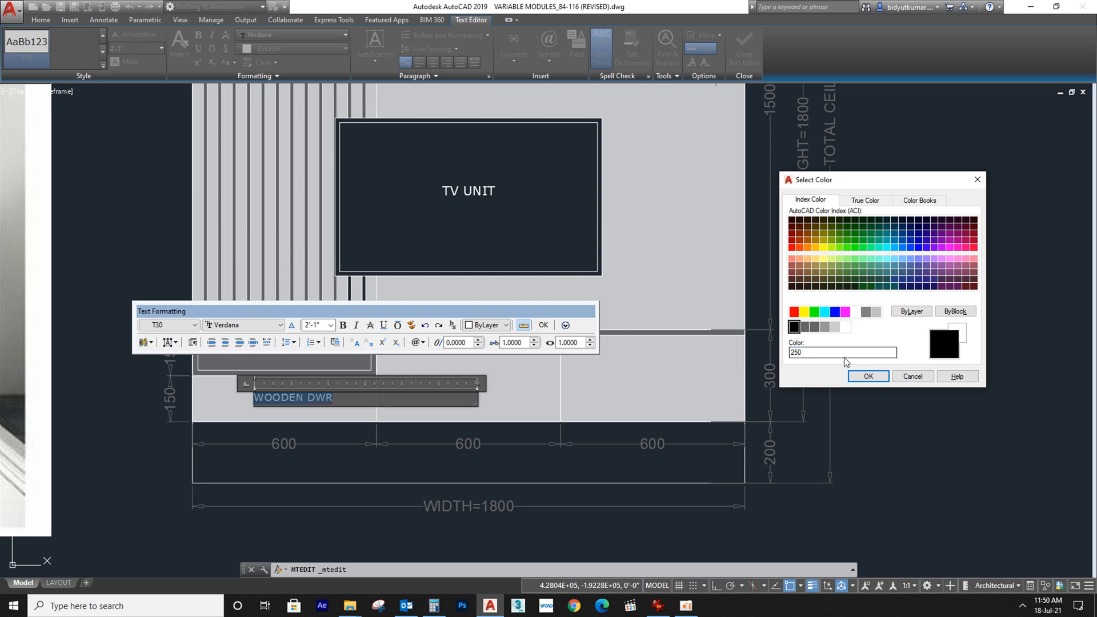
pyautogui.click(859, 378)
pyautogui.click(542, 389)
# Step: Move the WOODEN DWR label slightly to centre it on its drawer front
pyautogui.click(312, 401)
pyautogui.moveTo(319, 392); pyautogui.dragTo(251, 333, button='middle')
pyautogui.write('m')
pyautogui.press('space')
pyautogui.click(327, 469)
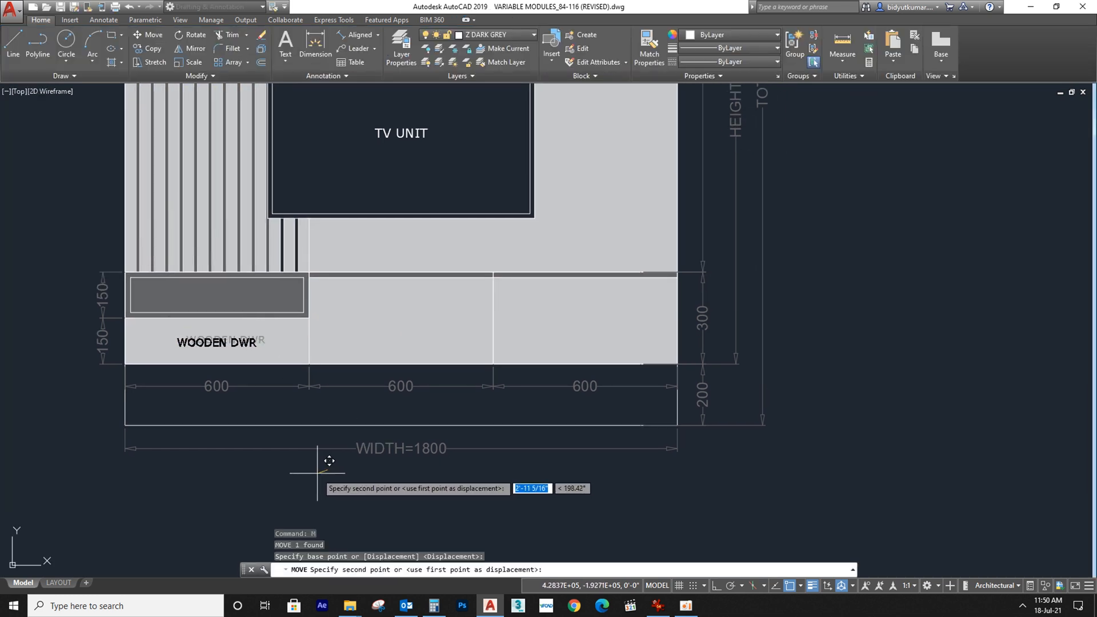
pyautogui.click(317, 473)
# Step: Copy the WOODEN DWR label horizontally, with Ortho on, onto the other two lower cabinet fronts
pyautogui.click(217, 342)
pyautogui.moveTo(259, 401); pyautogui.dragTo(229, 336, button='middle')
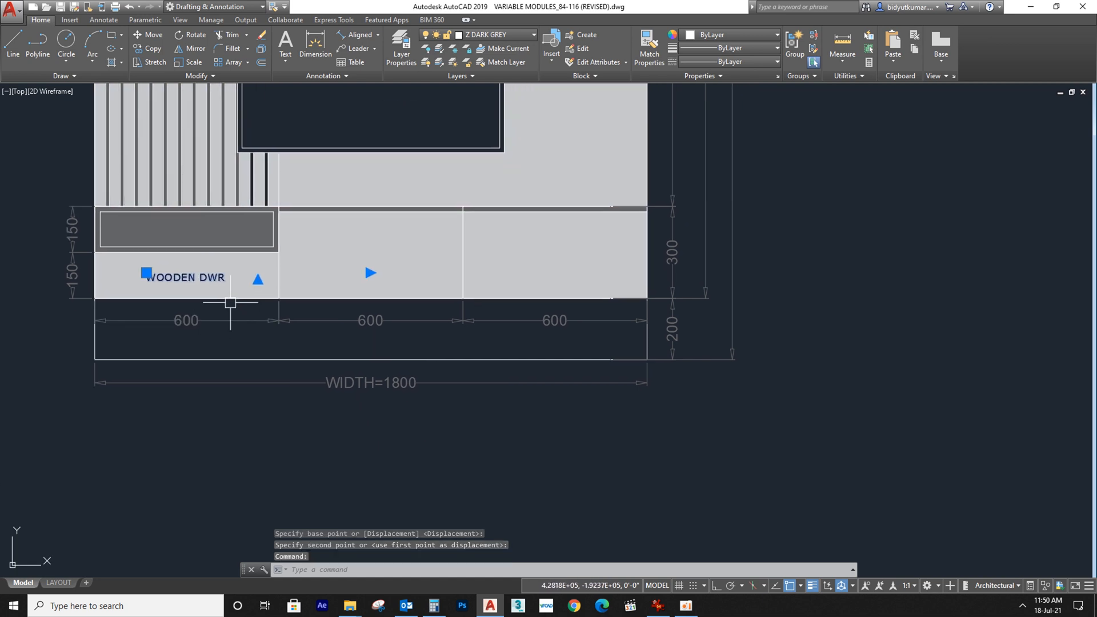
pyautogui.write('o')
pyautogui.press('space')
pyautogui.click(173, 428)
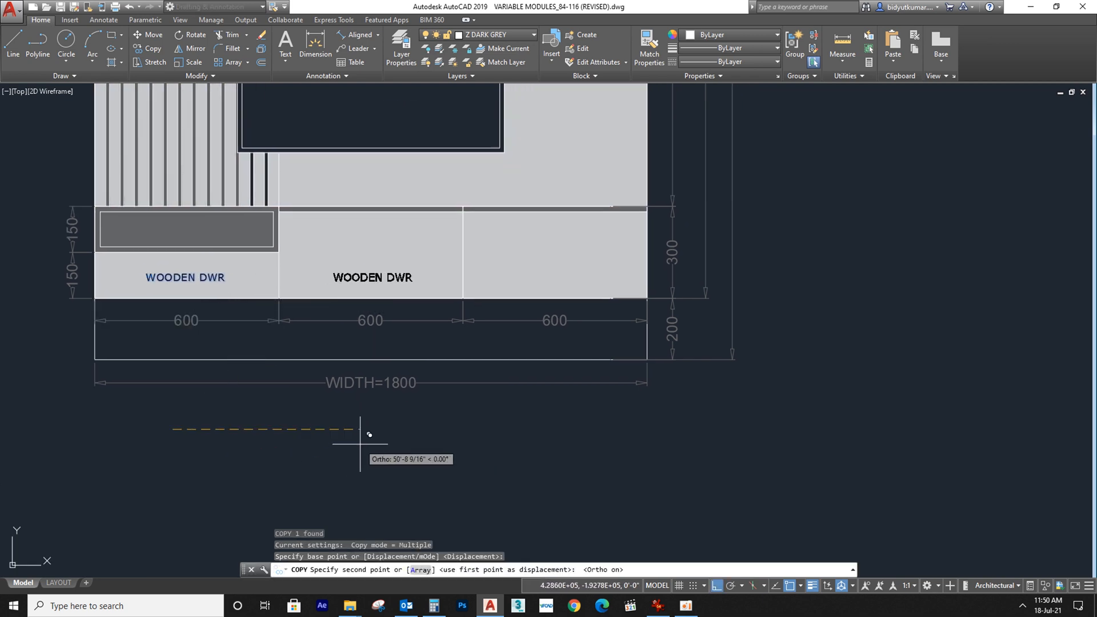
pyautogui.click(549, 448)
pyautogui.press('Escape')
# Step: Copy the first WOODEN DWR label straight up into the dark grey niche above it
pyautogui.click(177, 280)
pyautogui.write('co')
pyautogui.press('space')
pyautogui.click(827, 412)
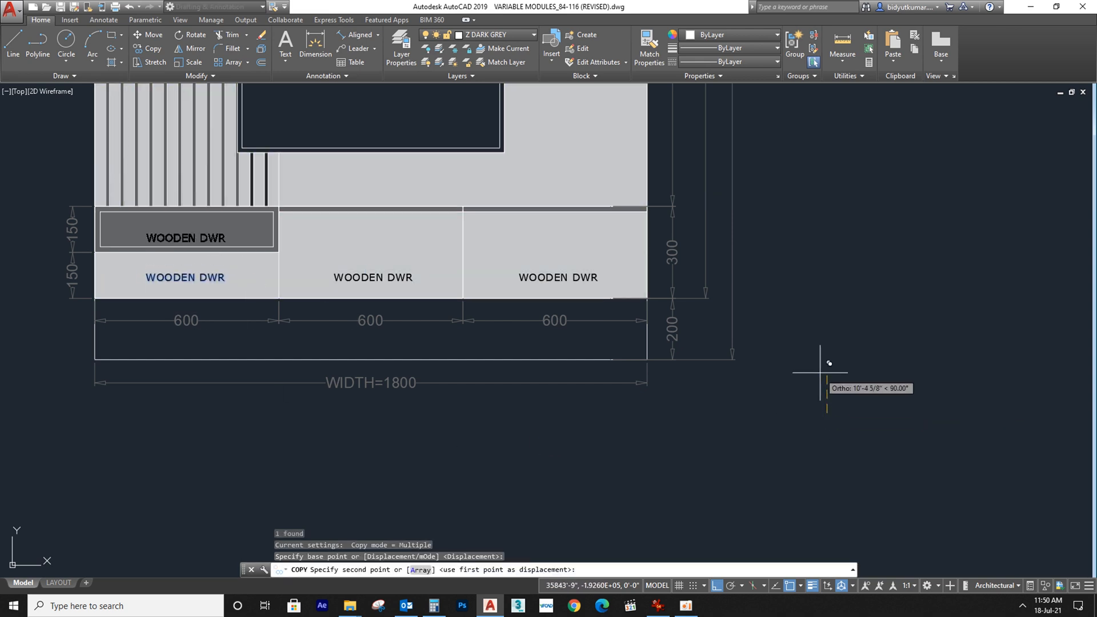
pyautogui.click(822, 362)
pyautogui.press('Escape')
# Step: Set the label in the dark niche to White and change its text to OPEN UNIT
pyautogui.click(189, 231)
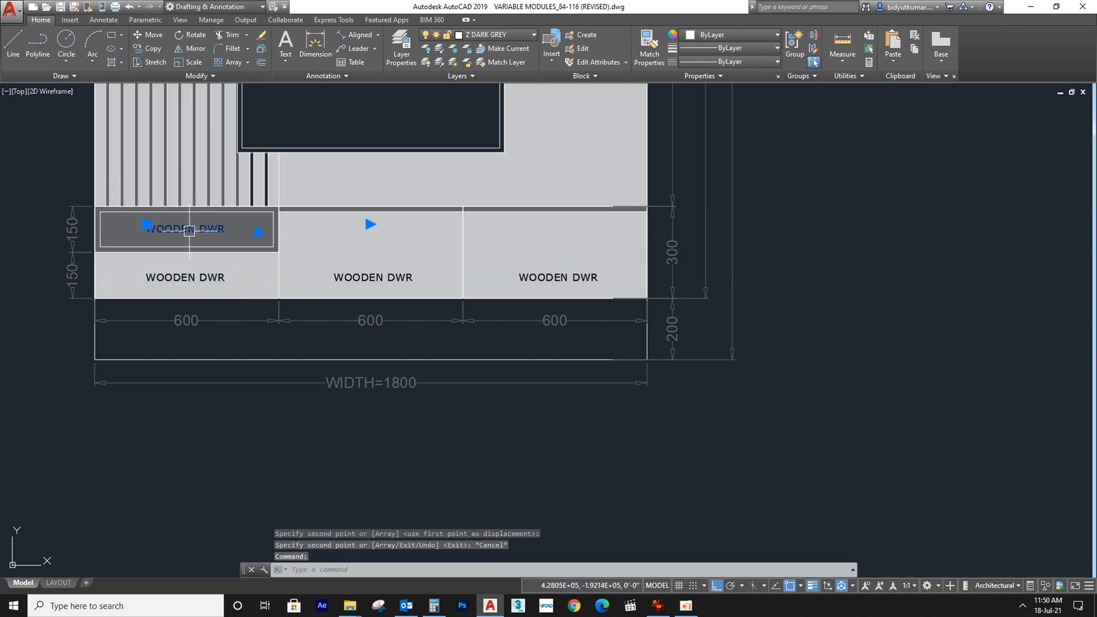
pyautogui.doubleClick(189, 231)
pyautogui.click(377, 156)
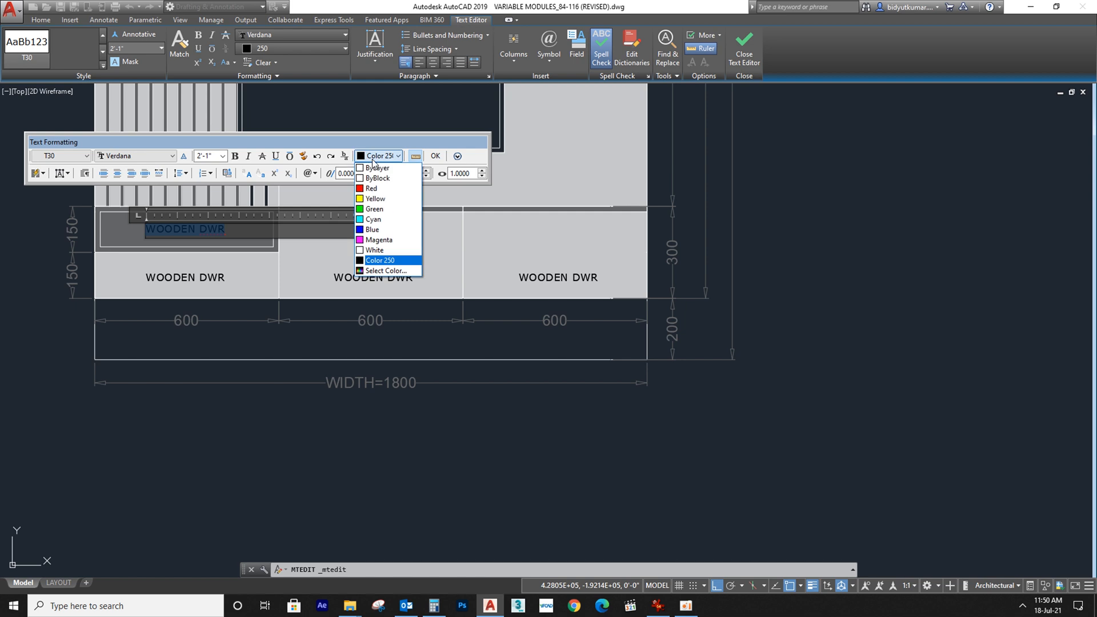
pyautogui.click(374, 250)
pyautogui.click(375, 460)
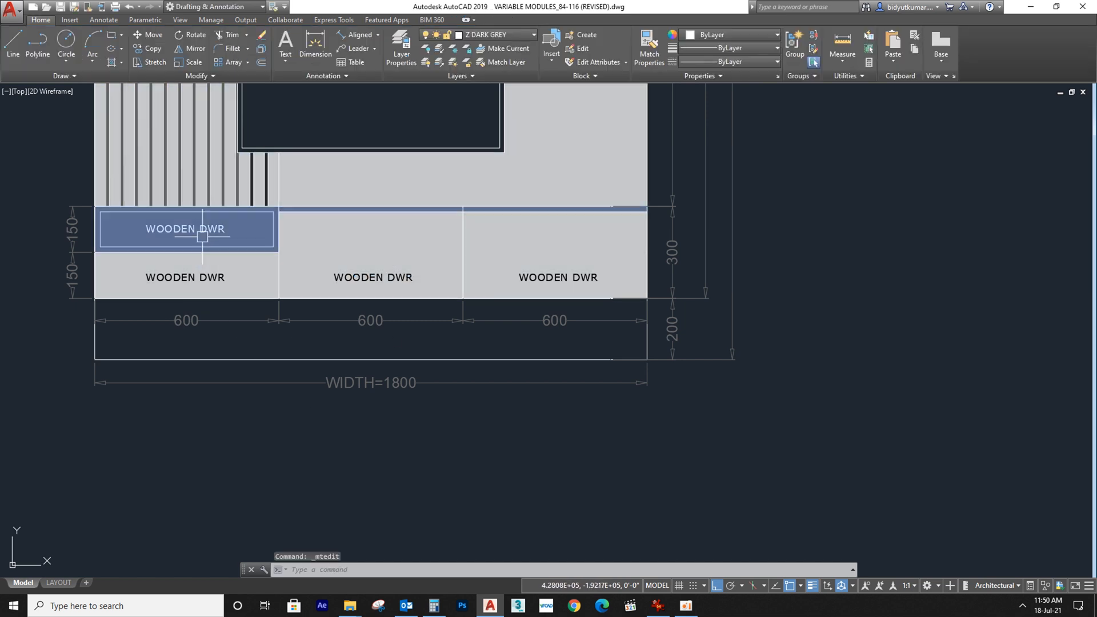
pyautogui.hotkey('ctrl', 'a')
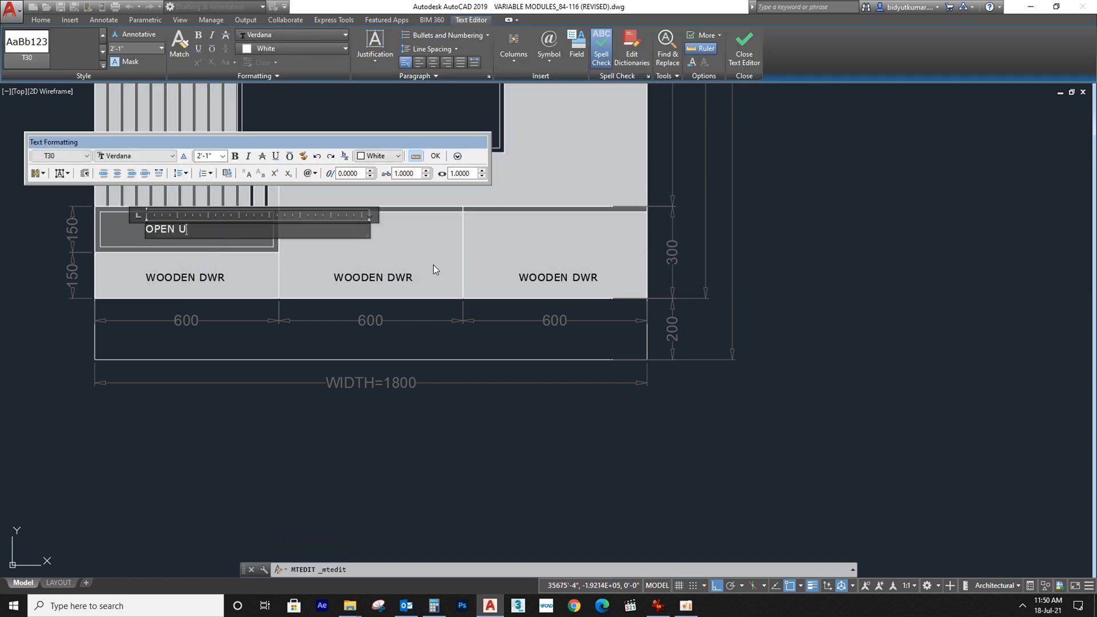
pyautogui.click(425, 409)
# Step: Move the OPEN UNIT label slightly to the right within its niche
pyautogui.moveTo(196, 237); pyautogui.dragTo(257, 320, button='middle')
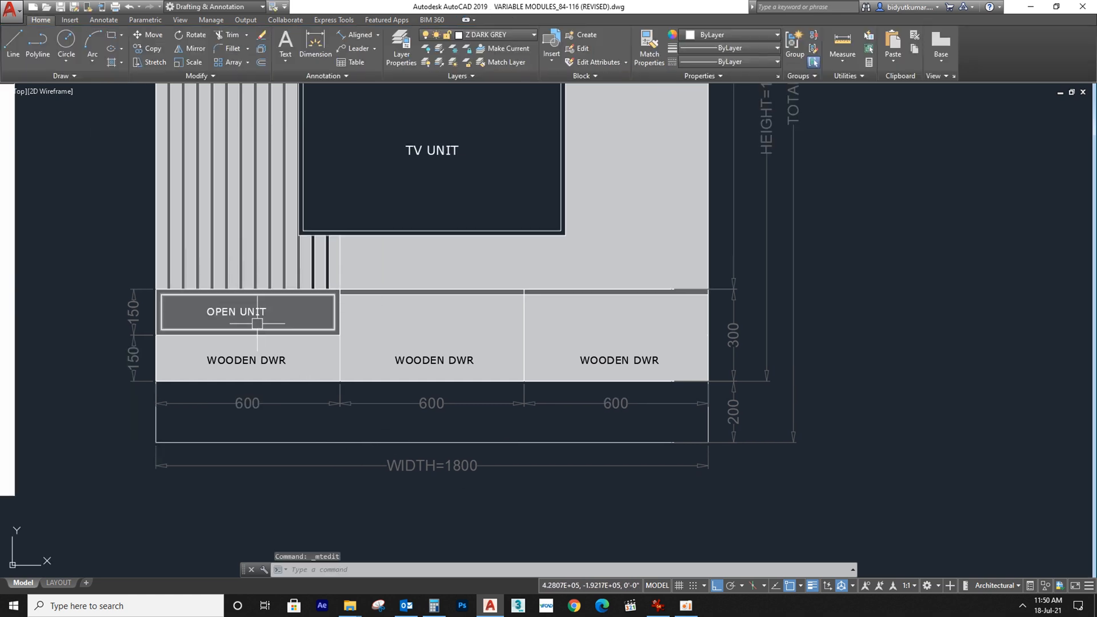
pyautogui.click(254, 314)
pyautogui.write('m')
pyautogui.press('space')
pyautogui.click(843, 472)
pyautogui.click(847, 472)
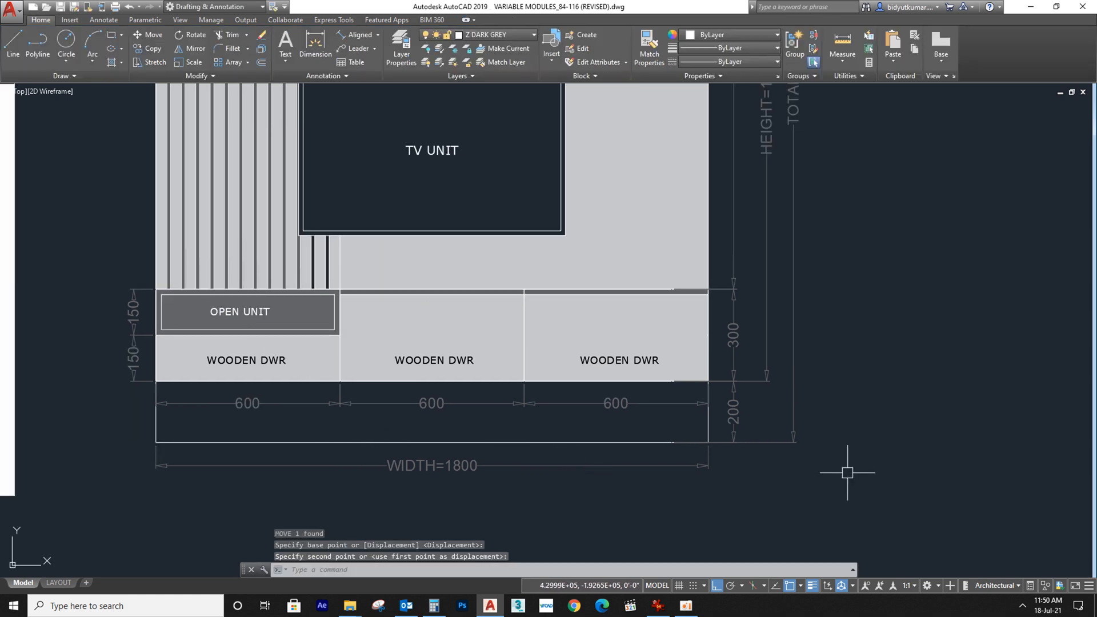
pyautogui.press('Escape')
# Step: Start a multileader with its arrowhead on the 1100 mm shelf and place its landing horizontally beyond the TOTAL CEILING dimension
pyautogui.scroll(-1, 847, 472)
pyautogui.moveTo(840, 458)
pyautogui.mouseDown(button='middle')
pyautogui.moveTo(701, 465)
pyautogui.moveTo(665, 445)
pyautogui.moveTo(599, 496)
pyautogui.mouseUp(button='middle')
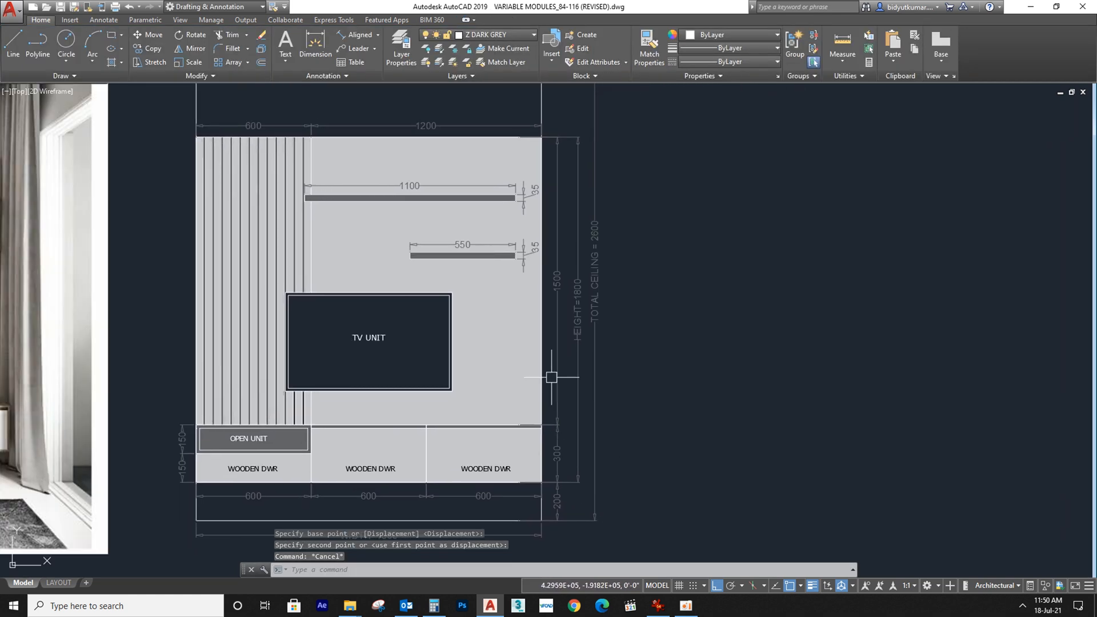
pyautogui.scroll(-1, 554, 370)
pyautogui.moveTo(544, 375); pyautogui.dragTo(475, 400, button='middle')
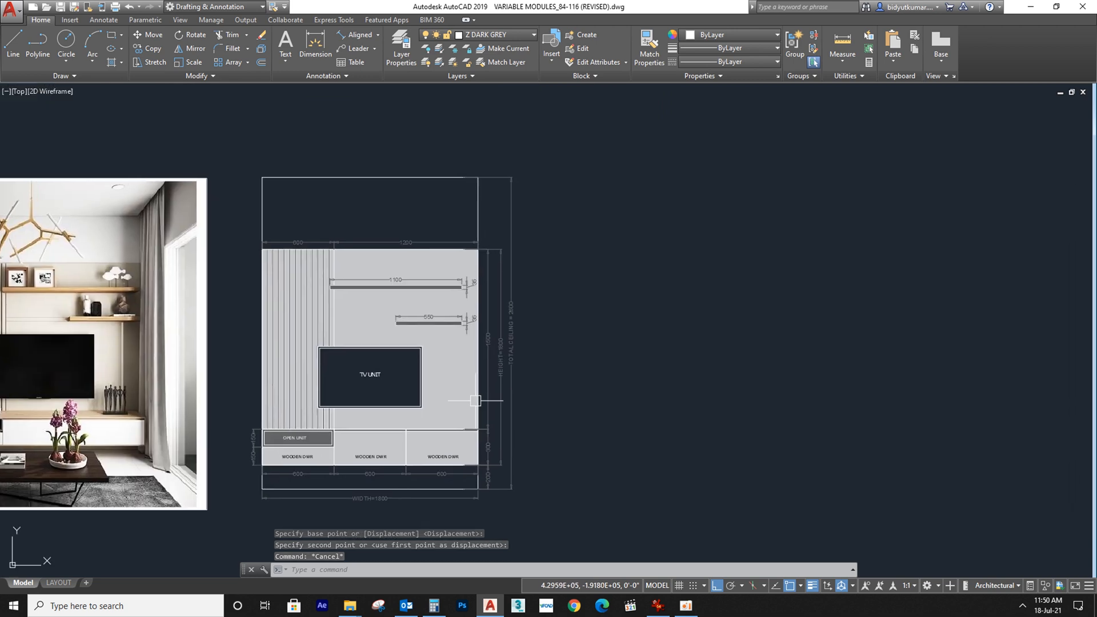
pyautogui.click(377, 35)
pyautogui.click(374, 48)
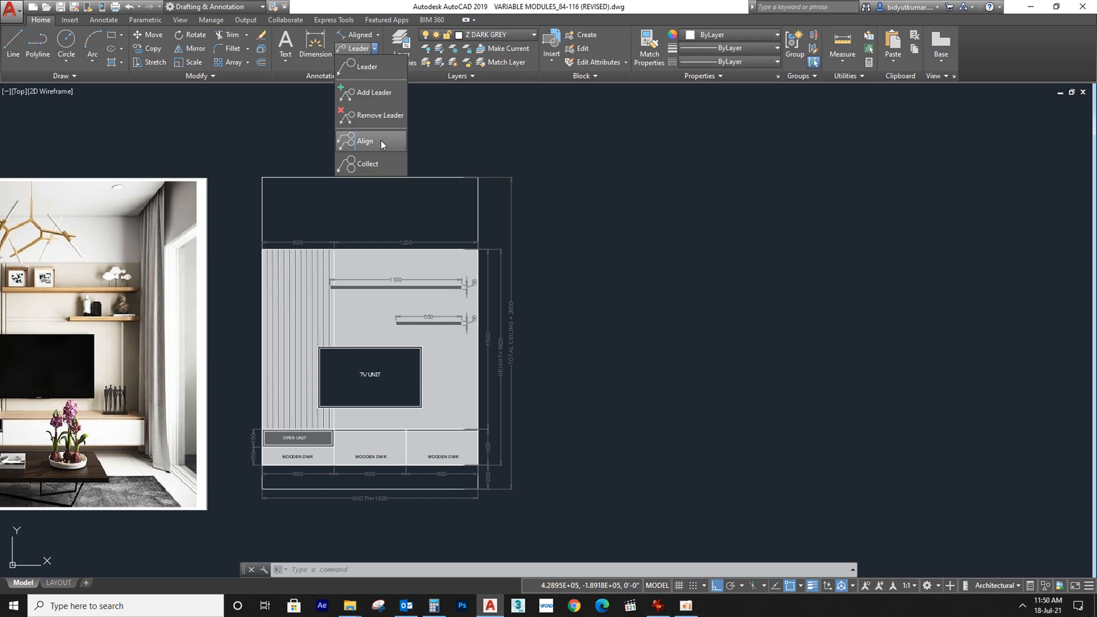
pyautogui.click(384, 76)
pyautogui.scroll(12, 498, 286)
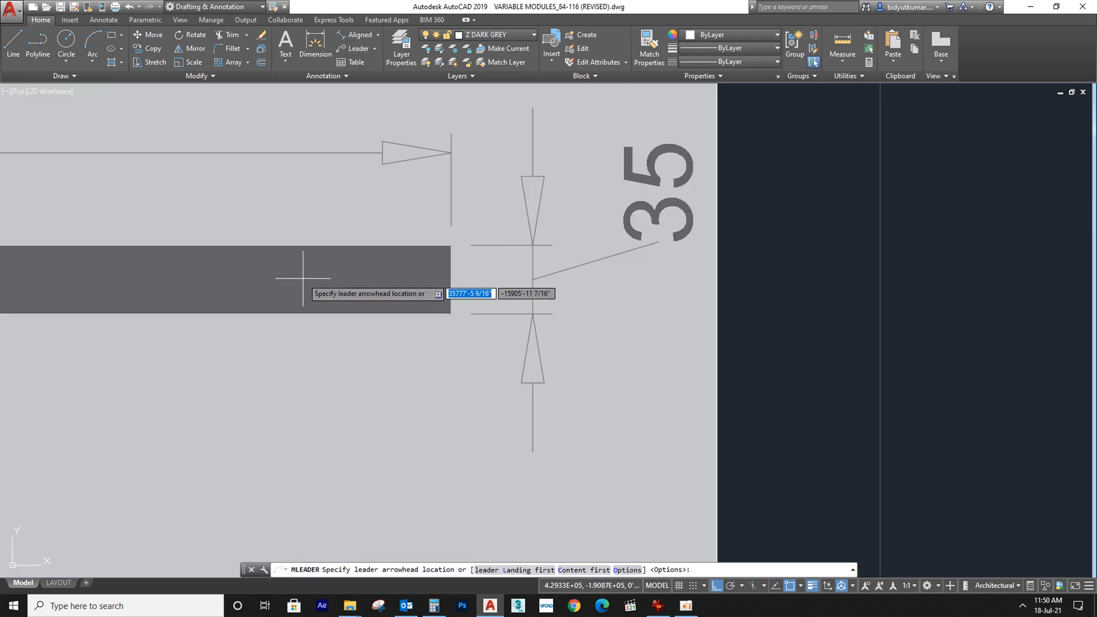
pyautogui.click(117, 284)
pyautogui.scroll(-6, 121, 283)
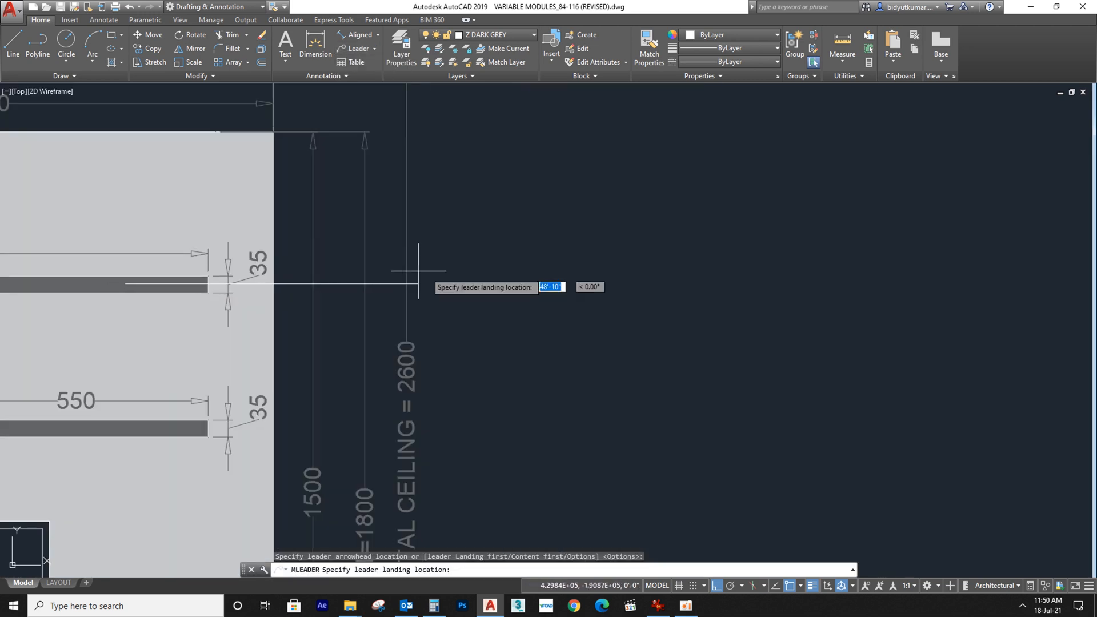
pyautogui.click(456, 290)
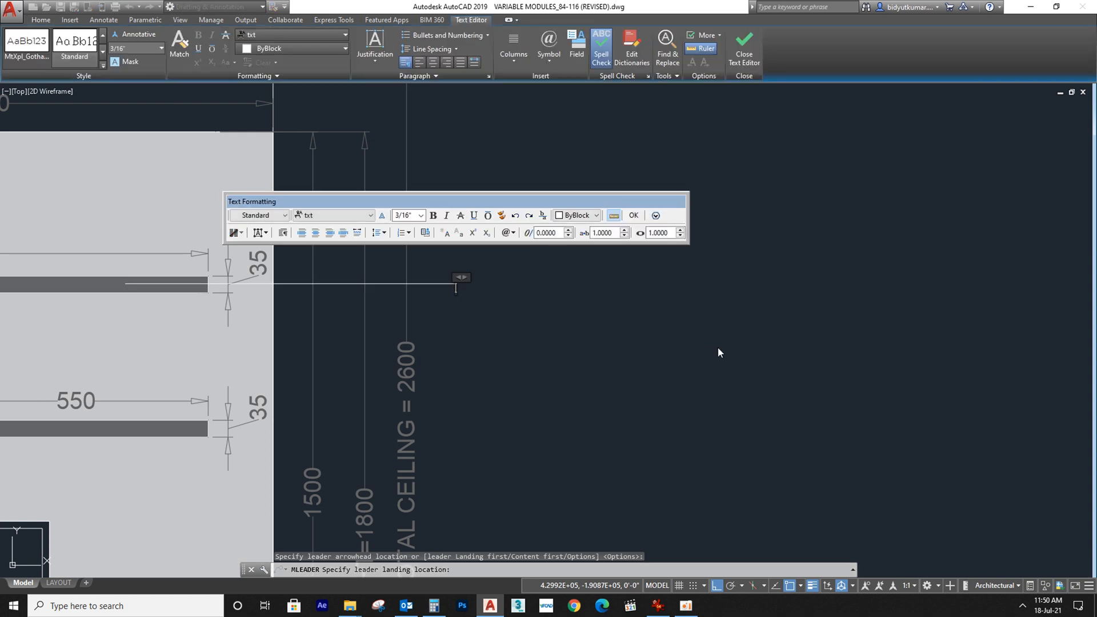
# Step: Enter DECORATIVE SHELF as the leader text and apply the T30 text style to it
pyautogui.write('DEC')
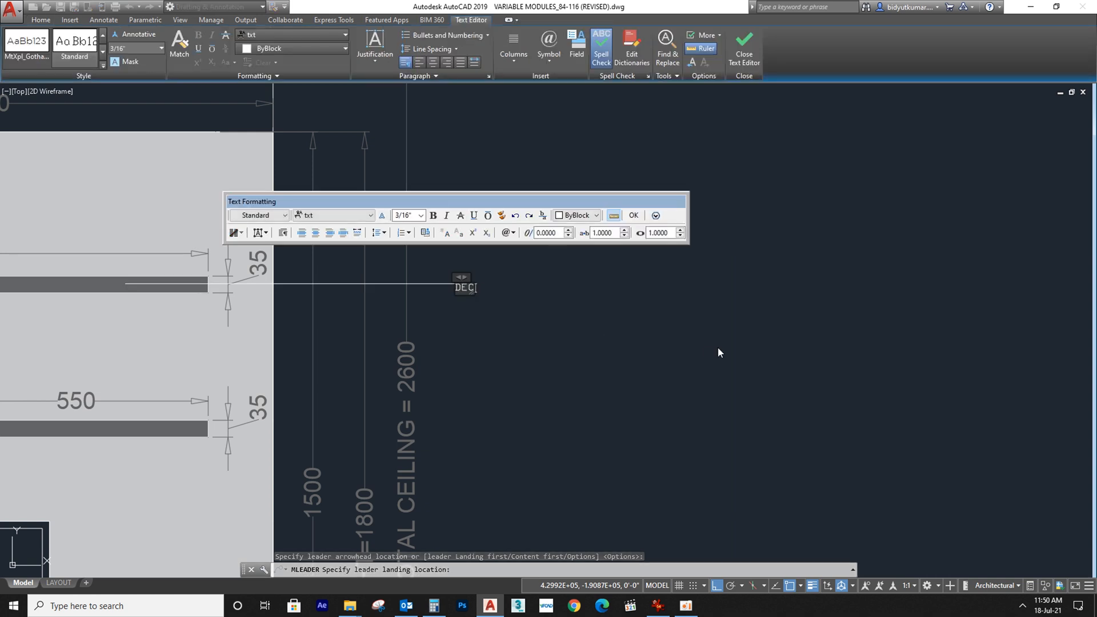
pyautogui.write('ORATIVE SHEL')
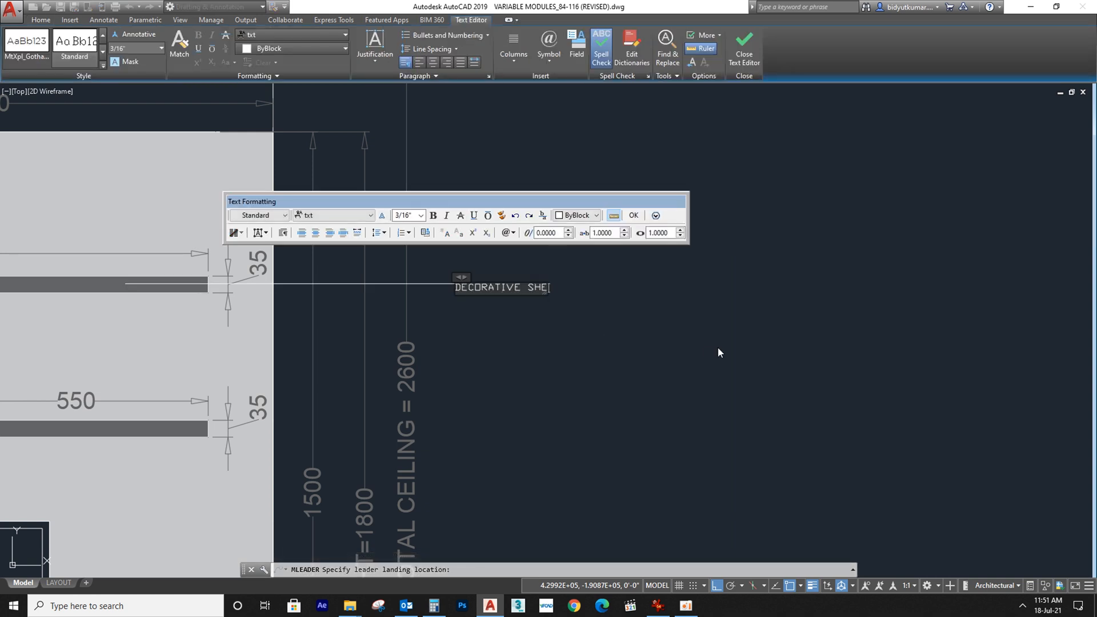
pyautogui.write('F')
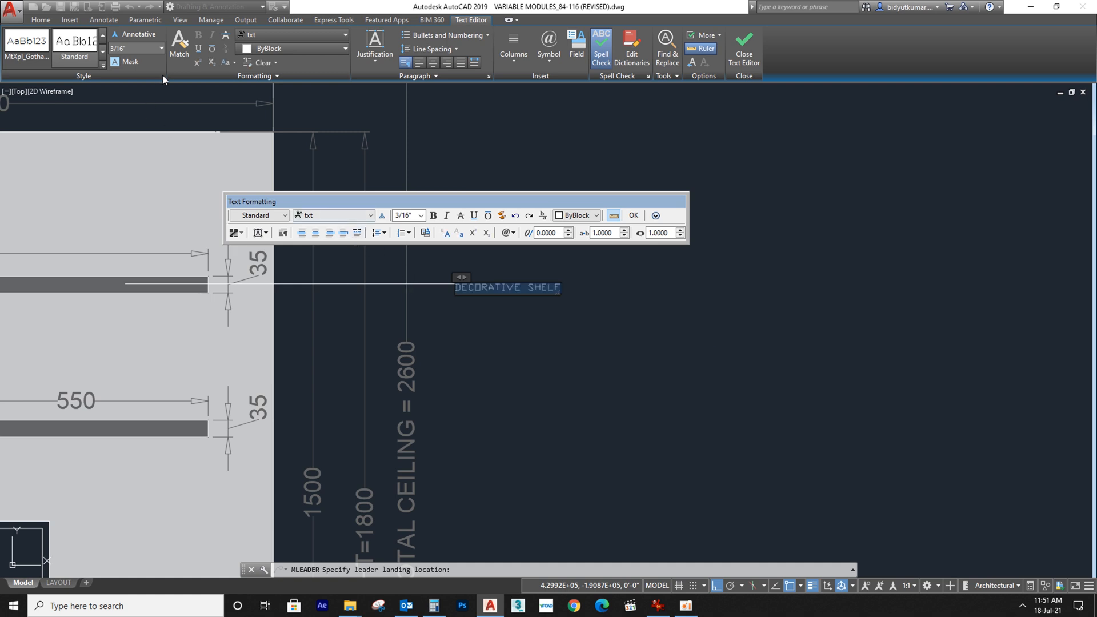
pyautogui.click(102, 63)
pyautogui.click(71, 88)
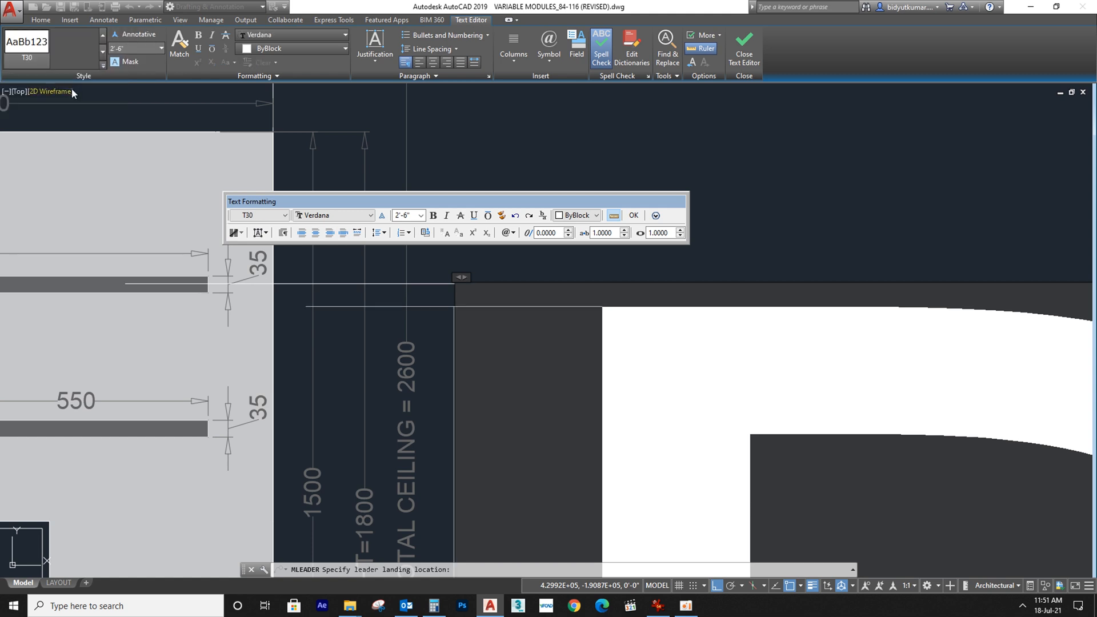
pyautogui.click(794, 210)
# Step: Set the arrowhead size of the DECORATIVE SHELF leader to 60 in its properties
pyautogui.scroll(-2, 645, 284)
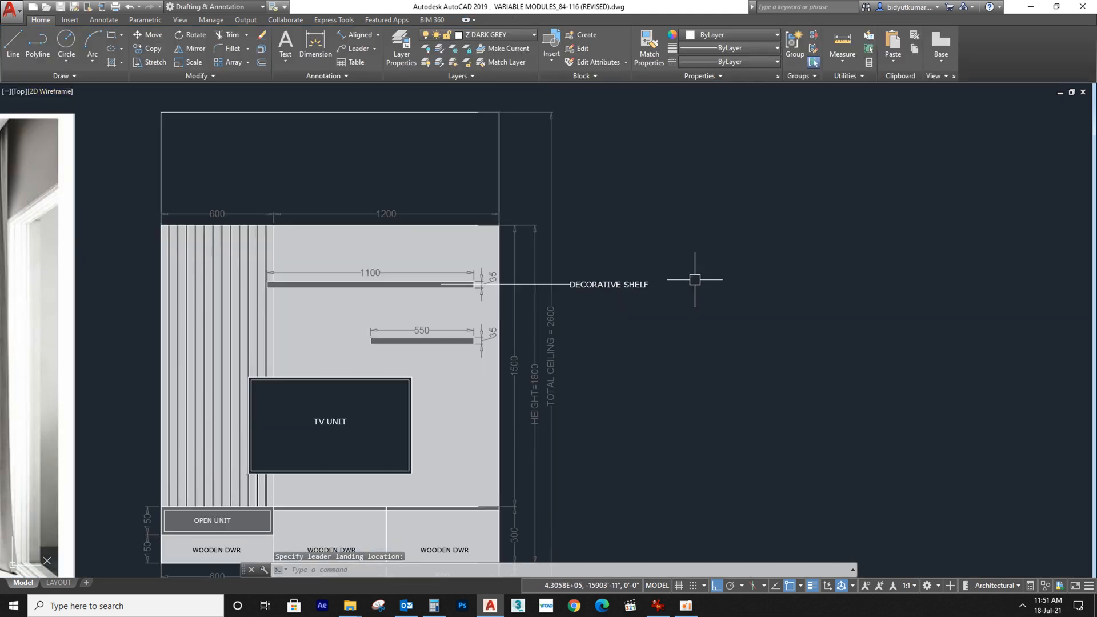
pyautogui.moveTo(680, 284); pyautogui.dragTo(531, 253, button='middle')
pyautogui.click(466, 256)
pyautogui.rightClick(465, 253)
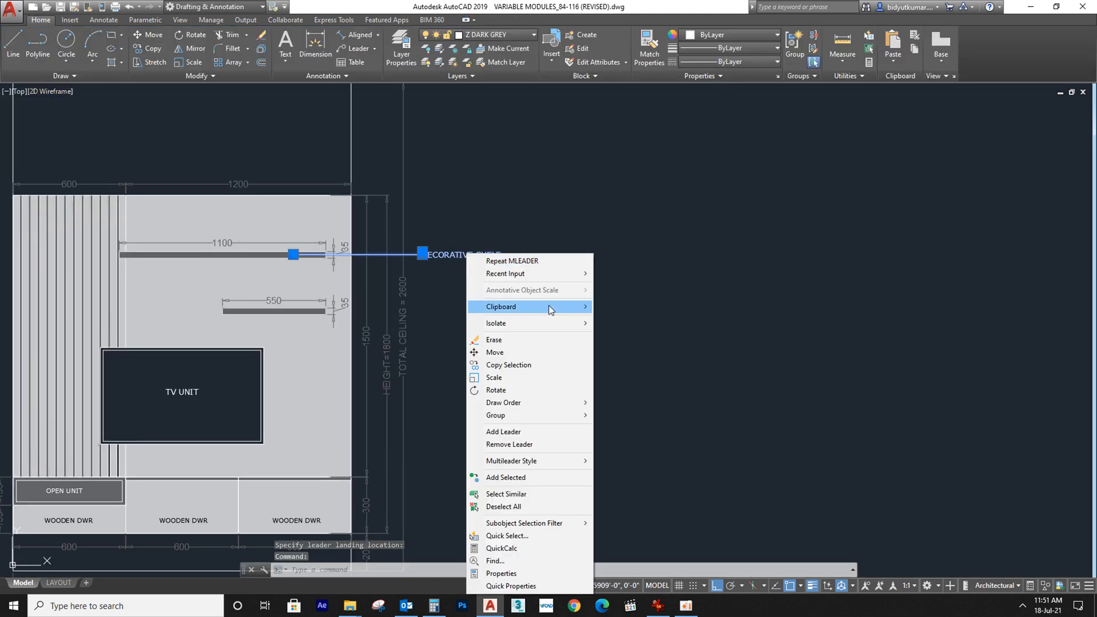
pyautogui.click(497, 578)
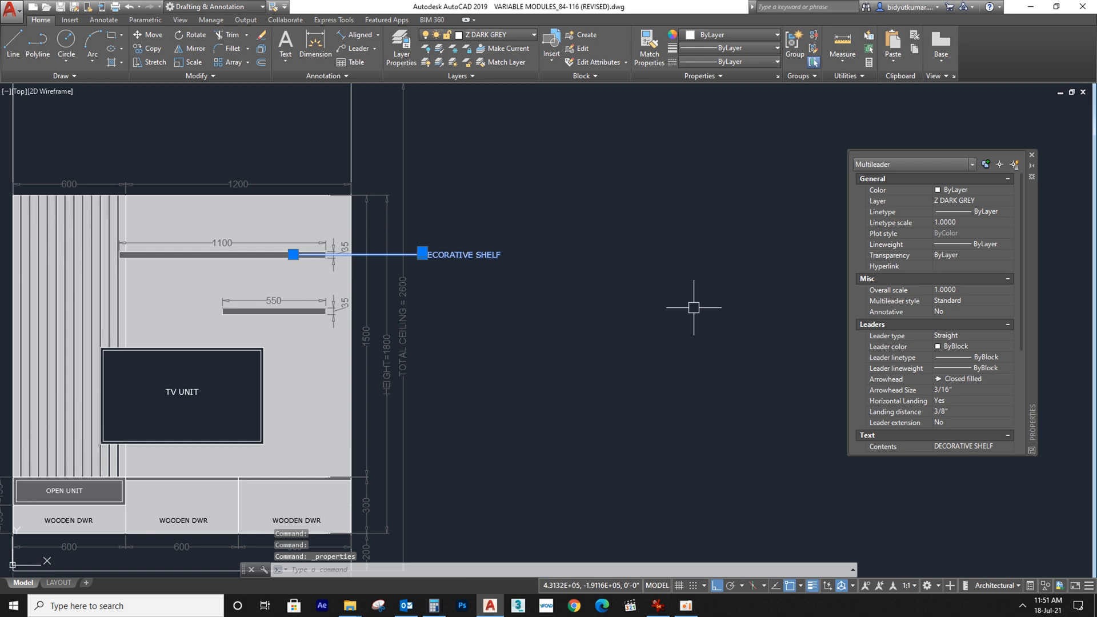
pyautogui.click(946, 396)
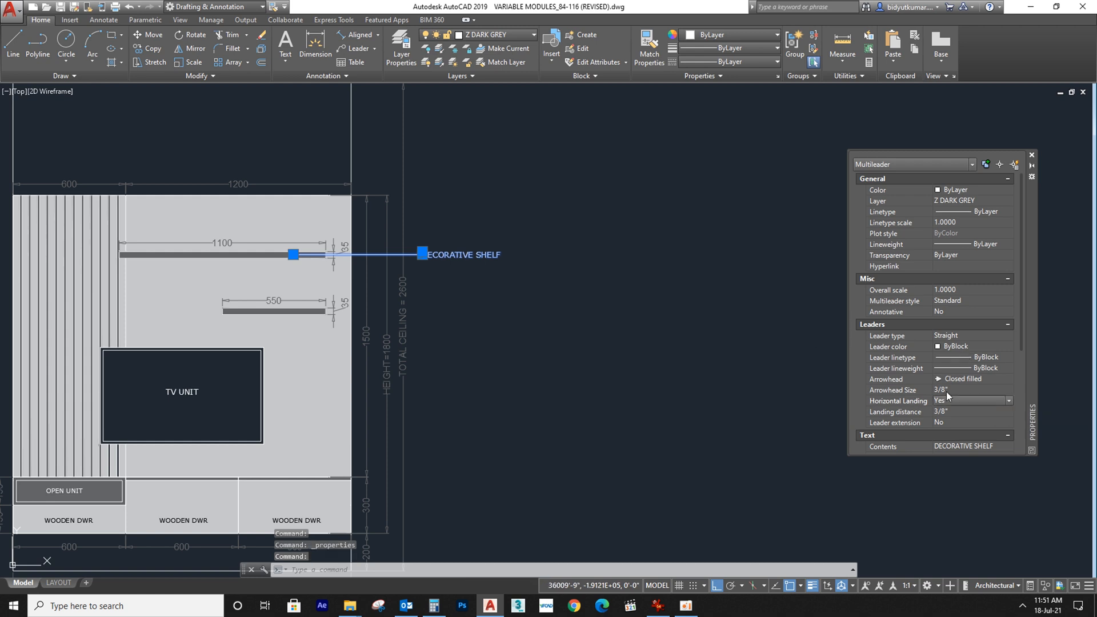
pyautogui.scroll(4, 330, 255)
pyautogui.click(950, 391)
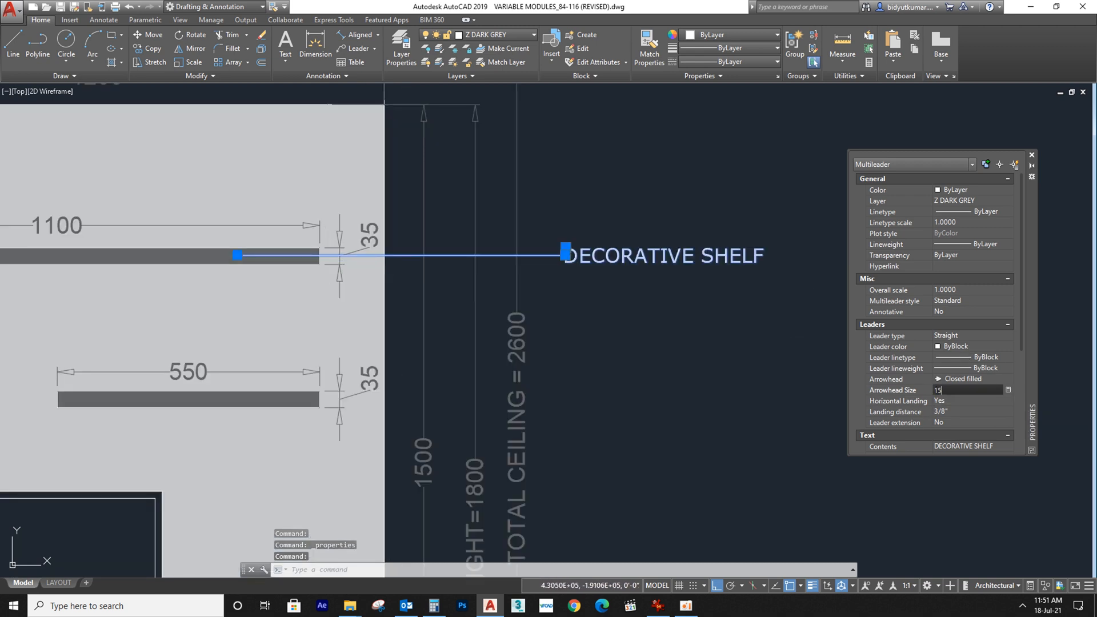
pyautogui.write('5')
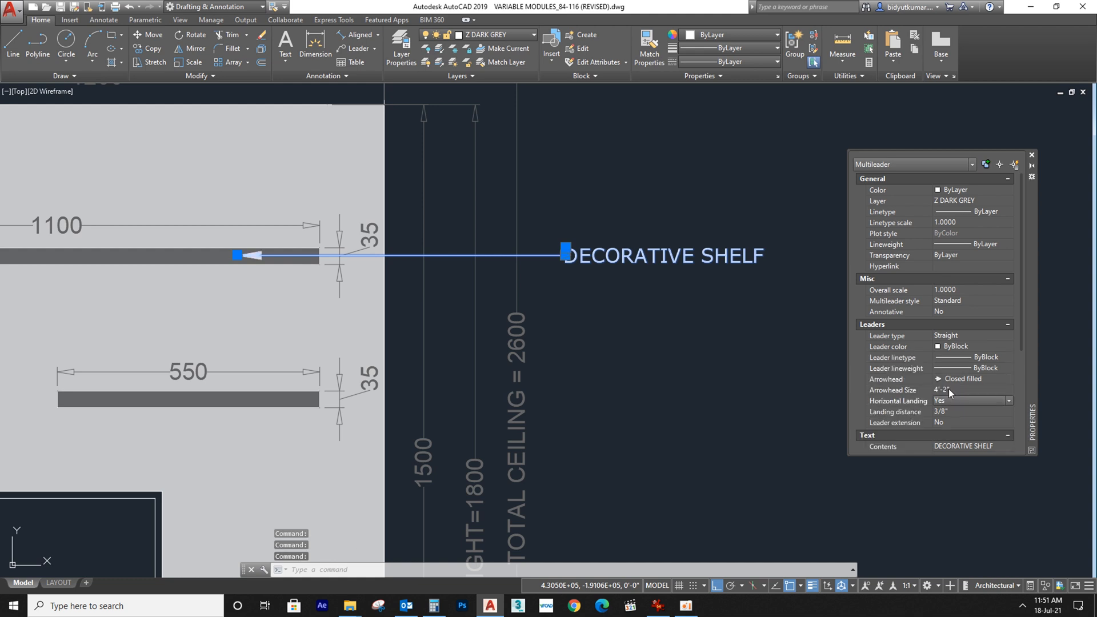
pyautogui.click(948, 390)
pyautogui.write('60')
pyautogui.press('Escape')
pyautogui.press('Escape')
pyautogui.scroll(-4, 561, 277)
pyautogui.click(658, 213)
pyautogui.press('Escape')
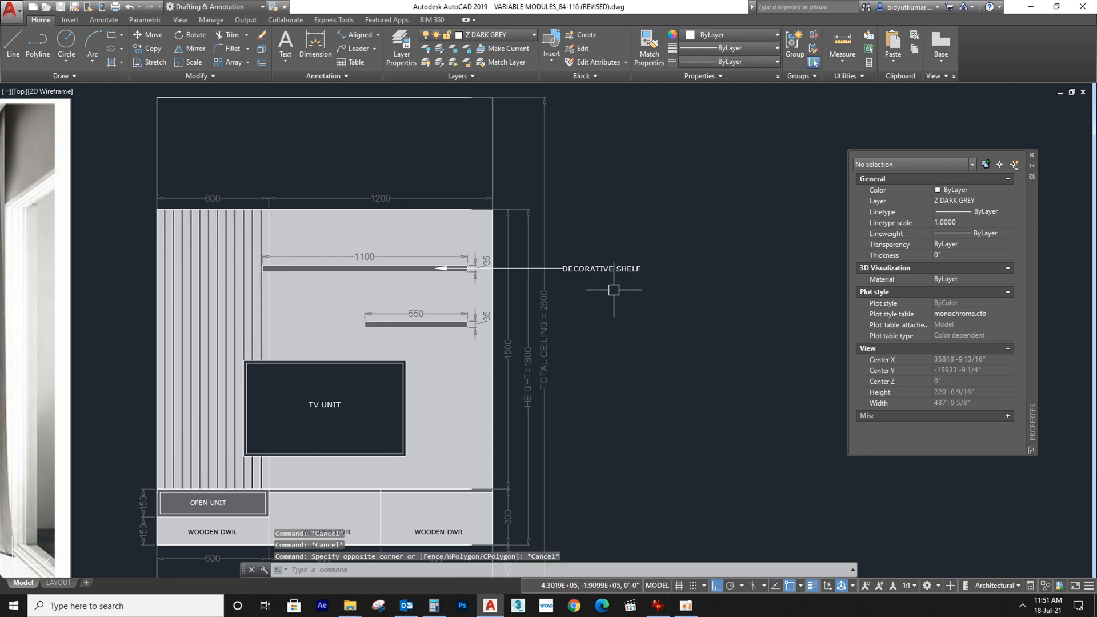
# Step: Add a second leader arrow from the DECORATIVE SHELF note to the 550 mm shelf and close the properties palette
pyautogui.scroll(2, 614, 290)
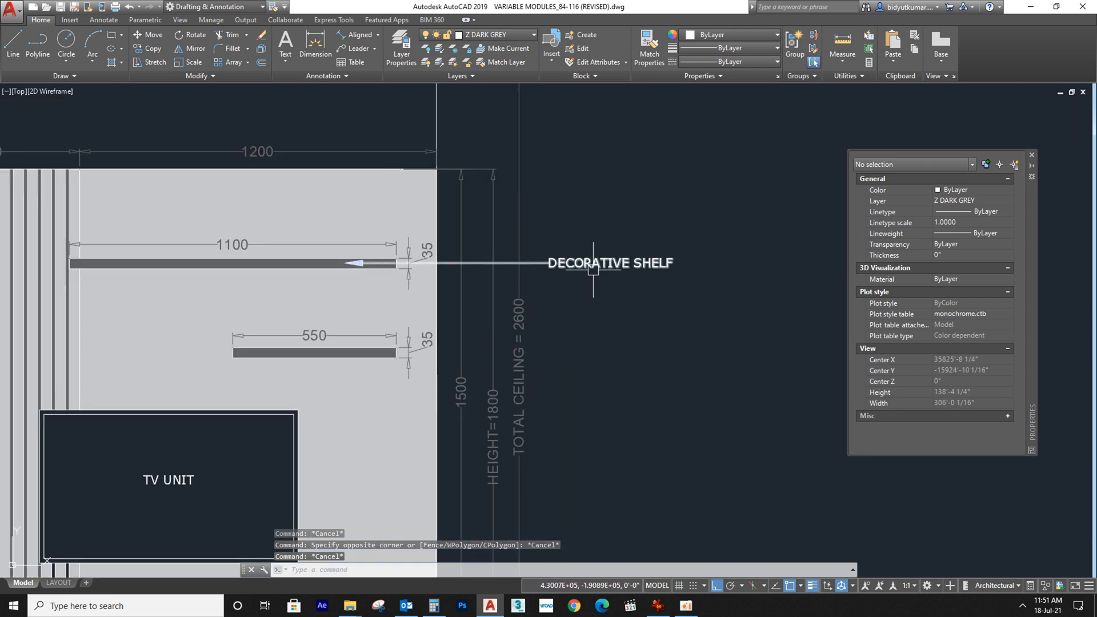
pyautogui.click(375, 49)
pyautogui.click(380, 92)
pyautogui.click(571, 264)
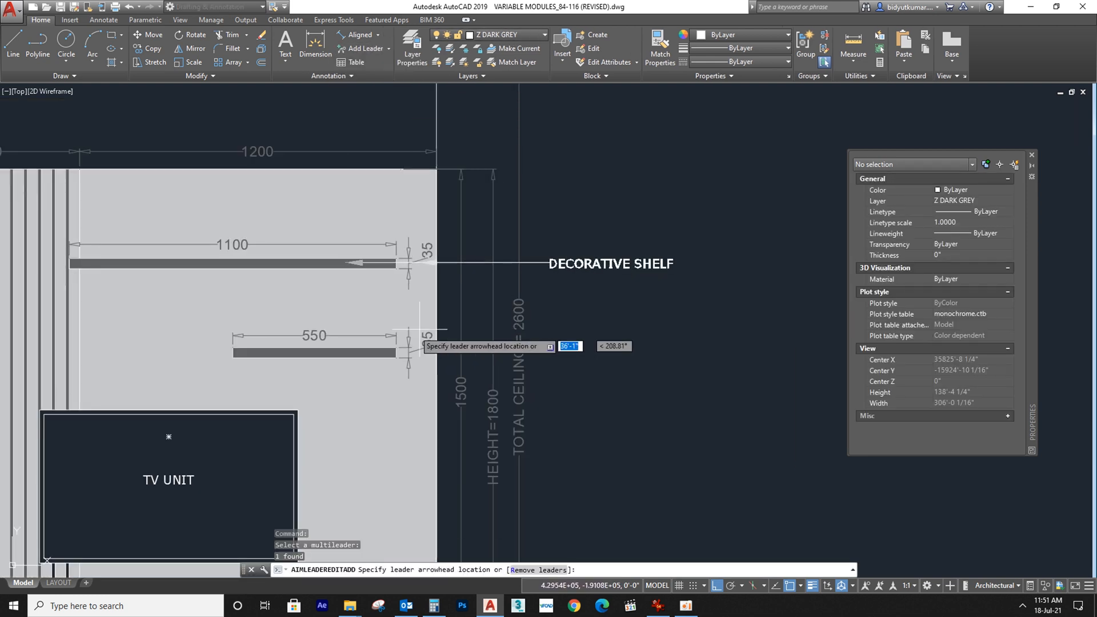
pyautogui.scroll(4, 366, 346)
pyautogui.click(348, 348)
pyautogui.press('Escape')
pyautogui.scroll(-1, 517, 294)
pyautogui.scroll(-2, 713, 282)
pyautogui.moveTo(748, 274); pyautogui.dragTo(585, 249, button='middle')
pyautogui.press('Escape')
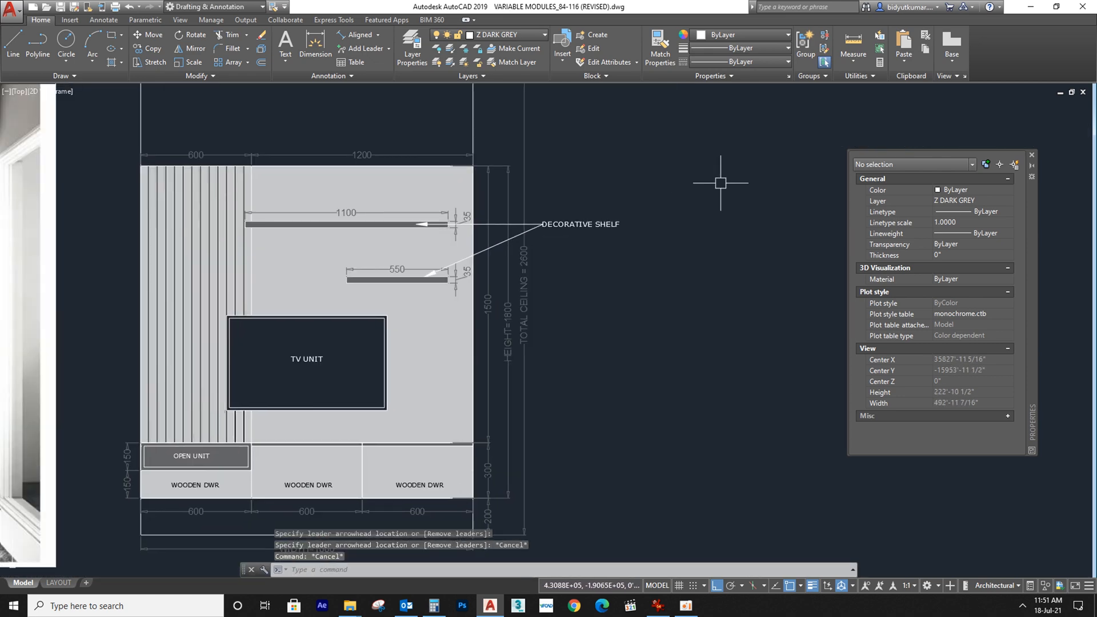
pyautogui.click(1030, 155)
# Step: Move the reference photo horizontally farther away from the elevation to free space beside the ribbed panel
pyautogui.moveTo(496, 304); pyautogui.dragTo(489, 261, button='middle')
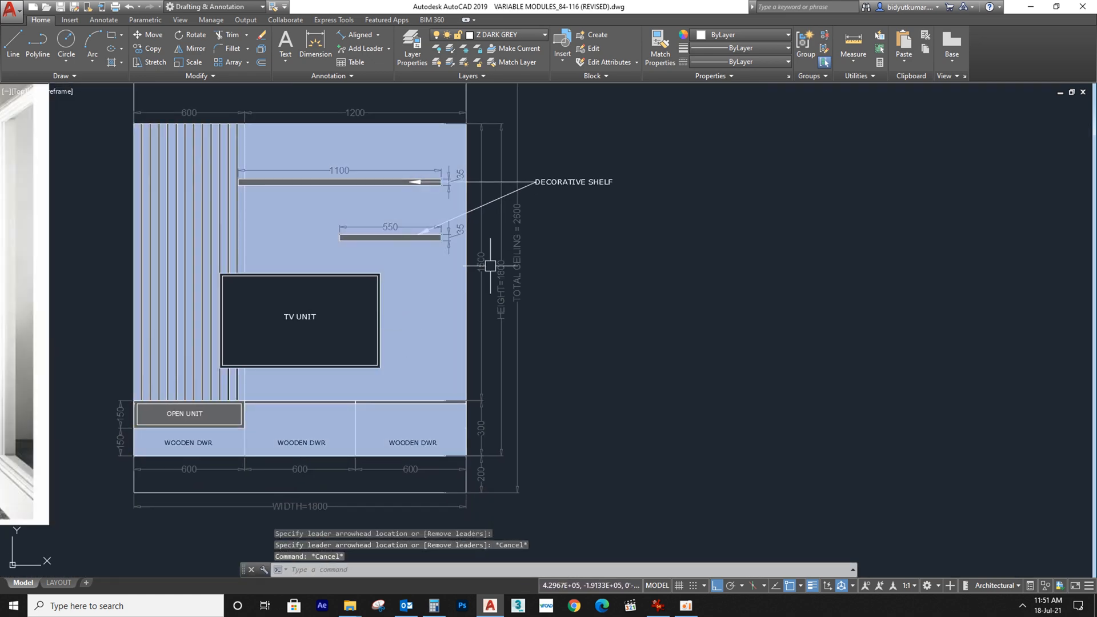
pyautogui.click(573, 182)
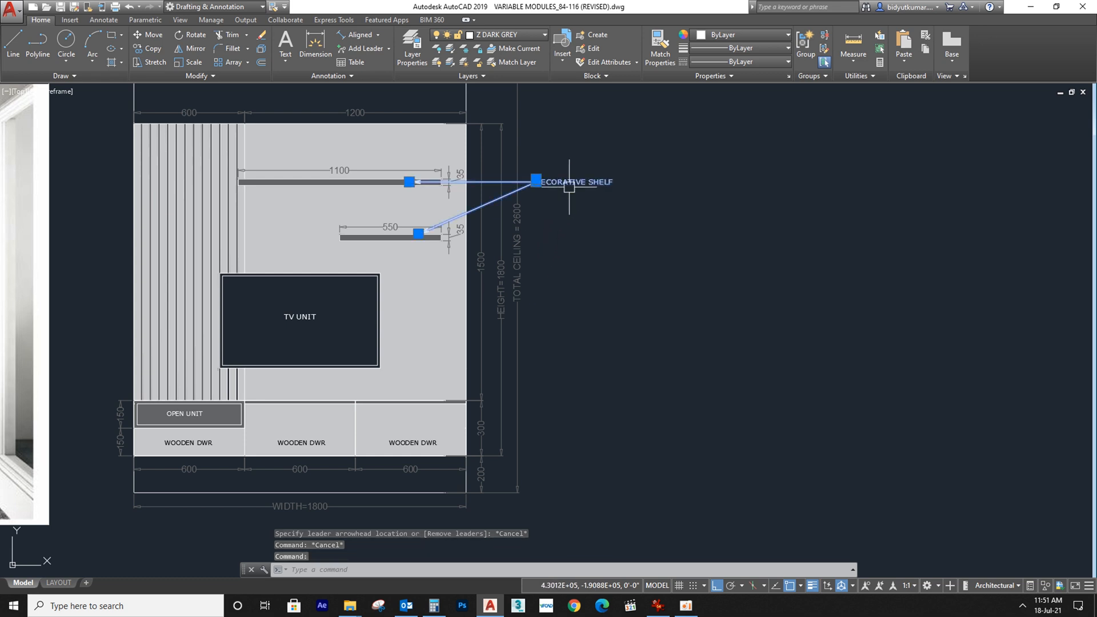
pyautogui.scroll(-4, 556, 237)
pyautogui.press('Escape')
pyautogui.click(358, 151)
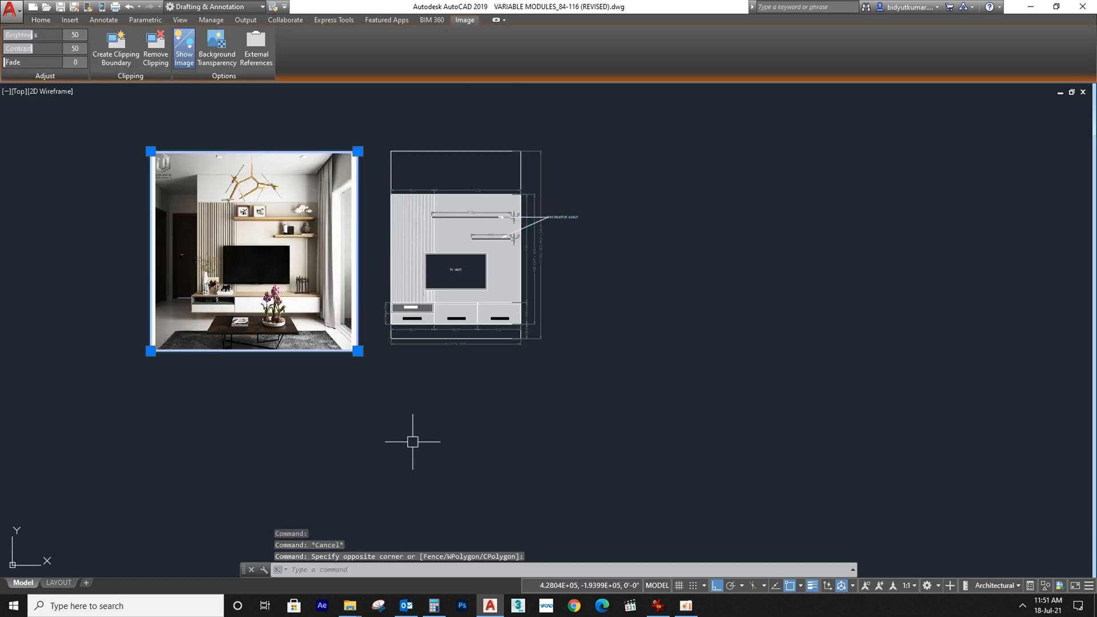
pyautogui.write('m')
pyautogui.press('Return')
pyautogui.click(462, 458)
pyautogui.press('Escape')
pyautogui.scroll(2, 492, 222)
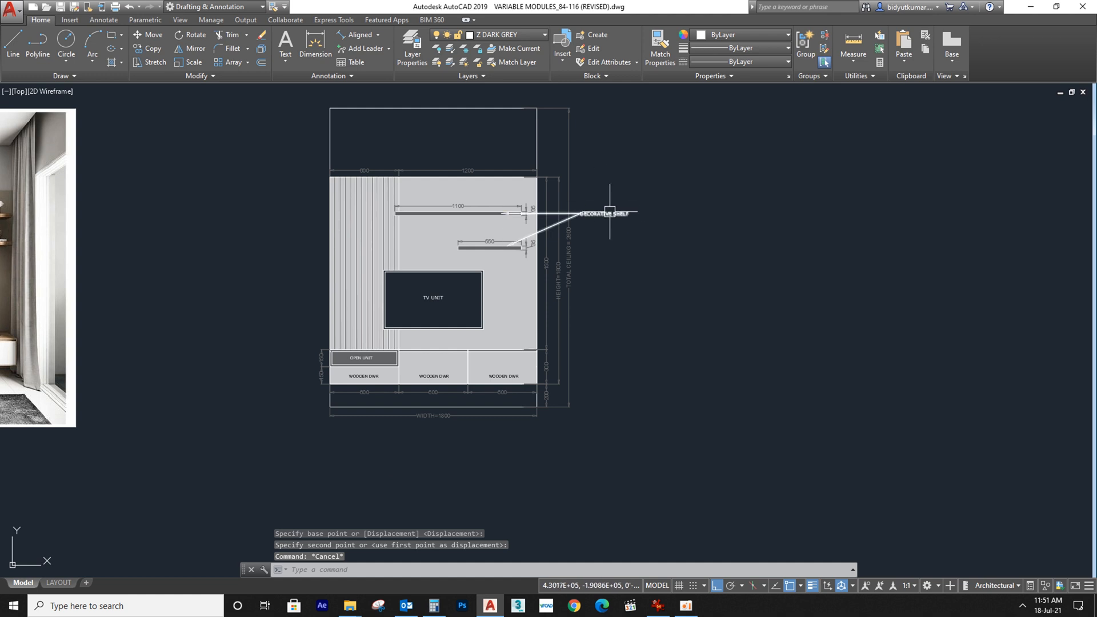
# Step: Mirror the DECORATIVE SHELF leader about the elevation's vertical centre line, keeping the original
pyautogui.click(600, 224)
pyautogui.write('MI')
pyautogui.press('Return')
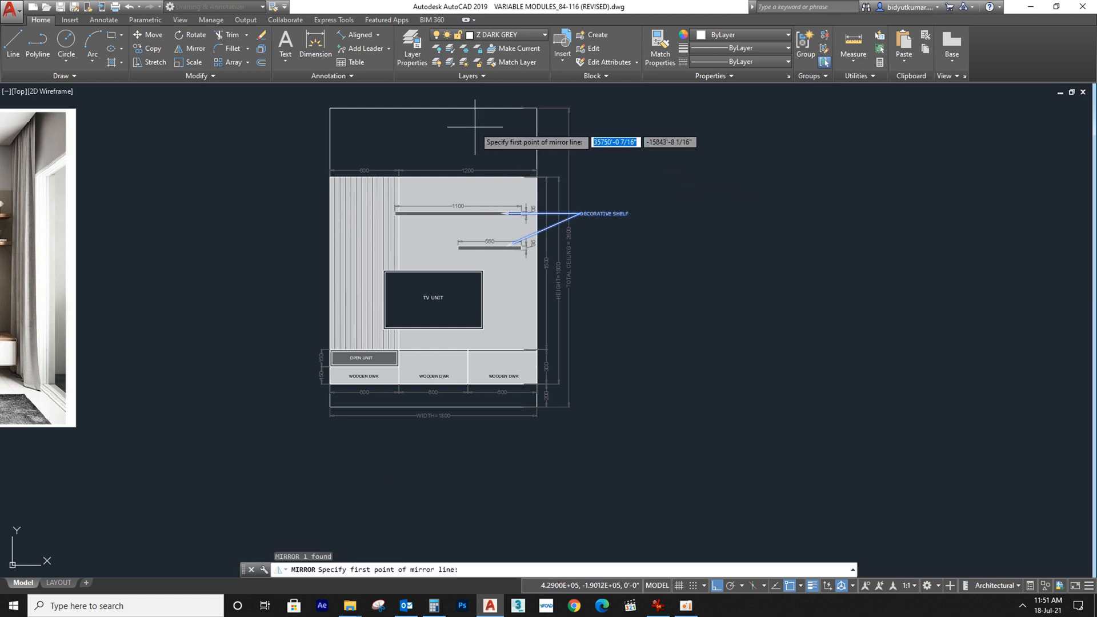
pyautogui.click(434, 109)
pyautogui.click(434, 143)
pyautogui.press('Return')
pyautogui.scroll(4, 332, 215)
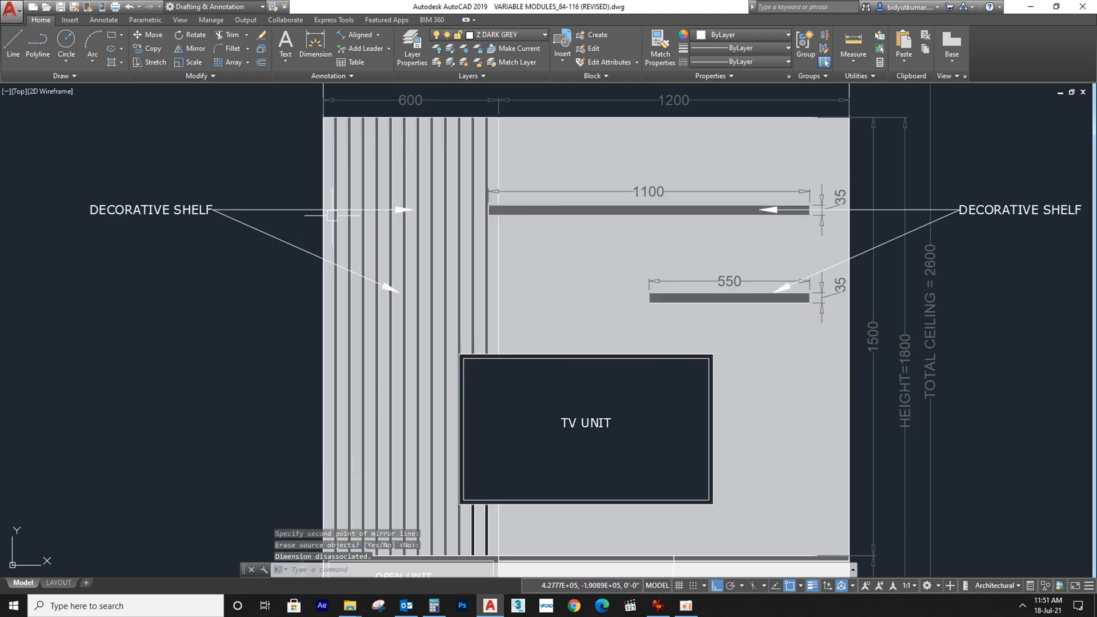
# Step: Remove the slanted leader line from the mirrored note beside the ribbed panel
pyautogui.click(389, 49)
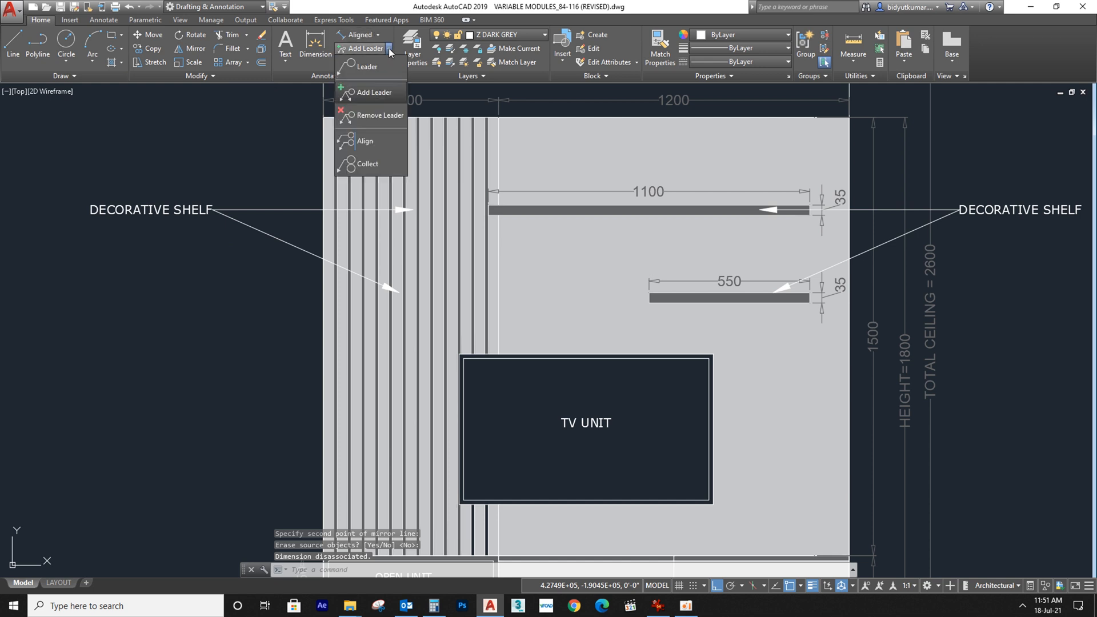
pyautogui.click(390, 116)
pyautogui.click(289, 209)
pyautogui.click(286, 243)
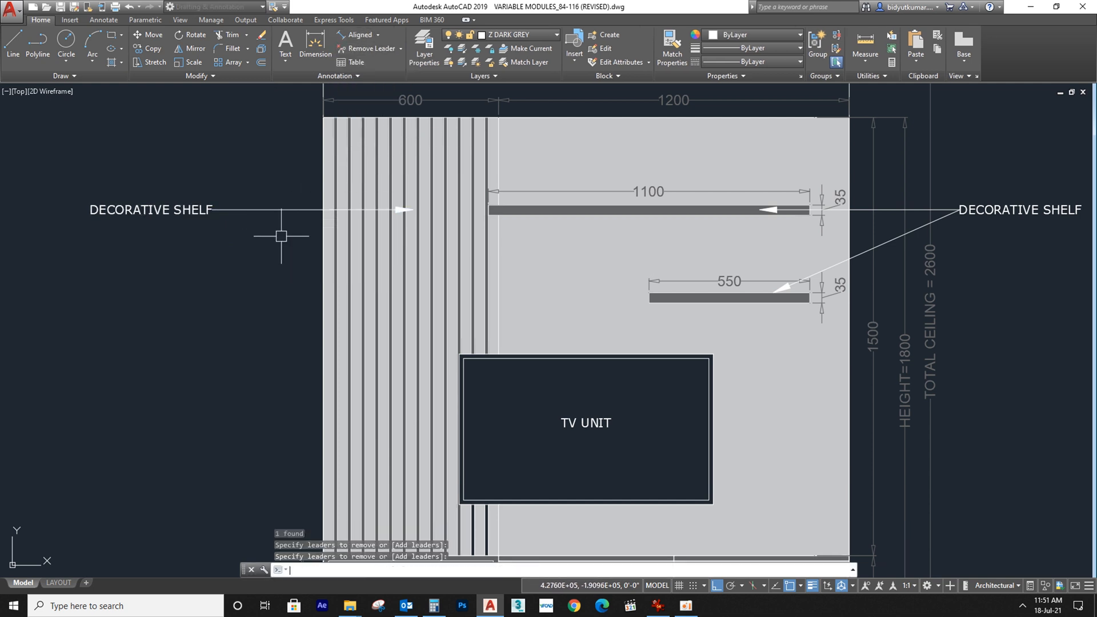
pyautogui.press('Return')
# Step: Change the mirrored leader's text to RAFTERS
pyautogui.doubleClick(371, 223)
pyautogui.hotkey('ctrl', 'a')
pyautogui.write('RAF')
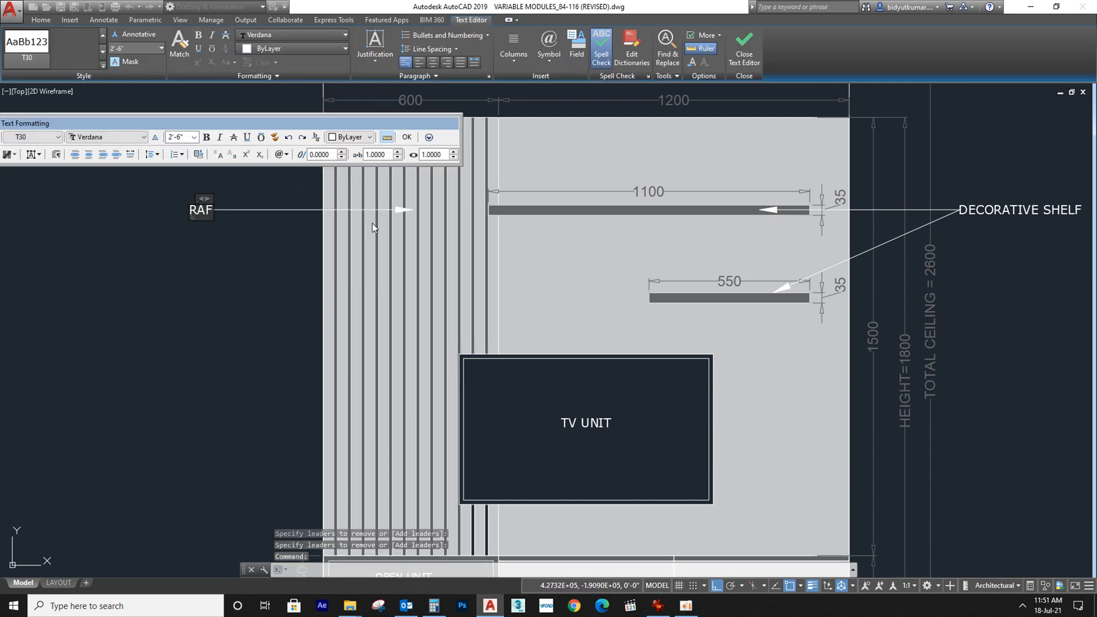
pyautogui.write('TERS')
pyautogui.click(371, 223)
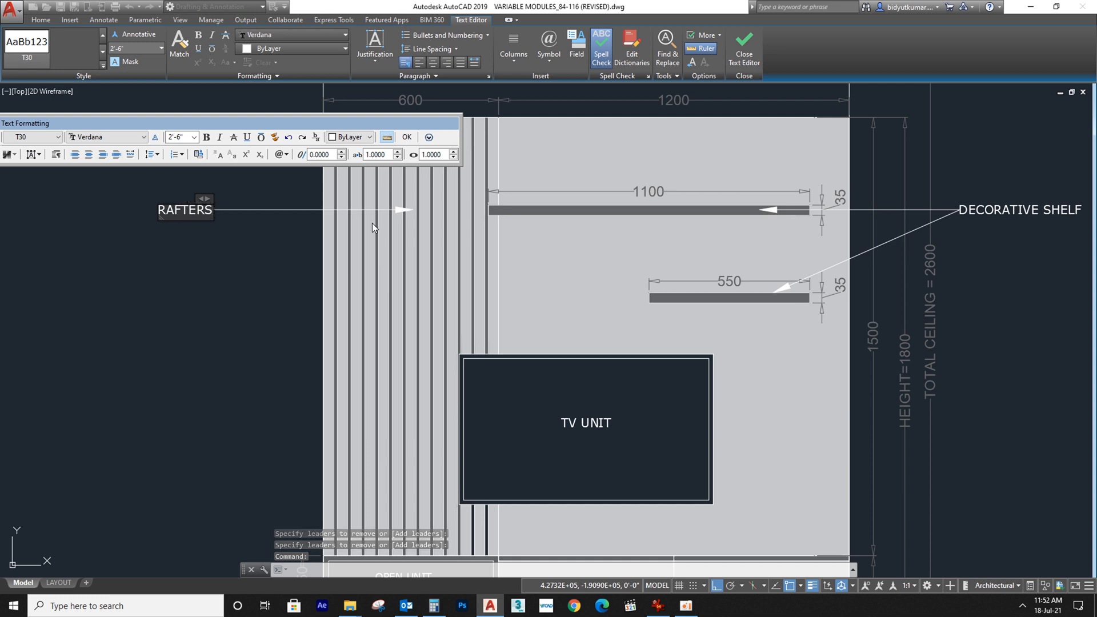
# Step: Stretch the RAFTERS leader's landing horizontally so its label sits closer to the ribbed panel
pyautogui.scroll(-1, 284, 212)
pyautogui.click(289, 187)
pyautogui.click(264, 239)
pyautogui.scroll(2, 254, 216)
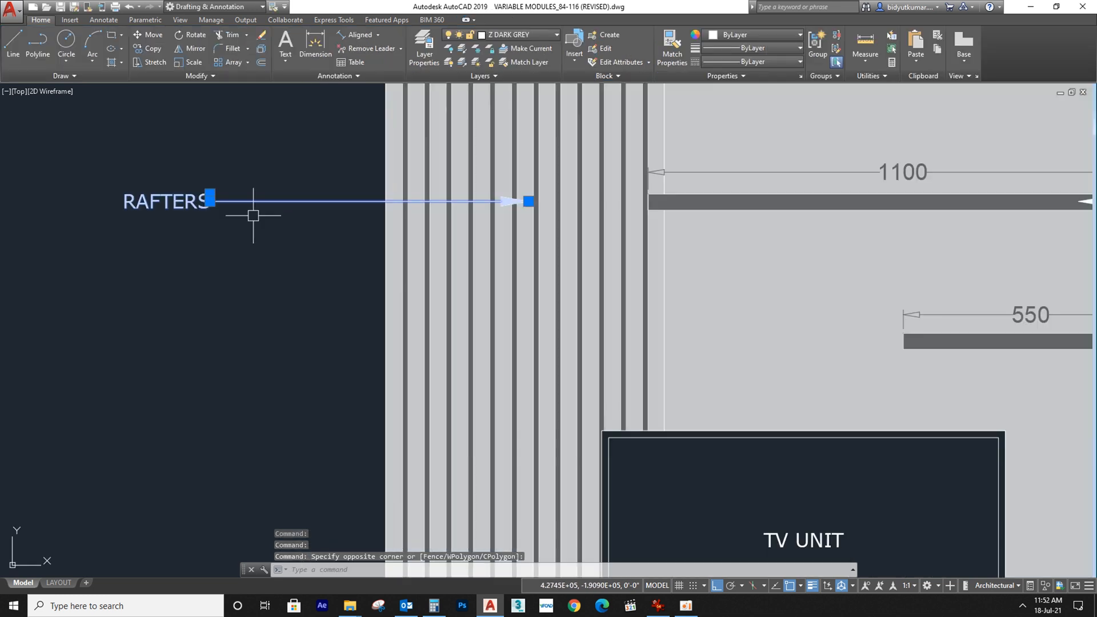
pyautogui.click(209, 201)
pyautogui.press('Escape')
pyautogui.scroll(-5, 417, 222)
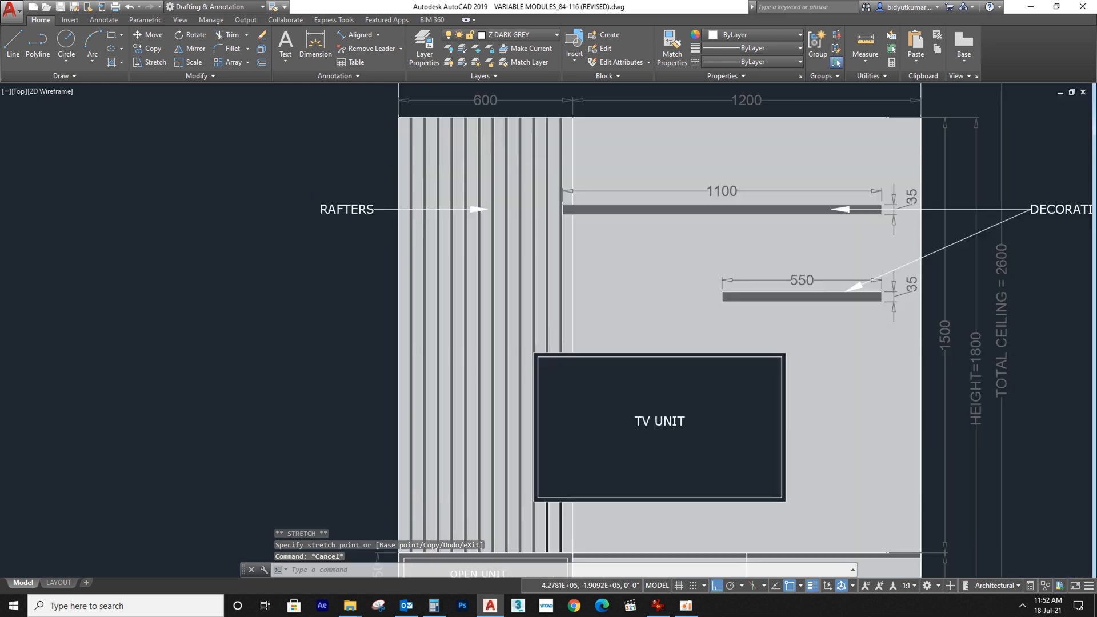
pyautogui.moveTo(597, 385); pyautogui.dragTo(342, 318, button='middle')
pyautogui.moveTo(422, 172)
pyautogui.mouseDown(button='middle')
pyautogui.moveTo(471, 239)
pyautogui.moveTo(480, 273)
pyautogui.mouseUp(button='middle')
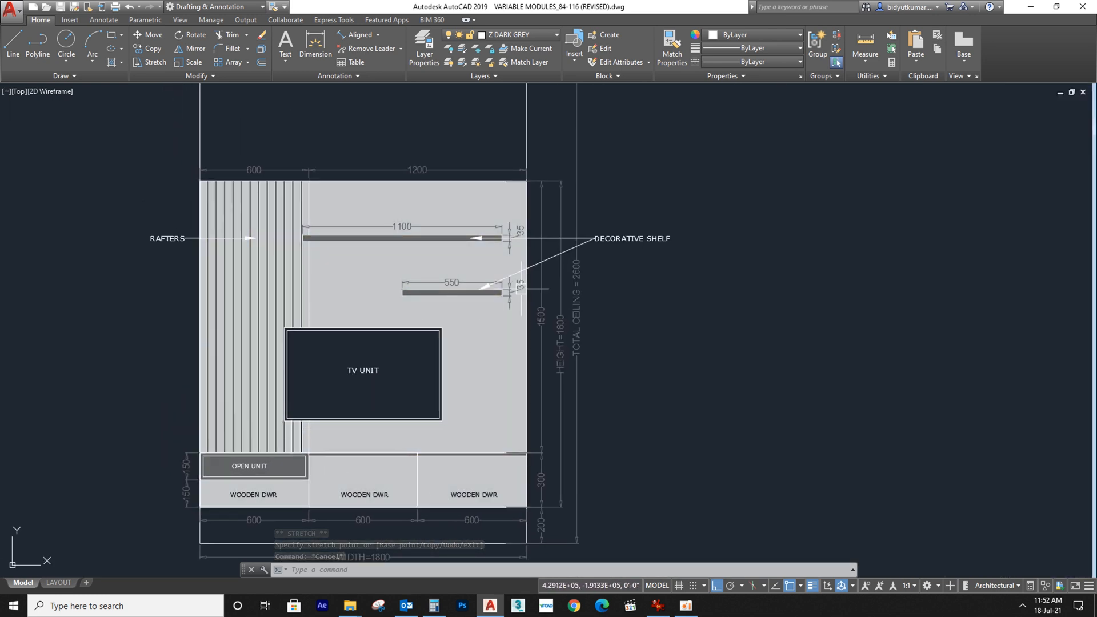
pyautogui.moveTo(648, 302); pyautogui.dragTo(643, 276, button='middle')
pyautogui.click(667, 184)
pyautogui.click(633, 237)
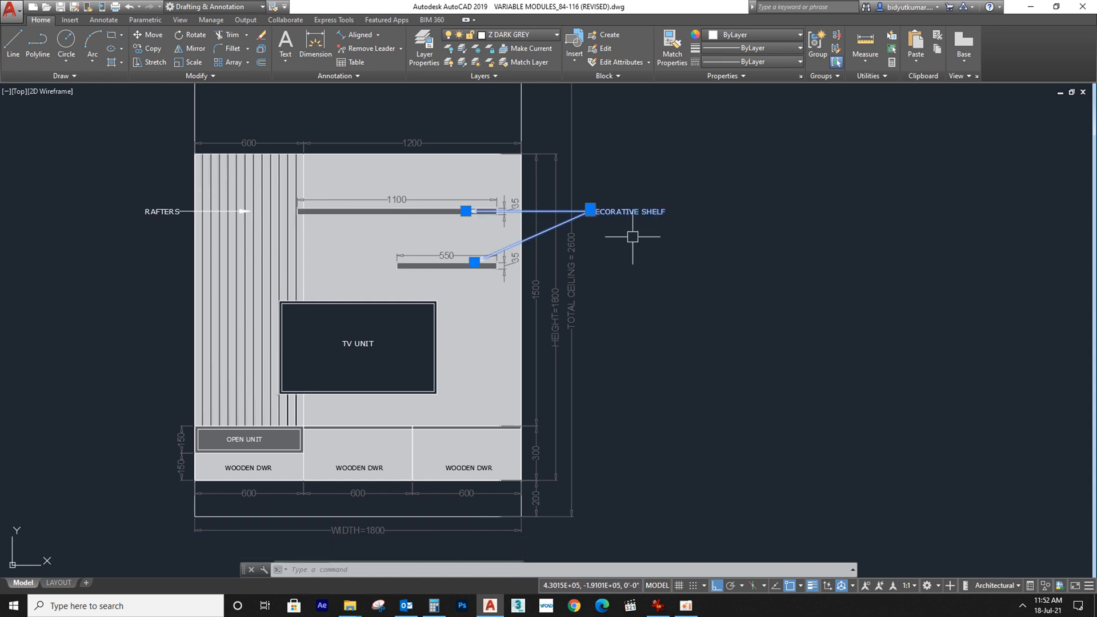
pyautogui.click(167, 196)
pyautogui.click(129, 263)
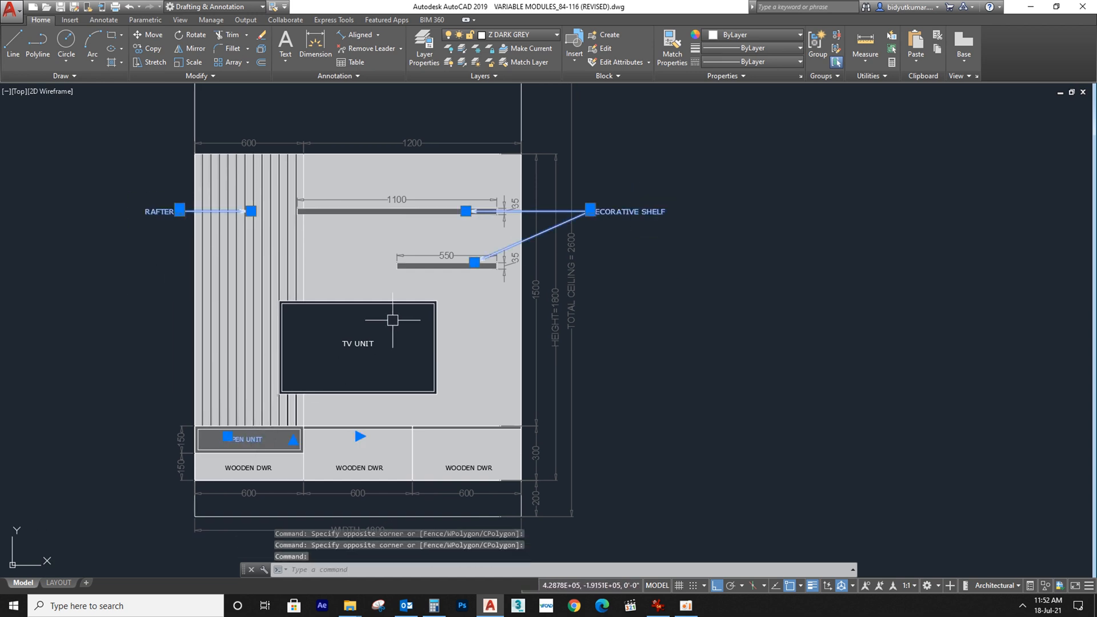
pyautogui.moveTo(355, 342); pyautogui.dragTo(297, 531, button='middle')
pyautogui.press('Escape')
# Step: Create a new layer named NAMING
pyautogui.click(509, 34)
pyautogui.click(426, 55)
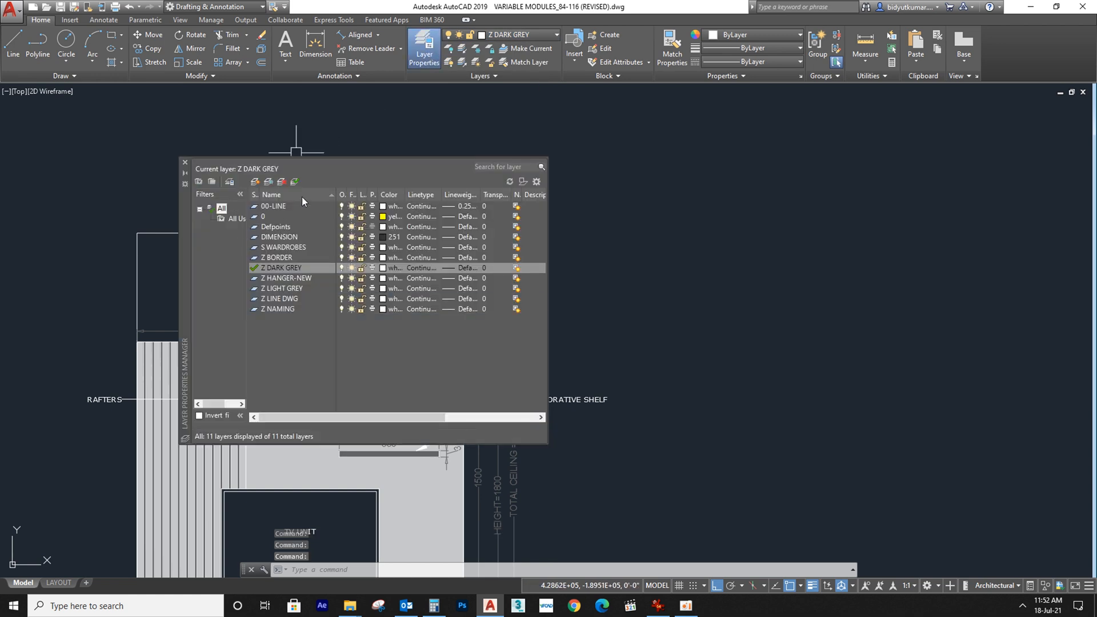
pyautogui.click(255, 183)
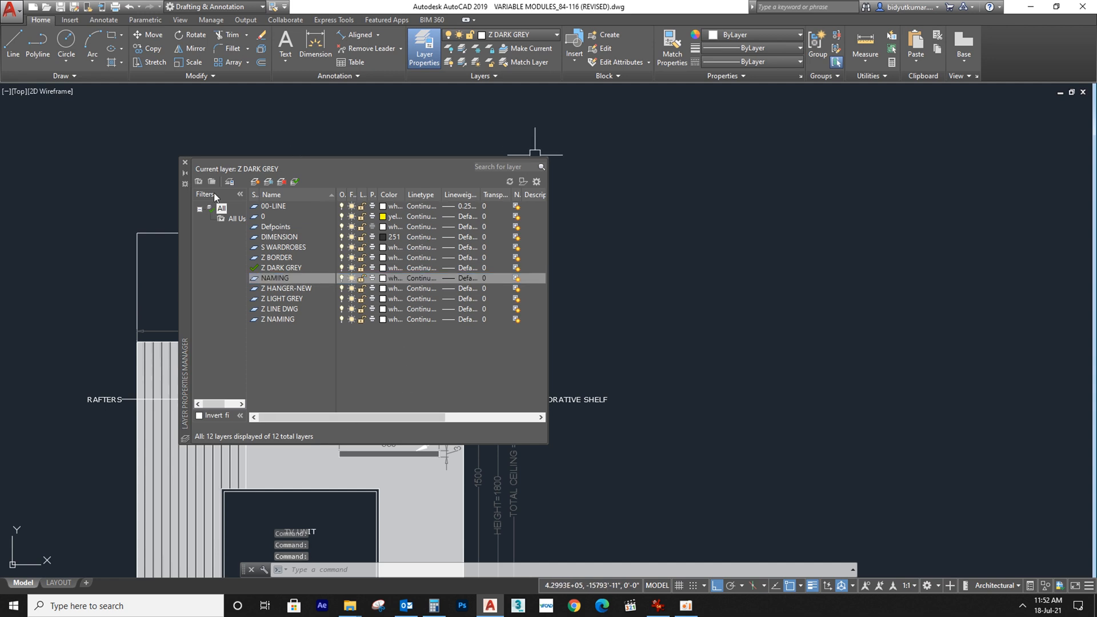
pyautogui.click(185, 162)
# Step: Move the RAFTERS and DECORATIVE SHELF leaders and the TV UNIT, OPEN UNIT and WOODEN DWR labels onto the NAMING layer
pyautogui.click(657, 318)
pyautogui.click(577, 403)
pyautogui.click(101, 359)
pyautogui.click(91, 404)
pyautogui.moveTo(169, 374); pyautogui.dragTo(139, 161, button='middle')
pyautogui.click(375, 442)
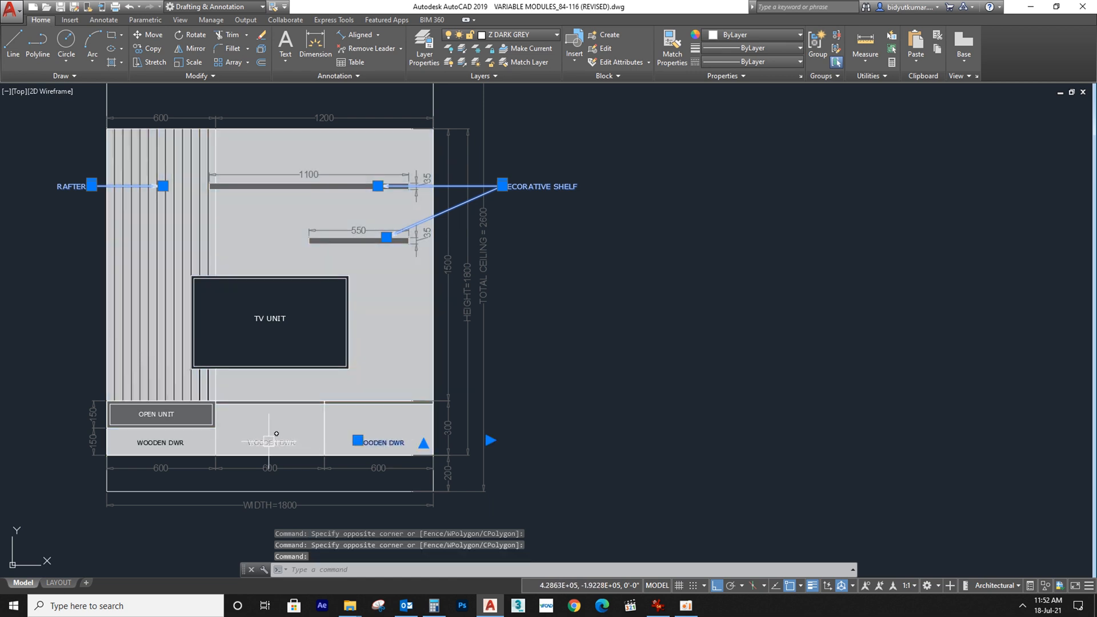
pyautogui.click(269, 443)
pyautogui.click(157, 438)
pyautogui.click(160, 415)
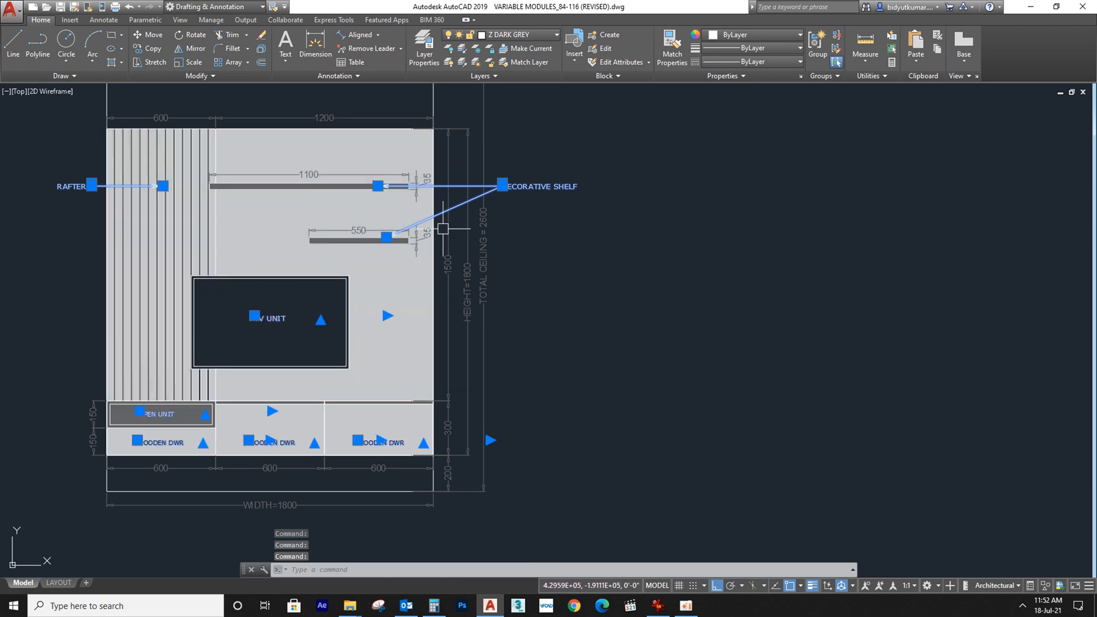
pyautogui.moveTo(443, 229); pyautogui.dragTo(441, 334, button='middle')
pyautogui.click(484, 36)
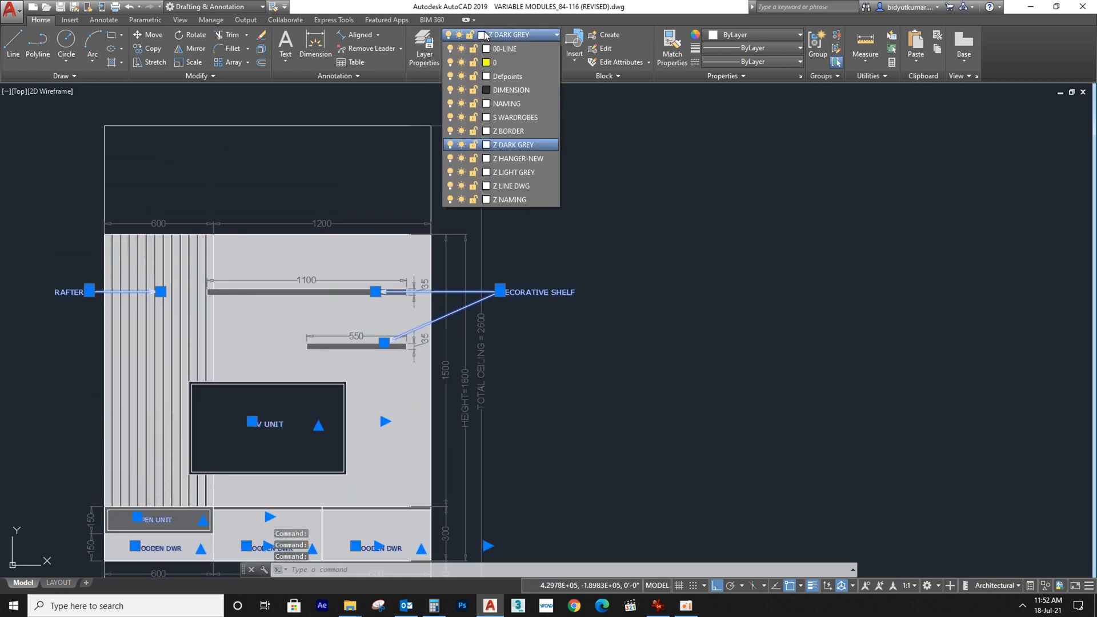
pyautogui.click(513, 103)
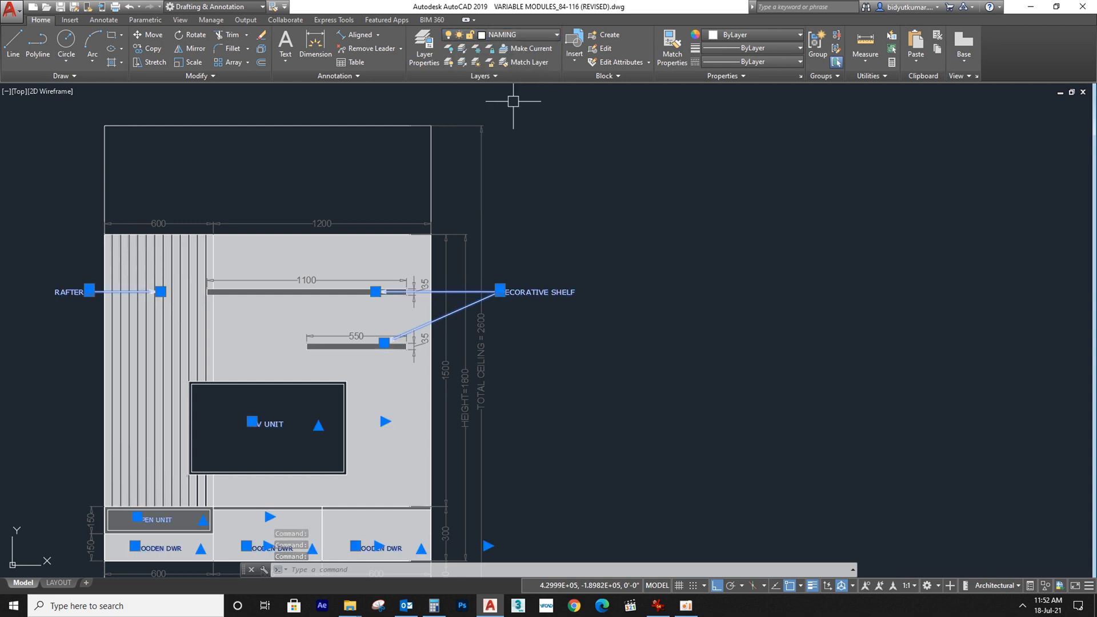
# Step: Turn off the NAMING and DIMENSION layers
pyautogui.click(497, 35)
pyautogui.click(450, 104)
pyautogui.moveTo(583, 262); pyautogui.dragTo(555, 190, button='middle')
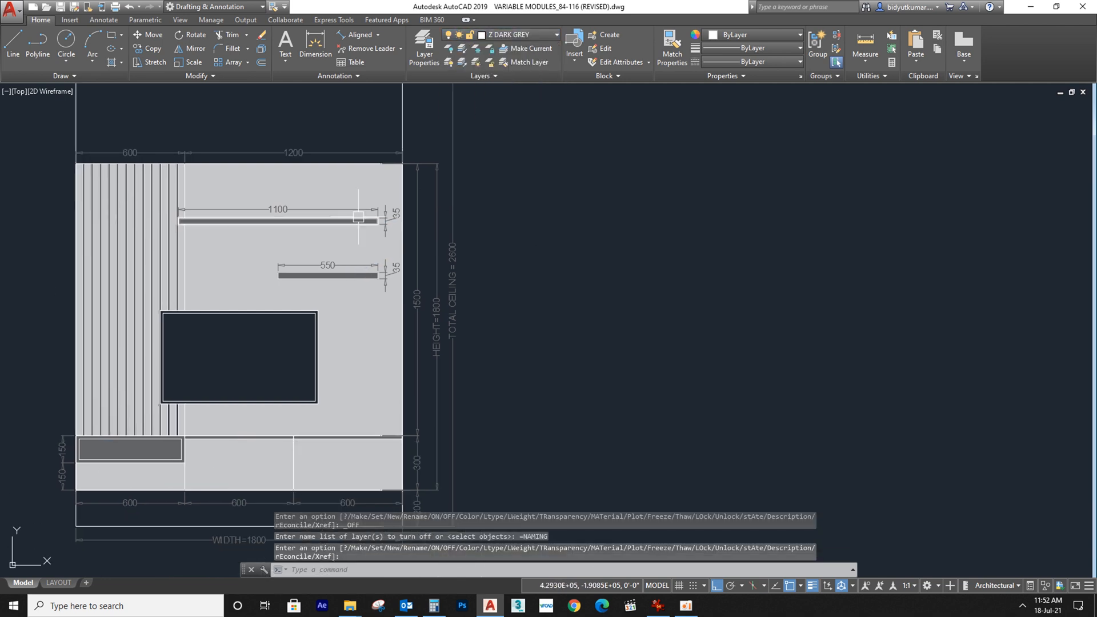
pyautogui.click(510, 33)
pyautogui.click(450, 91)
# Step: Create a new layer named COLORS
pyautogui.scroll(-4, 447, 278)
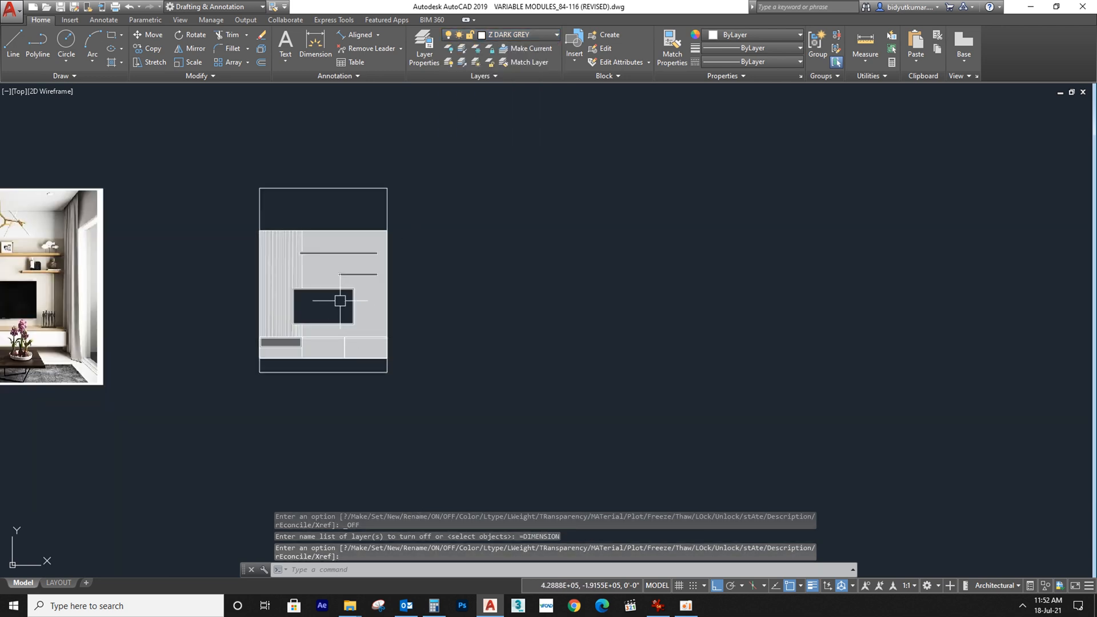
pyautogui.scroll(2, 354, 301)
pyautogui.click(429, 45)
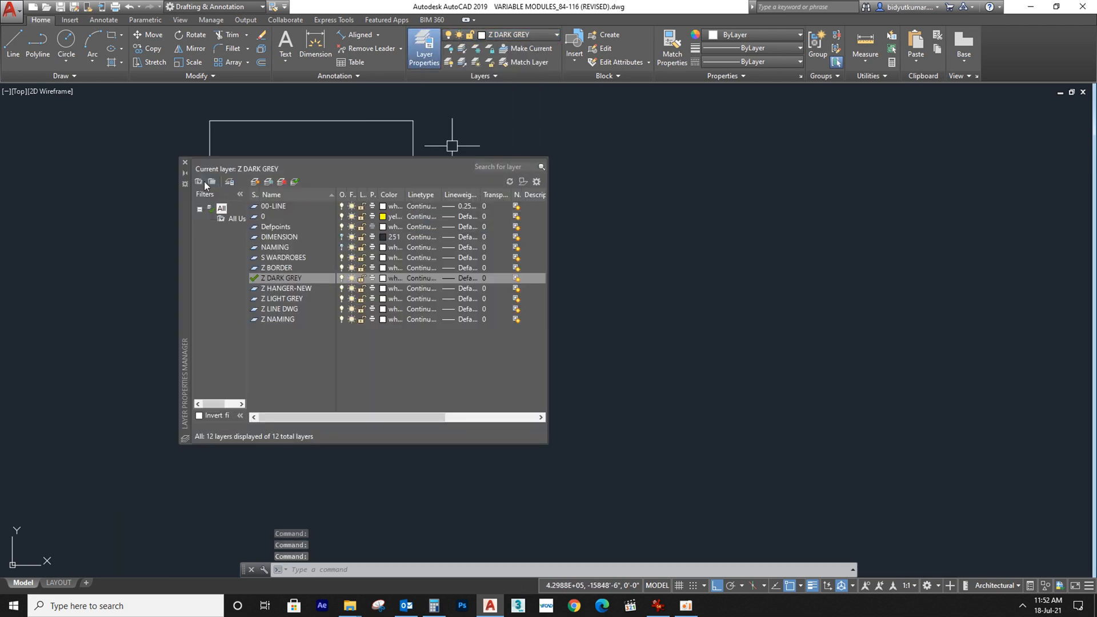
pyautogui.click(256, 182)
pyautogui.write('COLORS')
pyautogui.press('Return')
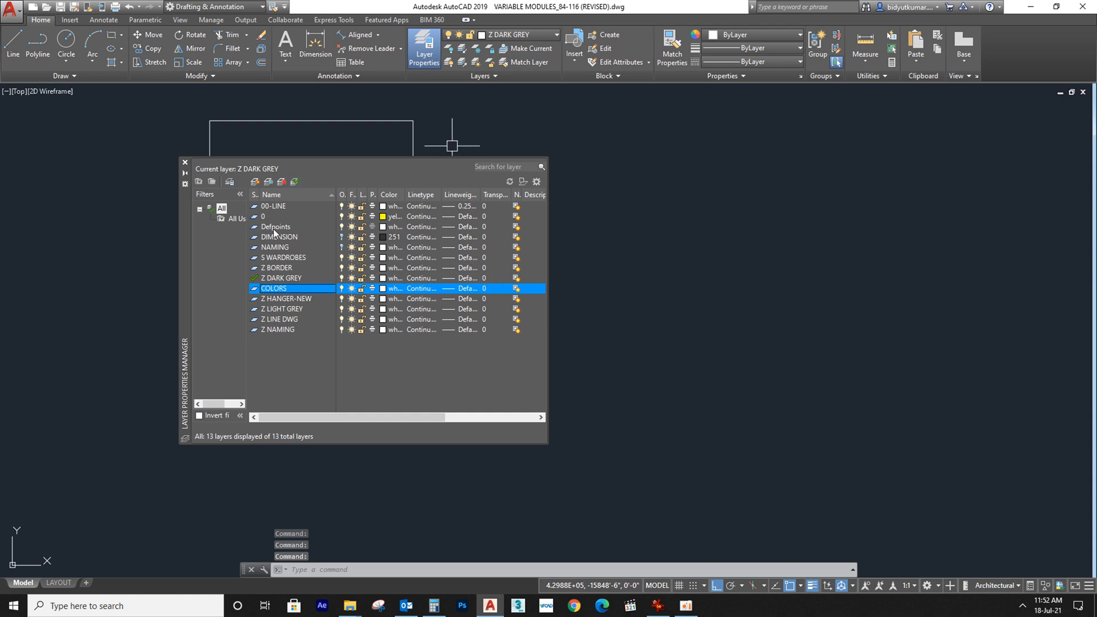
pyautogui.click(184, 162)
pyautogui.press('Escape')
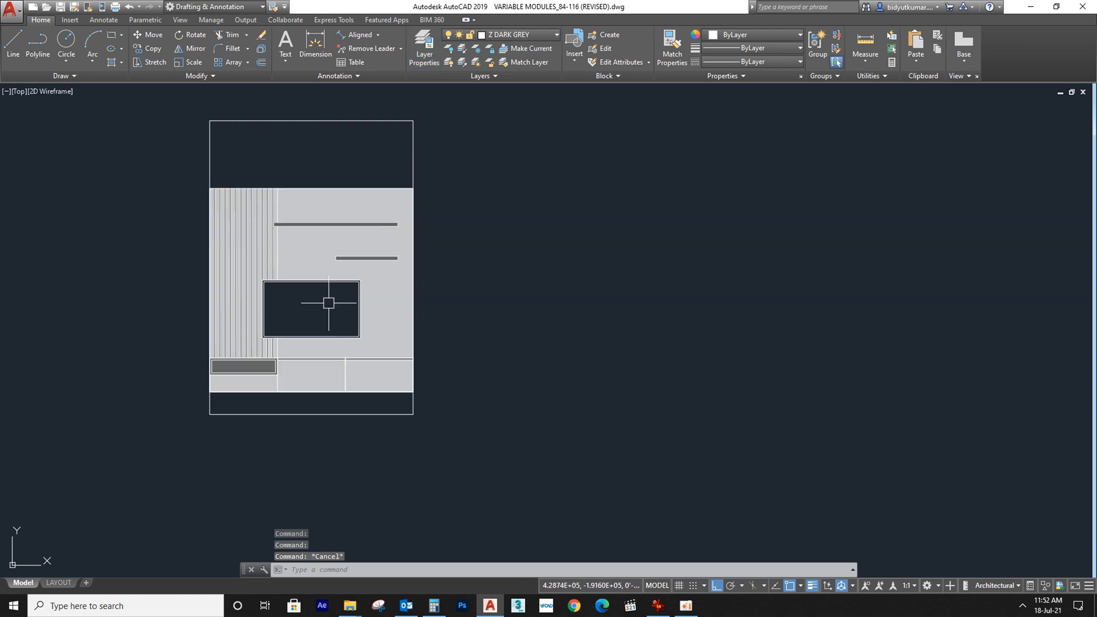
# Step: Move the elevation's light and dark grey hatches, including the decorative shelf fills, onto the COLORS layer
pyautogui.click(385, 298)
pyautogui.scroll(3, 279, 356)
pyautogui.click(228, 389)
pyautogui.scroll(-2, 316, 361)
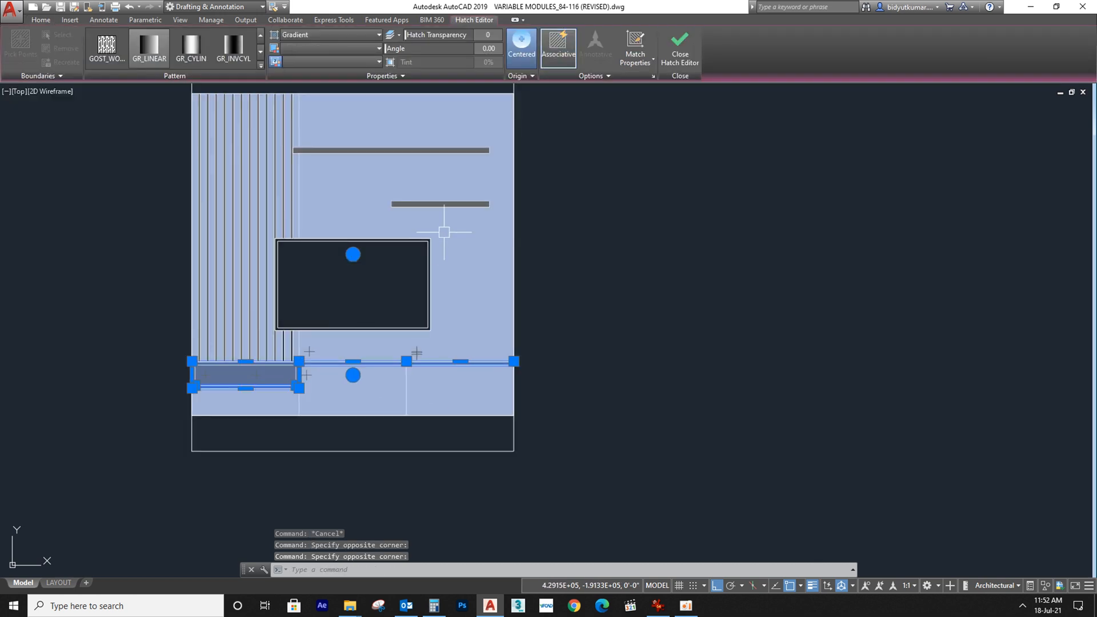
pyautogui.scroll(4, 454, 198)
pyautogui.click(460, 235)
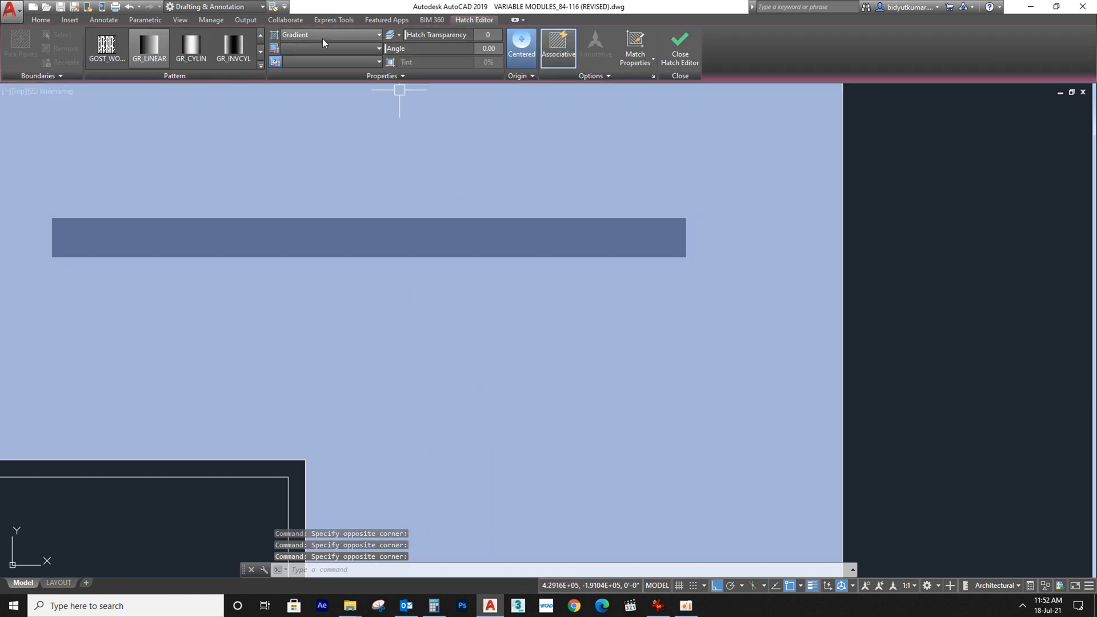
pyautogui.click(39, 20)
pyautogui.click(495, 37)
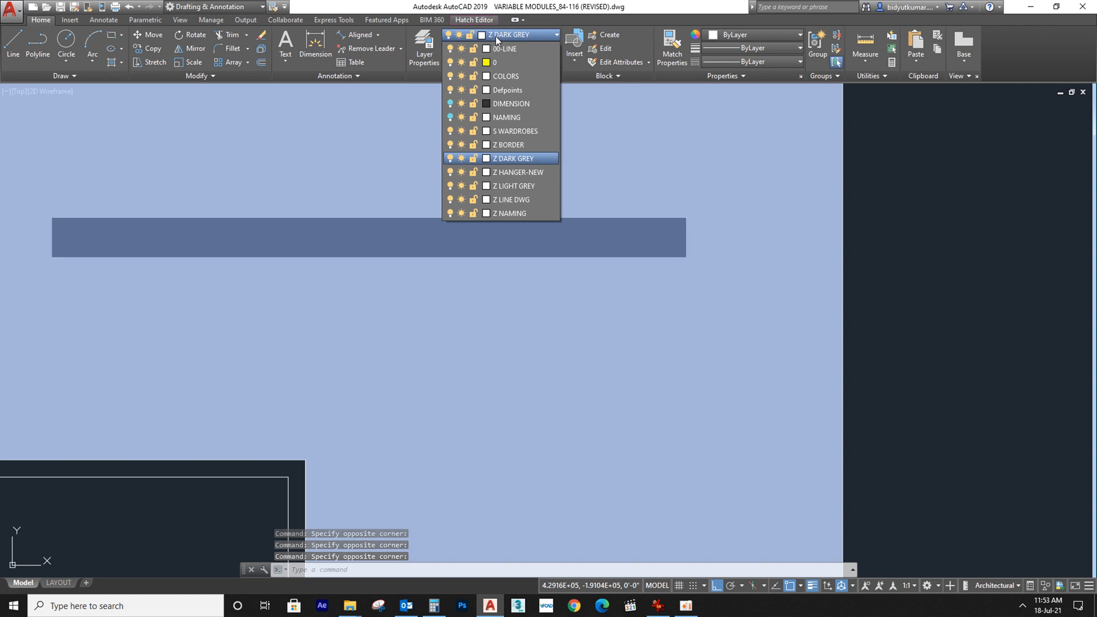
pyautogui.click(505, 74)
# Step: Turn off the COLORS layer to check the elevation's bare linework
pyautogui.click(506, 35)
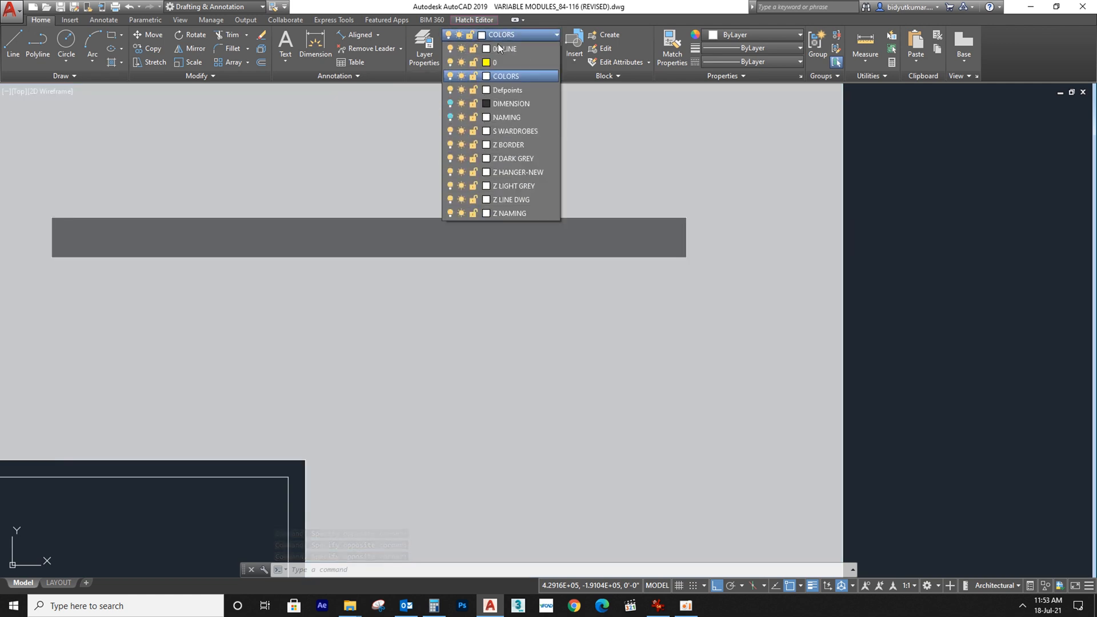
pyautogui.click(450, 73)
pyautogui.scroll(-4, 741, 286)
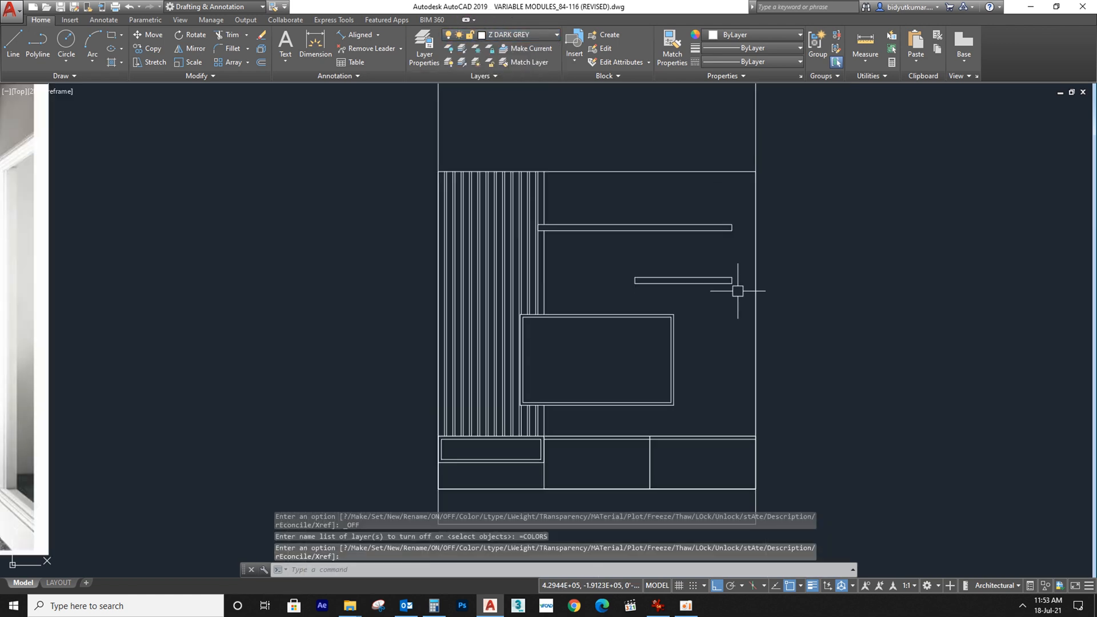
pyautogui.scroll(2, 537, 302)
pyautogui.scroll(-2, 541, 302)
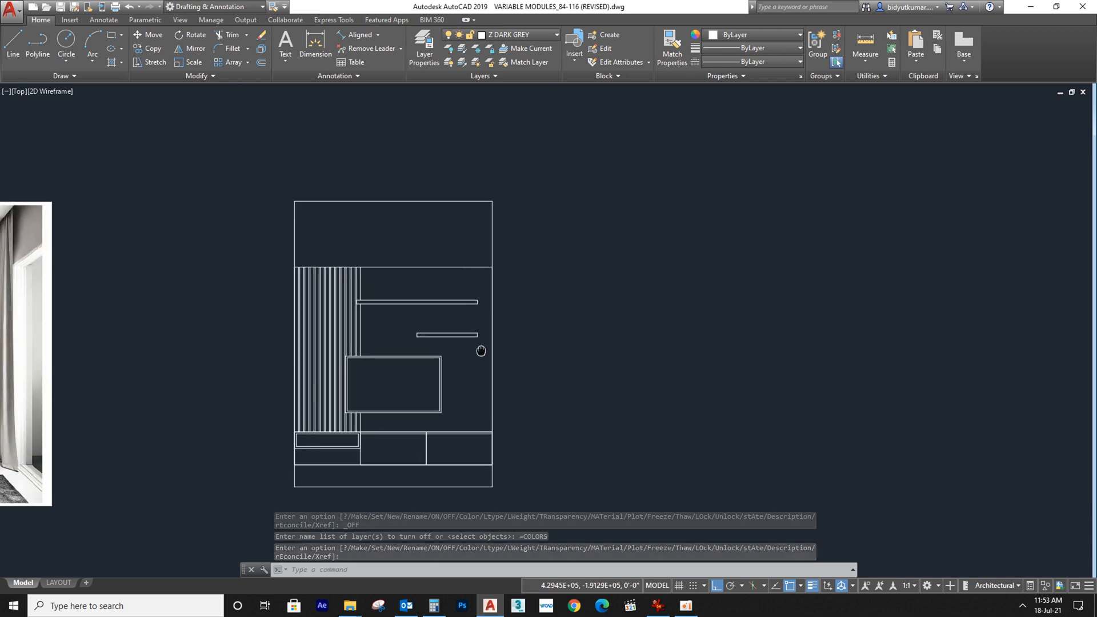
# Step: Turn the COLORS, DIMENSION and NAMING layers back on
pyautogui.click(546, 38)
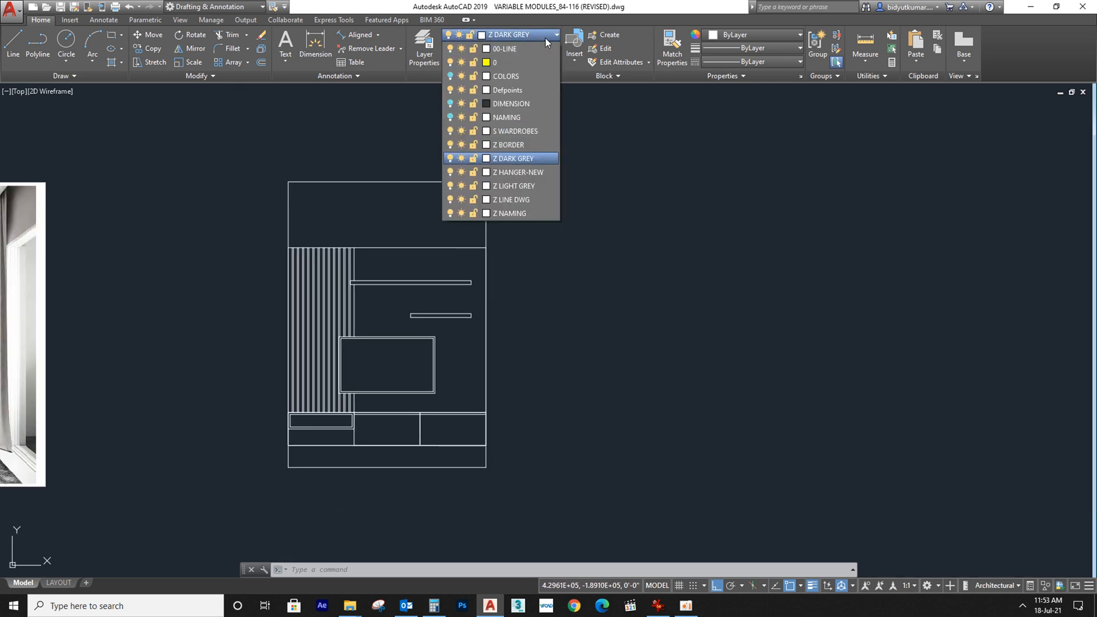
pyautogui.click(450, 76)
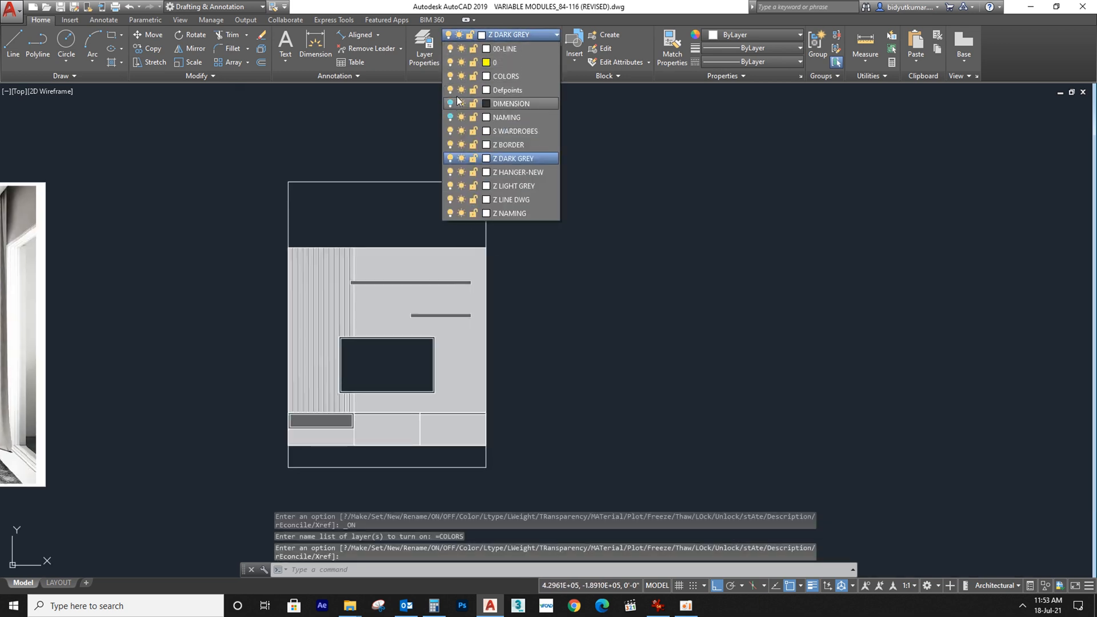
pyautogui.click(451, 103)
pyautogui.click(450, 117)
pyautogui.click(582, 349)
pyautogui.scroll(1, 361, 354)
pyautogui.moveTo(361, 354); pyautogui.dragTo(484, 329, button='middle')
pyautogui.scroll(-1, 483, 328)
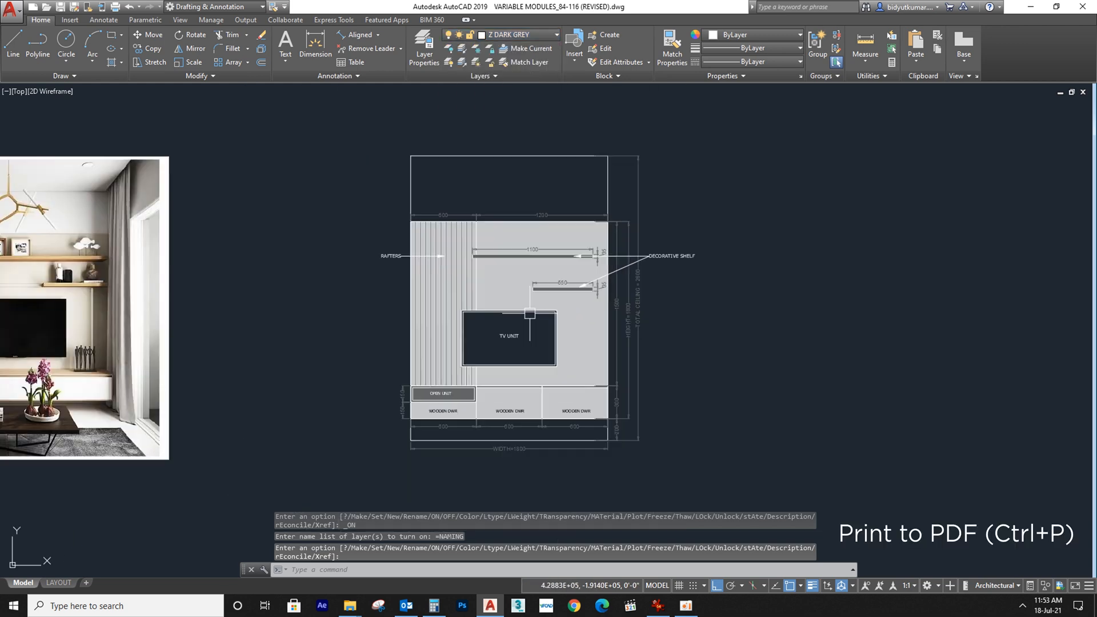
pyautogui.press('Escape')
# Step: Set up a plot with the DWG To PDF.pc3 plotter and ISO A3 (420.00 x 297.00 MM) paper
pyautogui.moveTo(585, 303); pyautogui.dragTo(487, 311, button='middle')
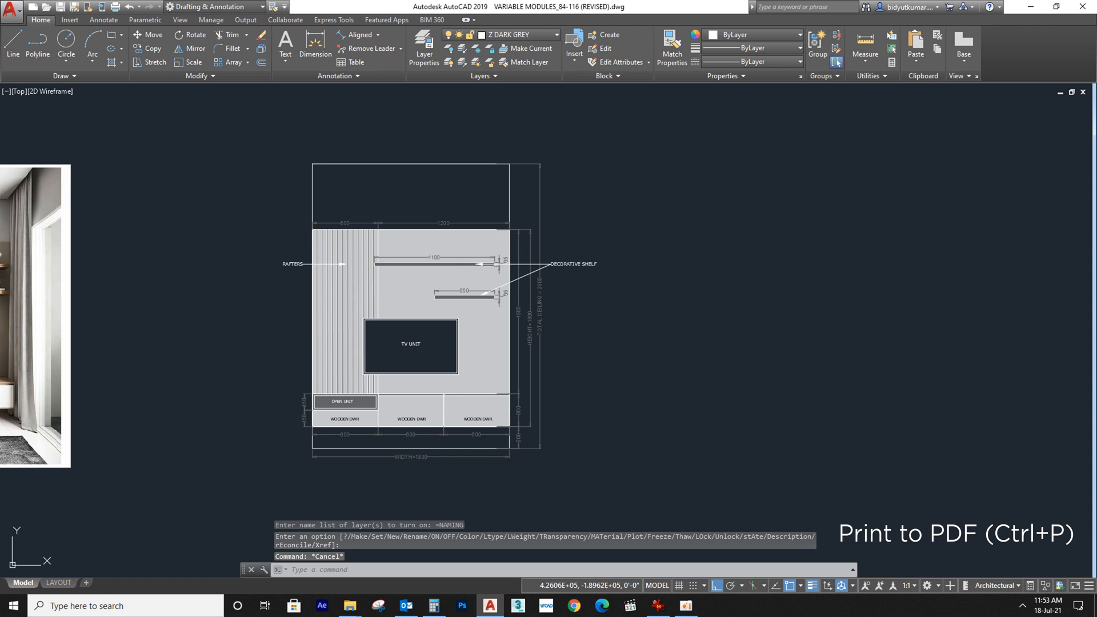
pyautogui.hotkey('ctrl', 'p')
pyautogui.click(449, 184)
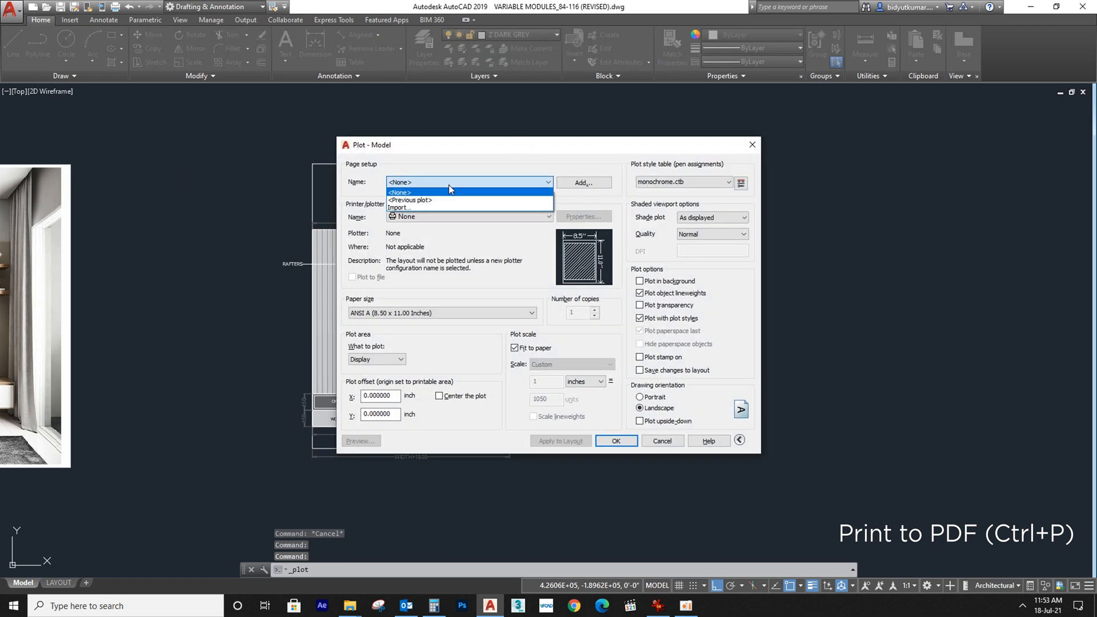
pyautogui.click(448, 184)
pyautogui.click(437, 218)
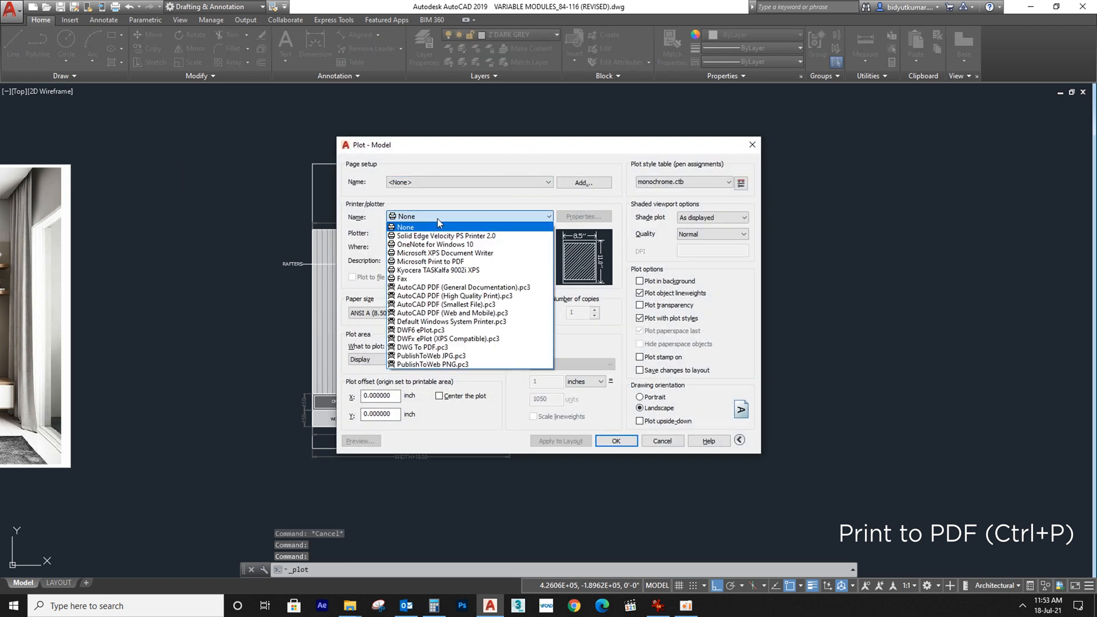
pyautogui.click(431, 347)
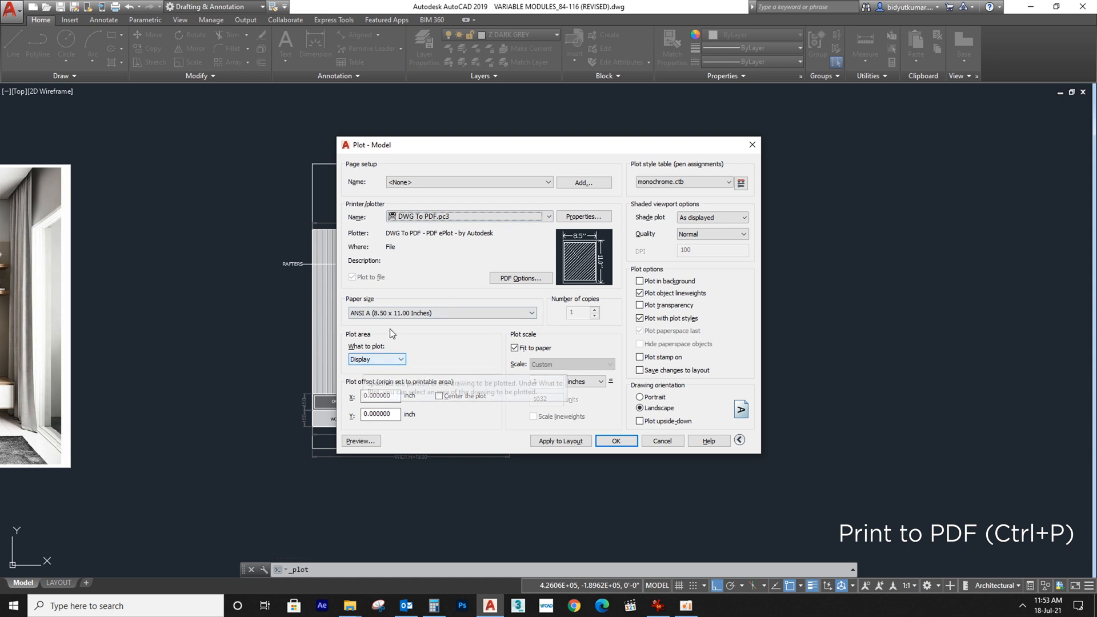
pyautogui.click(444, 313)
pyautogui.moveTo(530, 474); pyautogui.dragTo(526, 413)
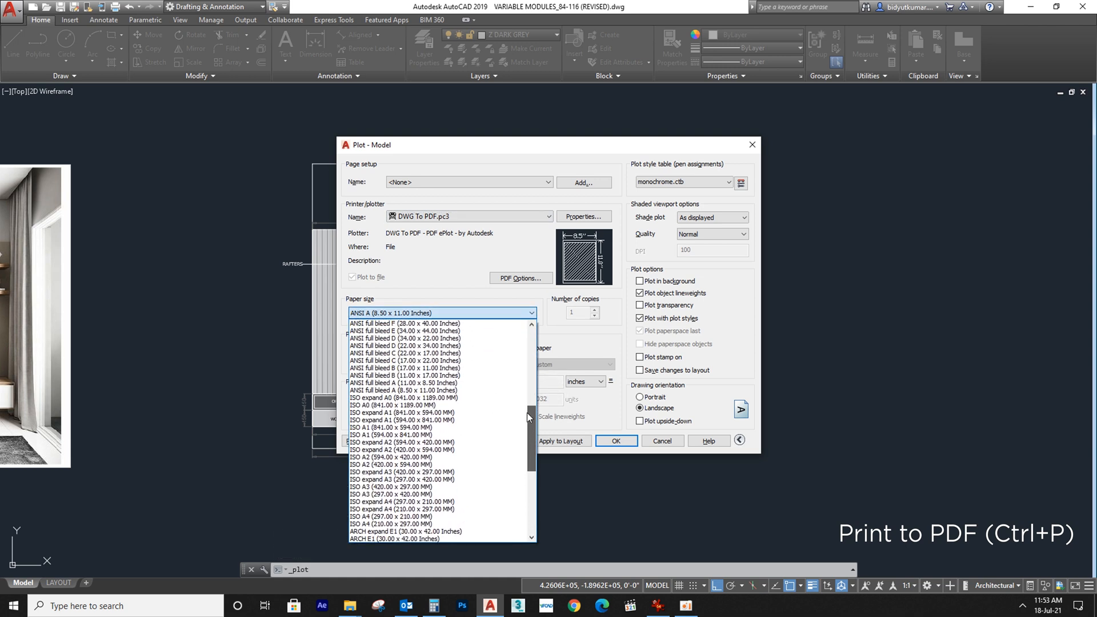
pyautogui.click(400, 486)
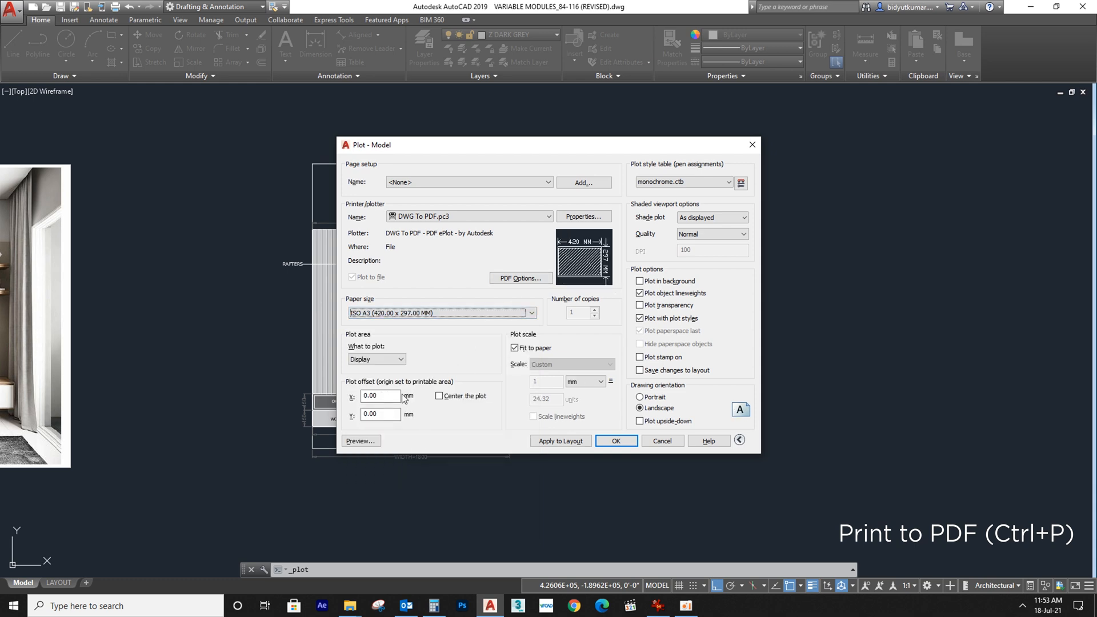
# Step: Set the plot area to a window enclosing the whole elevation with its dimensions and leader notes
pyautogui.click(382, 361)
pyautogui.click(366, 394)
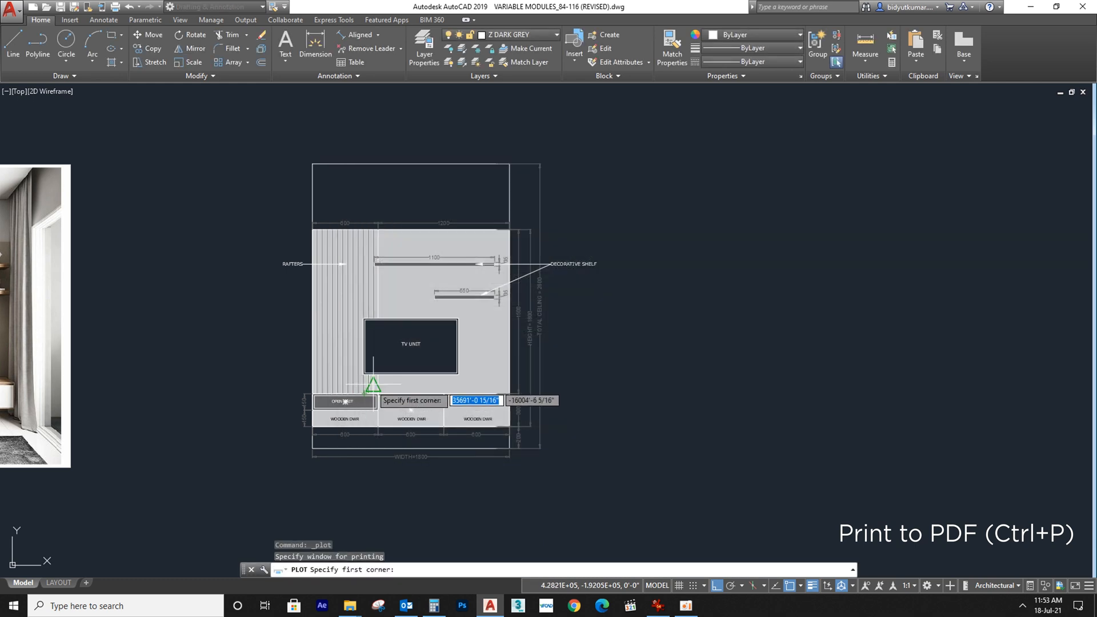
pyautogui.click(271, 154)
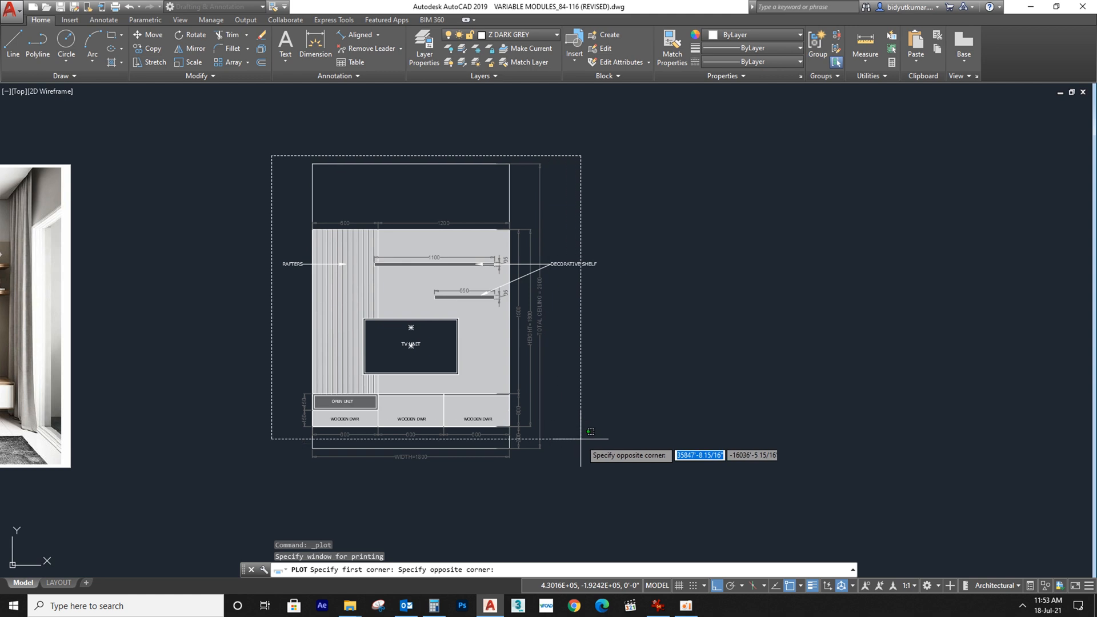
pyautogui.click(600, 460)
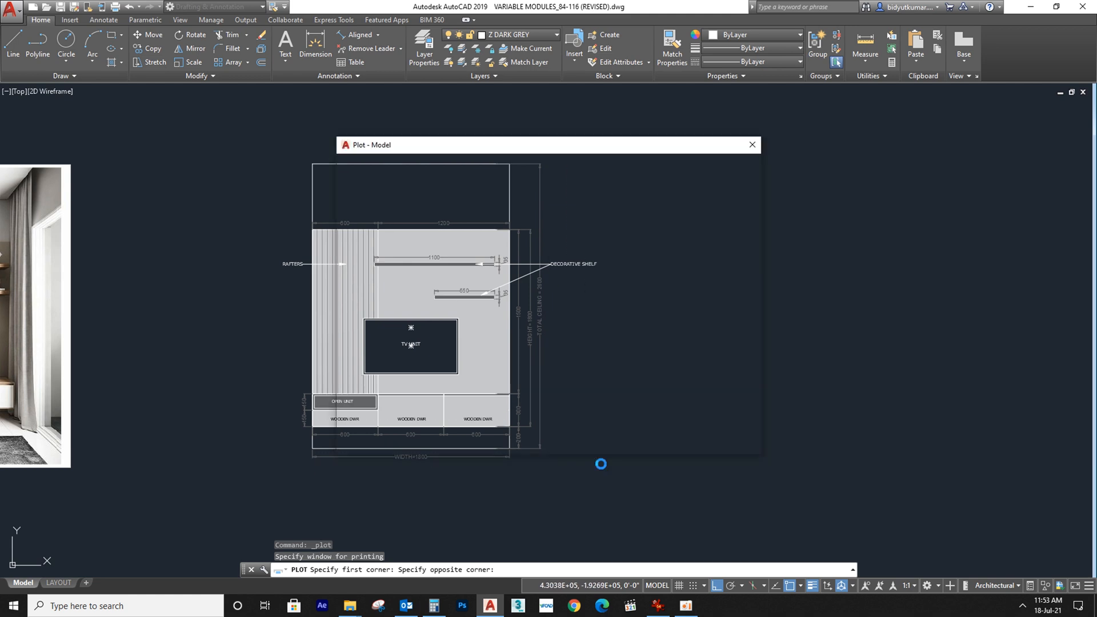
# Step: Center the plot on the sheet in landscape orientation and preview it
pyautogui.click(457, 396)
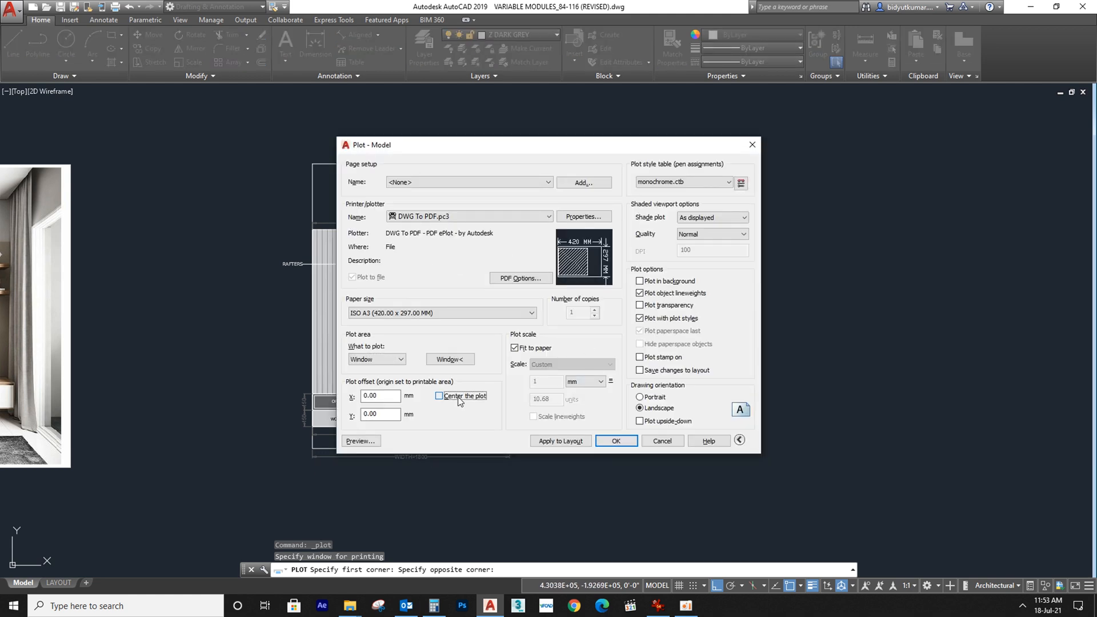
pyautogui.click(651, 408)
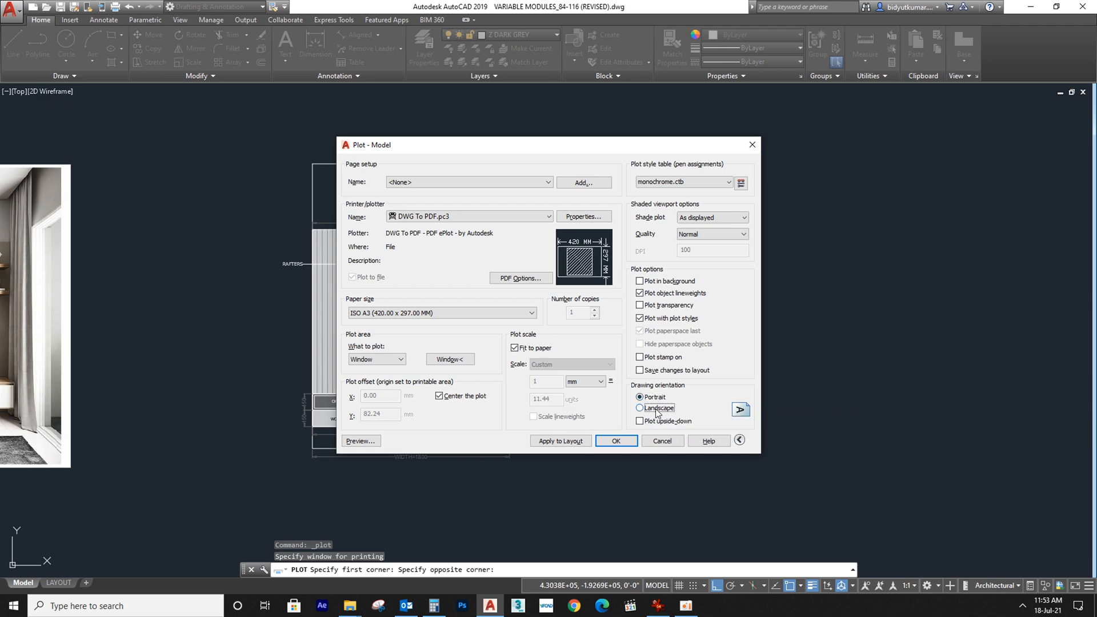
pyautogui.click(360, 441)
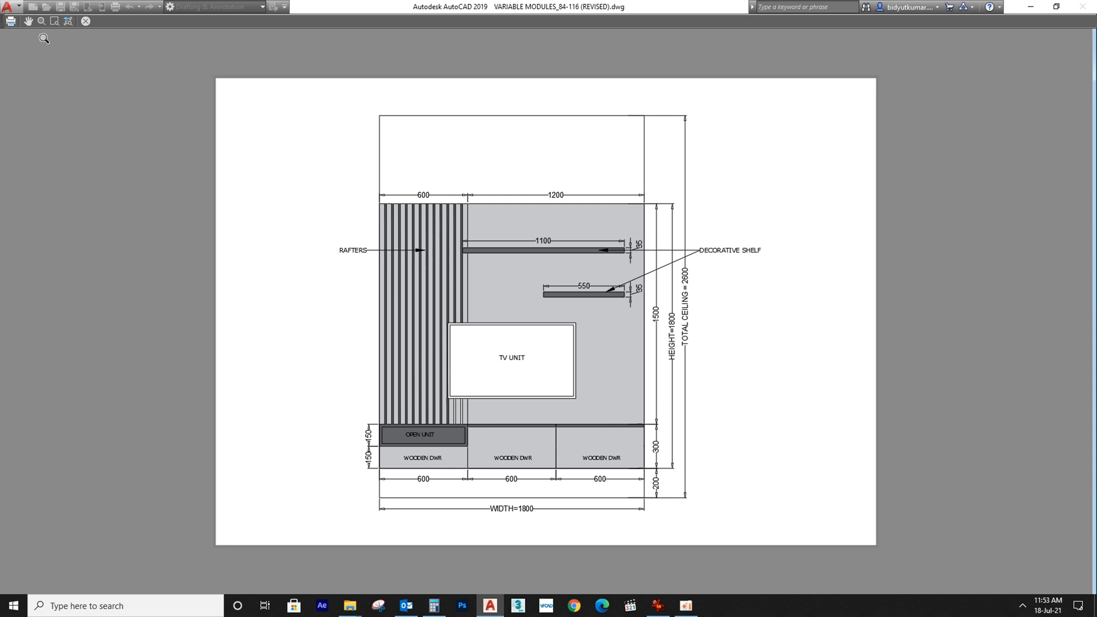
# Step: Plot the previewed sheet to a PDF named TV UNIT DESIGN on the Desktop
pyautogui.click(11, 22)
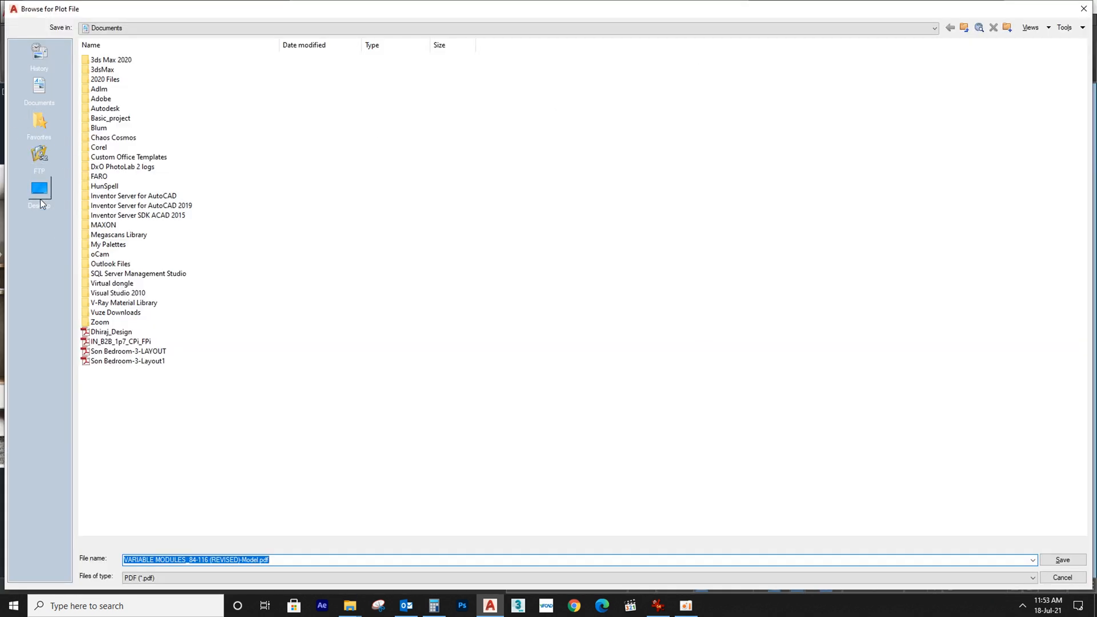
pyautogui.click(40, 194)
pyautogui.tripleClick(173, 559)
pyautogui.write('TV UNIT DESIGN')
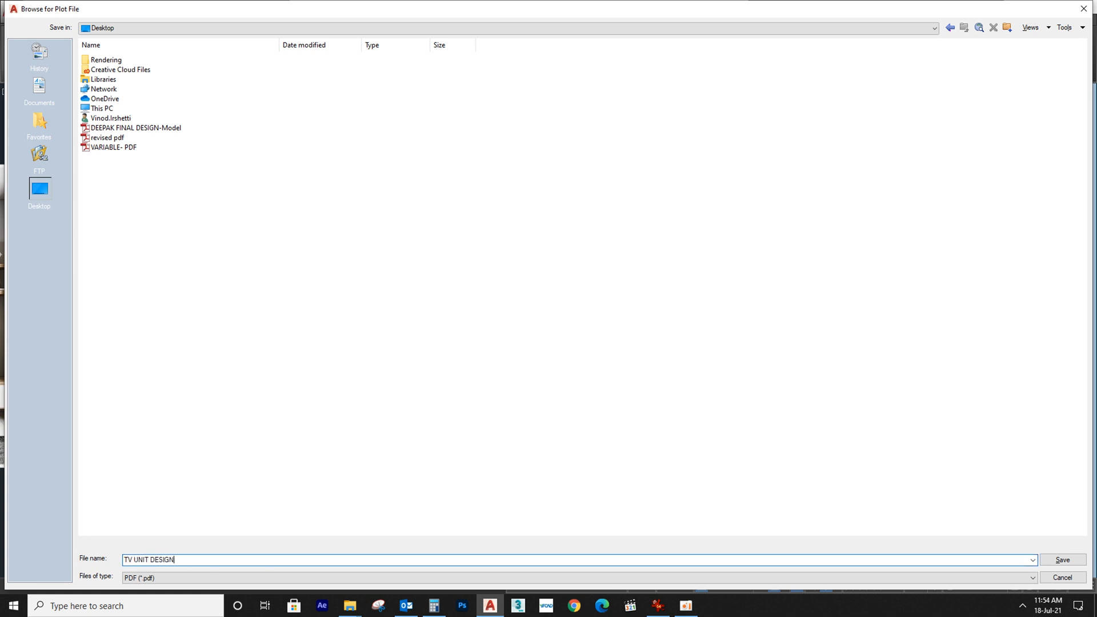
pyautogui.press('Return')
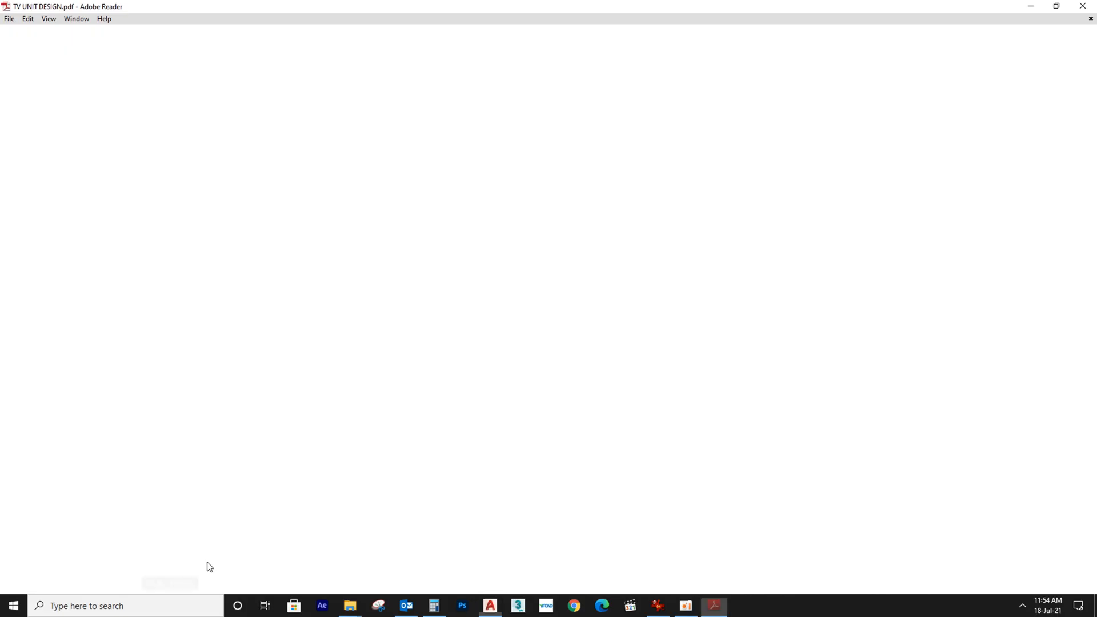